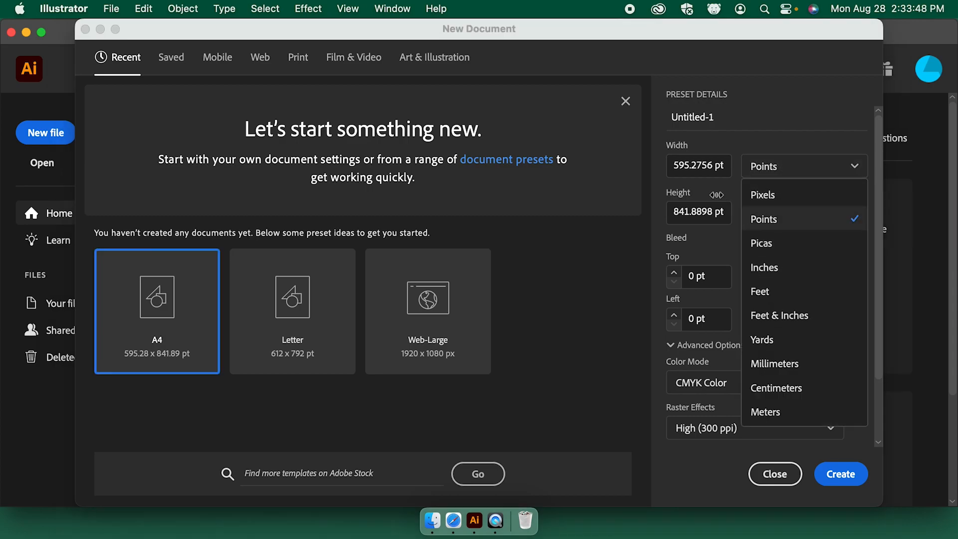
Set the new document's units to inches, with a width of 11 in and a height of 17 in
{"action": "left_click", "coordinate": [788, 269]}
{"action": "left_click_drag", "start_coordinate": [721, 170], "coordinate": [643, 171]}
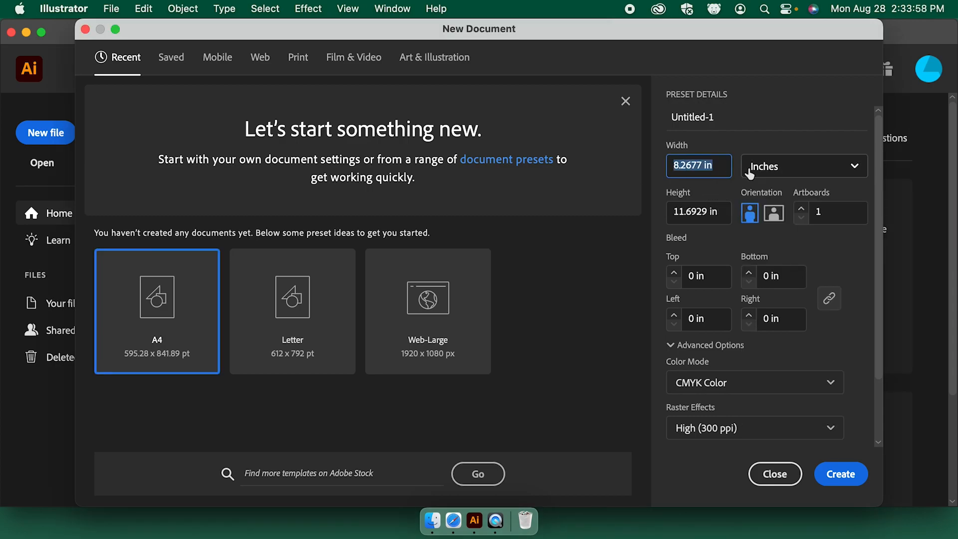
{"action": "type", "text": "11"}
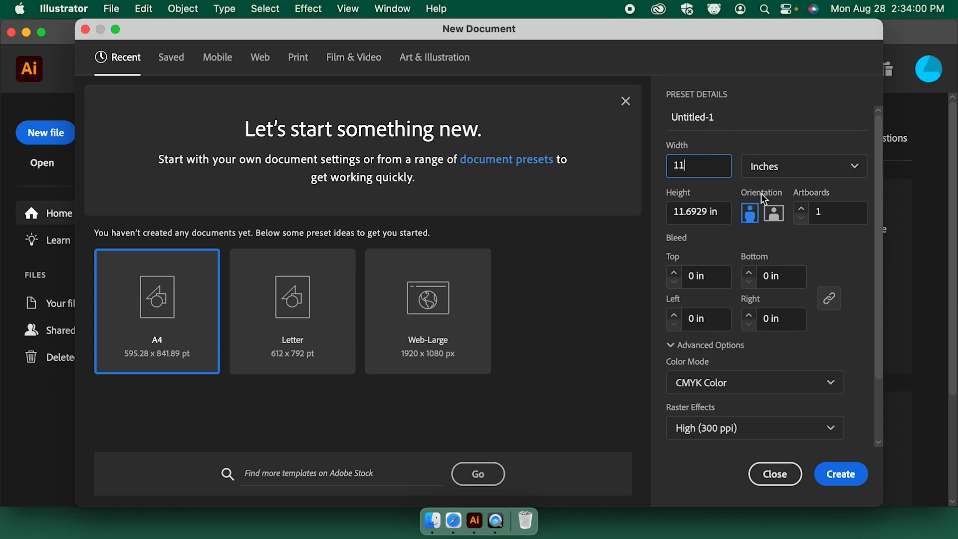
{"action": "left_click_drag", "start_coordinate": [729, 213], "coordinate": [656, 212]}
{"action": "type", "text": "17"}
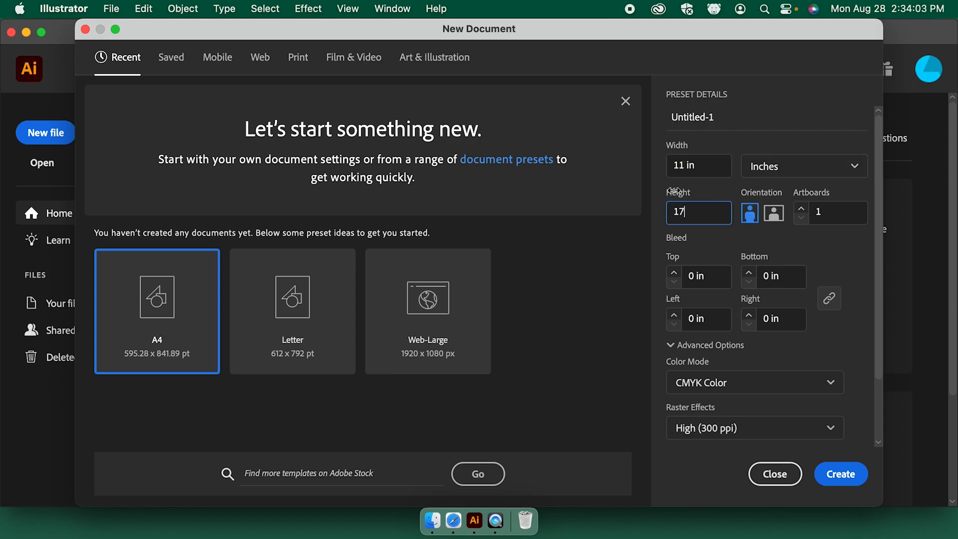
{"action": "left_click", "coordinate": [774, 134]}
Set the color mode to RGB Color and raster effects to Screen (72 ppi), and create the document
{"action": "scroll", "coordinate": [854, 304], "scroll_direction": "down", "scroll_amount": 3}
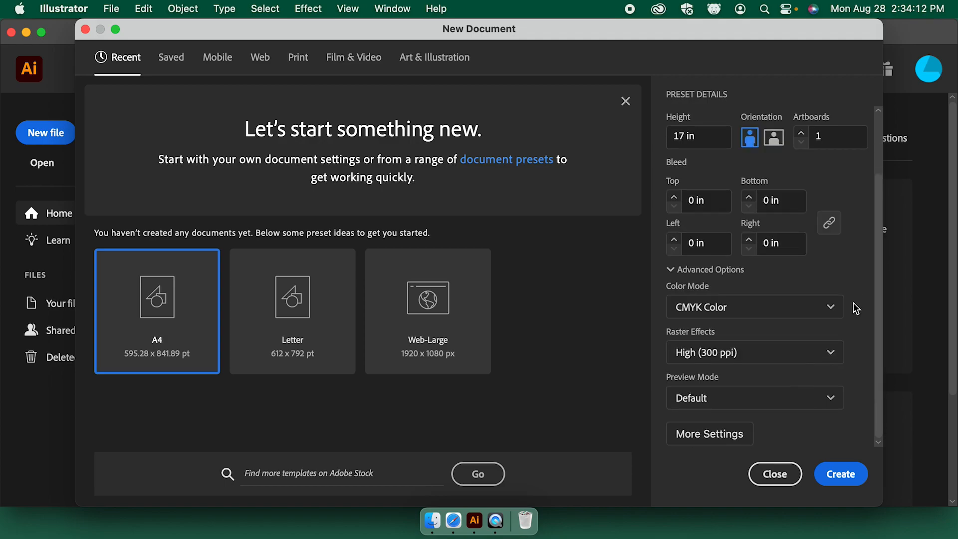
{"action": "left_click", "coordinate": [830, 307]}
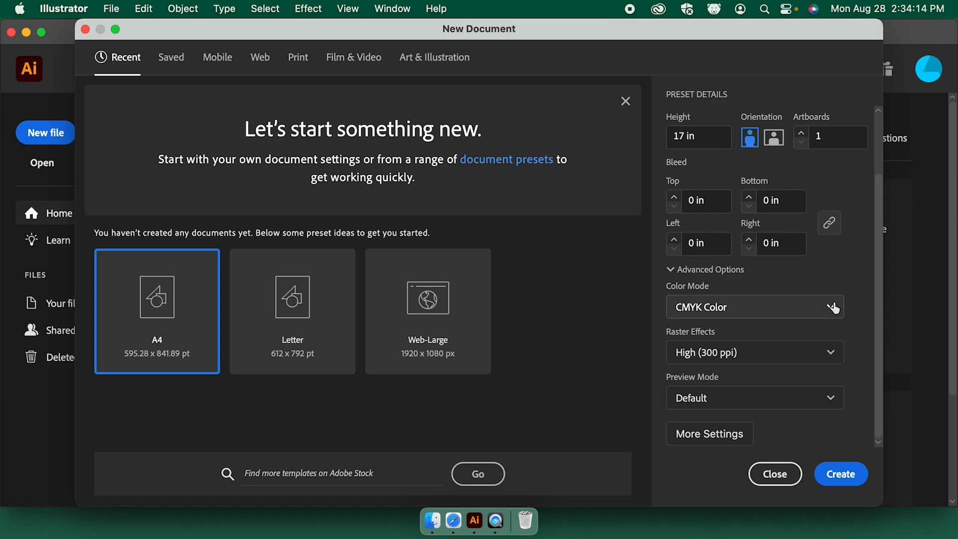
{"action": "left_click", "coordinate": [740, 338]}
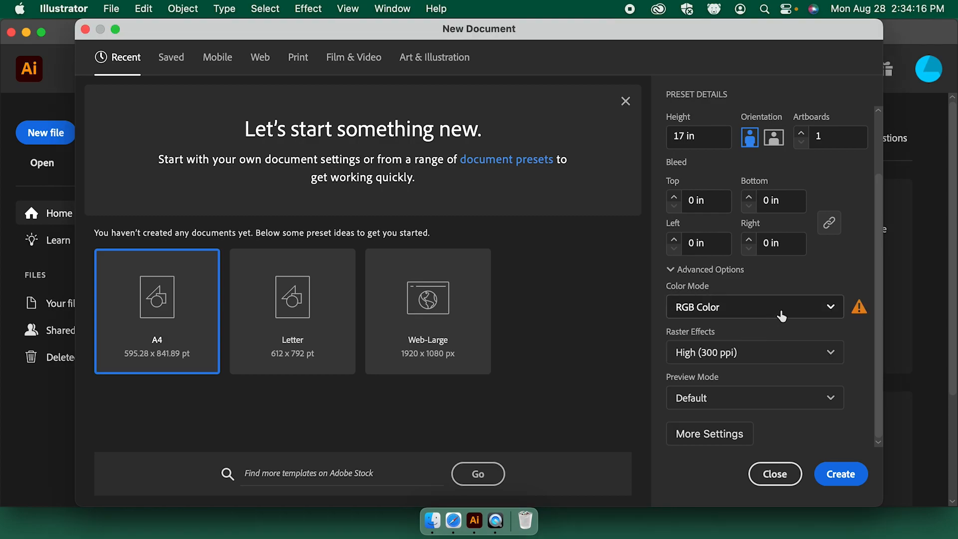
{"action": "left_click", "coordinate": [771, 353]}
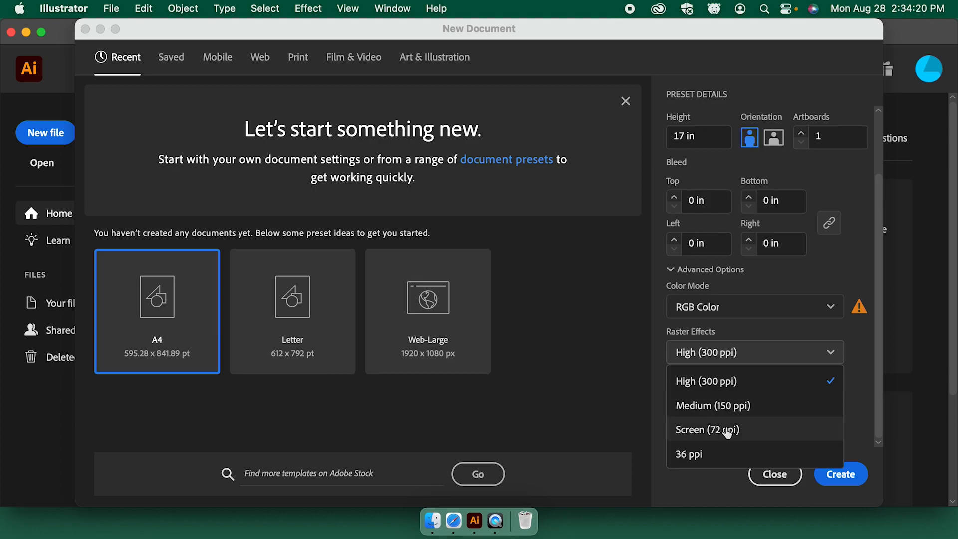
{"action": "left_click", "coordinate": [728, 433]}
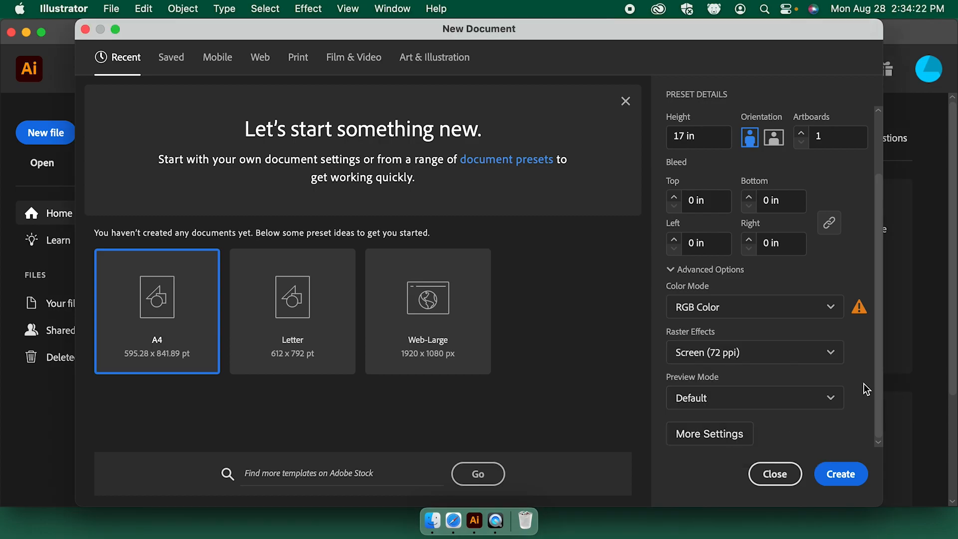
{"action": "scroll", "coordinate": [867, 389], "scroll_direction": "up", "scroll_amount": 3}
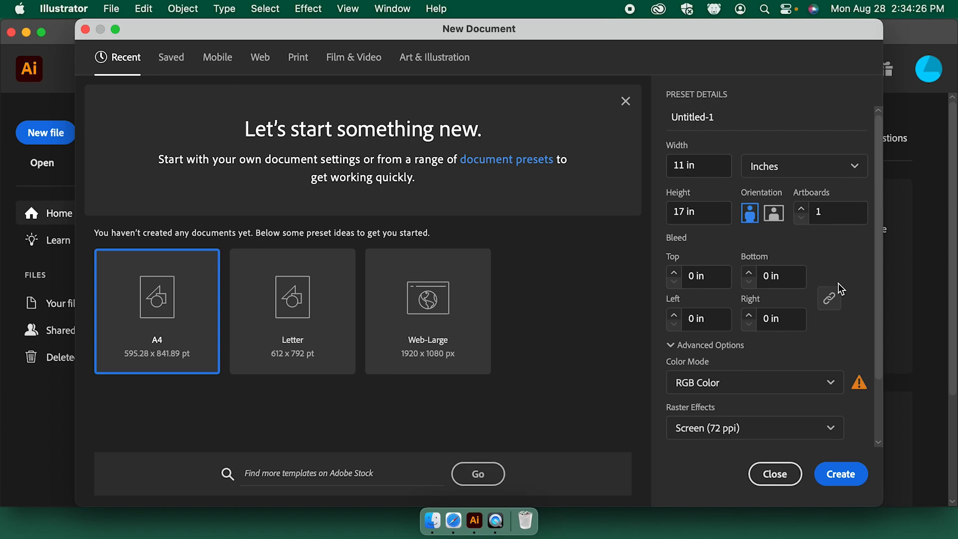
{"action": "scroll", "coordinate": [840, 290], "scroll_direction": "down", "scroll_amount": 3}
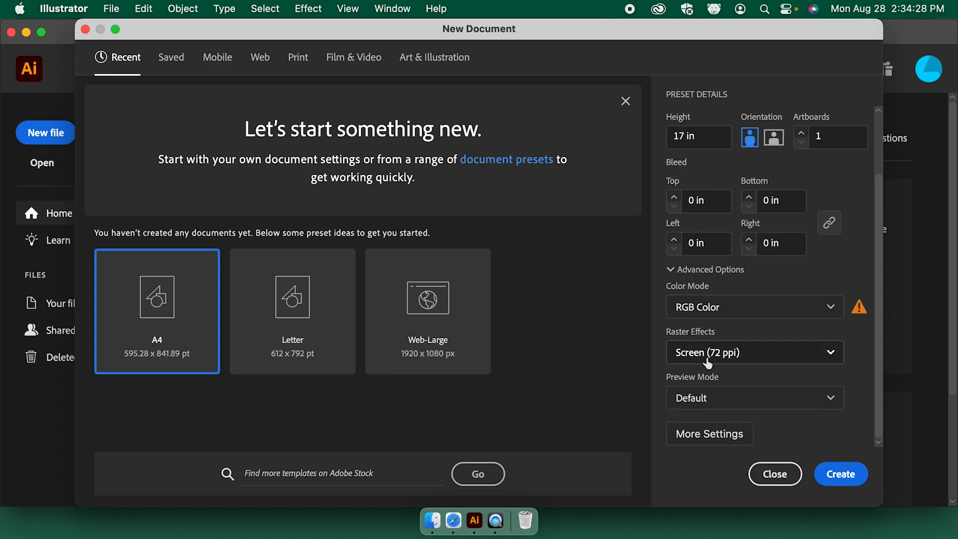
{"action": "left_click", "coordinate": [843, 474]}
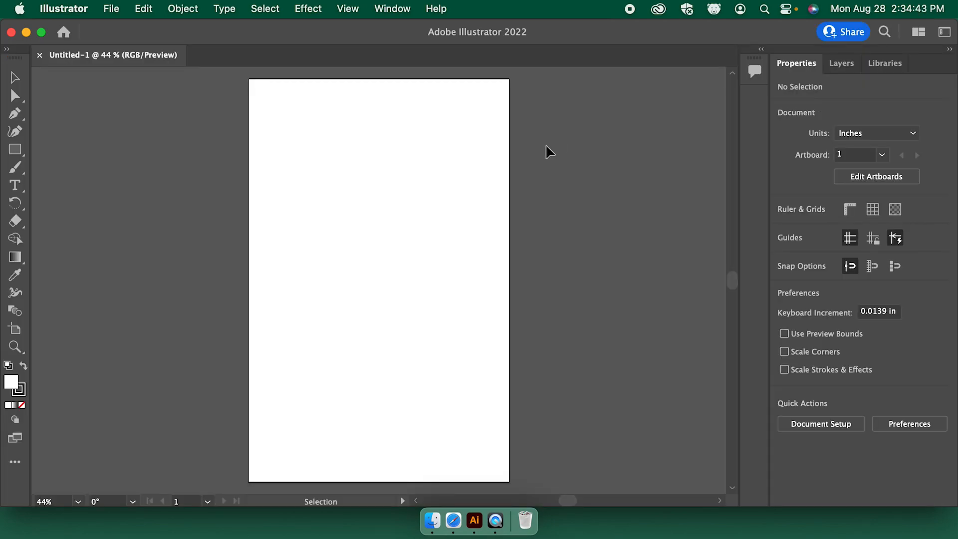
Switch the workspace to Essentials Classic
{"action": "left_click", "coordinate": [393, 10]}
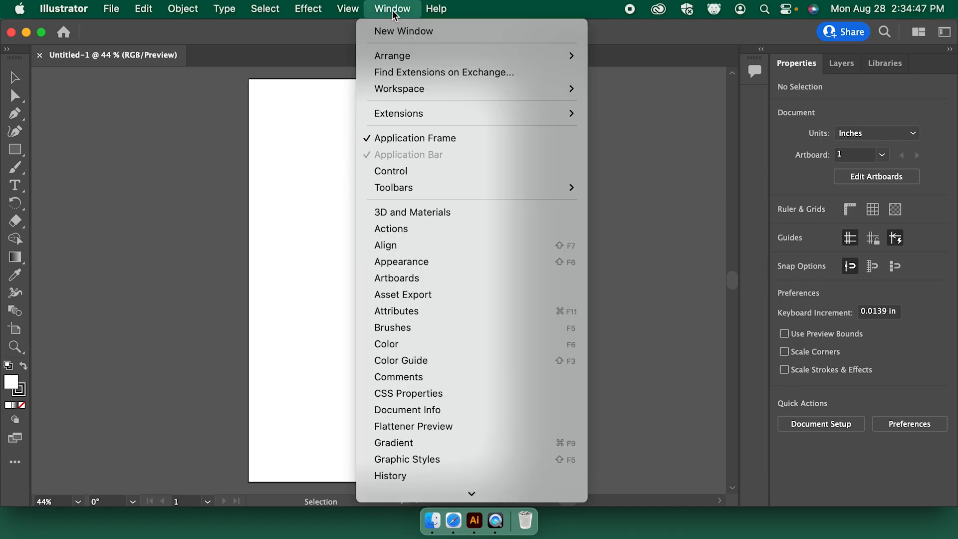
{"action": "mouse_move", "coordinate": [414, 89]}
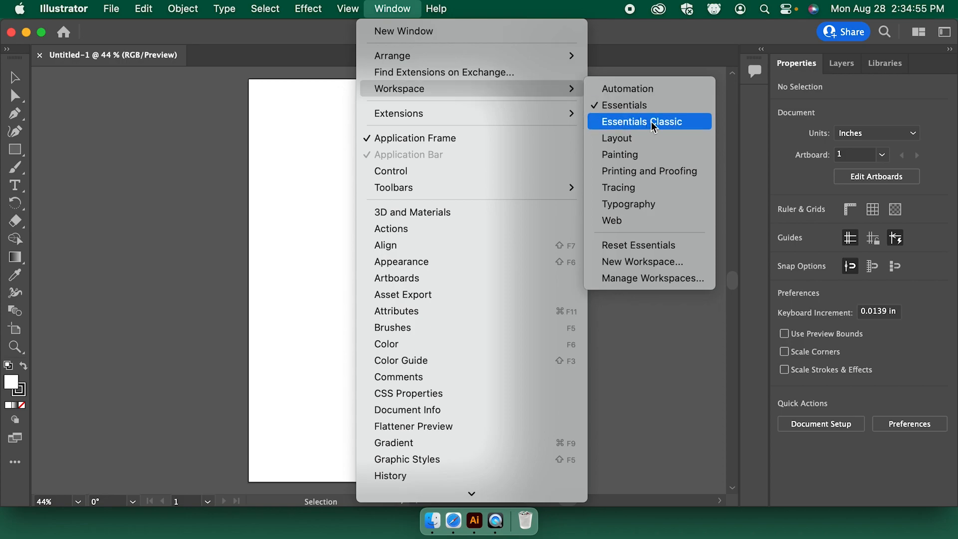
{"action": "left_click", "coordinate": [652, 125]}
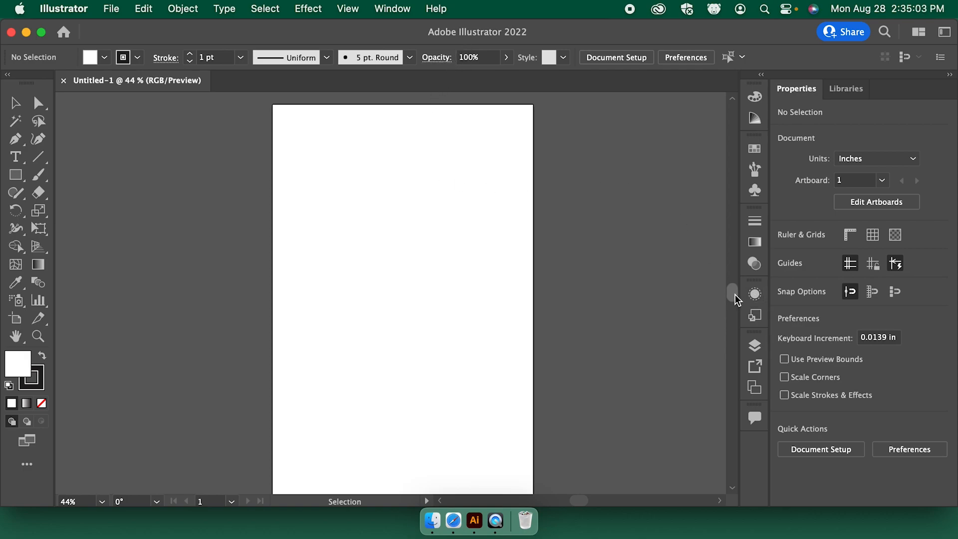
Show the layers list and draw a rectangle about 6.2 by 3.7 in on Layer 1 in the artboard's upper part
{"action": "scroll", "coordinate": [733, 299], "scroll_direction": "down", "scroll_amount": 1}
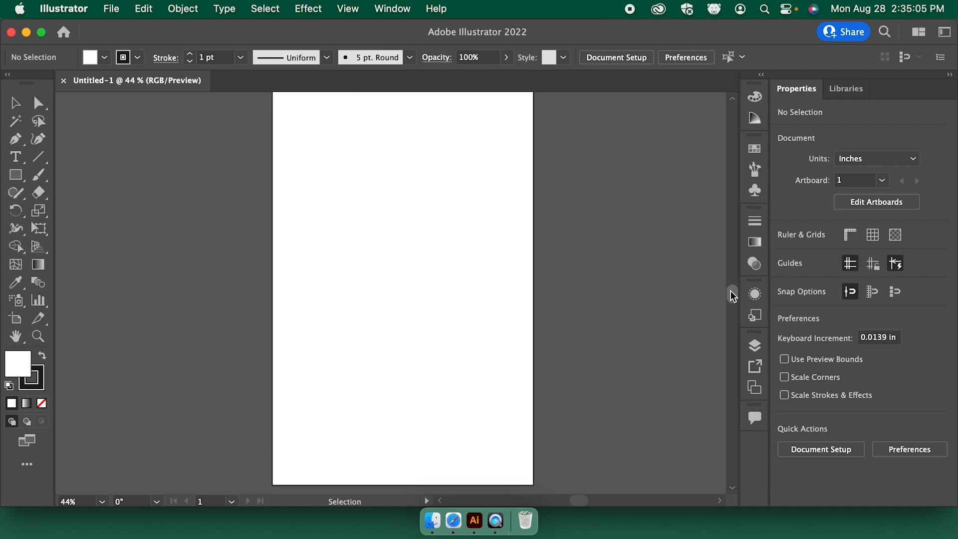
{"action": "key", "text": "super+minus"}
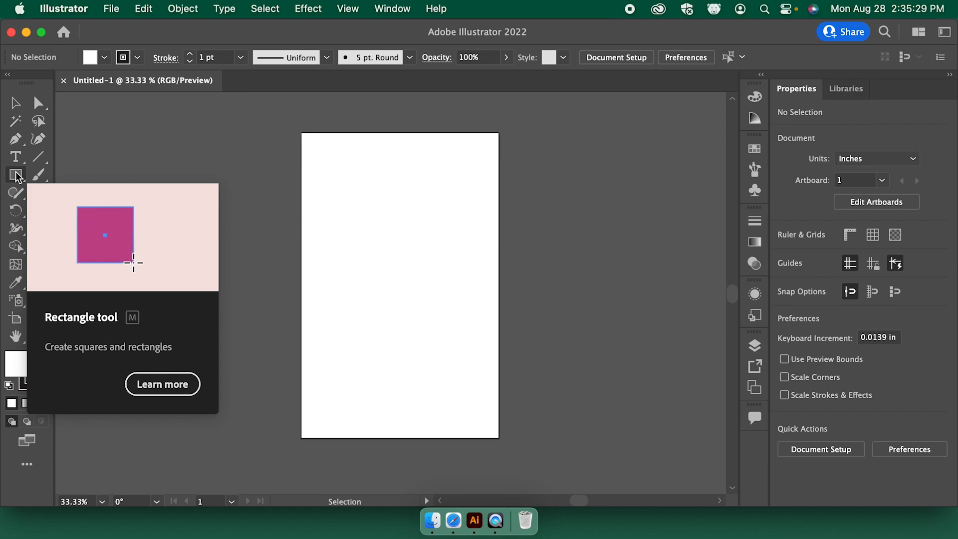
{"action": "left_click", "coordinate": [15, 174]}
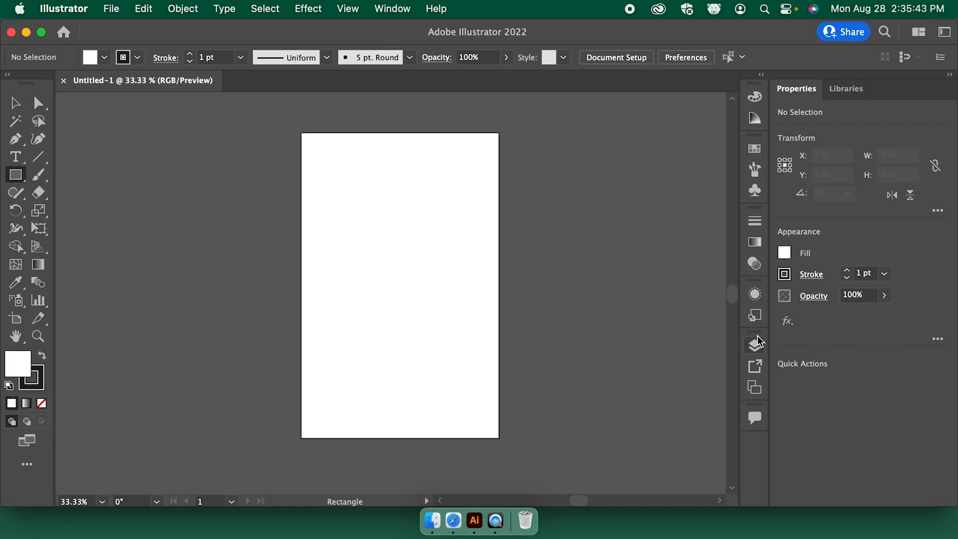
{"action": "left_click", "coordinate": [761, 349]}
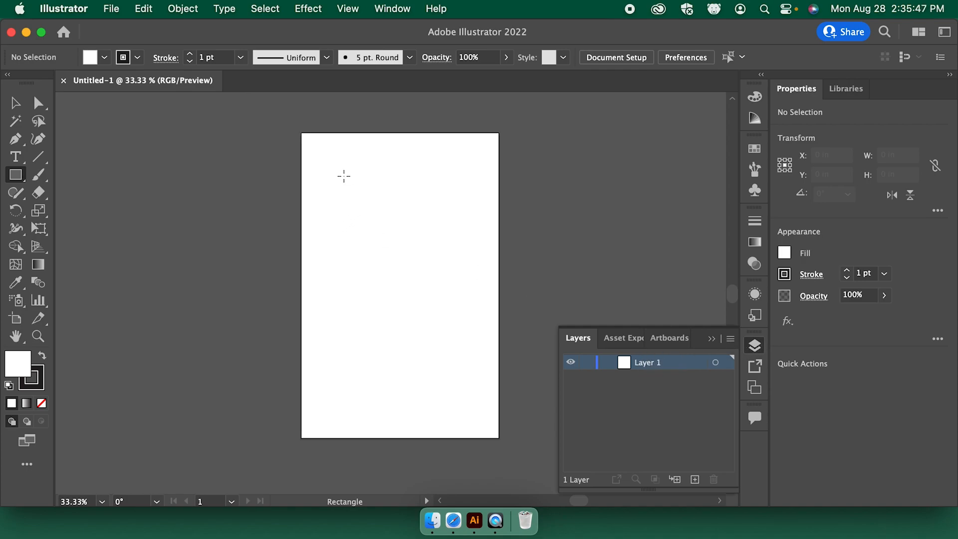
{"action": "left_click_drag", "start_coordinate": [344, 175], "coordinate": [455, 242]}
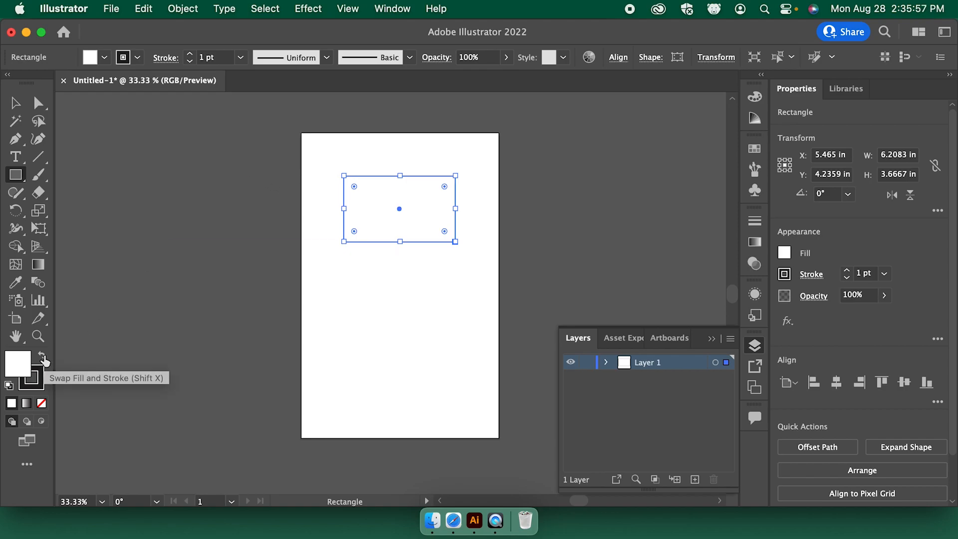
Swap the rectangle's fill and stroke for a black fill, and set its stroke to none
{"action": "left_click", "coordinate": [43, 358]}
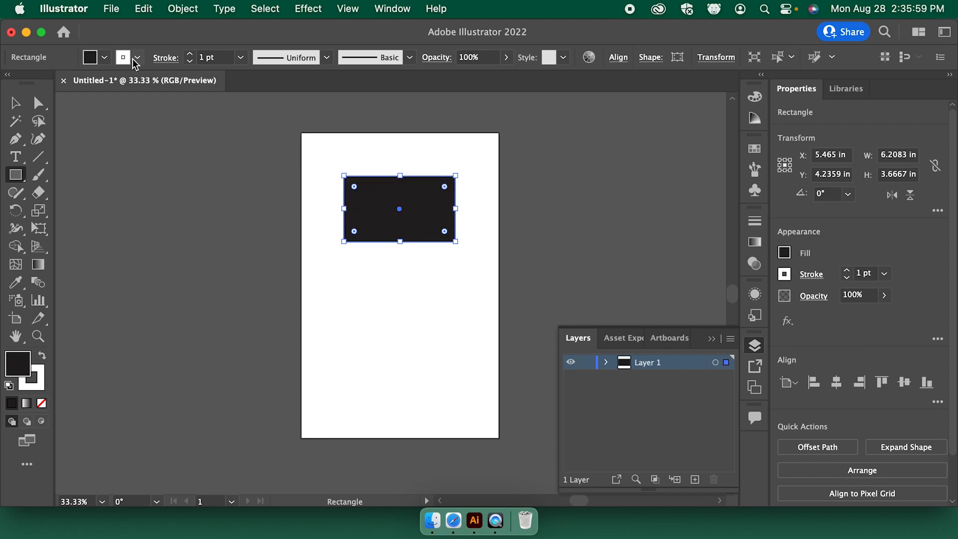
{"action": "left_click", "coordinate": [90, 57]}
{"action": "left_click", "coordinate": [10, 85]}
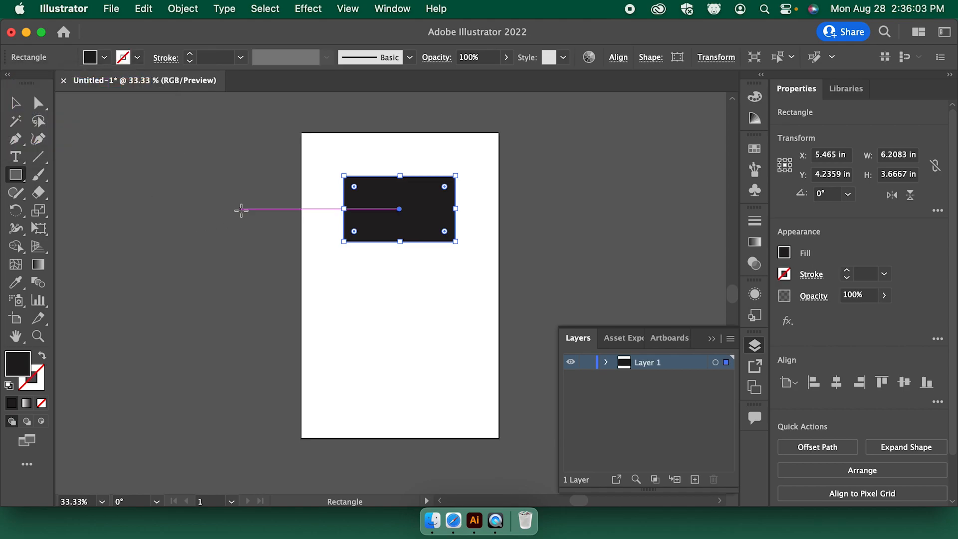
Move the black rectangle straight up to about Y 3.44 in
{"action": "key", "text": "v"}
{"action": "left_click", "coordinate": [516, 183]}
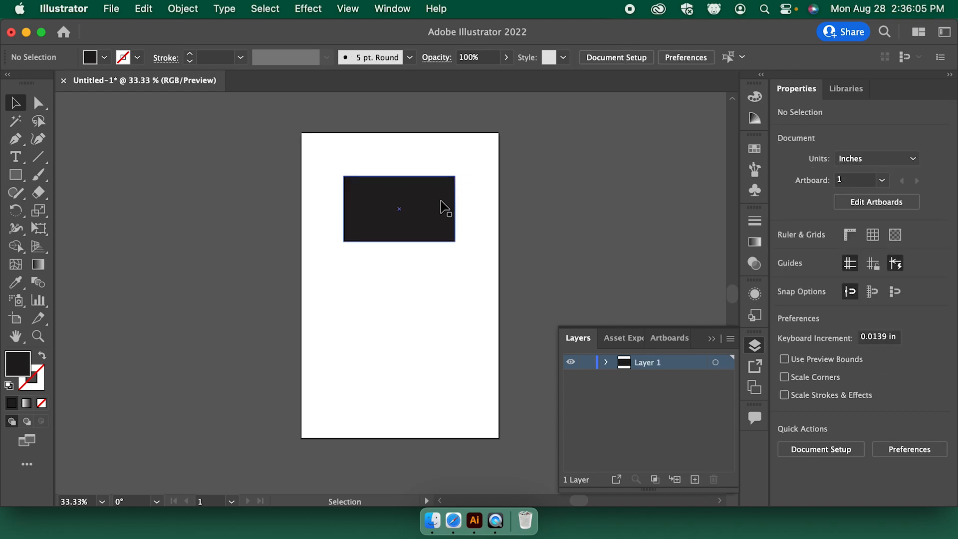
{"action": "left_click_drag", "start_coordinate": [439, 206], "coordinate": [438, 195]}
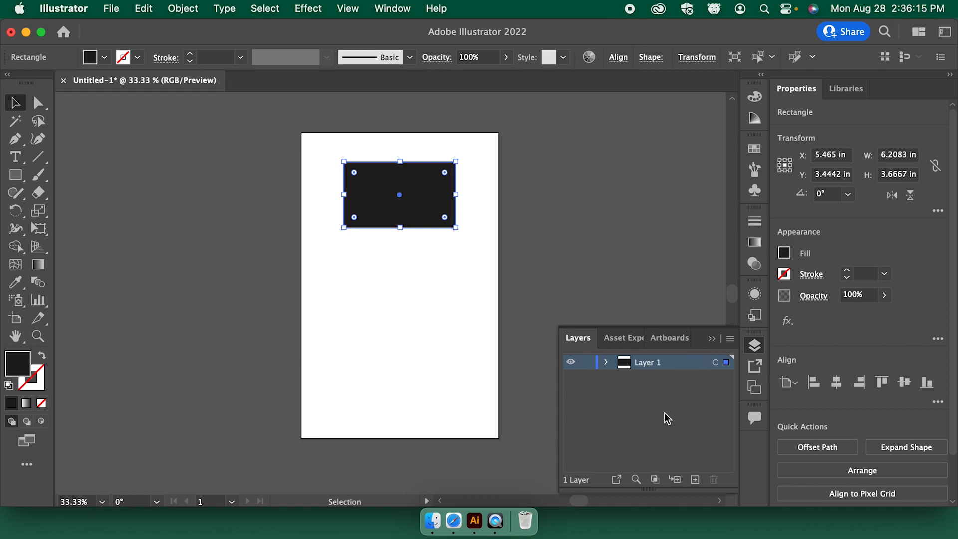
Add a second layer, paste a copy of the rectangle onto it and align the copy directly below the original
{"action": "left_click", "coordinate": [698, 481]}
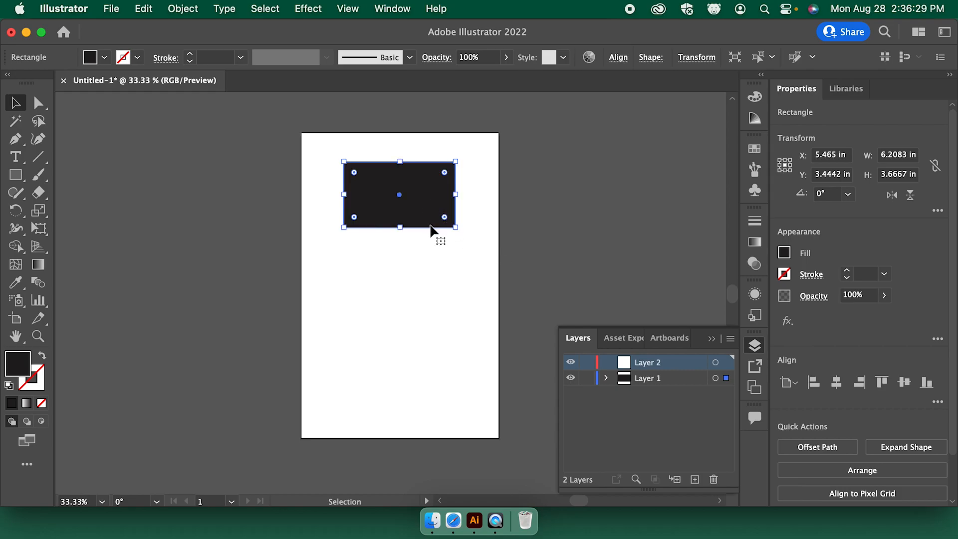
{"action": "left_click", "coordinate": [144, 8]}
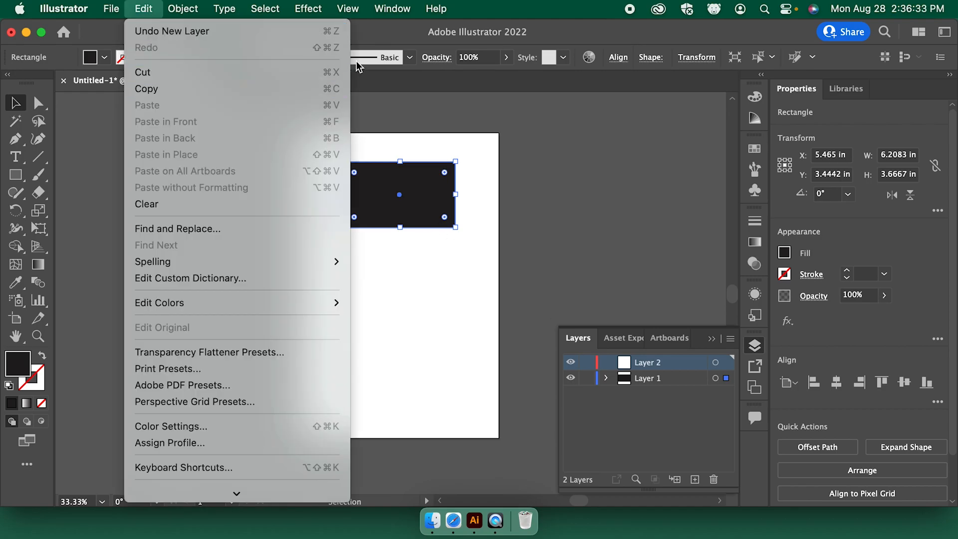
{"action": "left_click", "coordinate": [393, 35]}
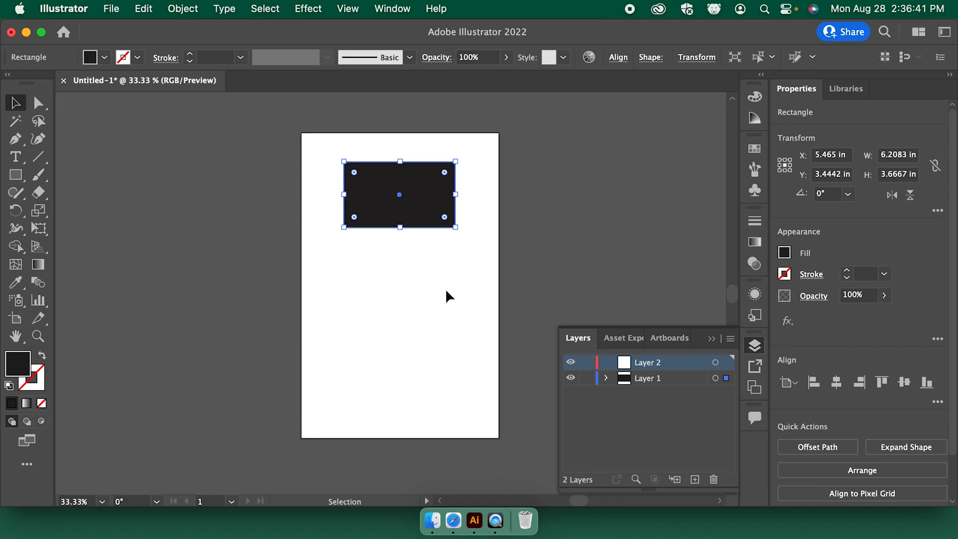
{"action": "left_click", "coordinate": [141, 10]}
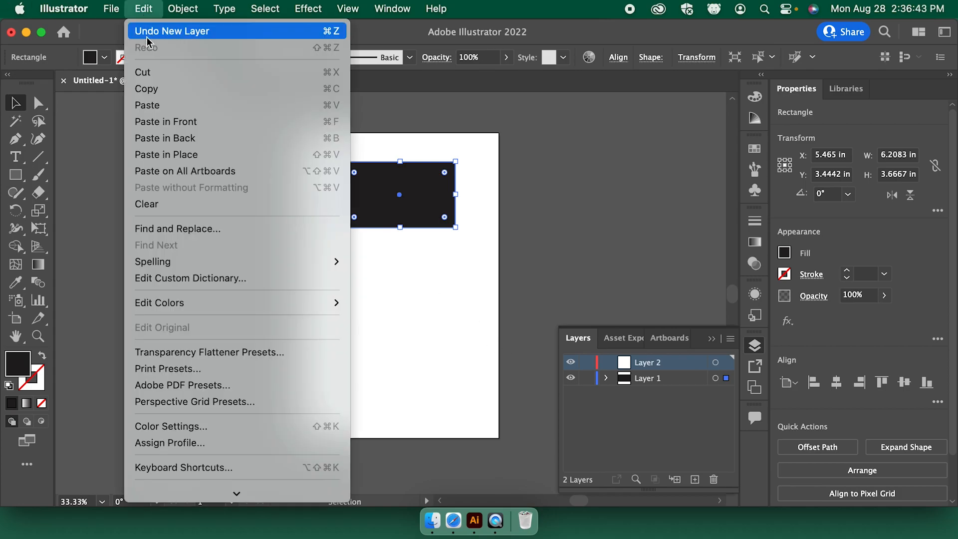
{"action": "left_click", "coordinate": [152, 104]}
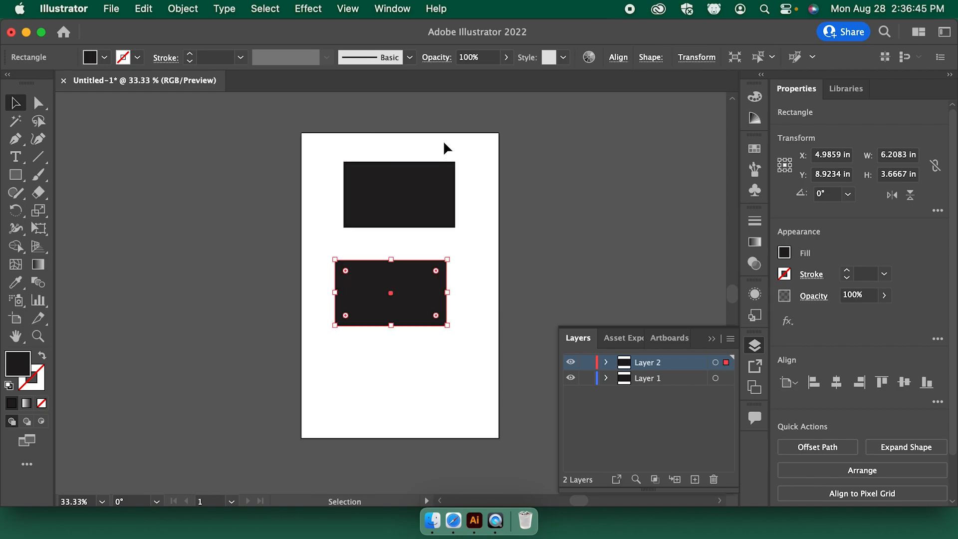
{"action": "mouse_move", "coordinate": [420, 287]}
{"action": "left_mouse_down"}
{"action": "mouse_move", "coordinate": [435, 284]}
{"action": "mouse_move", "coordinate": [426, 278]}
{"action": "left_mouse_up"}
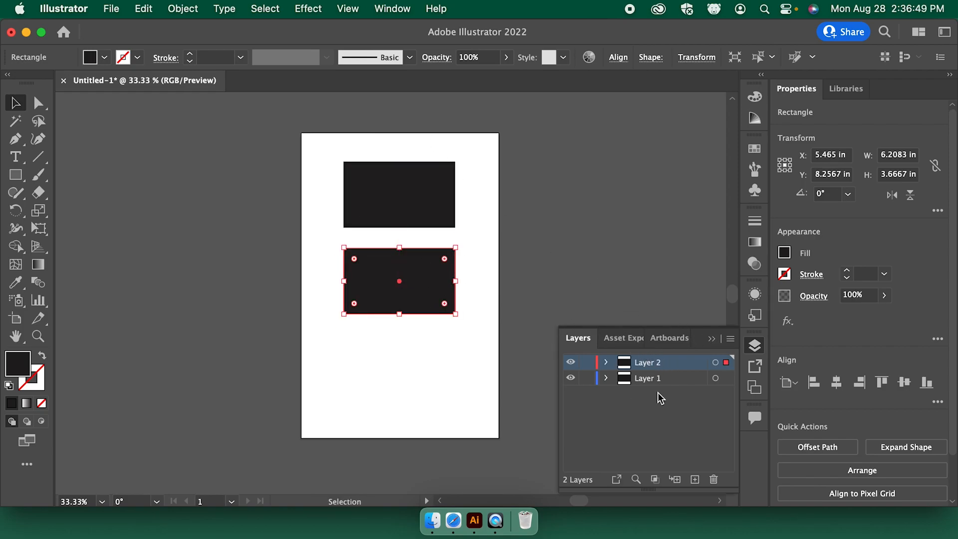
Add a third layer and place another copy of the rectangle on it, below the middle one
{"action": "left_click", "coordinate": [696, 479]}
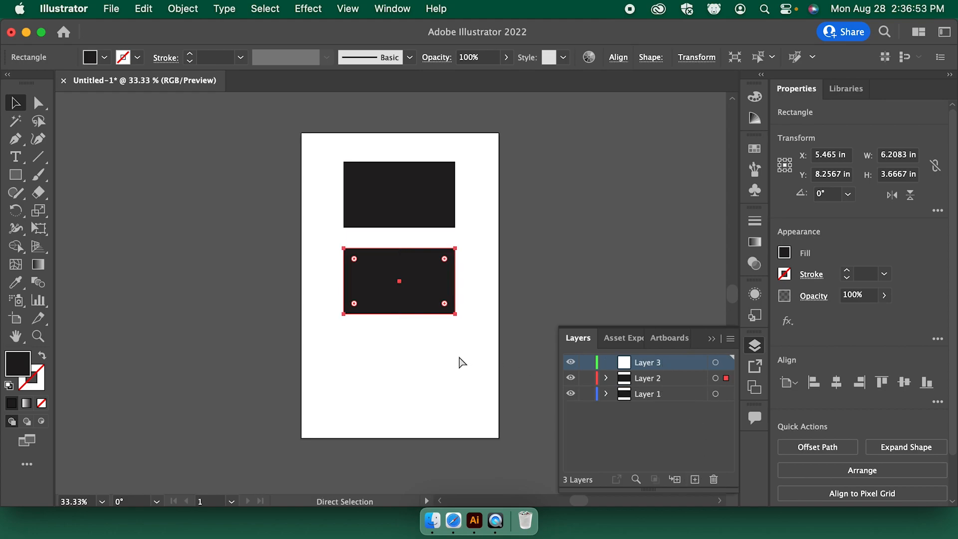
{"action": "left_click_drag", "start_coordinate": [426, 295], "coordinate": [434, 388]}
{"action": "mouse_move", "coordinate": [428, 295]}
{"action": "left_mouse_down"}
{"action": "mouse_move", "coordinate": [418, 290]}
{"action": "mouse_move", "coordinate": [432, 297]}
{"action": "left_mouse_up"}
{"action": "left_click_drag", "start_coordinate": [432, 354], "coordinate": [438, 355]}
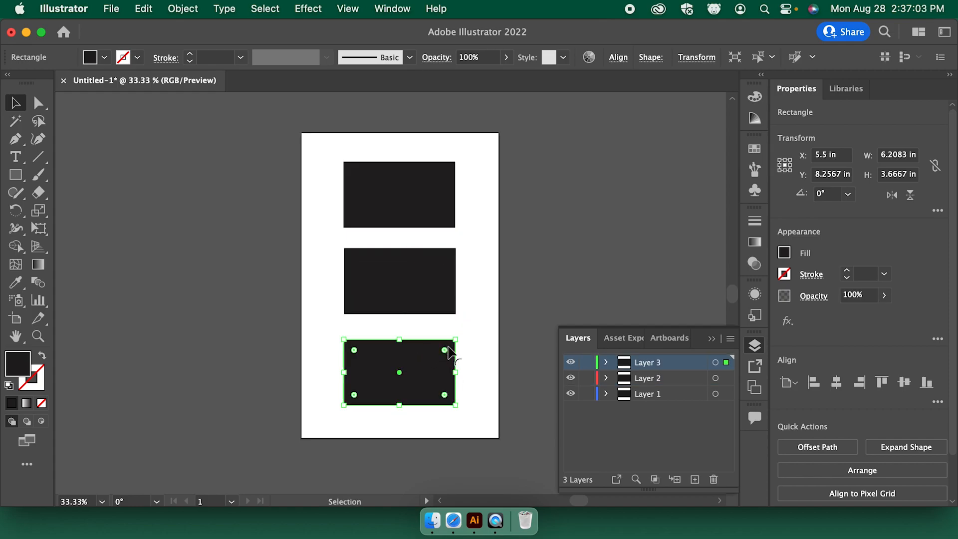
{"action": "left_click", "coordinate": [480, 199]}
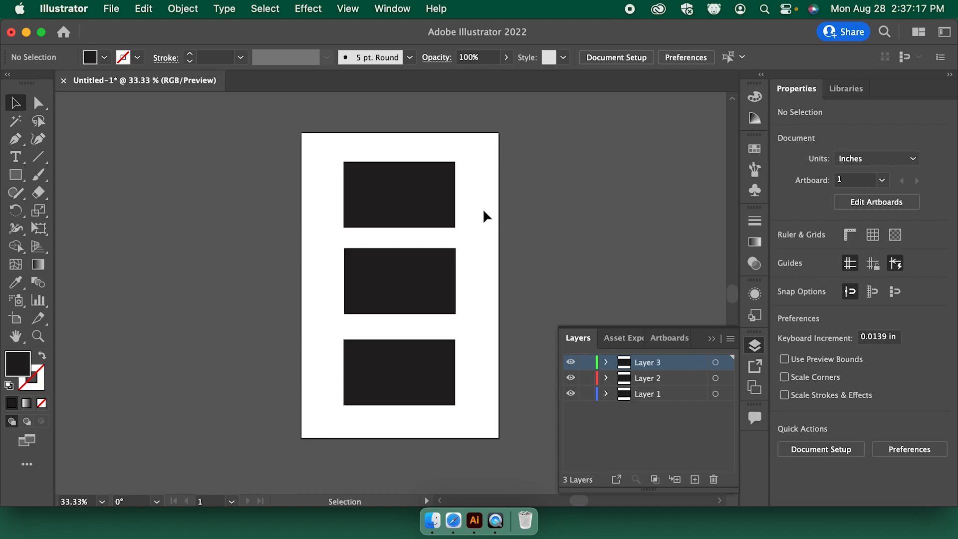
Scale all three rectangles down proportionally to about 3.88 by 2.29 in each, and spread them apart vertically on the artboard
{"action": "left_click_drag", "start_coordinate": [484, 179], "coordinate": [466, 211]}
{"action": "left_click_drag", "start_coordinate": [448, 202], "coordinate": [415, 278]}
{"action": "left_click_drag", "start_coordinate": [389, 337], "coordinate": [370, 370]}
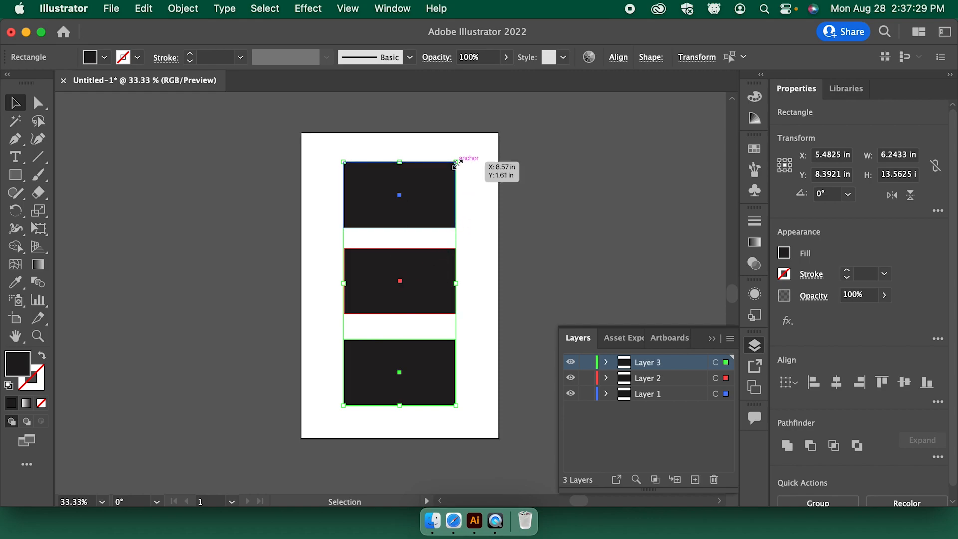
{"action": "key", "text": "shift"}
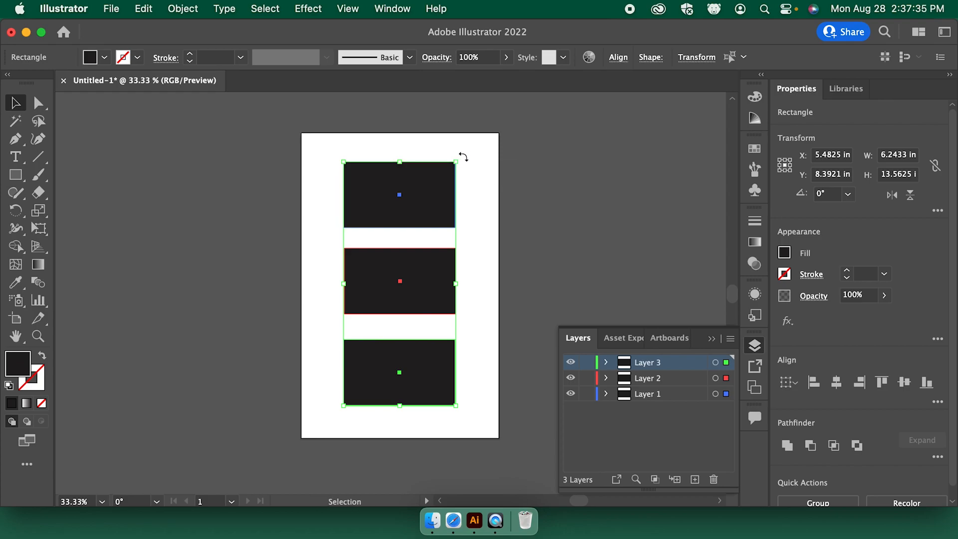
{"action": "left_click_drag", "start_coordinate": [459, 159], "coordinate": [421, 191]}
{"action": "left_click", "coordinate": [464, 218]}
{"action": "left_click_drag", "start_coordinate": [424, 344], "coordinate": [424, 390]}
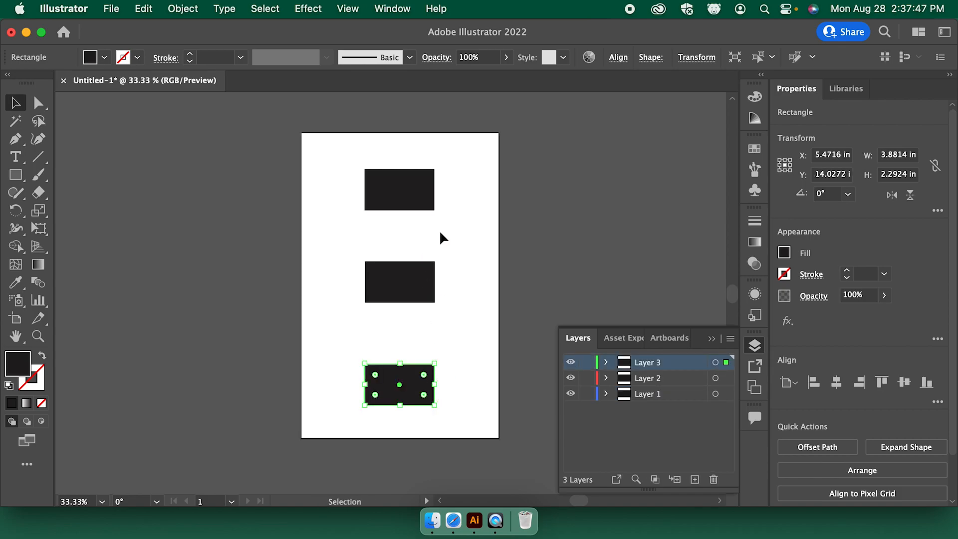
Offset the bottom rectangle leftward to about X 3.85, Y 13.36 in and the middle one rightward to about X 7.12, Y 8.27 in
{"action": "left_click", "coordinate": [455, 229]}
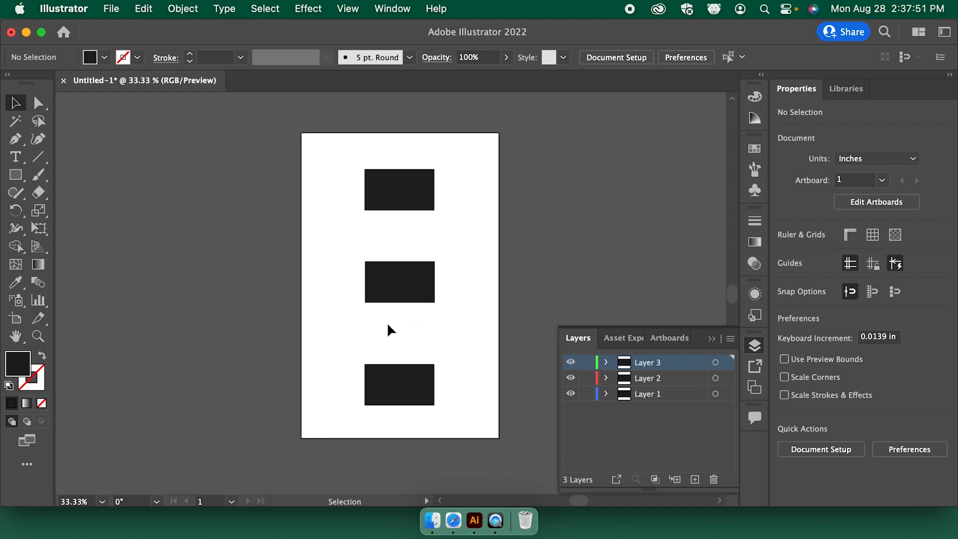
{"action": "left_click_drag", "start_coordinate": [422, 388], "coordinate": [422, 375]}
{"action": "left_click", "coordinate": [370, 410]}
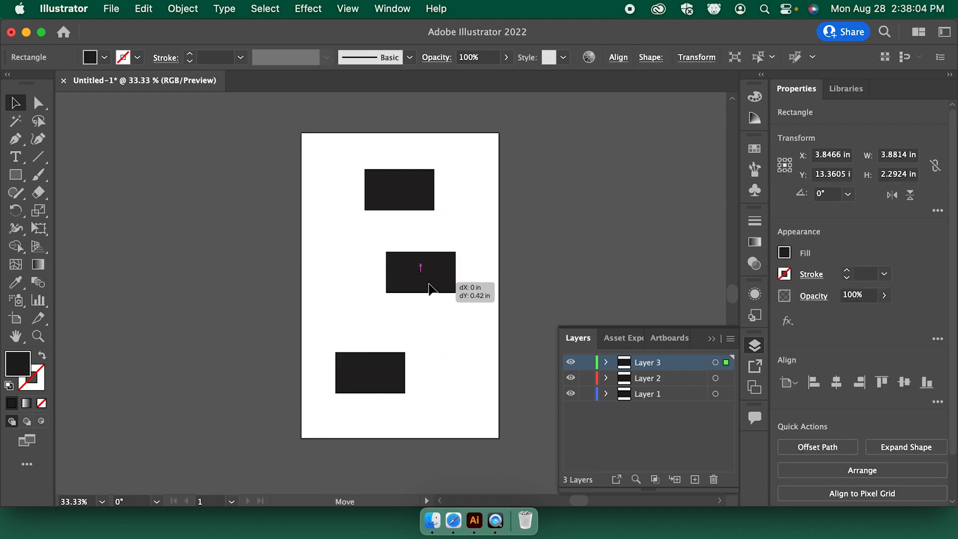
{"action": "left_click_drag", "start_coordinate": [430, 285], "coordinate": [432, 290]}
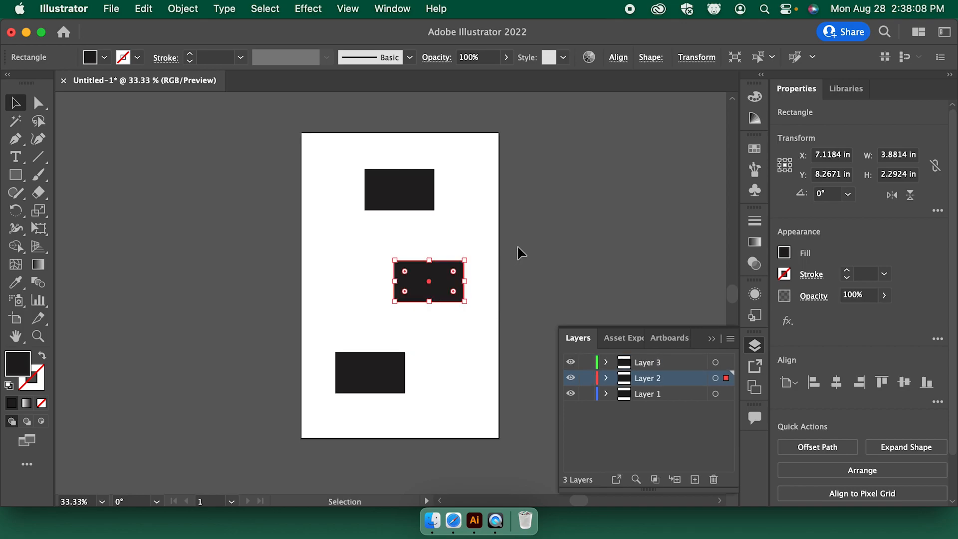
{"action": "left_click", "coordinate": [517, 253]}
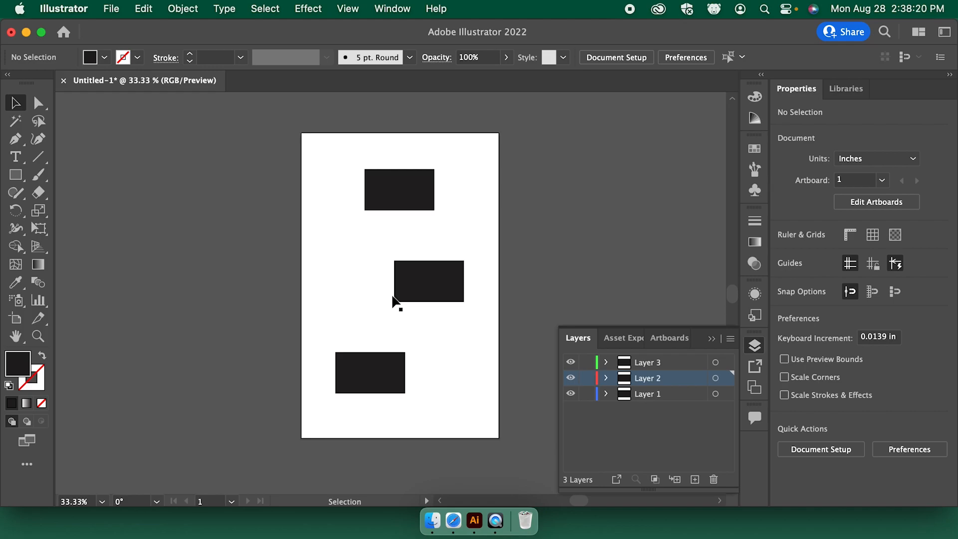
Line up the middle and bottom rectangles under the top one using smart guides, with equal gaps of about 0.74 in
{"action": "left_click_drag", "start_coordinate": [395, 290], "coordinate": [395, 278]}
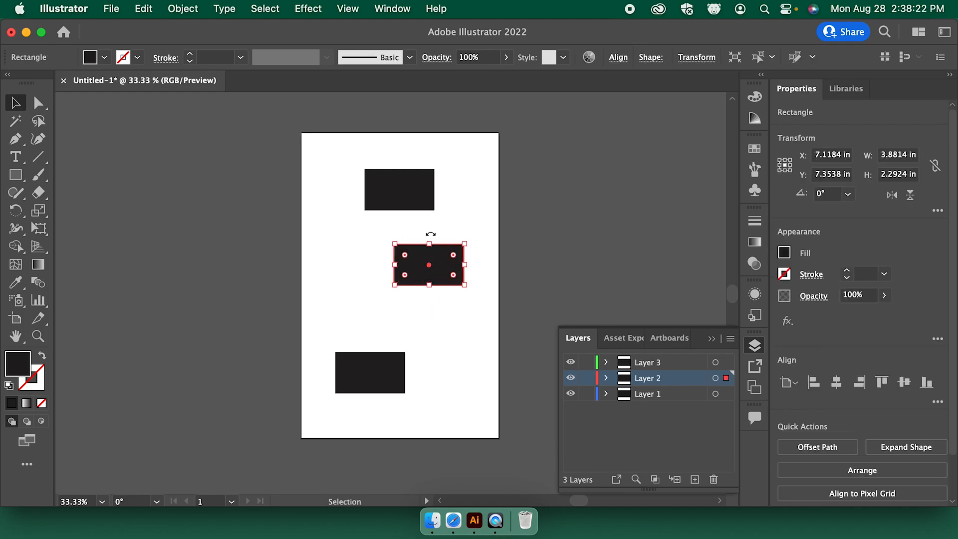
{"action": "left_click_drag", "start_coordinate": [429, 250], "coordinate": [404, 226]}
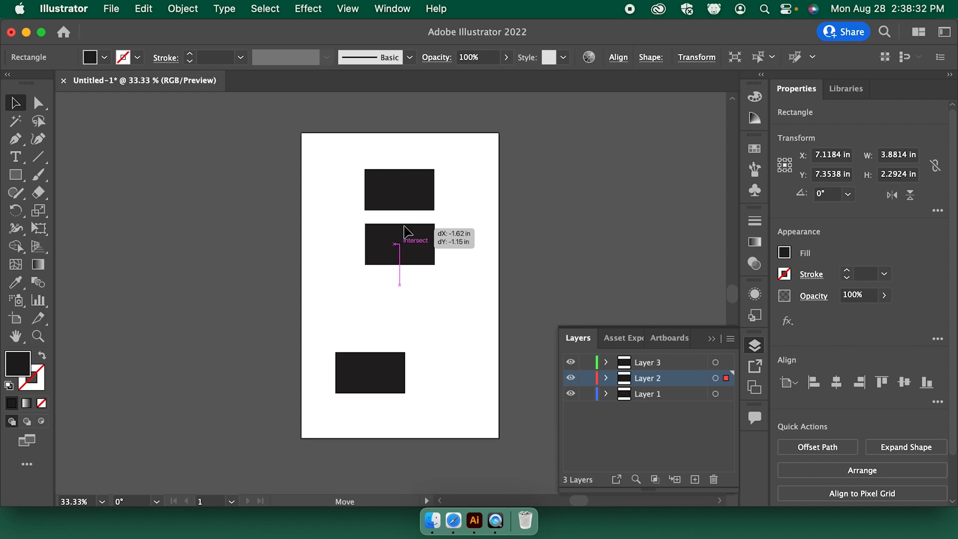
{"action": "left_click_drag", "start_coordinate": [403, 227], "coordinate": [403, 231]}
{"action": "left_click_drag", "start_coordinate": [372, 367], "coordinate": [399, 287]}
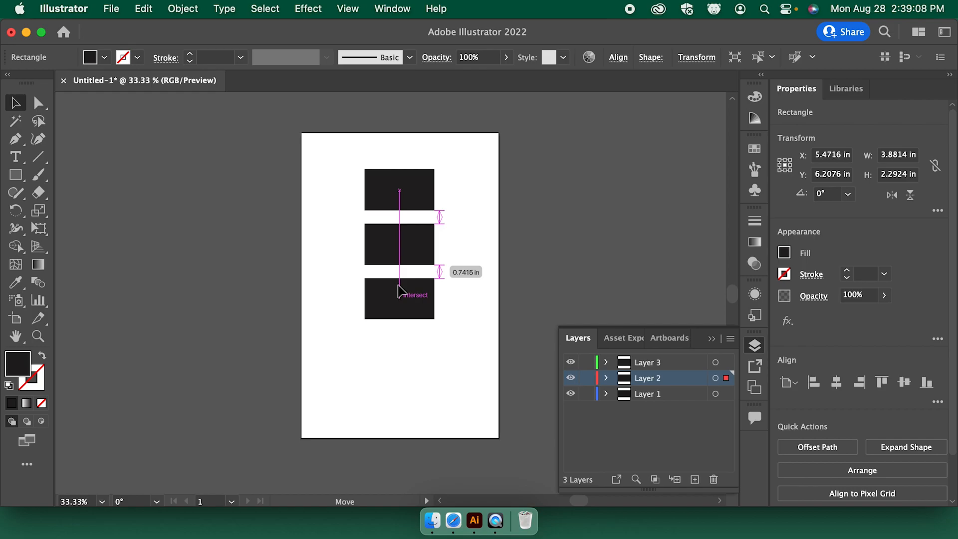
{"action": "left_click_drag", "start_coordinate": [398, 289], "coordinate": [398, 289]}
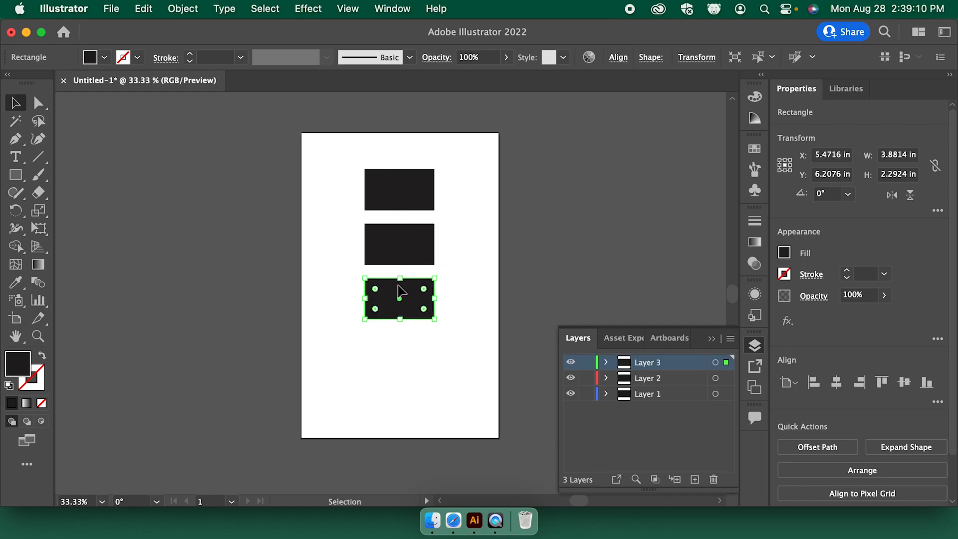
{"action": "left_click", "coordinate": [452, 285]}
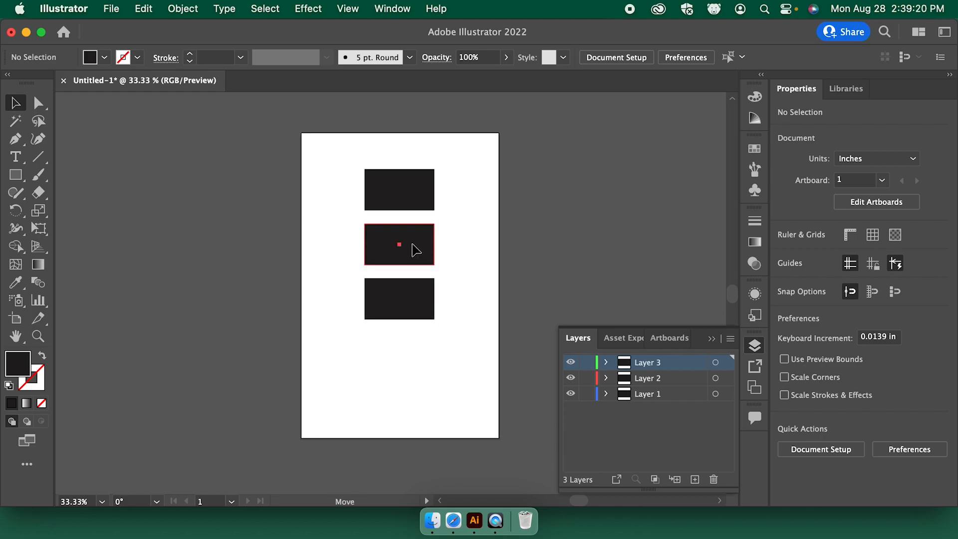
Stagger the rectangles, moving the middle one to about X 3.53, Y 7.57 in and the lowest one to the artboard's lower right
{"action": "left_click_drag", "start_coordinate": [417, 250], "coordinate": [390, 263]}
{"action": "left_click_drag", "start_coordinate": [407, 299], "coordinate": [449, 364]}
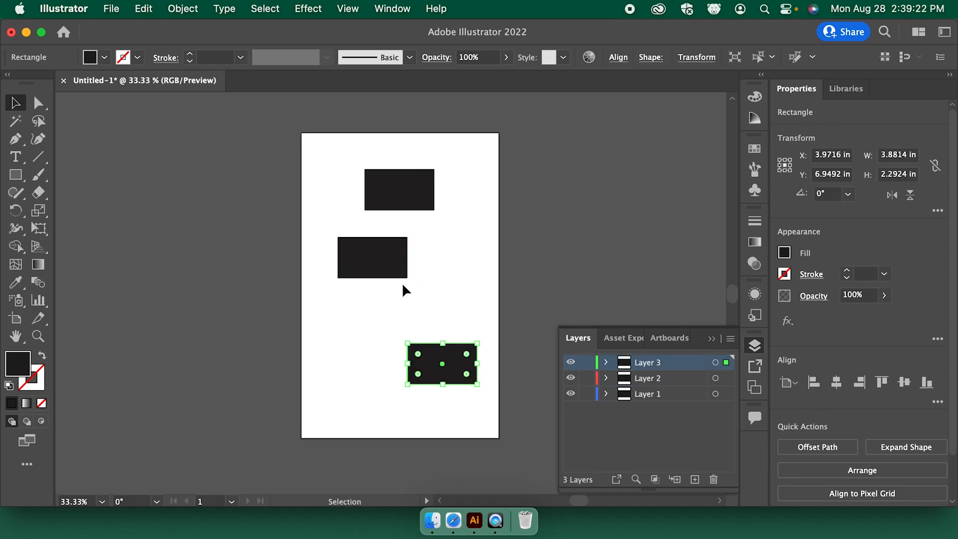
{"action": "left_click_drag", "start_coordinate": [397, 274], "coordinate": [389, 284]}
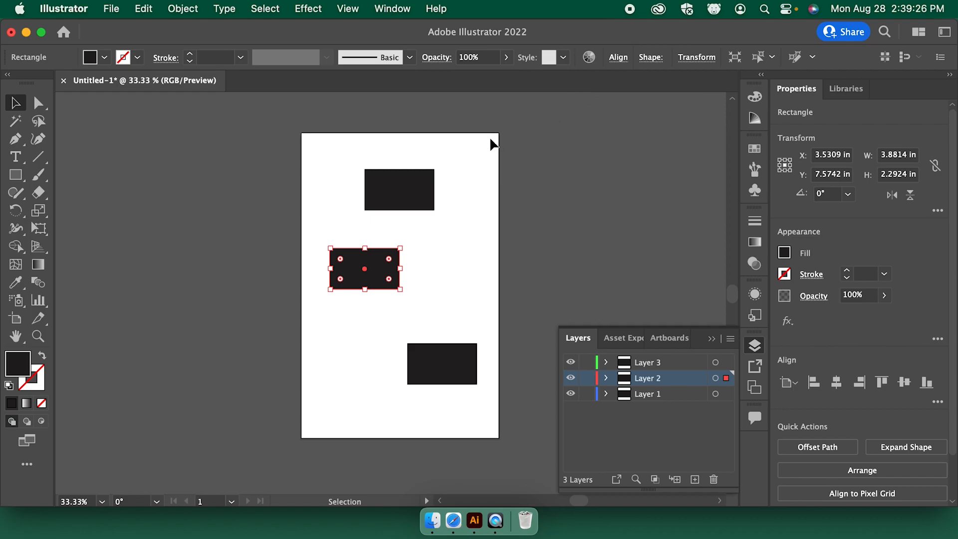
{"action": "left_click", "coordinate": [619, 58]}
{"action": "left_click_drag", "start_coordinate": [362, 245], "coordinate": [362, 243]}
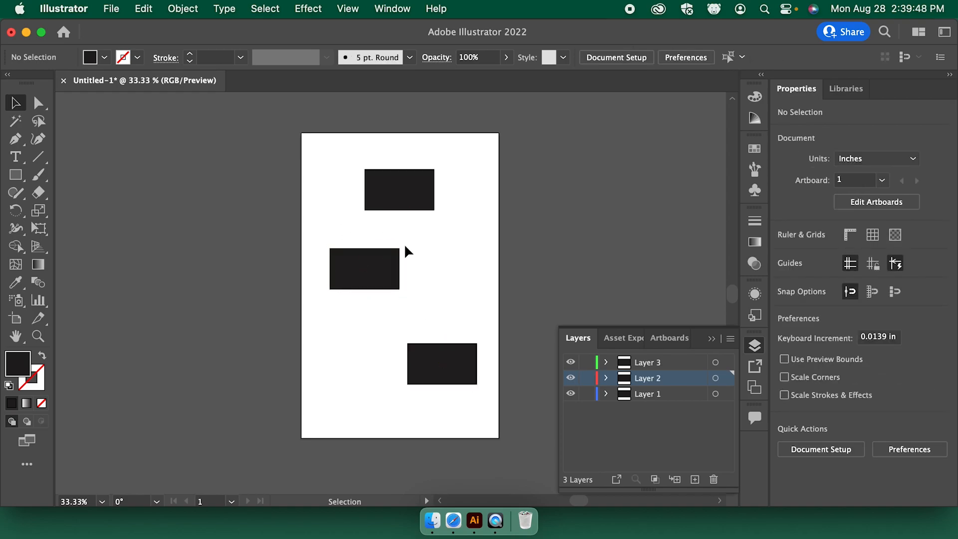
Select all three rectangles and try aligning them by their left edges
{"action": "left_click_drag", "start_coordinate": [324, 164], "coordinate": [441, 383]}
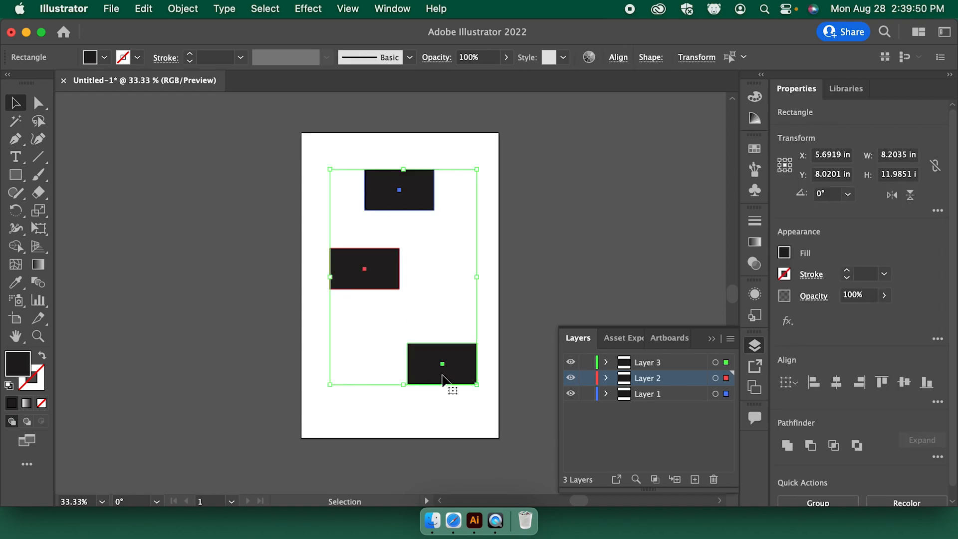
{"action": "left_click", "coordinate": [618, 58]}
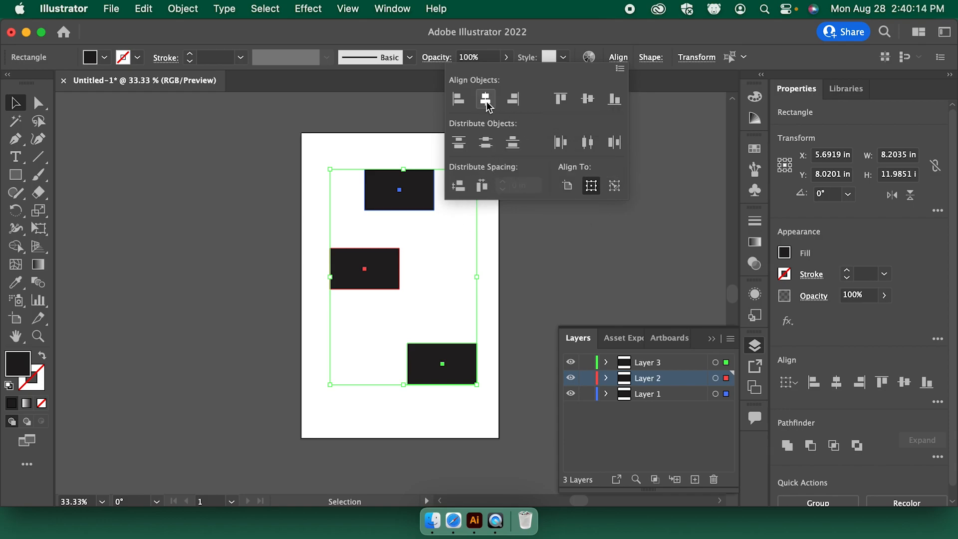
{"action": "left_click", "coordinate": [458, 98]}
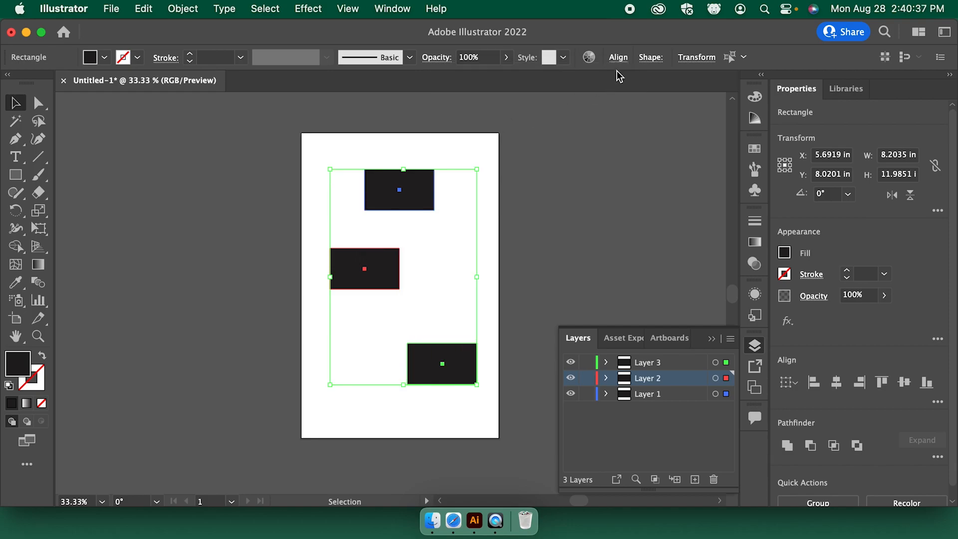
Try aligning the three selected rectangles by their horizontal centers, and undo the alignment
{"action": "left_click", "coordinate": [618, 58]}
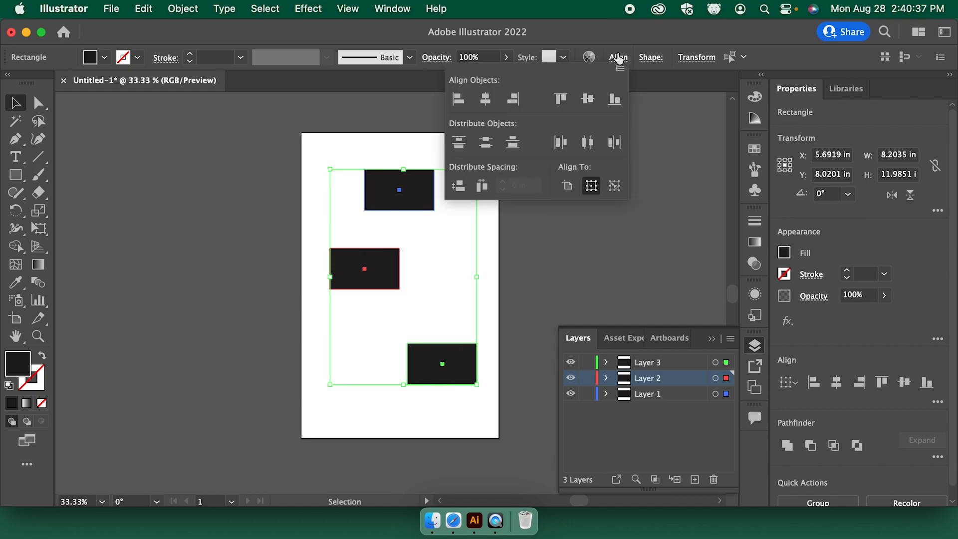
{"action": "left_click", "coordinate": [485, 99]}
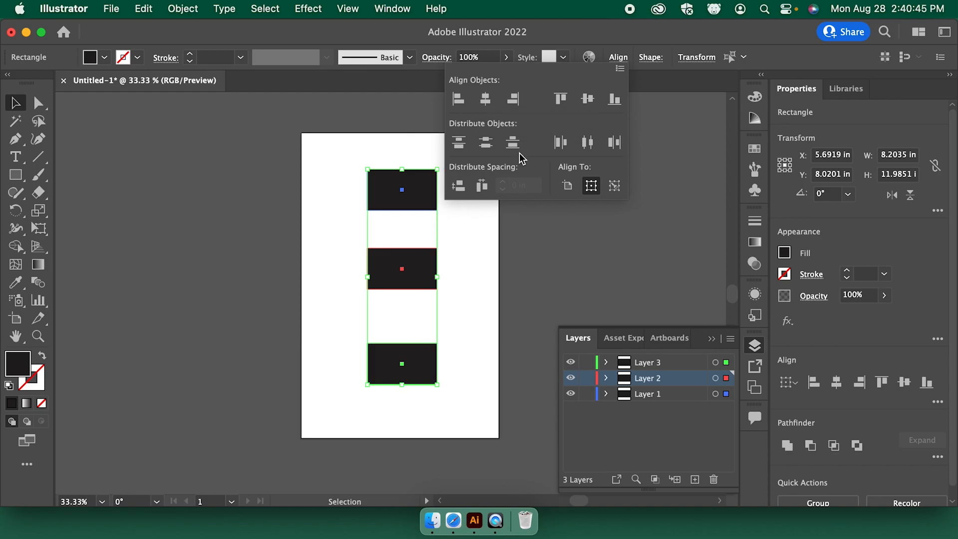
{"action": "left_click", "coordinate": [552, 238]}
{"action": "left_click", "coordinate": [552, 223]}
{"action": "key", "text": "cmd+z"}
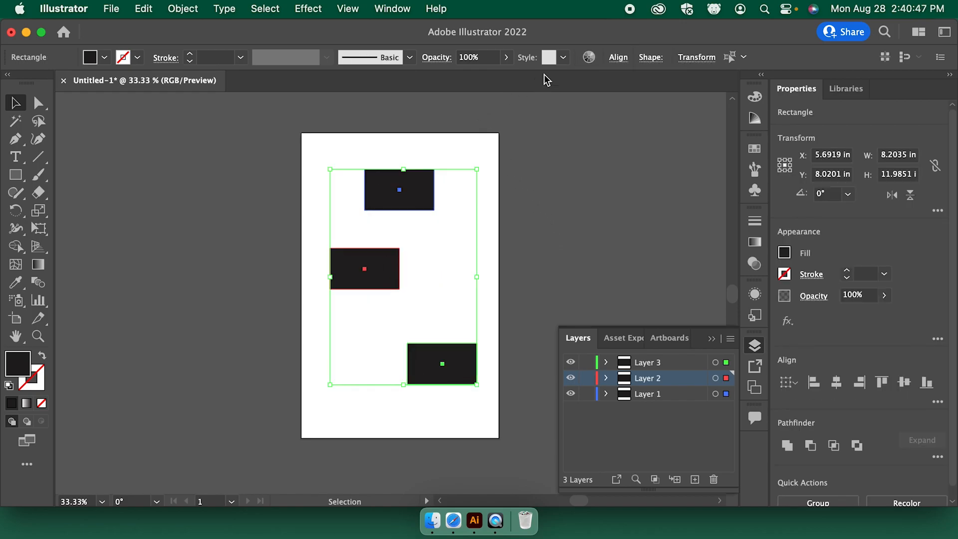
Try aligning the three rectangles by their right edges, and undo the alignment
{"action": "left_click", "coordinate": [615, 57]}
{"action": "left_click", "coordinate": [513, 98]}
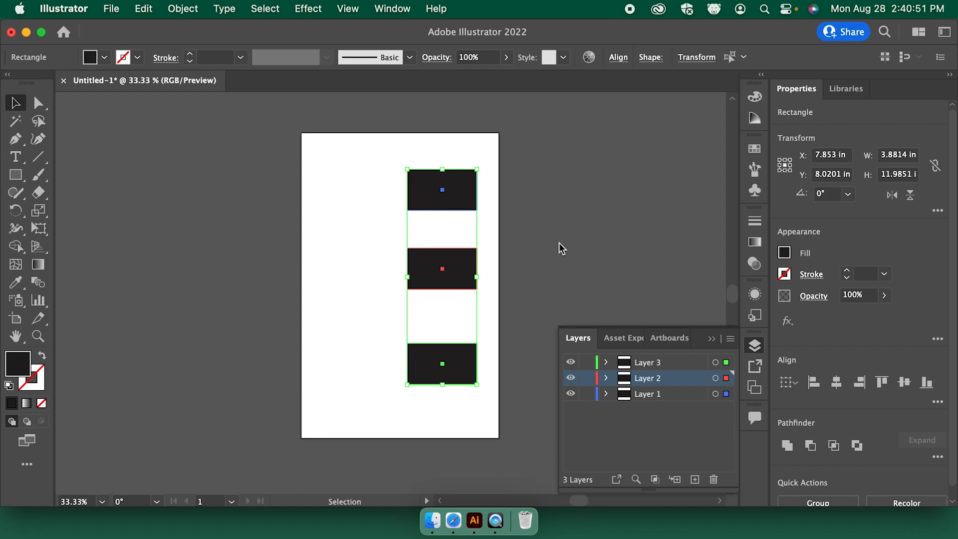
{"action": "left_click", "coordinate": [549, 205]}
{"action": "key", "text": "cmd+z"}
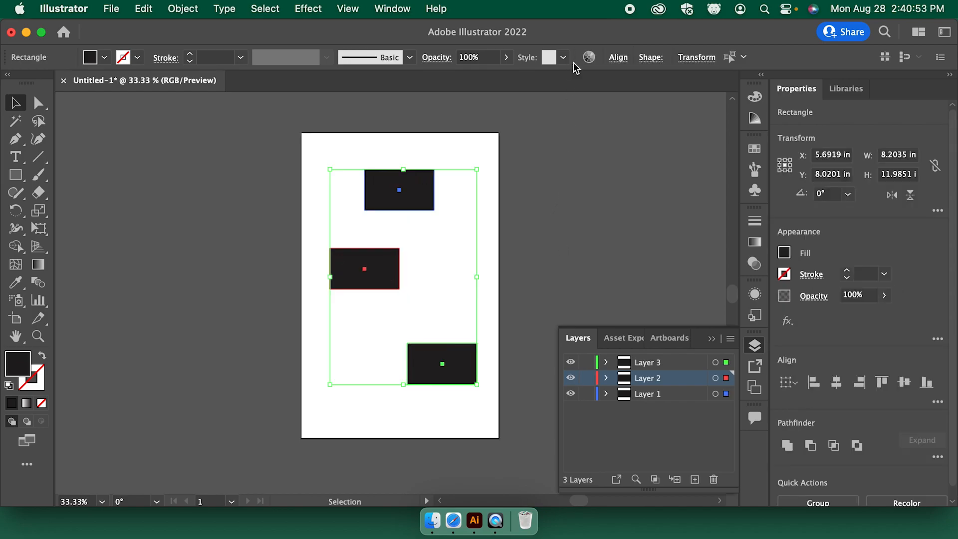
Try aligning the three rectangles by their top edges, and undo the alignment
{"action": "left_click", "coordinate": [618, 58]}
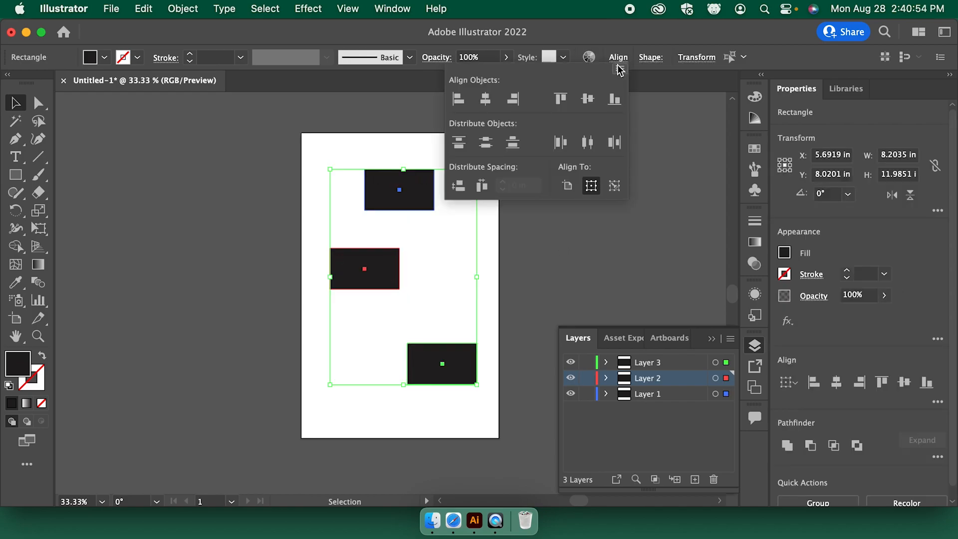
{"action": "left_click", "coordinate": [559, 98]}
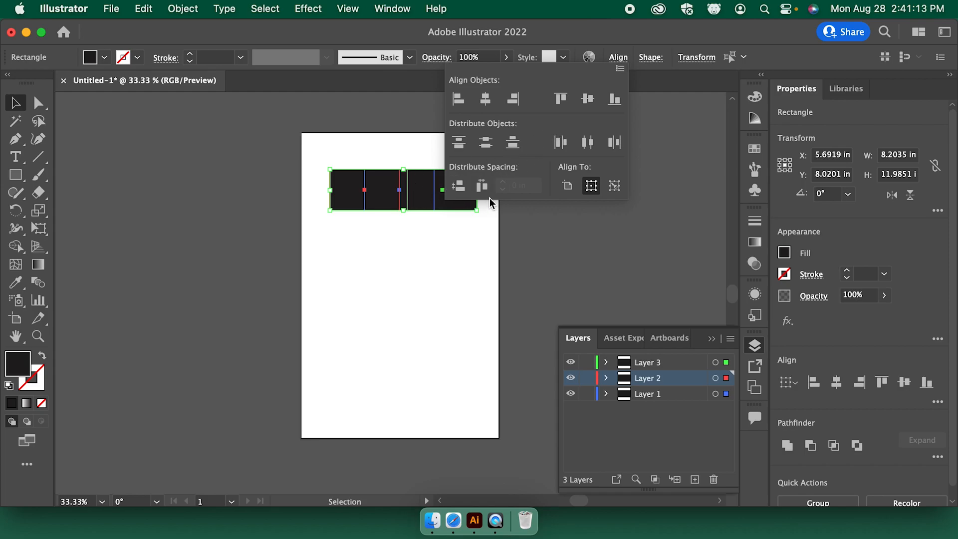
{"action": "left_click", "coordinate": [538, 215]}
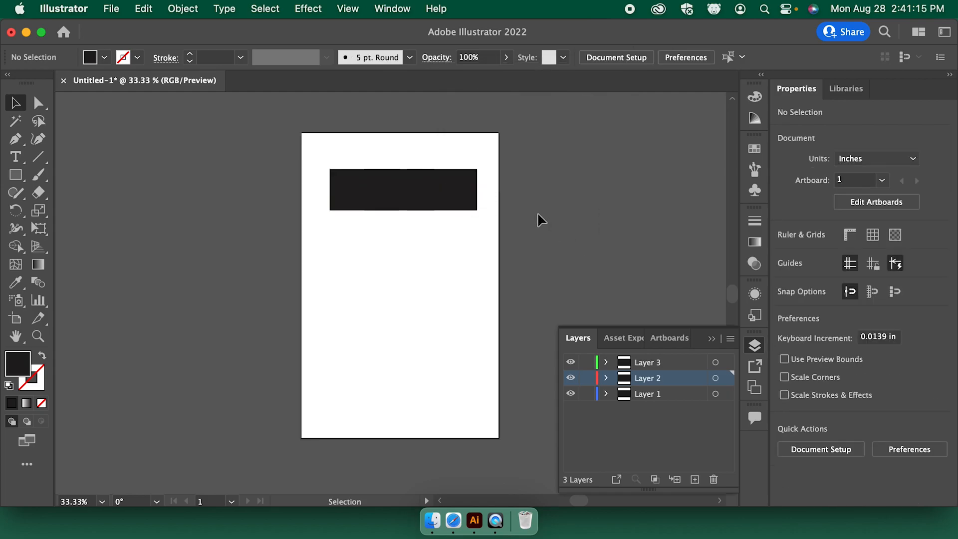
{"action": "key", "text": "super+z"}
Try aligning the three rectangles by their vertical centers, and undo the alignment
{"action": "left_click", "coordinate": [619, 58]}
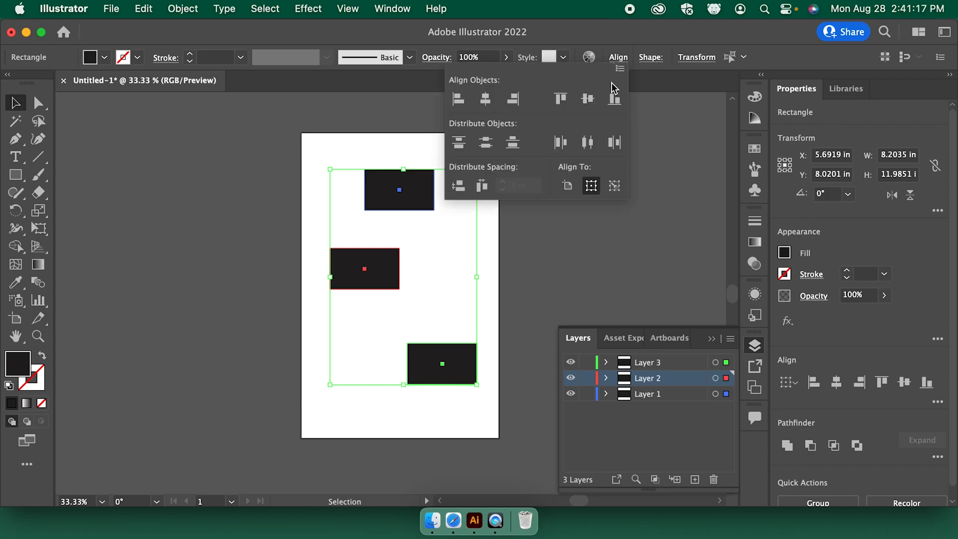
{"action": "left_click", "coordinate": [588, 99]}
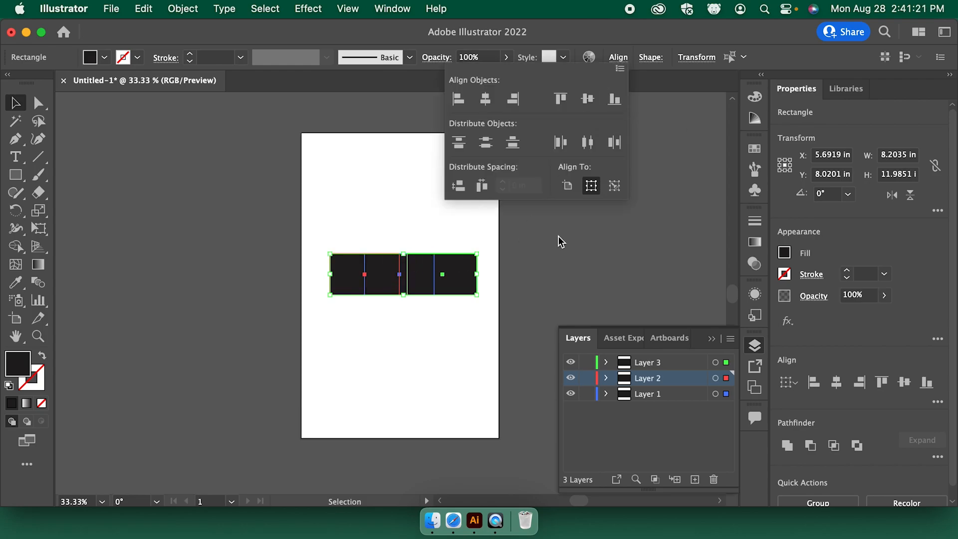
{"action": "key", "text": "Escape"}
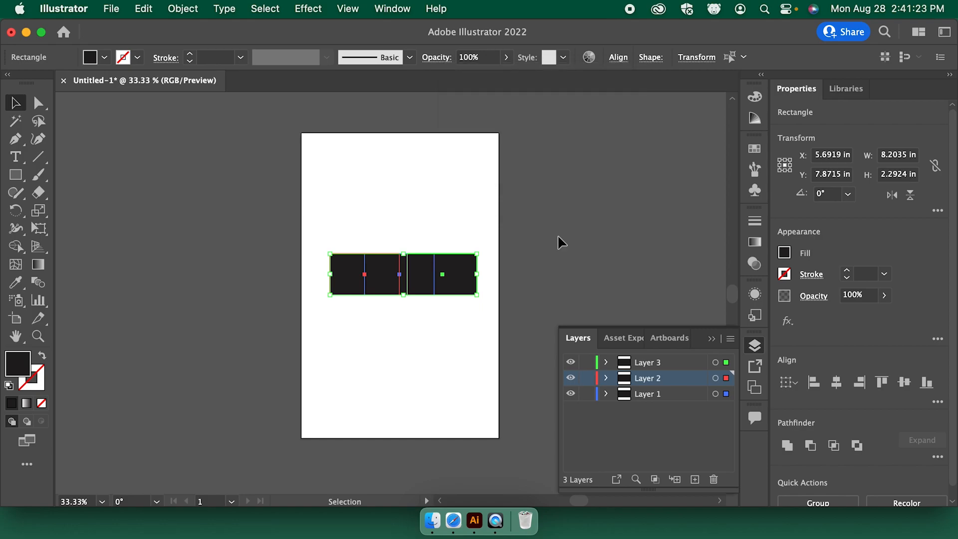
{"action": "key", "text": "super+z"}
Select all three rectangles and align them by their horizontal centers into a single column
{"action": "key", "text": "super+a"}
{"action": "left_click", "coordinate": [616, 62]}
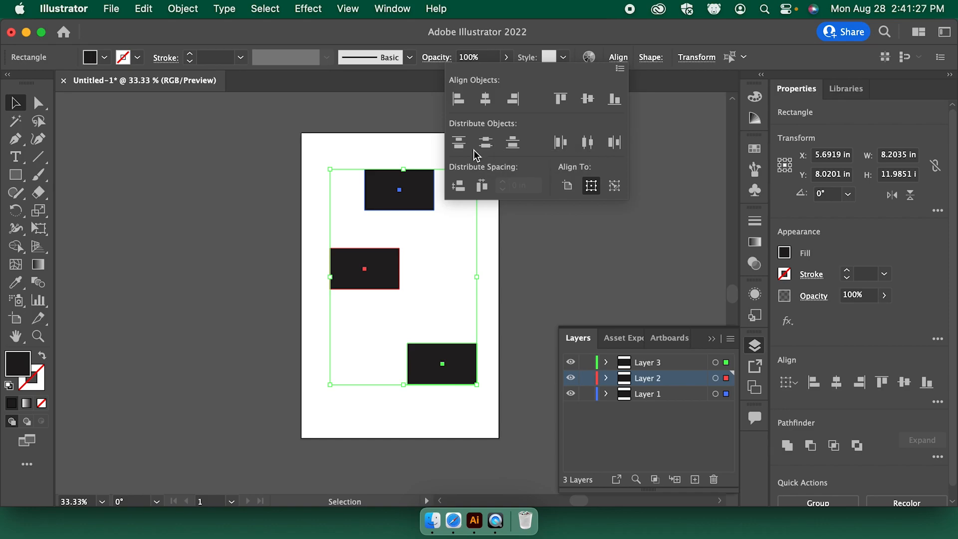
{"action": "left_click", "coordinate": [543, 266]}
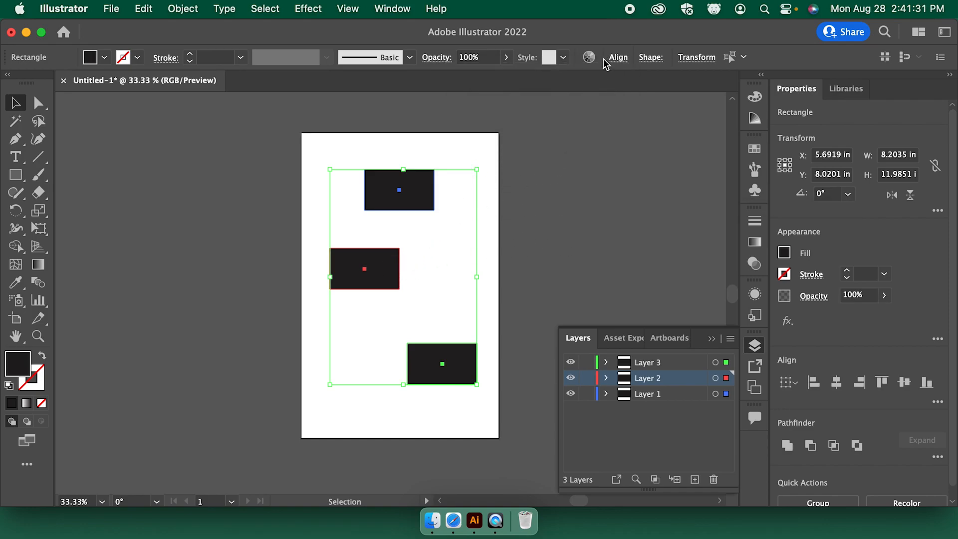
{"action": "left_click", "coordinate": [617, 59]}
{"action": "left_click", "coordinate": [491, 105]}
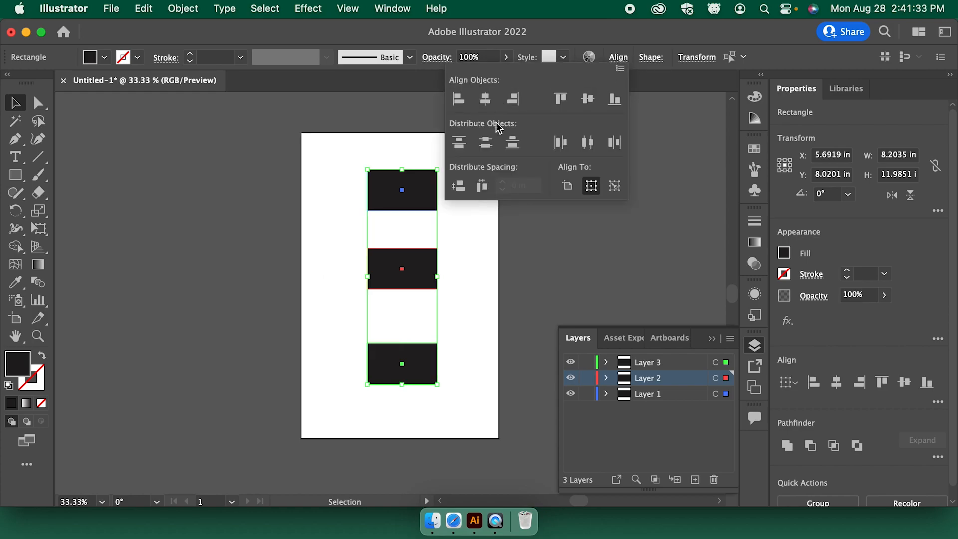
{"action": "left_click", "coordinate": [551, 239]}
{"action": "left_click", "coordinate": [520, 252]}
Move the middle rectangle up and the bottom one down, and place two more rectangle copies between them on Layer 3
{"action": "left_click_drag", "start_coordinate": [436, 268], "coordinate": [435, 255]}
{"action": "left_click", "coordinate": [549, 219]}
{"action": "left_click_drag", "start_coordinate": [425, 365], "coordinate": [425, 411]}
{"action": "key", "text": "super+shift+a"}
{"action": "key", "text": "super+shift+a"}
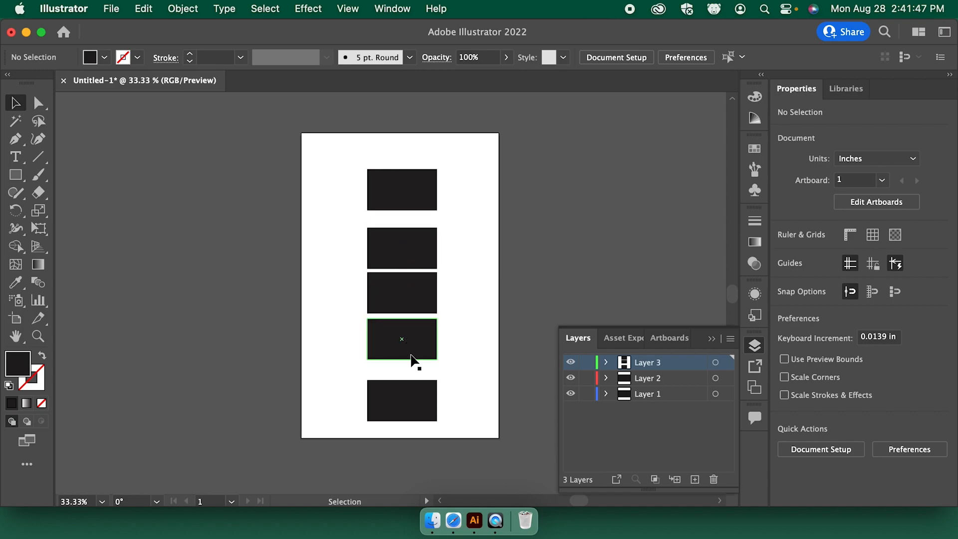
Distribute all five rectangles evenly by their vertical centers, and remove the two lowest ones
{"action": "left_click_drag", "start_coordinate": [440, 263], "coordinate": [389, 402]}
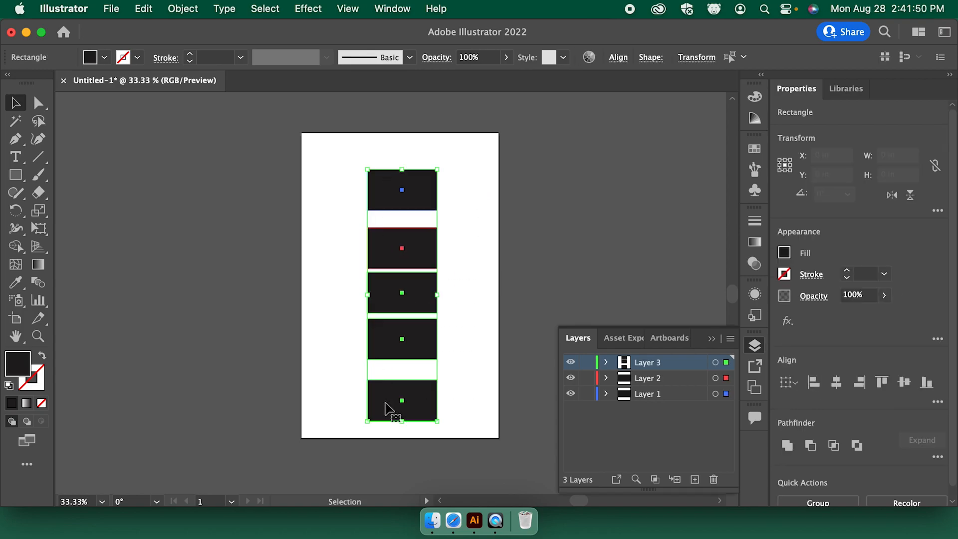
{"action": "left_click", "coordinate": [628, 58]}
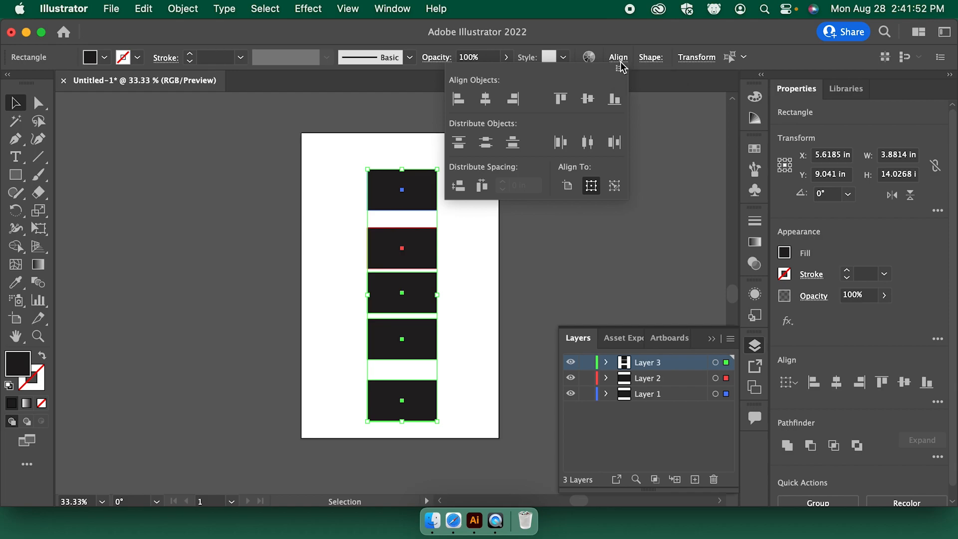
{"action": "left_click", "coordinate": [489, 143]}
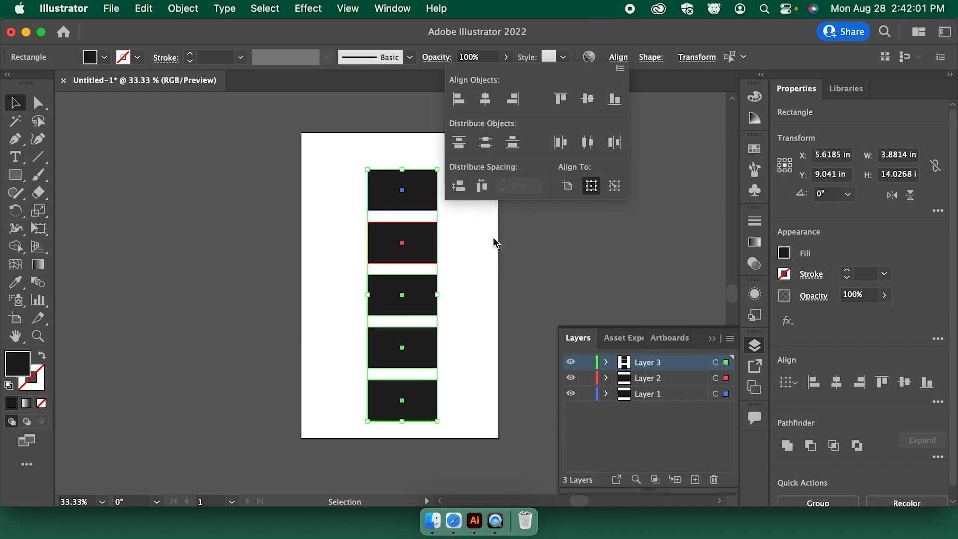
{"action": "left_click", "coordinate": [475, 228]}
{"action": "left_click", "coordinate": [470, 211]}
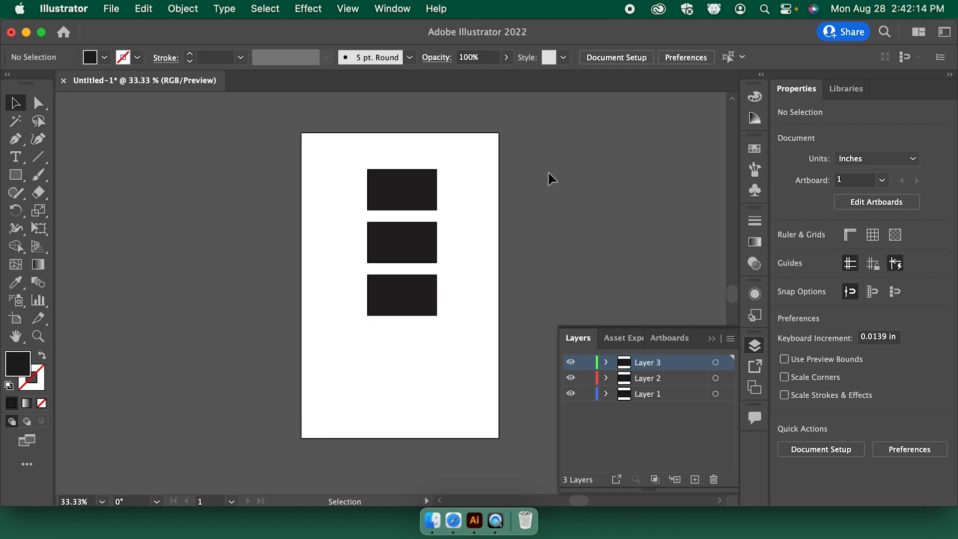
Spread the three remaining rectangles evenly down the artboard in one column and enlarge them proportionally
{"action": "left_click_drag", "start_coordinate": [419, 291], "coordinate": [419, 355]}
{"action": "left_click", "coordinate": [426, 255], "text": "shift"}
{"action": "left_click_drag", "start_coordinate": [425, 256], "coordinate": [427, 279]}
{"action": "left_click", "coordinate": [444, 210]}
{"action": "left_click_drag", "start_coordinate": [433, 203], "coordinate": [434, 193]}
{"action": "left_click", "coordinate": [459, 216]}
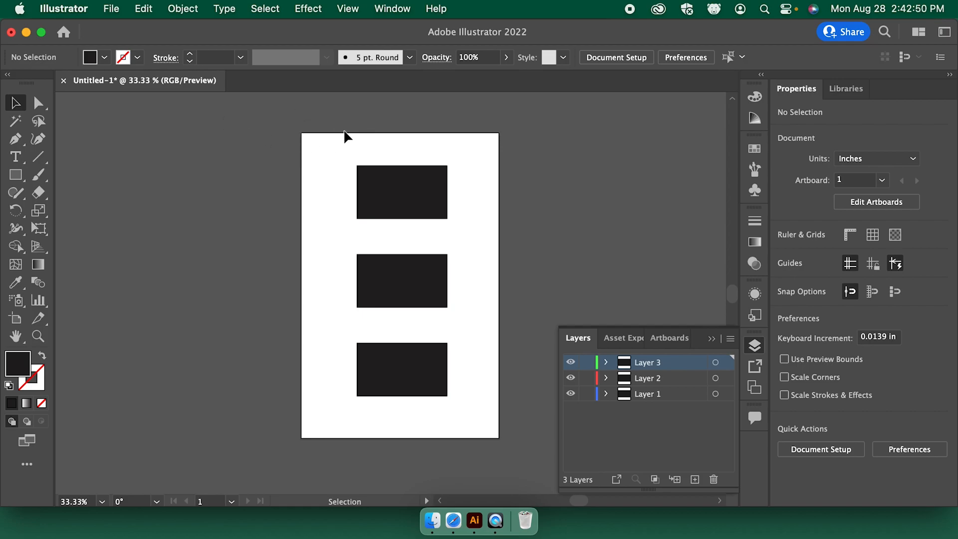
Select the three rectangles together and then one at a time to check which layer each is on
{"action": "left_click_drag", "start_coordinate": [321, 141], "coordinate": [359, 191]}
{"action": "left_click_drag", "start_coordinate": [393, 256], "coordinate": [407, 320]}
{"action": "left_click_drag", "start_coordinate": [461, 396], "coordinate": [365, 227]}
{"action": "left_click_drag", "start_coordinate": [463, 406], "coordinate": [469, 405]}
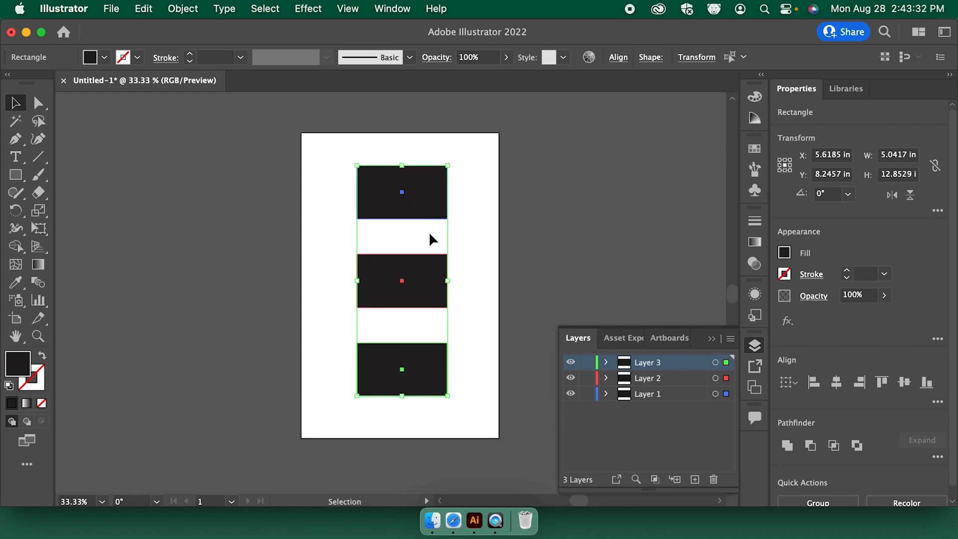
{"action": "left_click", "coordinate": [483, 262]}
{"action": "left_click", "coordinate": [433, 205]}
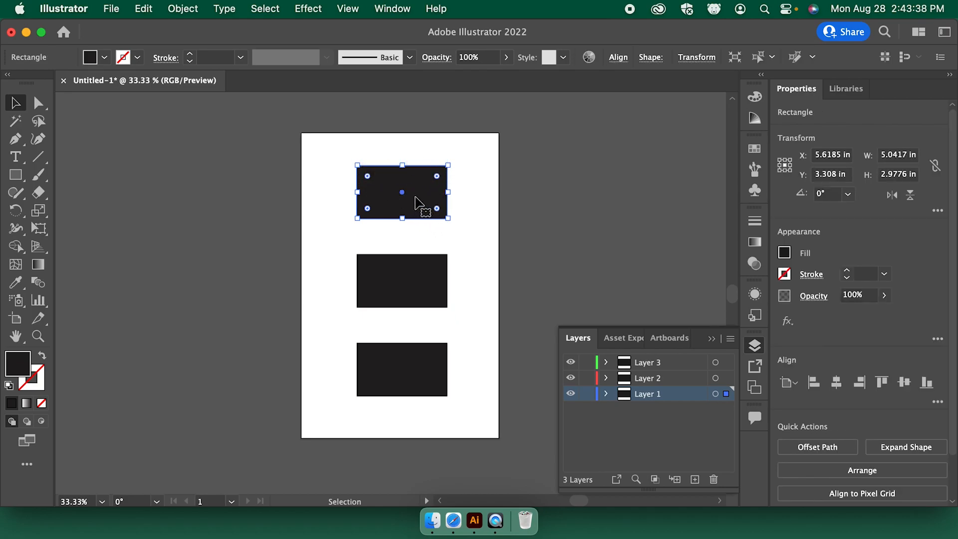
{"action": "left_click", "coordinate": [433, 280]}
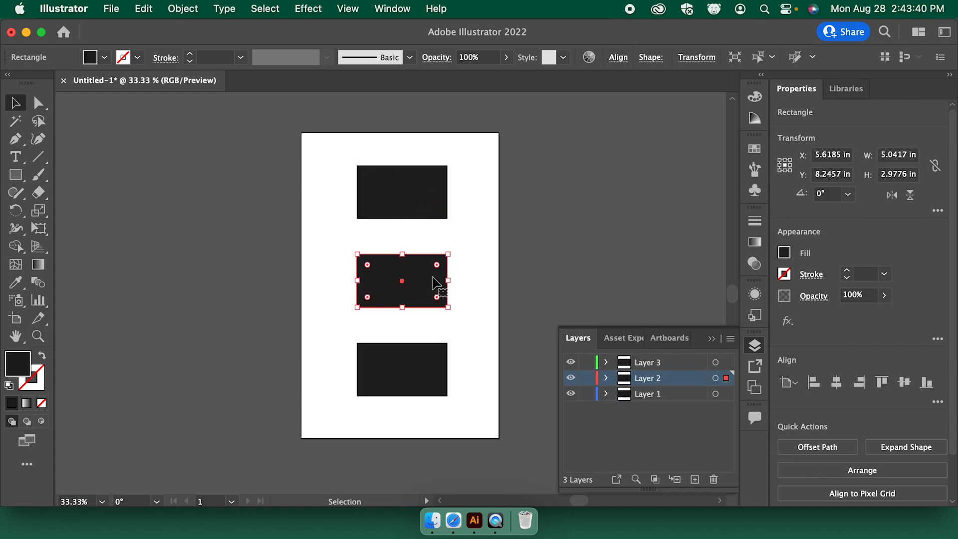
Add two new layers above Layer 3 and paste a copy of the bottom rectangle onto Layer 4 and Layer 5
{"action": "left_click", "coordinate": [433, 368]}
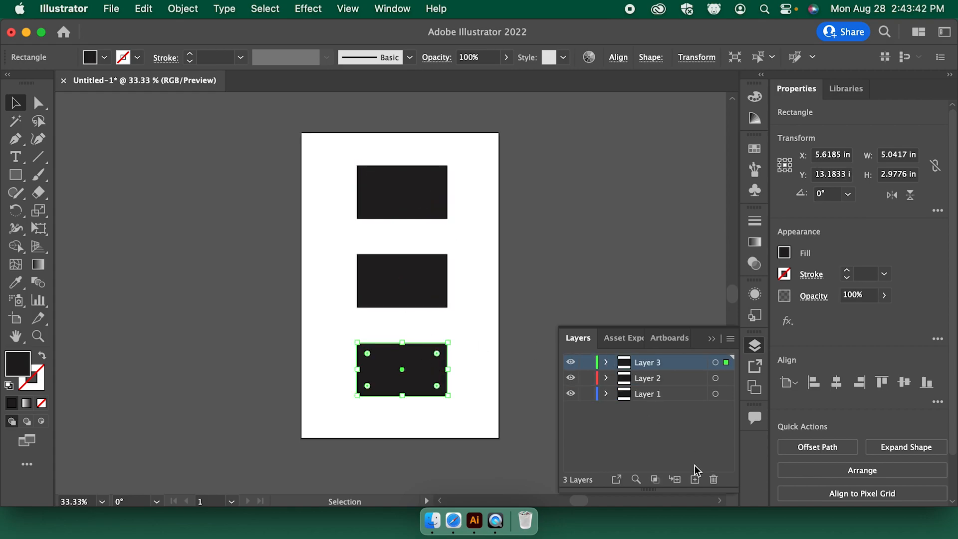
{"action": "left_click", "coordinate": [695, 479]}
{"action": "left_click", "coordinate": [695, 478]}
{"action": "left_click", "coordinate": [689, 378]}
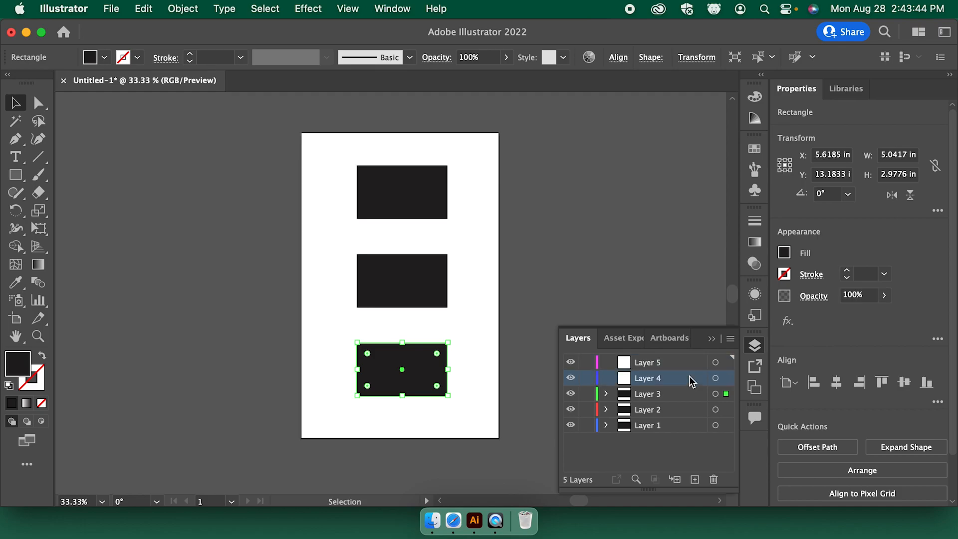
{"action": "key", "text": "super+c"}
{"action": "left_click", "coordinate": [658, 374]}
{"action": "key", "text": "super+v"}
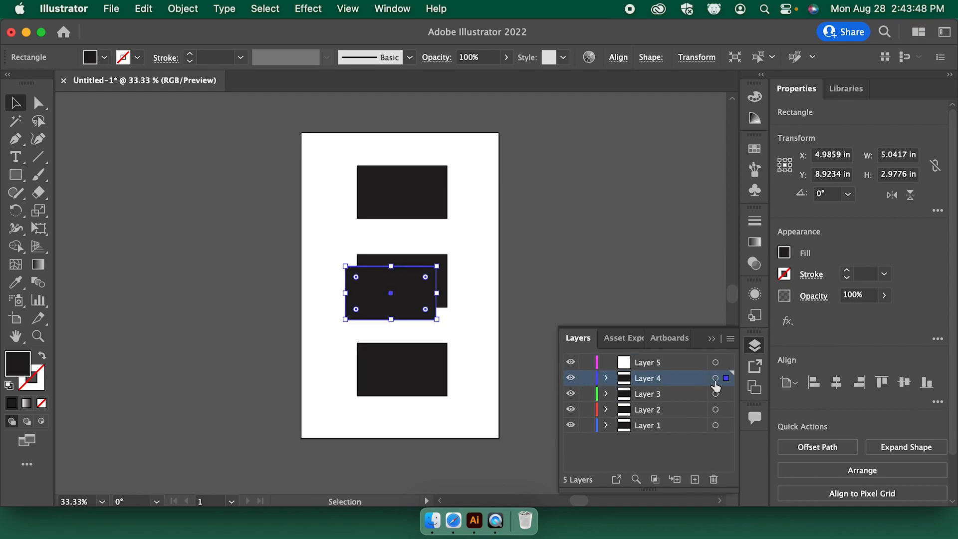
{"action": "left_click", "coordinate": [699, 360]}
{"action": "key", "text": "super+v"}
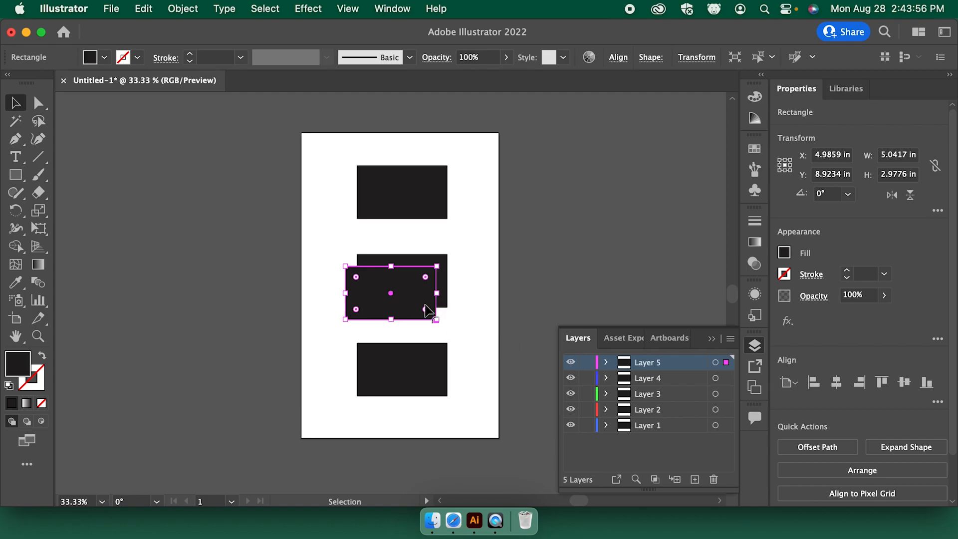
Delete the pasted rectangle copies and remove the empty Layer 4 and Layer 5
{"action": "key", "text": "Delete"}
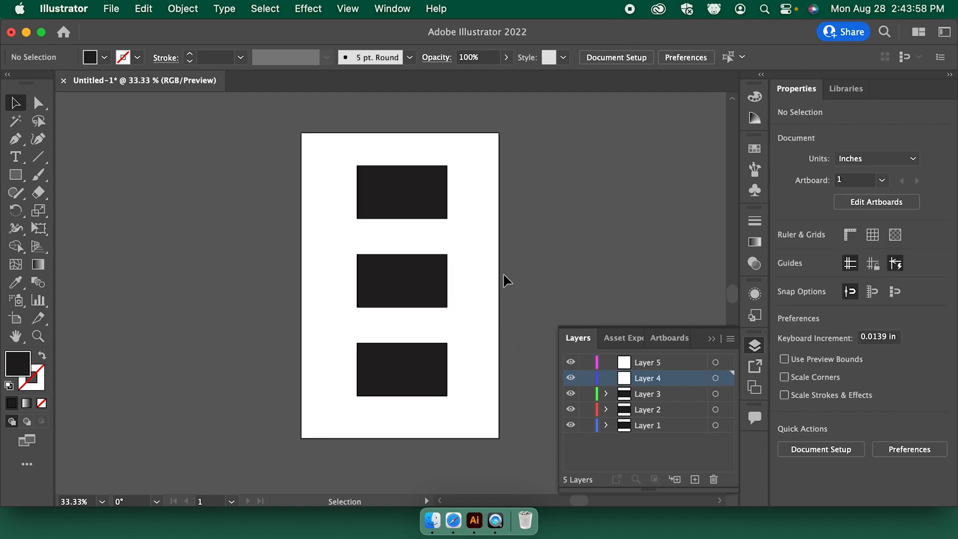
{"action": "left_click", "coordinate": [645, 363]}
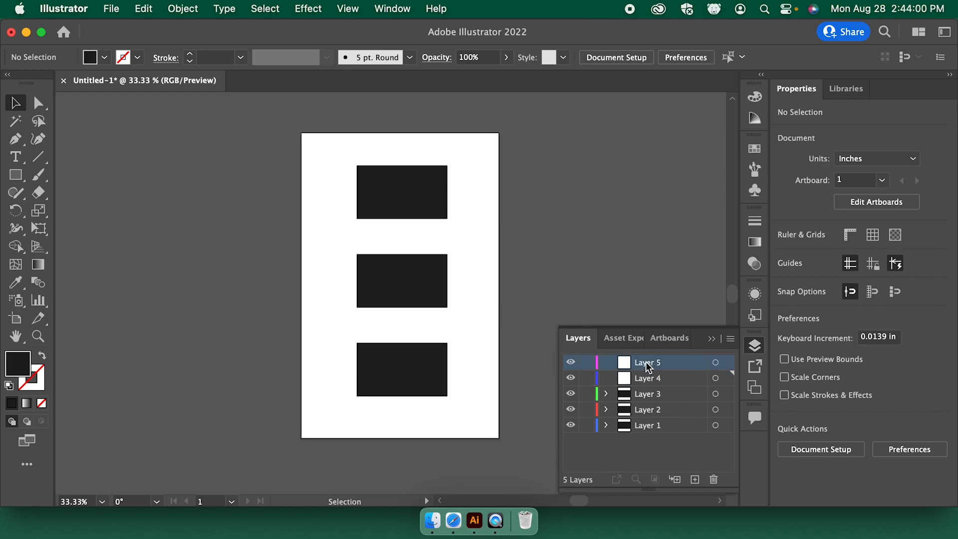
{"action": "left_click", "coordinate": [659, 377], "text": "shift"}
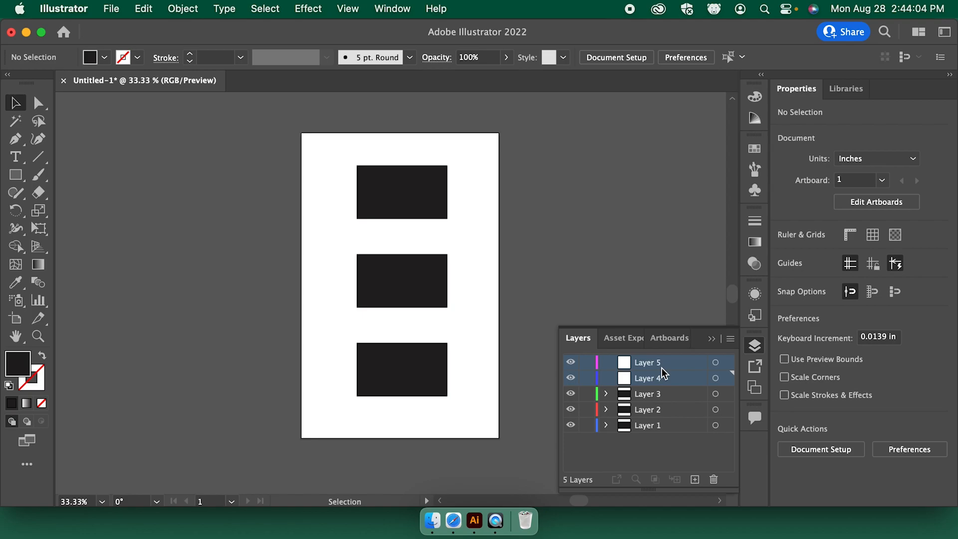
{"action": "left_click_drag", "start_coordinate": [651, 373], "coordinate": [715, 479]}
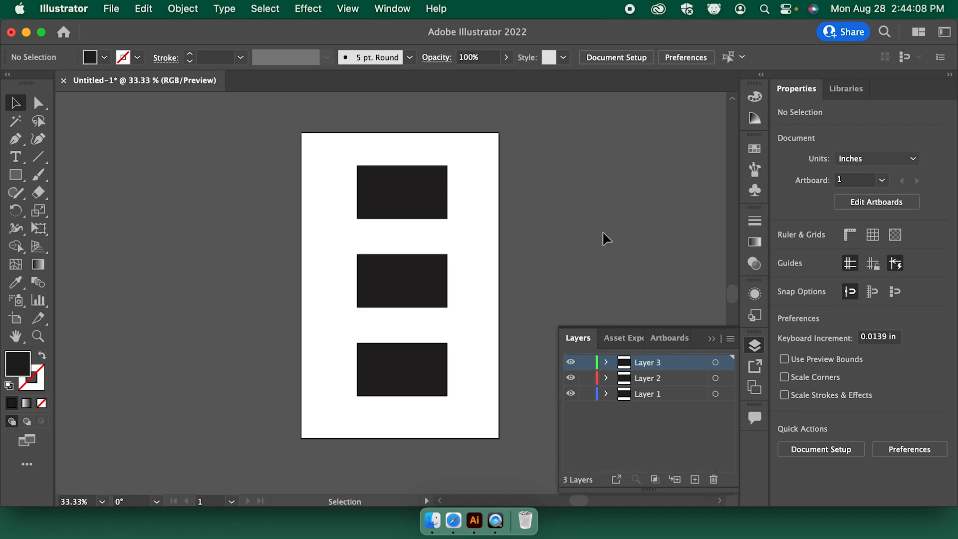
Lock Layer 1 and Layer 2, keep Layer 3 unlocked, and test the locks by selecting rectangles on the artboard
{"action": "left_click", "coordinate": [588, 394]}
{"action": "left_click", "coordinate": [588, 378]}
{"action": "left_click", "coordinate": [588, 363]}
{"action": "left_click", "coordinate": [586, 363]}
{"action": "left_click_drag", "start_coordinate": [406, 303], "coordinate": [406, 303]}
{"action": "left_click", "coordinate": [369, 389]}
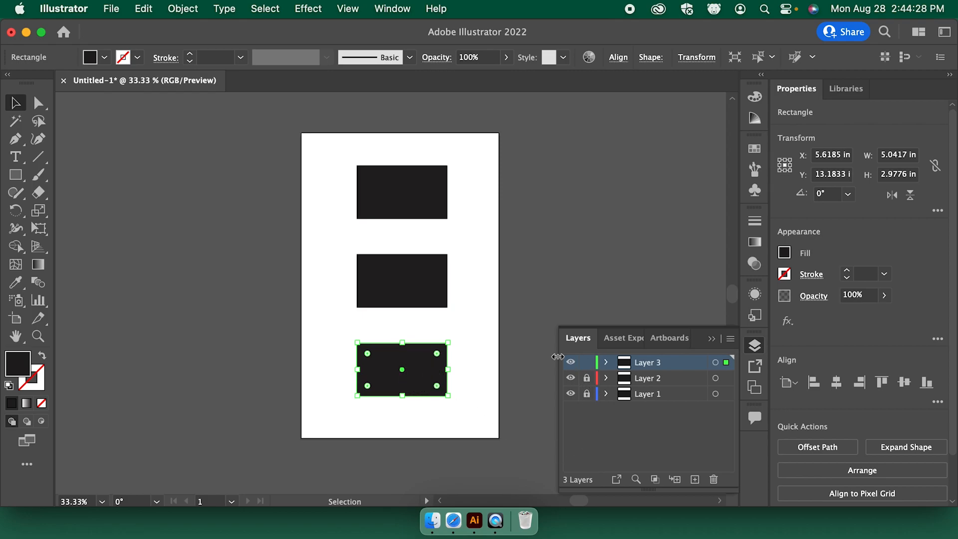
{"action": "left_click", "coordinate": [517, 343]}
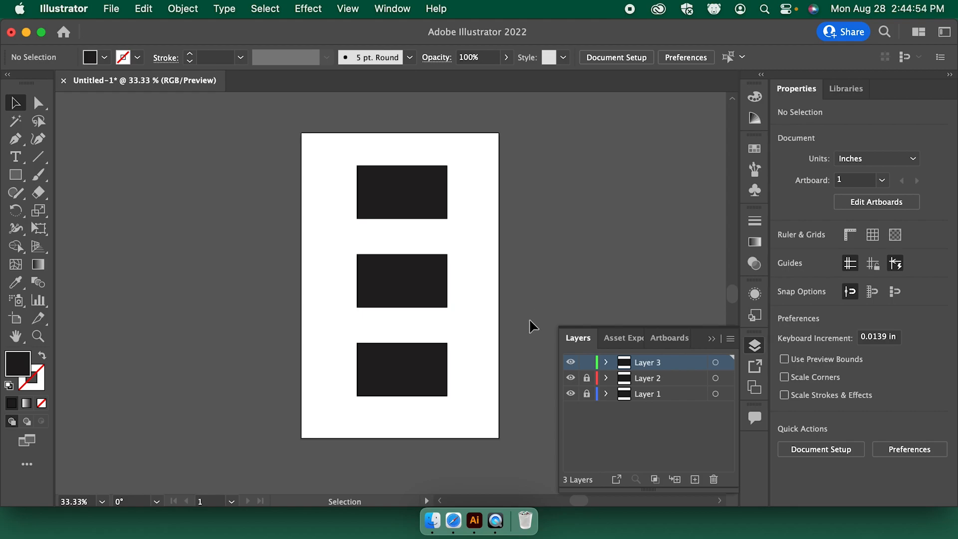
Switch to Safari, open the coolors.co link in the assignment's goals, accept all cookies and dismiss the What's new window
{"action": "left_click", "coordinate": [454, 520]}
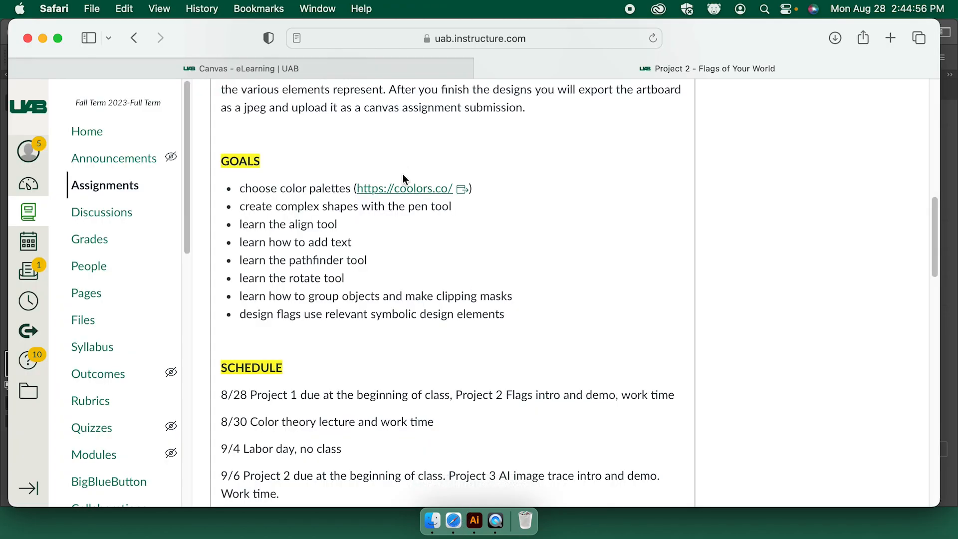
{"action": "left_click", "coordinate": [425, 188]}
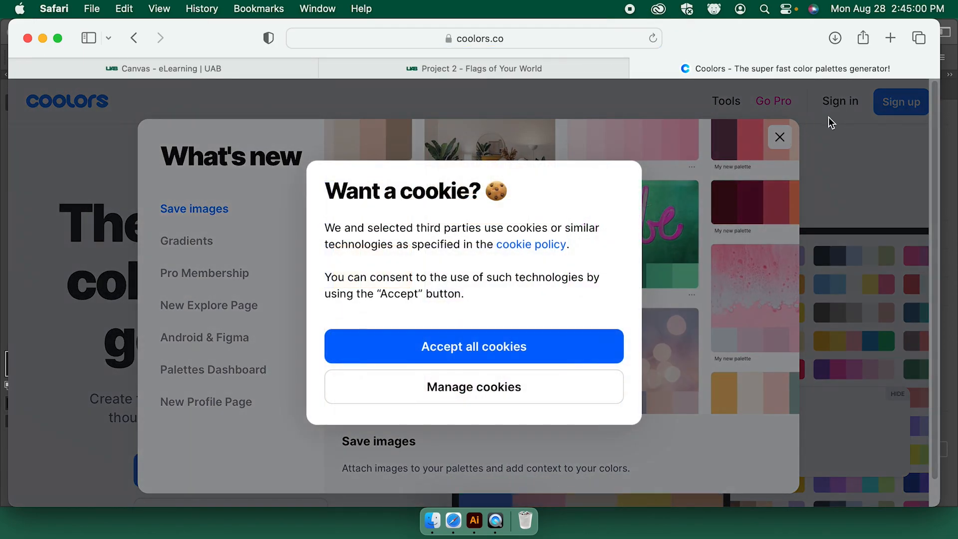
{"action": "left_click", "coordinate": [471, 347]}
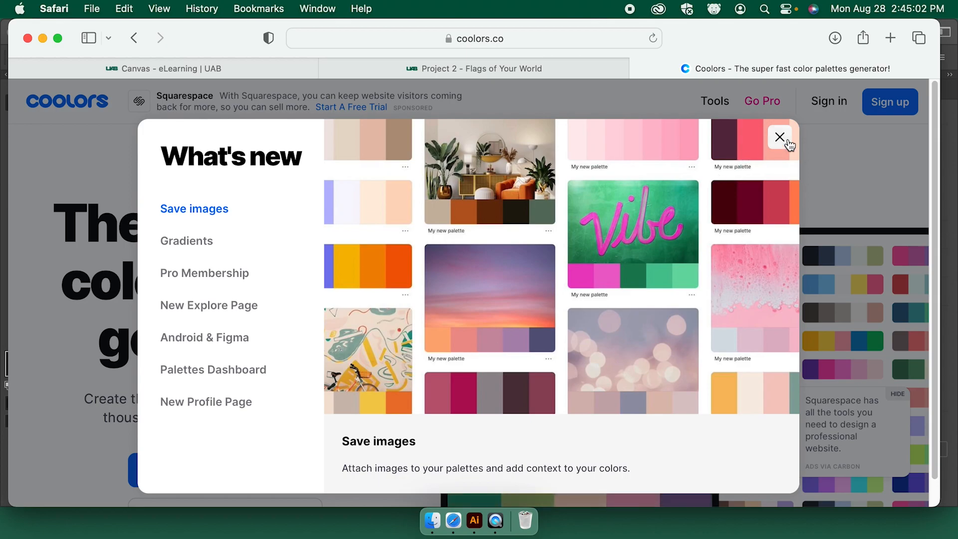
{"action": "left_click", "coordinate": [787, 143]}
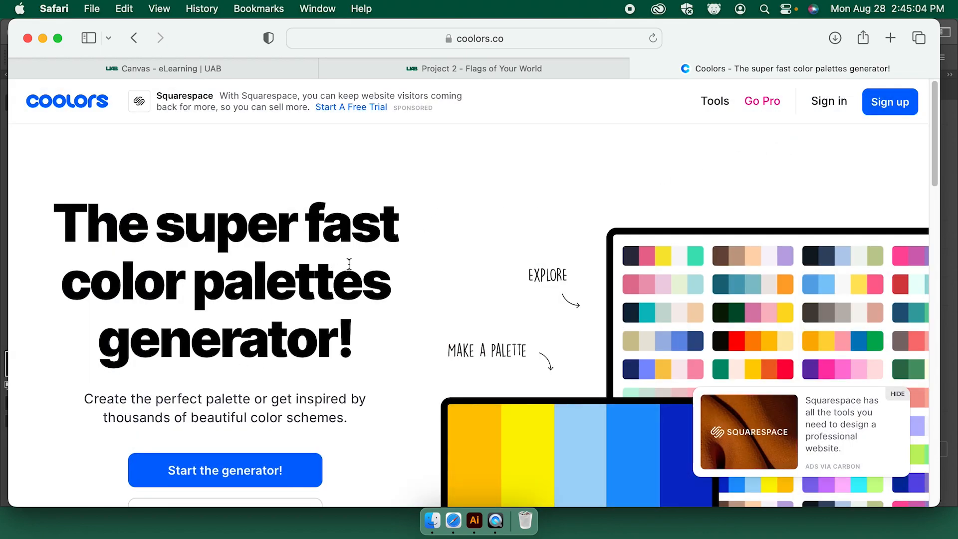
Start the Coolors palette generator and dismiss its welcome message
{"action": "scroll", "coordinate": [347, 279], "scroll_direction": "down", "scroll_amount": 3}
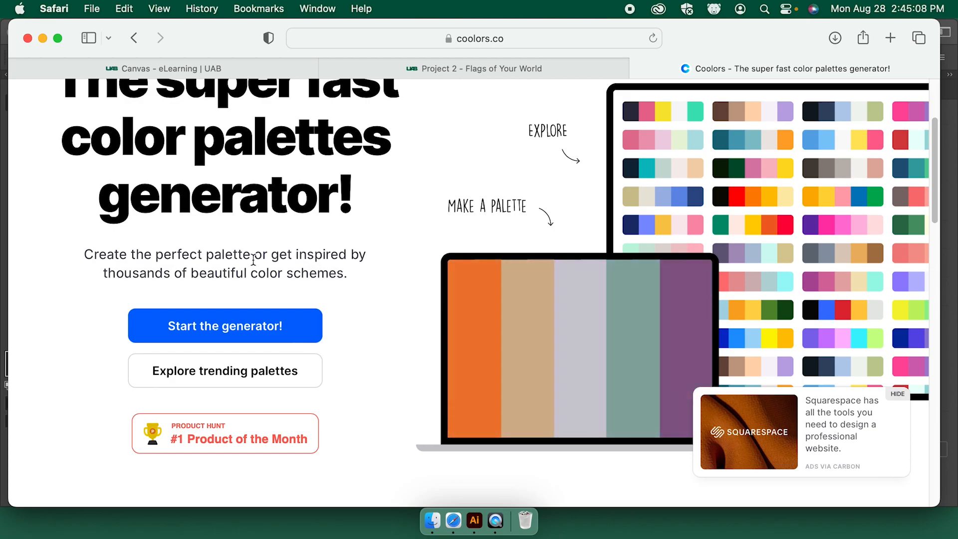
{"action": "left_click", "coordinate": [234, 334]}
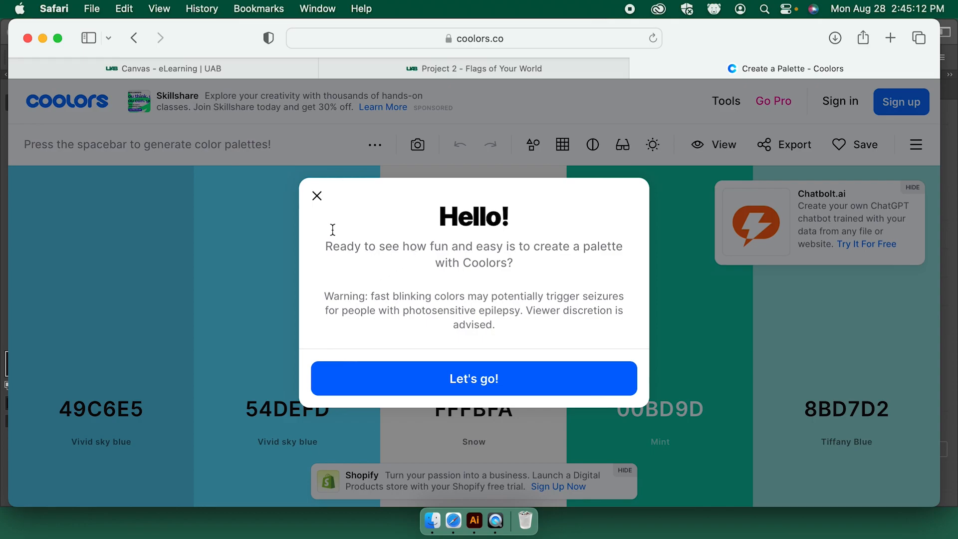
{"action": "left_click", "coordinate": [317, 196]}
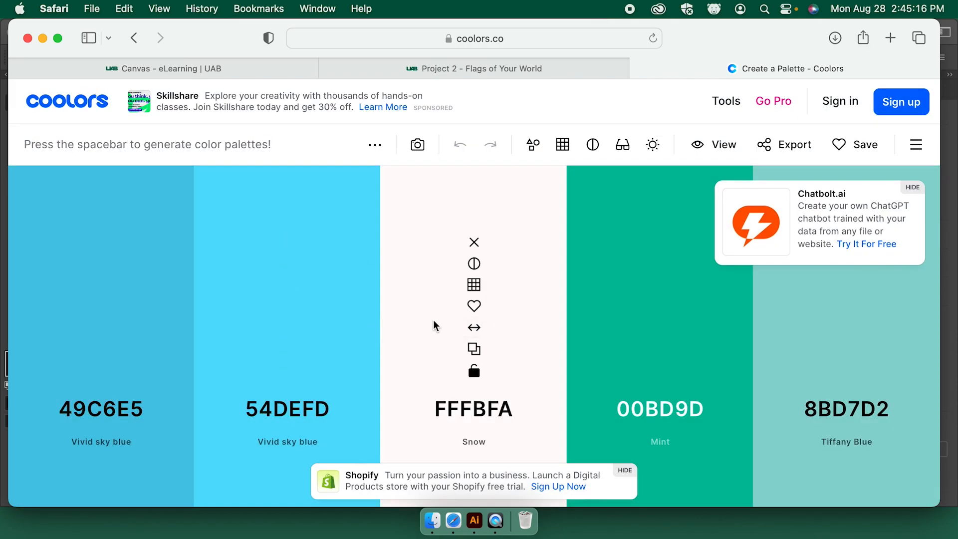
Generate several random palettes and lock the Razzle dazzle rose color FF3CC7 in the second column
{"action": "key", "text": "space"}
{"action": "key", "text": "space"}
{"action": "key", "text": "space"}
{"action": "key", "text": "space"}
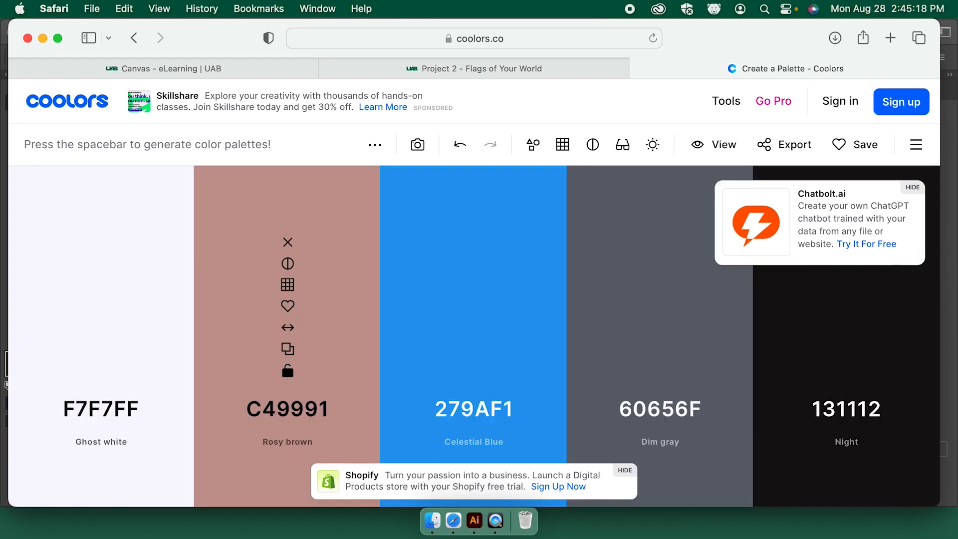
{"action": "key", "text": "space"}
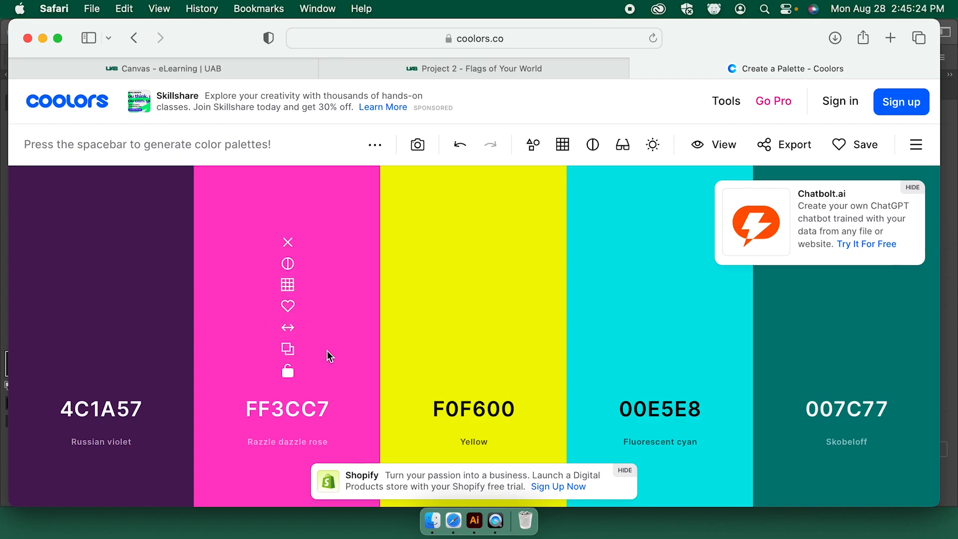
{"action": "left_click", "coordinate": [288, 378]}
Generate more color combinations around the locked pink and lock the Charcoal color 37505C in the third column
{"action": "key", "text": "space"}
{"action": "key", "text": "space"}
{"action": "key", "text": "space"}
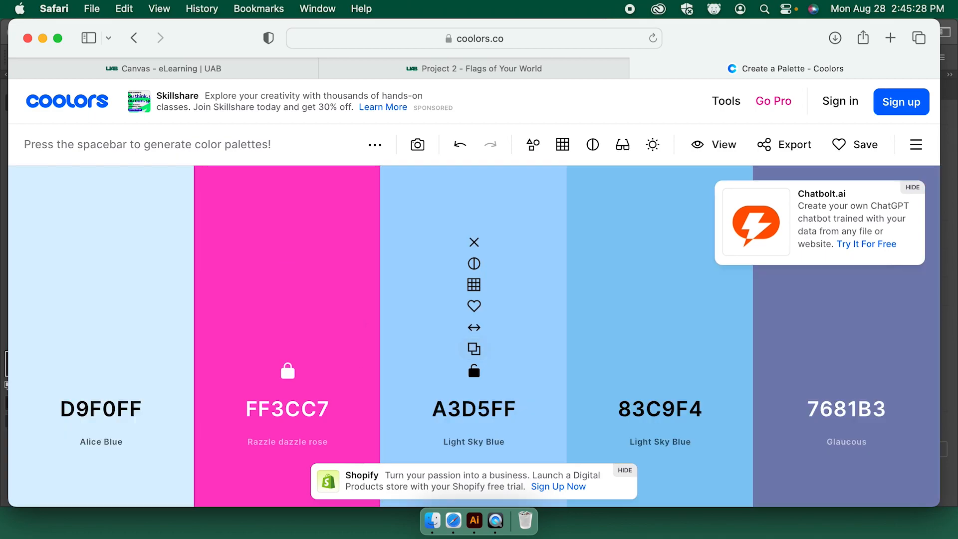
{"action": "key", "text": "space"}
{"action": "key", "text": "space"}
{"action": "left_click", "coordinate": [474, 371]}
Regenerate the unlocked colors and lock the Aquamarine color 70F8BA in the fourth column
{"action": "key", "text": "space"}
{"action": "key", "text": "space"}
{"action": "key", "text": "space"}
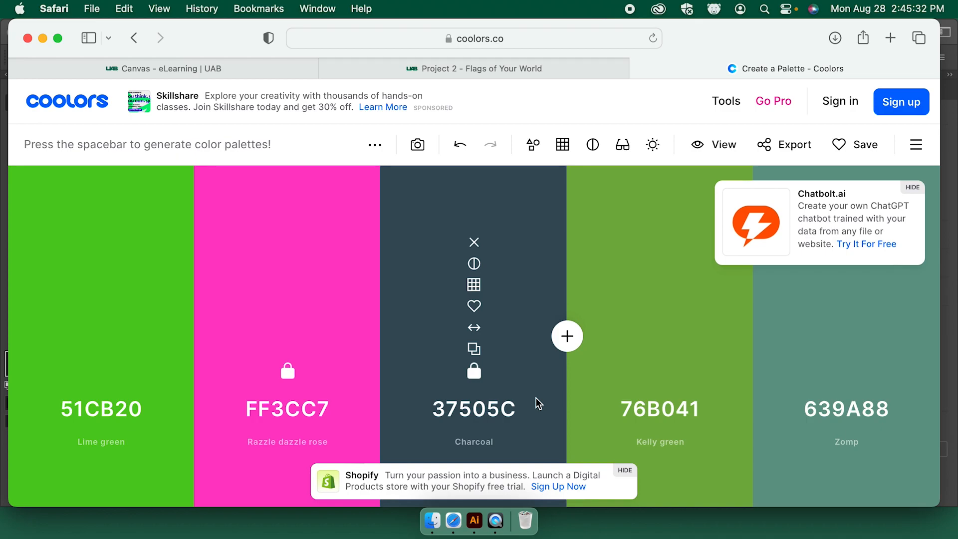
{"action": "key", "text": "space"}
{"action": "left_click", "coordinate": [663, 372]}
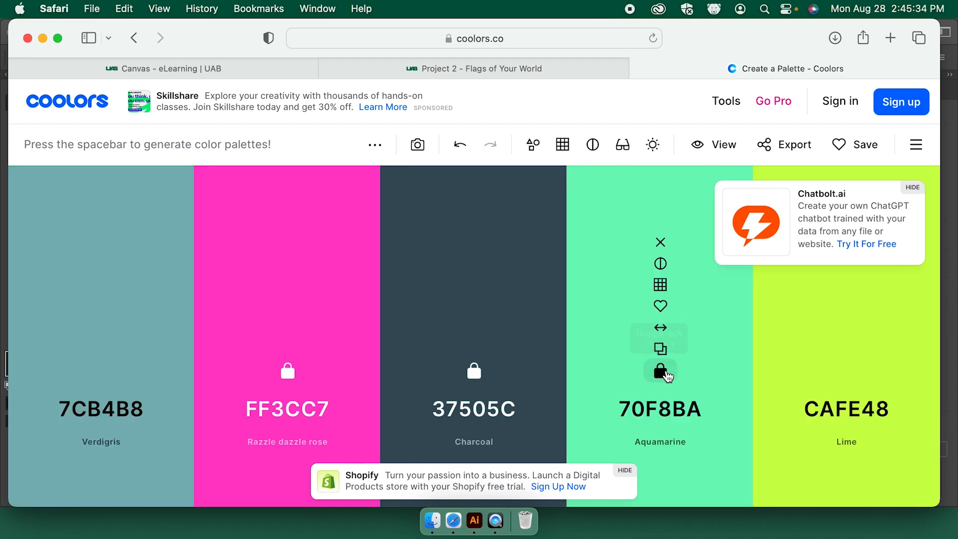
Regenerate the remaining colors, locking Platinum E9E3E6 in the fifth column and Dark purple 2D0320 in the first
{"action": "key", "text": "space"}
{"action": "left_click", "coordinate": [847, 371]}
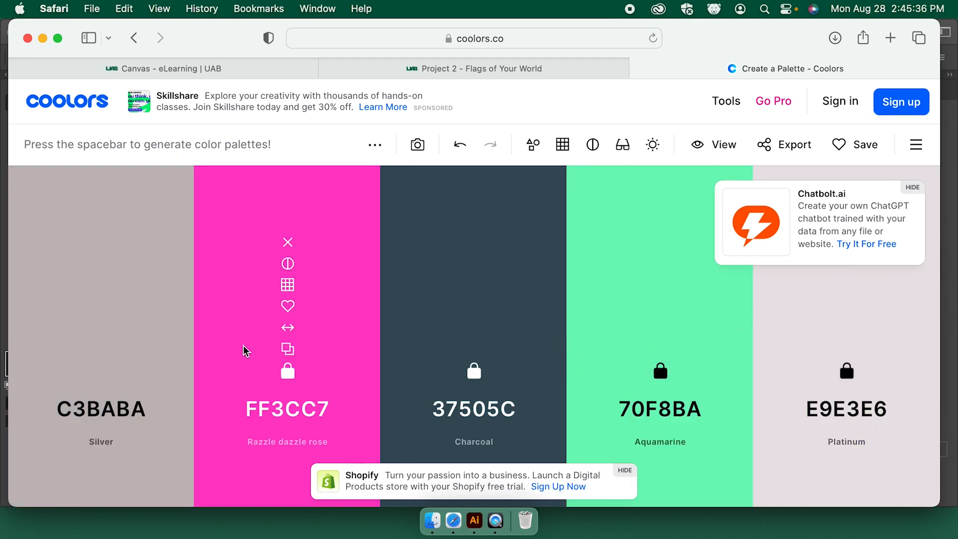
{"action": "key", "text": "space"}
{"action": "key", "text": "space"}
{"action": "key", "text": "space"}
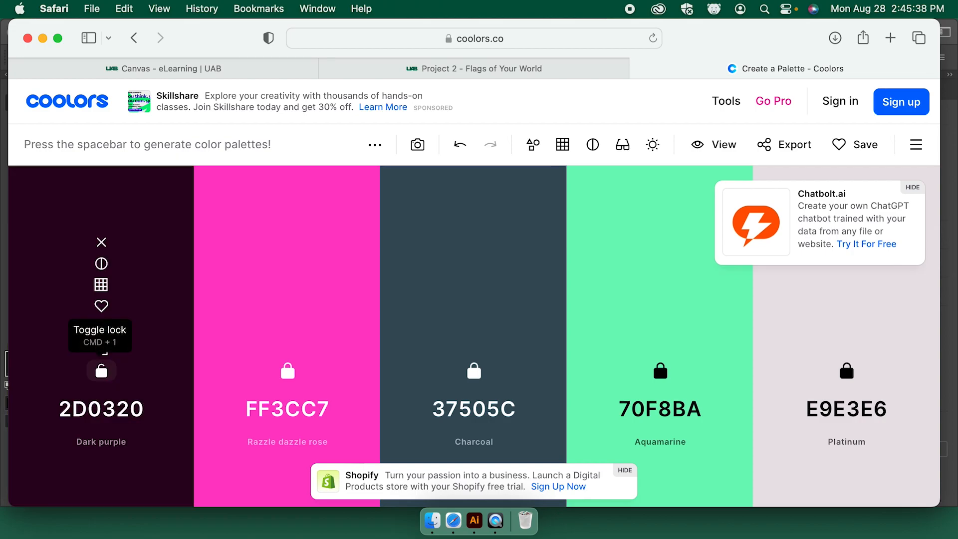
{"action": "left_click", "coordinate": [102, 373]}
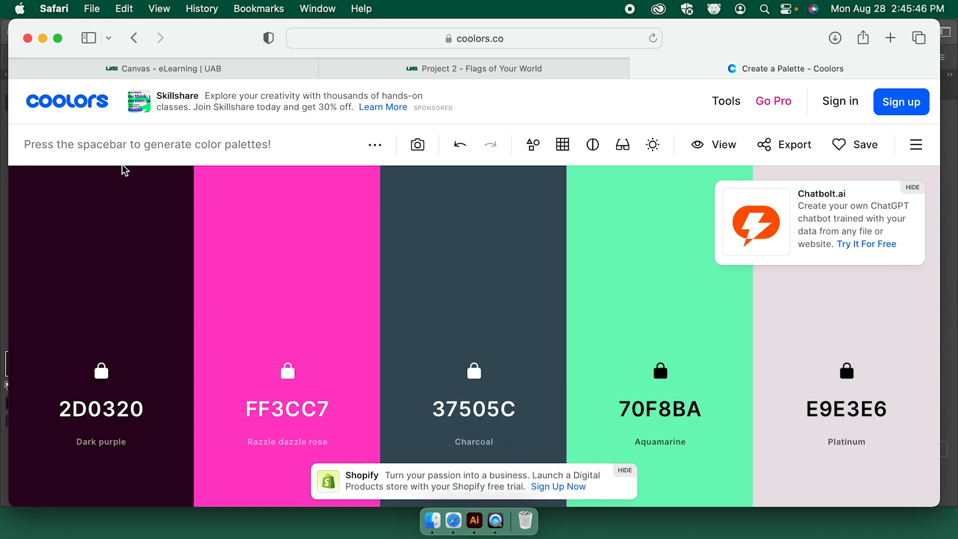
Return to the Coolors home page, open the trending palettes and browse through the color schemes
{"action": "left_click", "coordinate": [75, 110]}
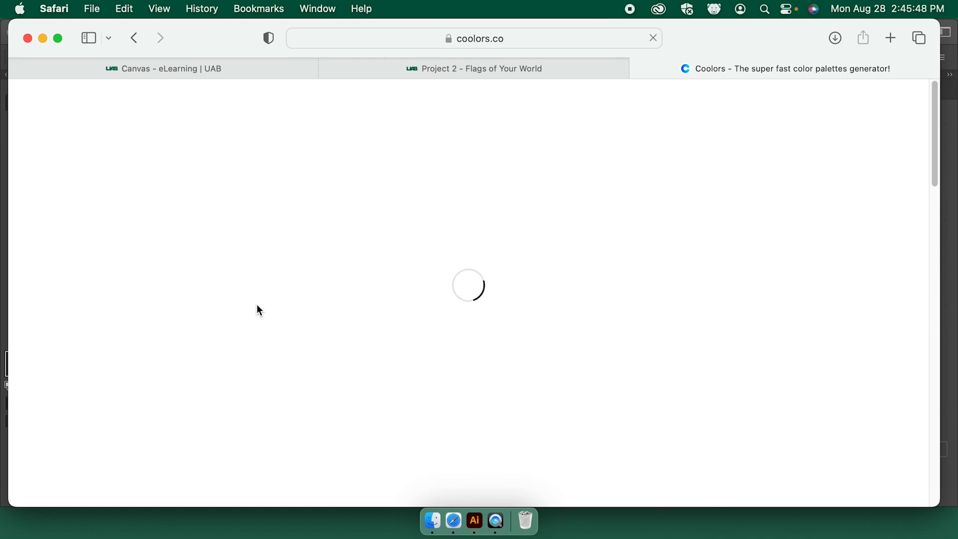
{"action": "scroll", "coordinate": [263, 300], "scroll_direction": "down", "scroll_amount": 3}
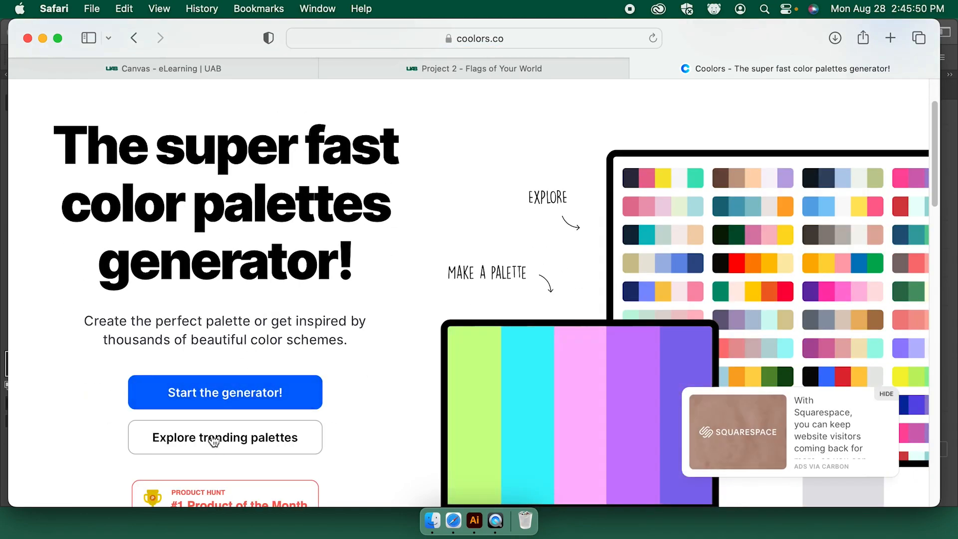
{"action": "left_click", "coordinate": [218, 444]}
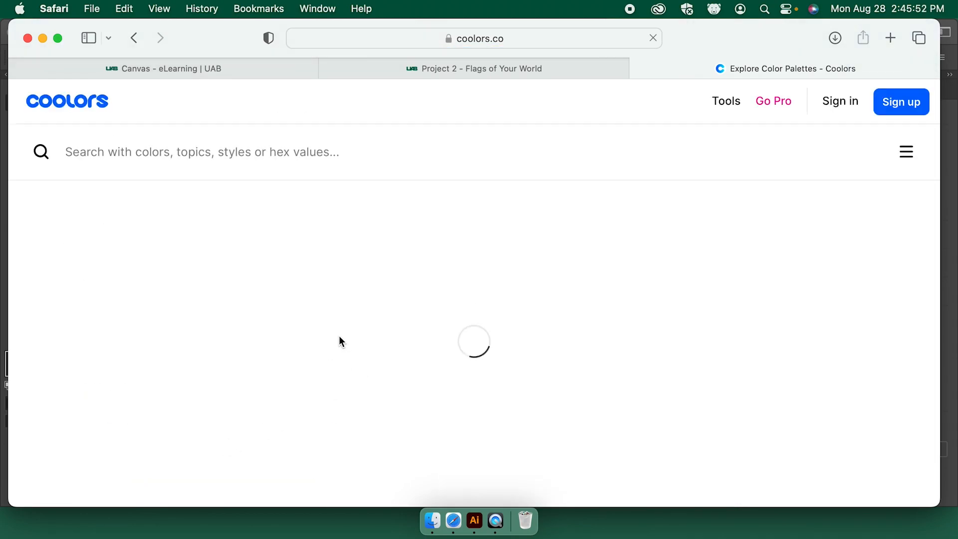
{"action": "scroll", "coordinate": [347, 333], "scroll_direction": "down", "scroll_amount": 7}
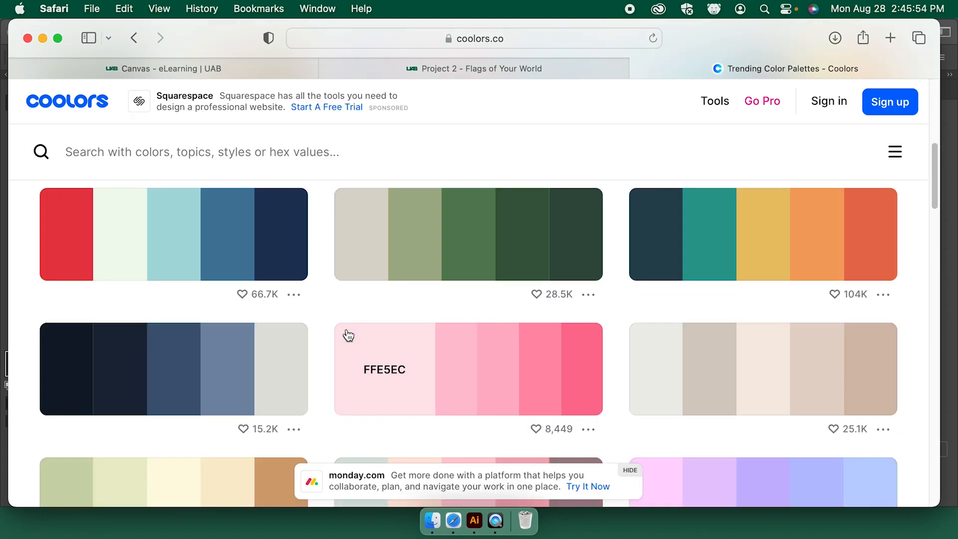
{"action": "scroll", "coordinate": [612, 310], "scroll_direction": "down", "scroll_amount": 6}
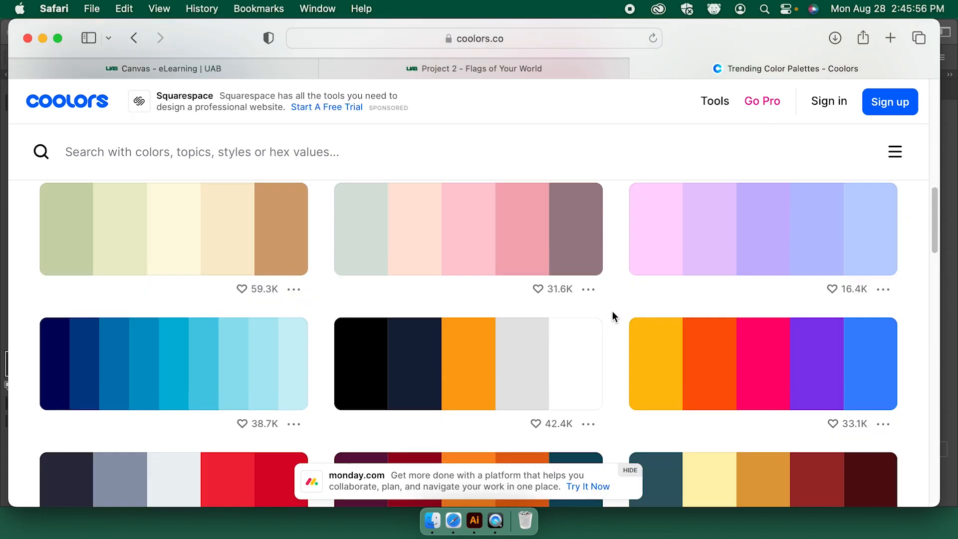
{"action": "scroll", "coordinate": [612, 313], "scroll_direction": "down", "scroll_amount": 2}
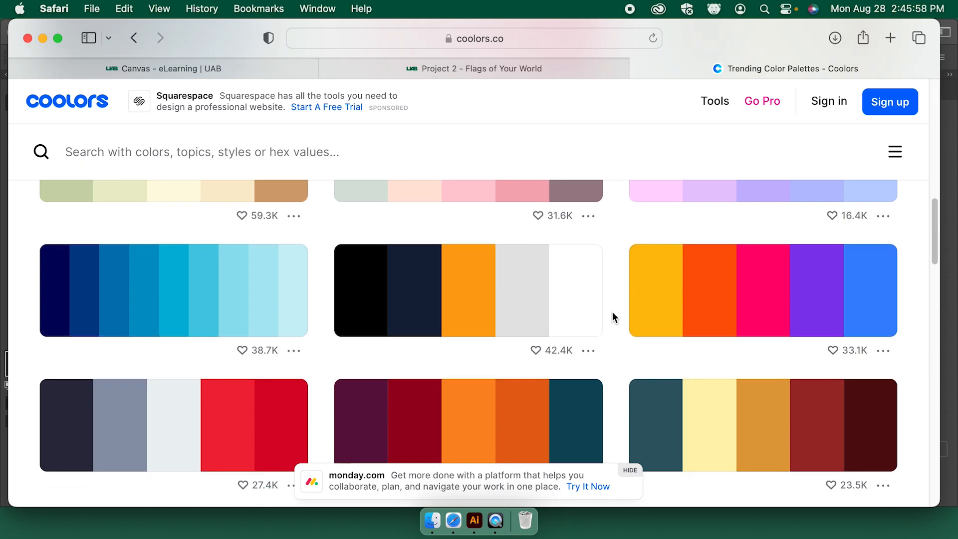
{"action": "scroll", "coordinate": [612, 312], "scroll_direction": "down", "scroll_amount": 3}
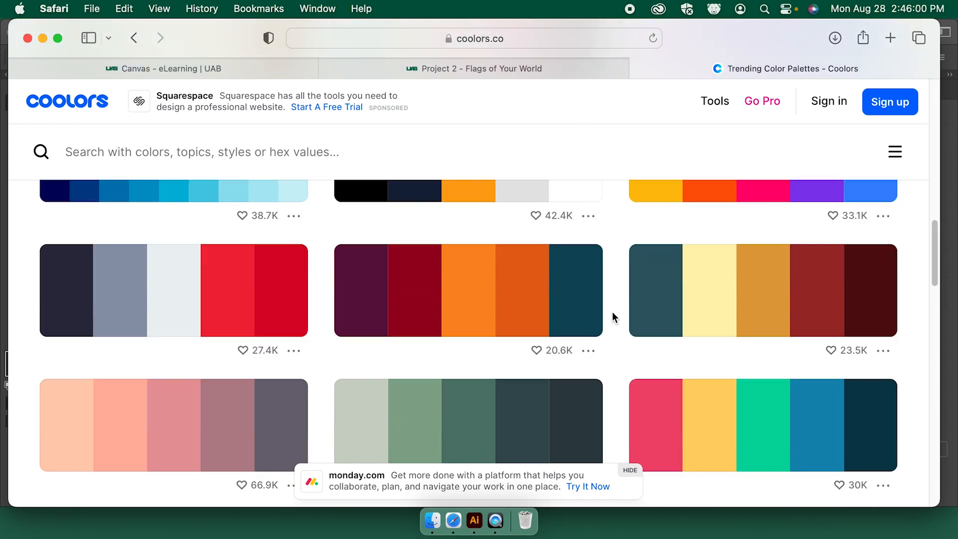
Open the blue, teal, cream, peach and coral palette and copy the HEX code of its teal 00AFB9
{"action": "scroll", "coordinate": [612, 312], "scroll_direction": "down", "scroll_amount": 5}
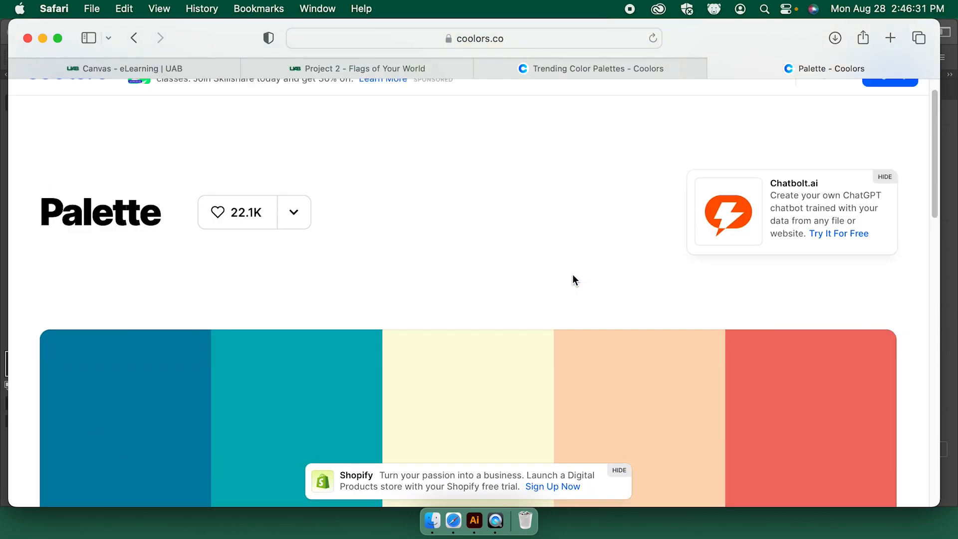
{"action": "scroll", "coordinate": [573, 278], "scroll_direction": "down", "scroll_amount": 5}
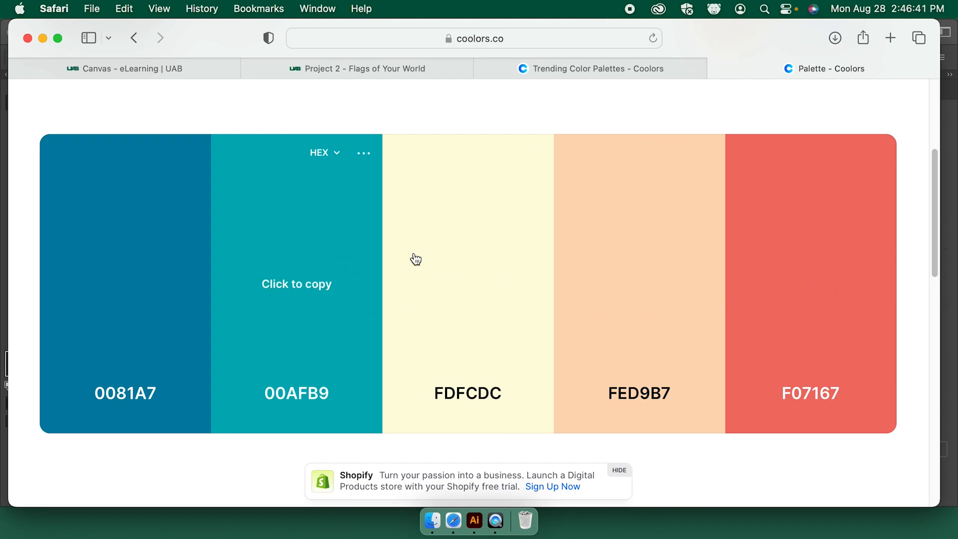
{"action": "left_click", "coordinate": [337, 159]}
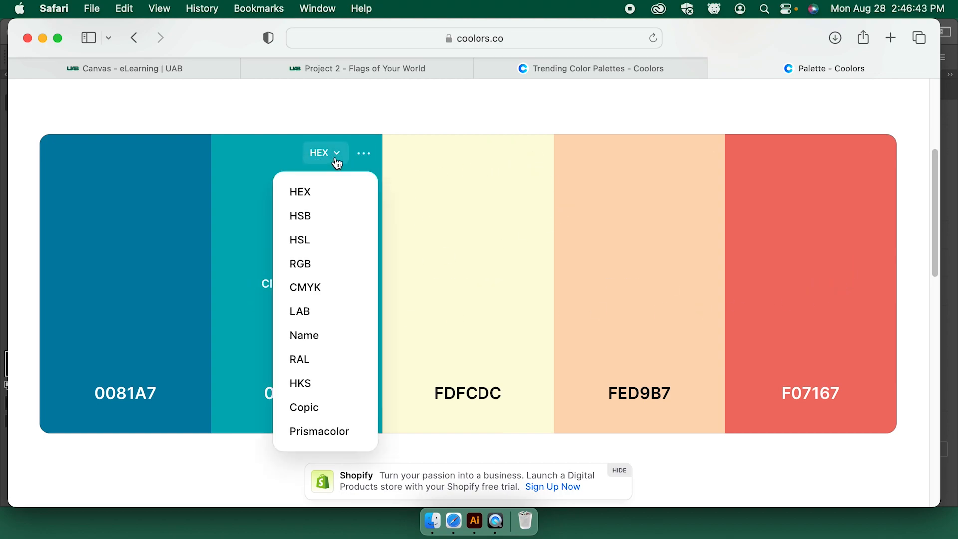
{"action": "left_click", "coordinate": [318, 194]}
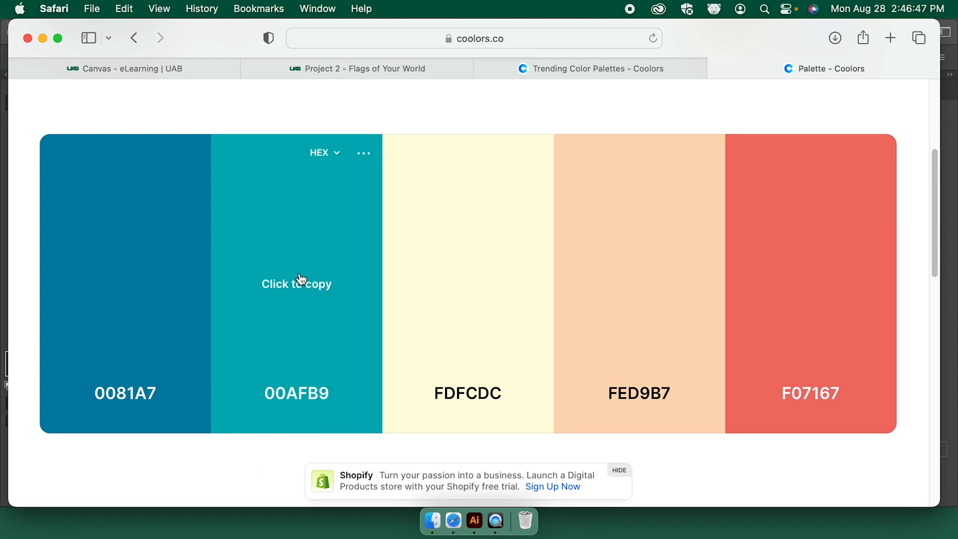
{"action": "left_click", "coordinate": [299, 289]}
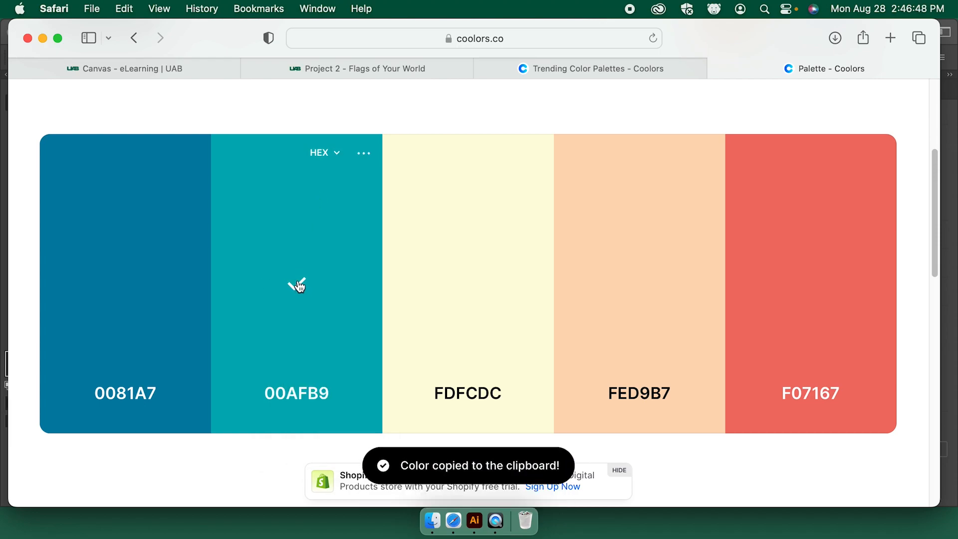
Switch to Illustrator, unlock Layer 1 and Layer 2, and fill the top rectangle with the copied hex color 00AFB9
{"action": "left_click", "coordinate": [475, 522]}
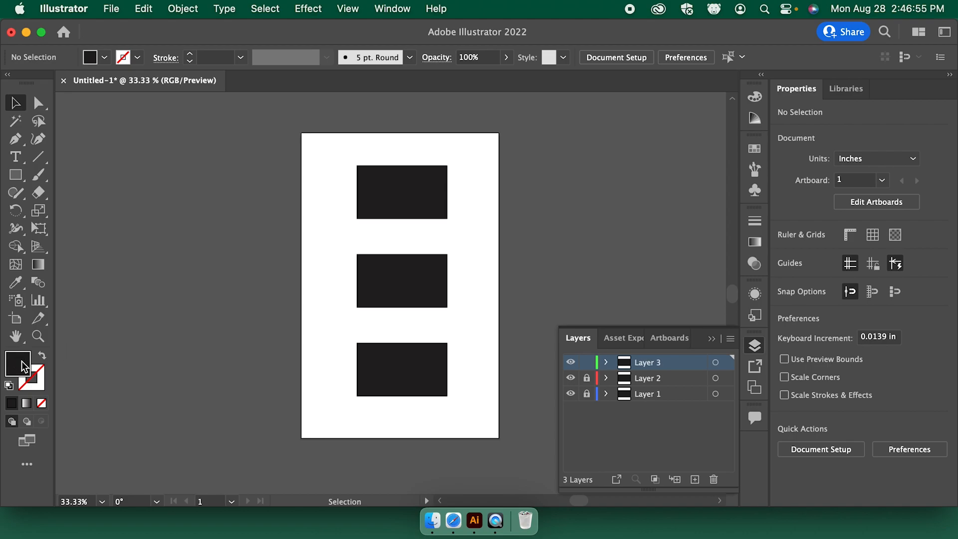
{"action": "left_click_drag", "start_coordinate": [587, 378], "coordinate": [587, 394]}
{"action": "left_click", "coordinate": [422, 217]}
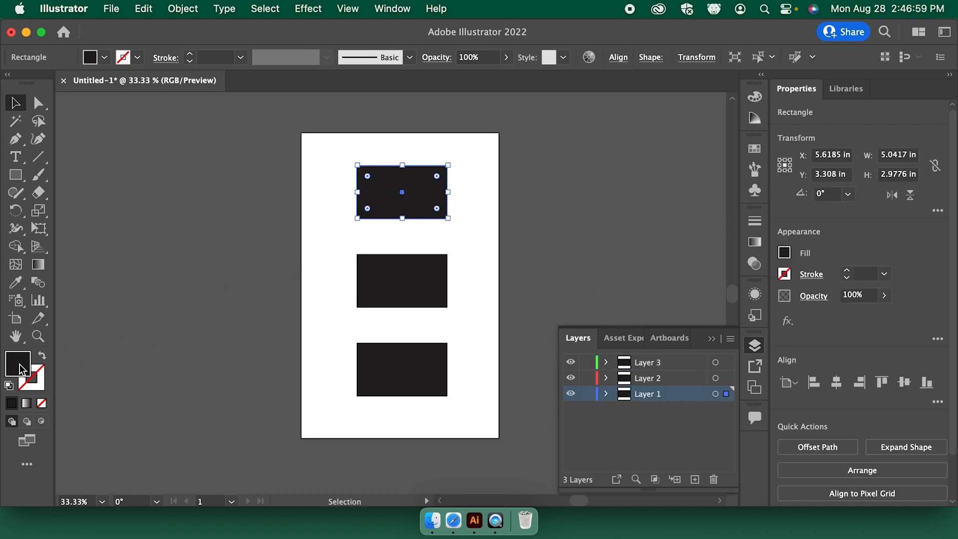
{"action": "double_click", "coordinate": [20, 368]}
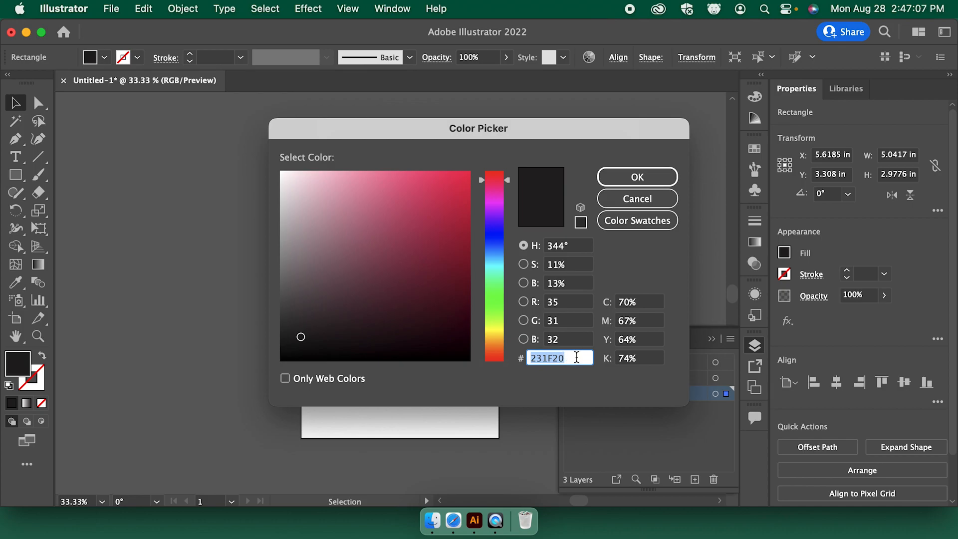
{"action": "key", "text": "super+v"}
{"action": "left_click", "coordinate": [454, 521]}
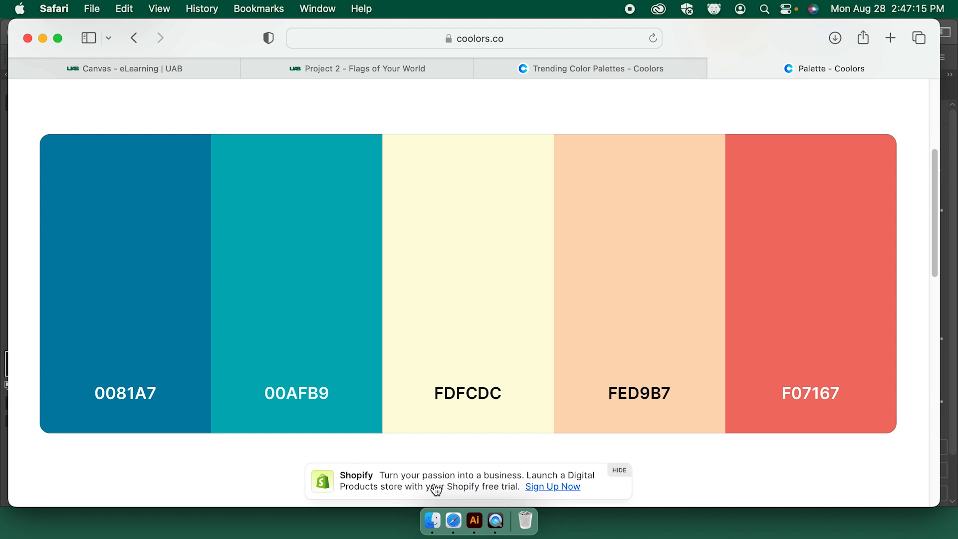
{"action": "left_click", "coordinate": [475, 521]}
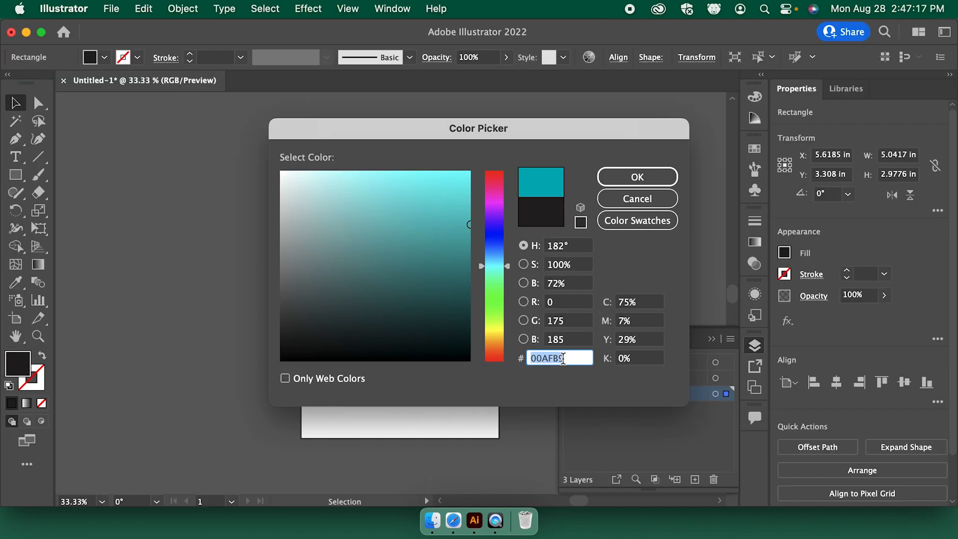
{"action": "left_click", "coordinate": [635, 178]}
{"action": "left_click", "coordinate": [549, 239]}
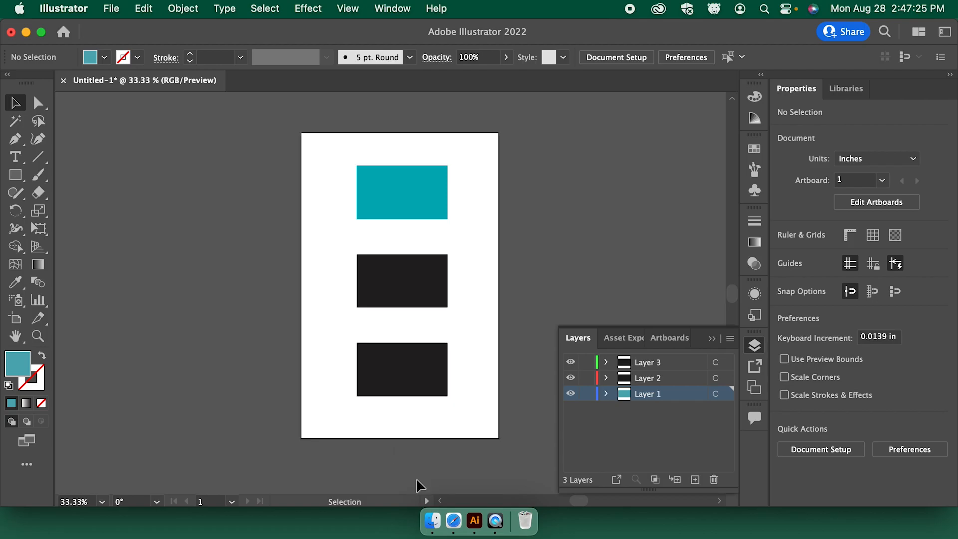
Capture a screenshot of the five-color palette in Safari and preview the image file in the Desktop folder
{"action": "left_click", "coordinate": [454, 520]}
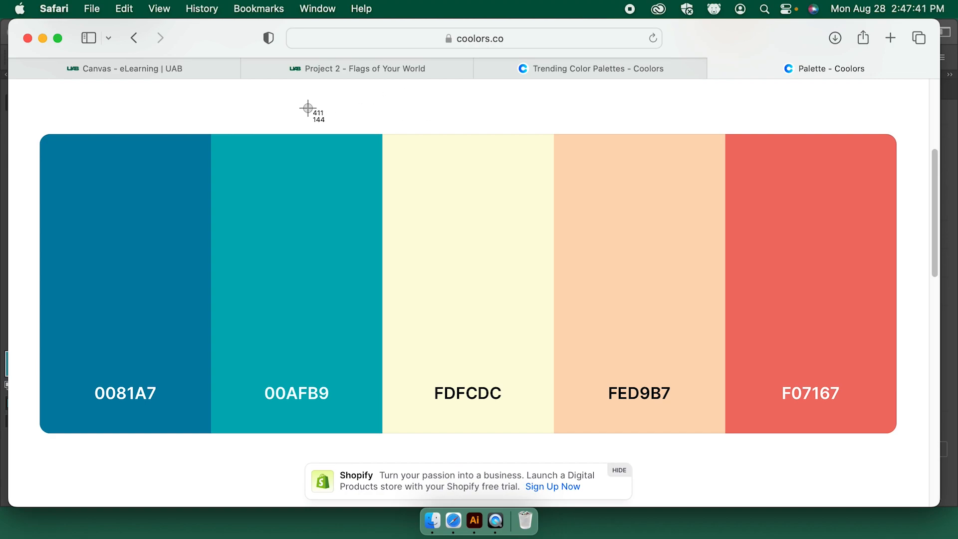
{"action": "left_click_drag", "start_coordinate": [66, 149], "coordinate": [855, 368]}
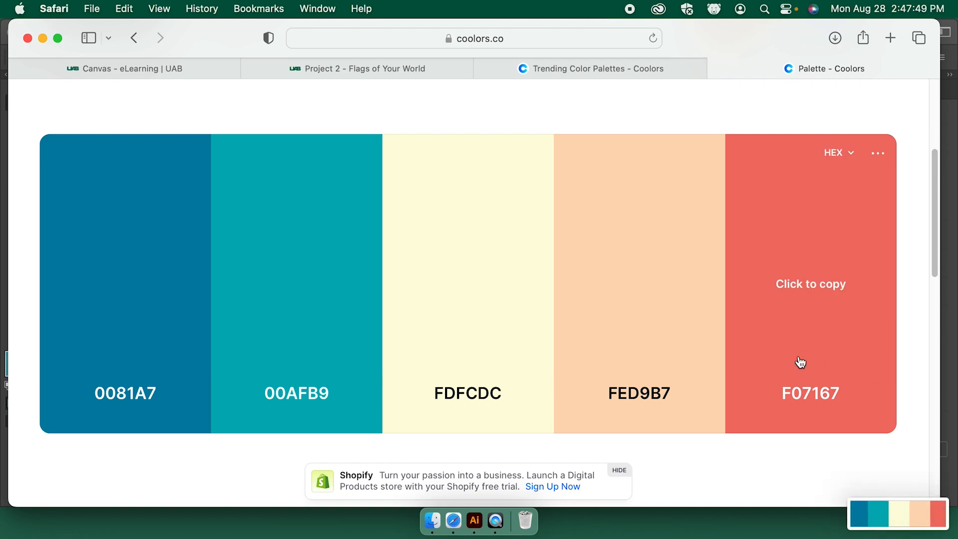
{"action": "left_click", "coordinate": [432, 520]}
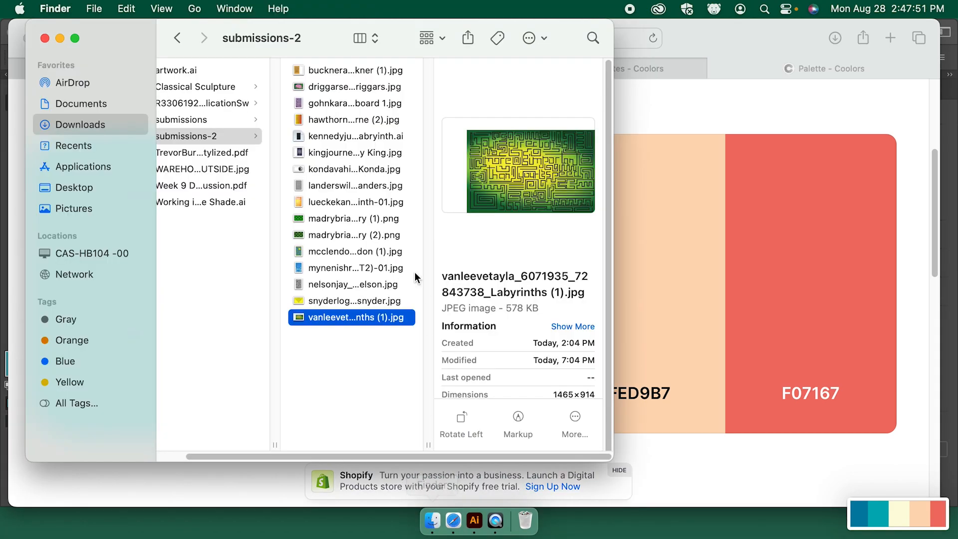
{"action": "left_click", "coordinate": [85, 183]}
{"action": "left_click", "coordinate": [254, 136]}
{"action": "key", "text": "space"}
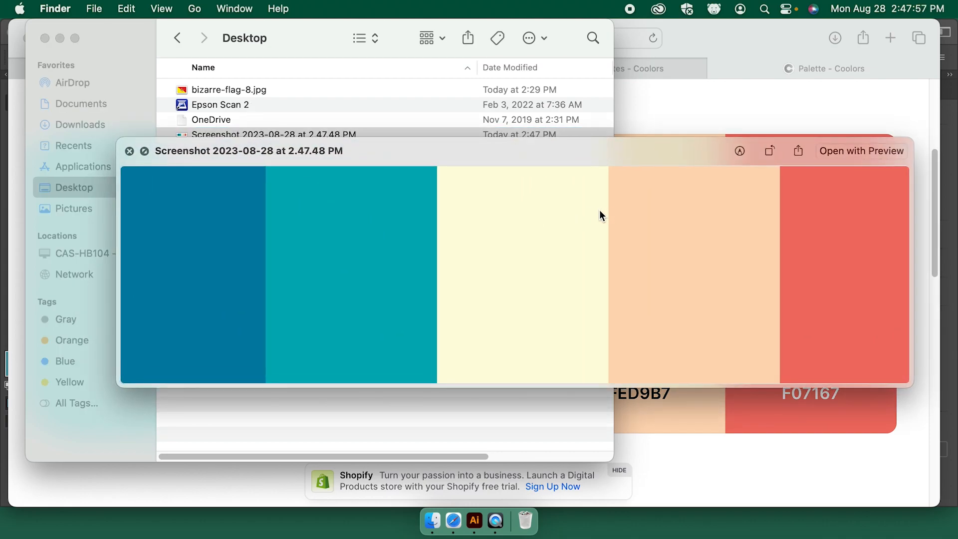
{"action": "key", "text": "space"}
Place the palette screenshot from the Desktop folder into the Illustrator document beside the artboard
{"action": "left_click", "coordinate": [475, 521]}
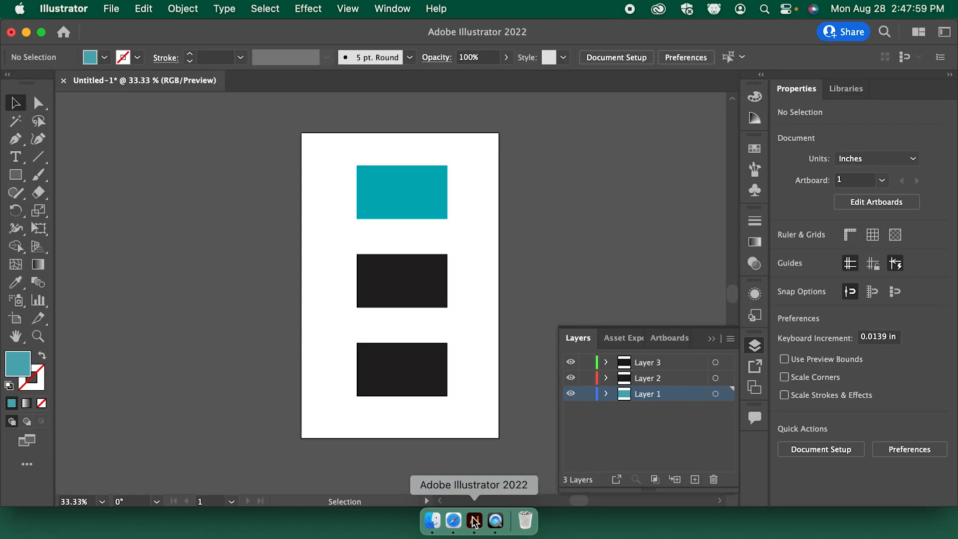
{"action": "left_click", "coordinate": [434, 521]}
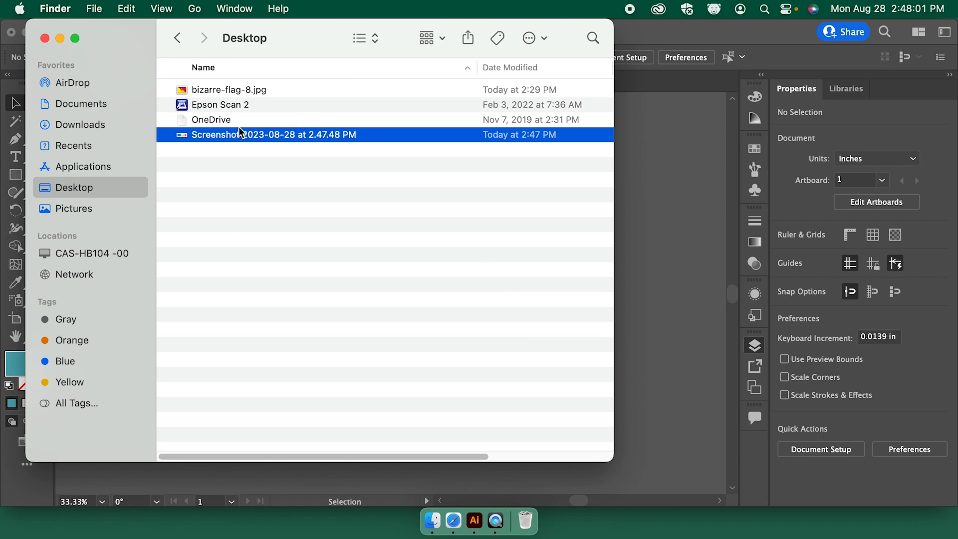
{"action": "left_click_drag", "start_coordinate": [212, 137], "coordinate": [399, 128]}
{"action": "left_click_drag", "start_coordinate": [322, 38], "coordinate": [294, 16]}
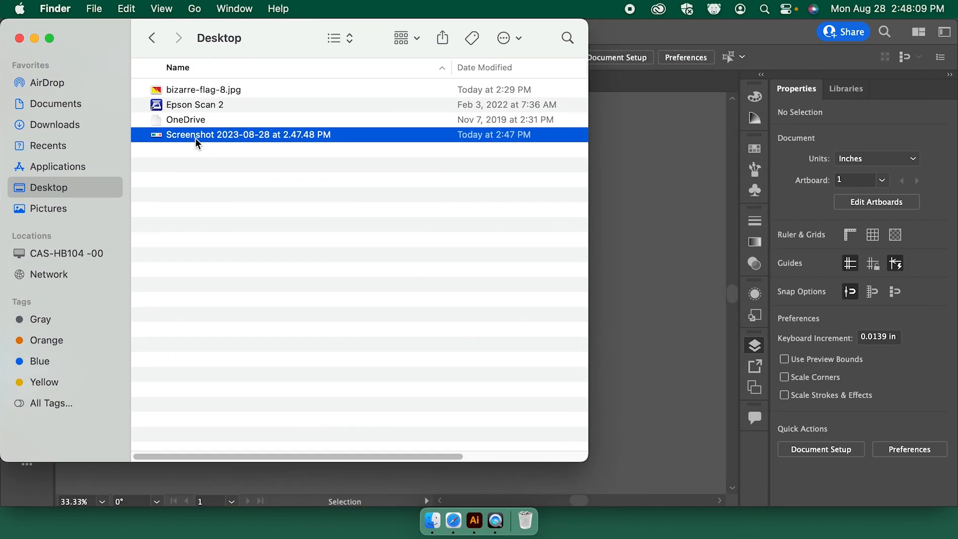
{"action": "left_click", "coordinate": [624, 40]}
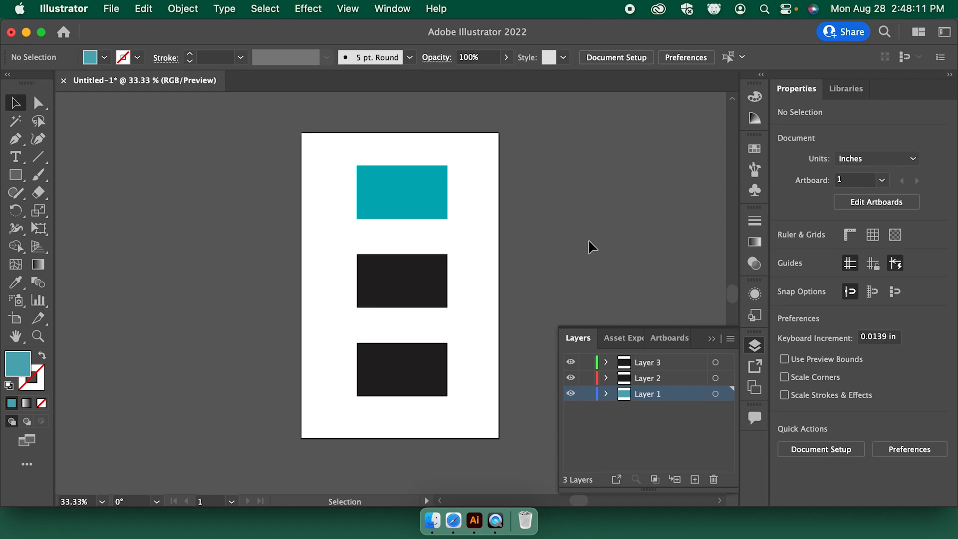
{"action": "left_click", "coordinate": [432, 521]}
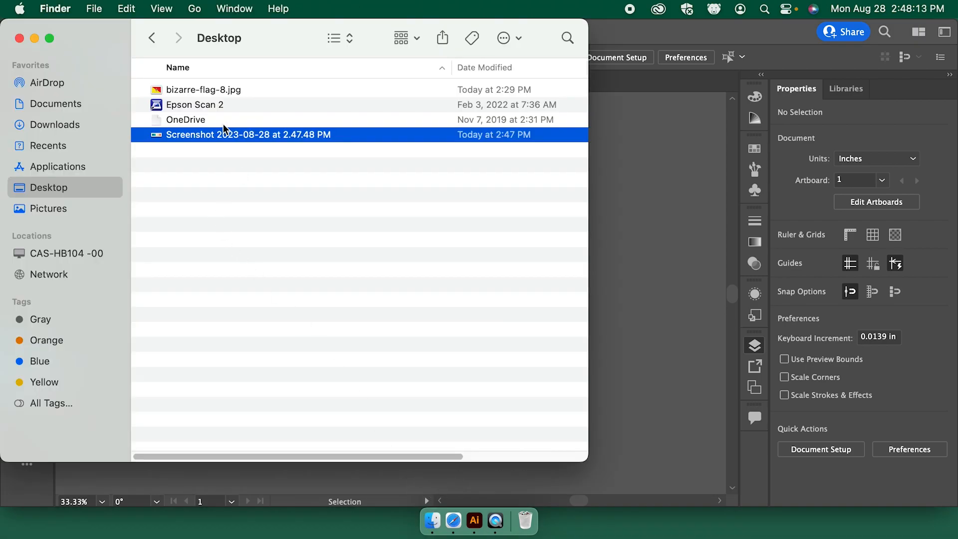
{"action": "left_click_drag", "start_coordinate": [196, 137], "coordinate": [657, 189]}
{"action": "left_click", "coordinate": [622, 195]}
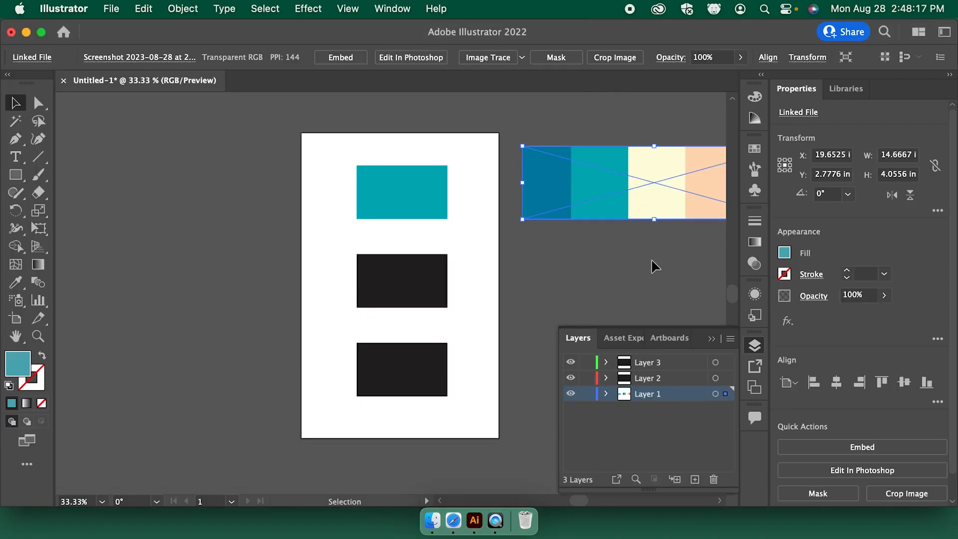
{"action": "left_click_drag", "start_coordinate": [616, 263], "coordinate": [517, 250]}
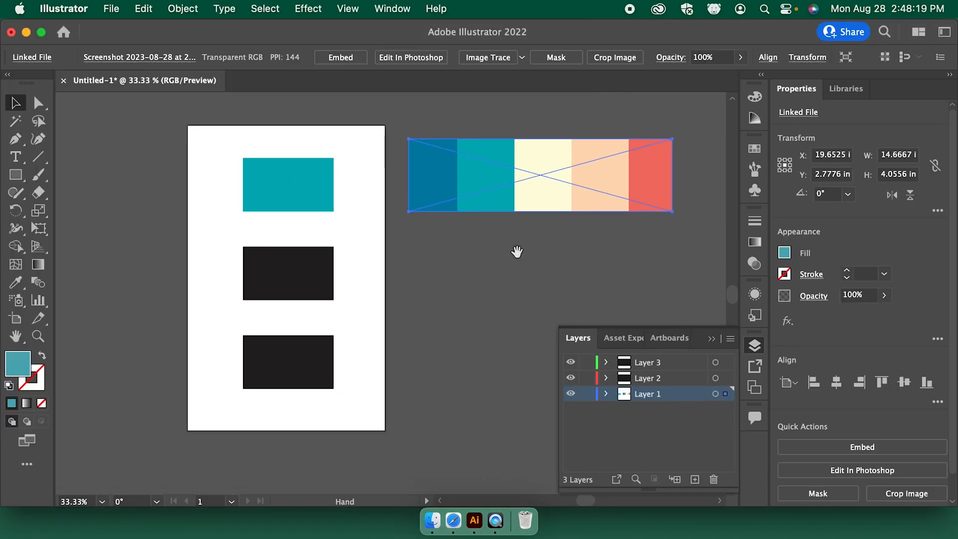
{"action": "left_click", "coordinate": [569, 270]}
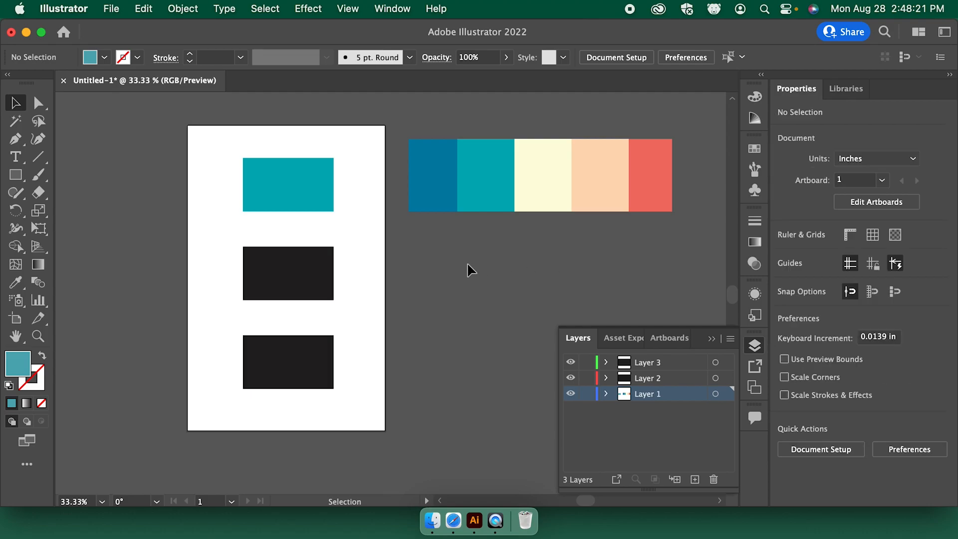
Fill the middle rectangle with the coral sampled from the palette screenshot using the Eyedropper tool
{"action": "left_click", "coordinate": [305, 281]}
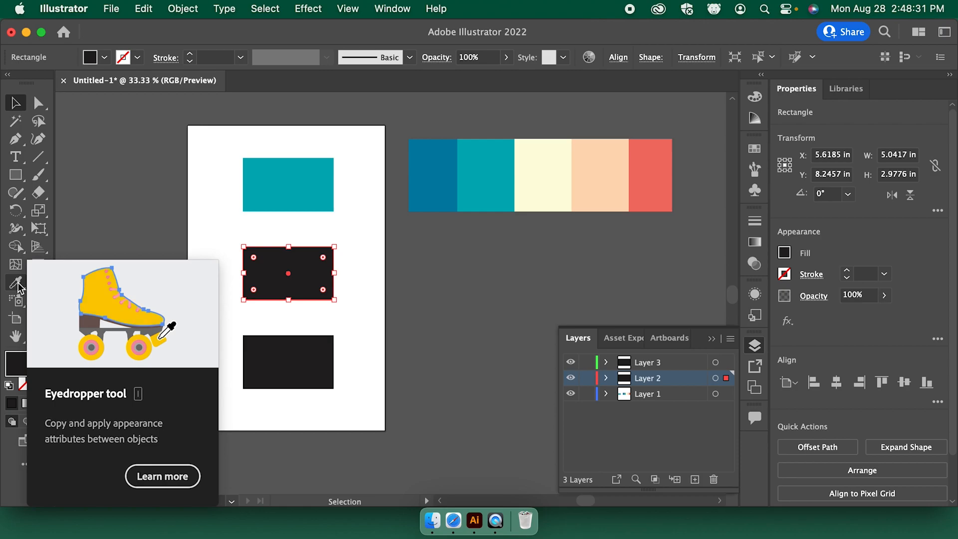
{"action": "left_click", "coordinate": [15, 284]}
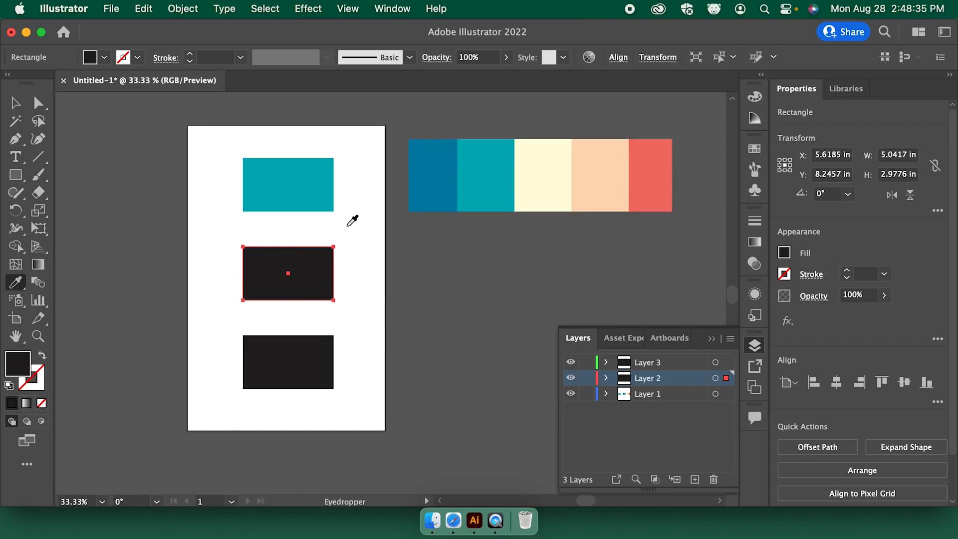
{"action": "key", "text": "v"}
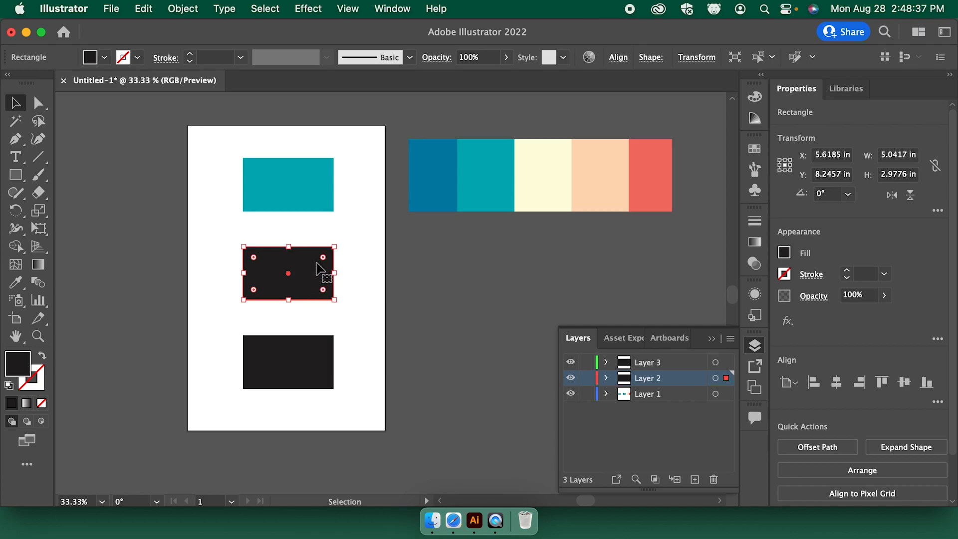
{"action": "key", "text": "i"}
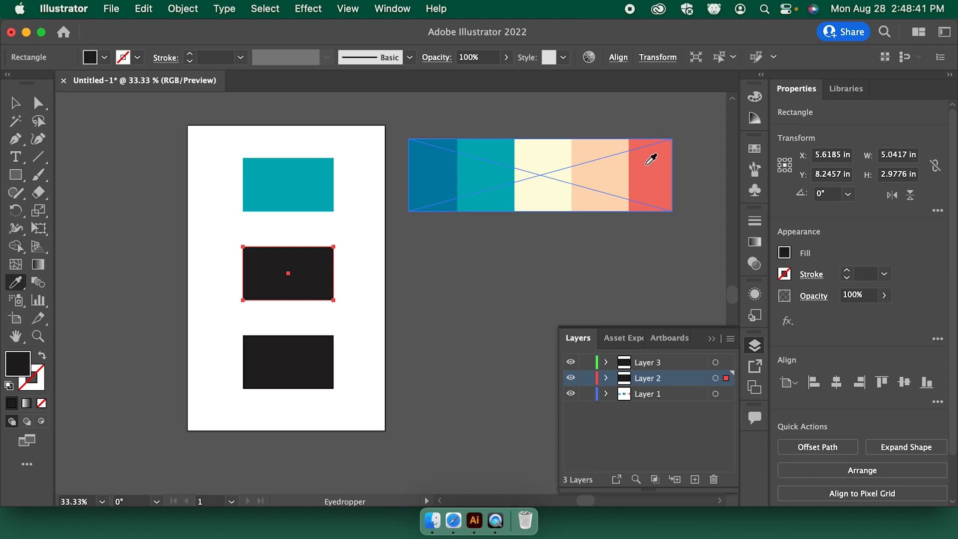
{"action": "left_click", "coordinate": [658, 167]}
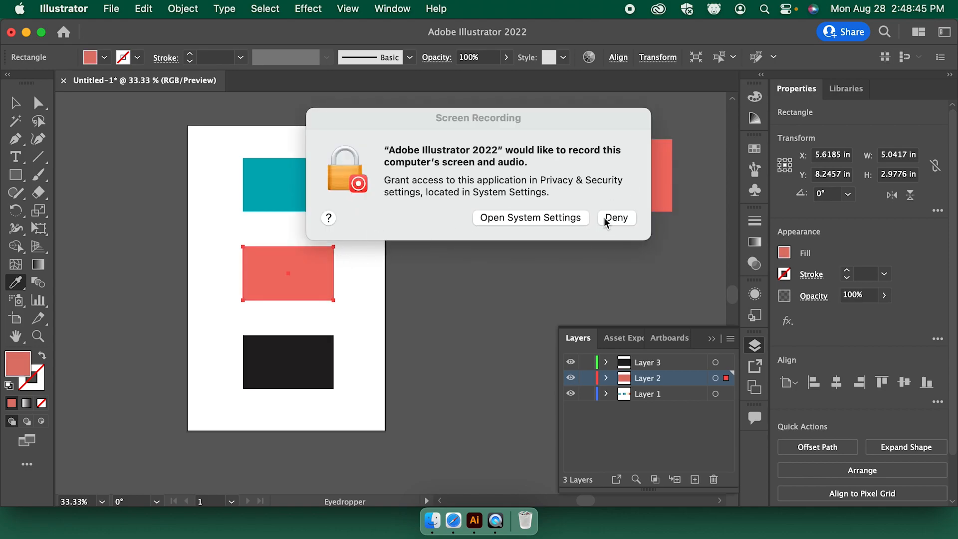
{"action": "left_click", "coordinate": [571, 217]}
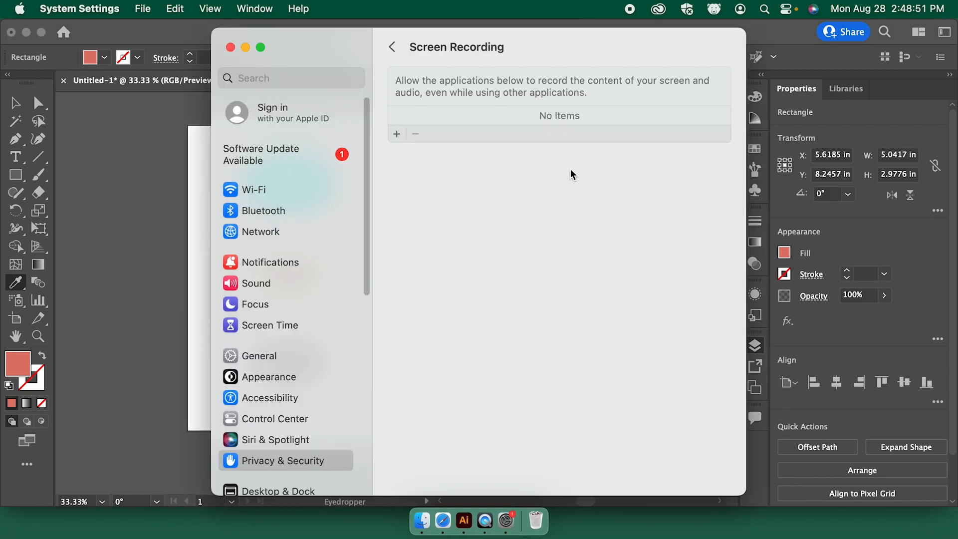
{"action": "left_click", "coordinate": [717, 123]}
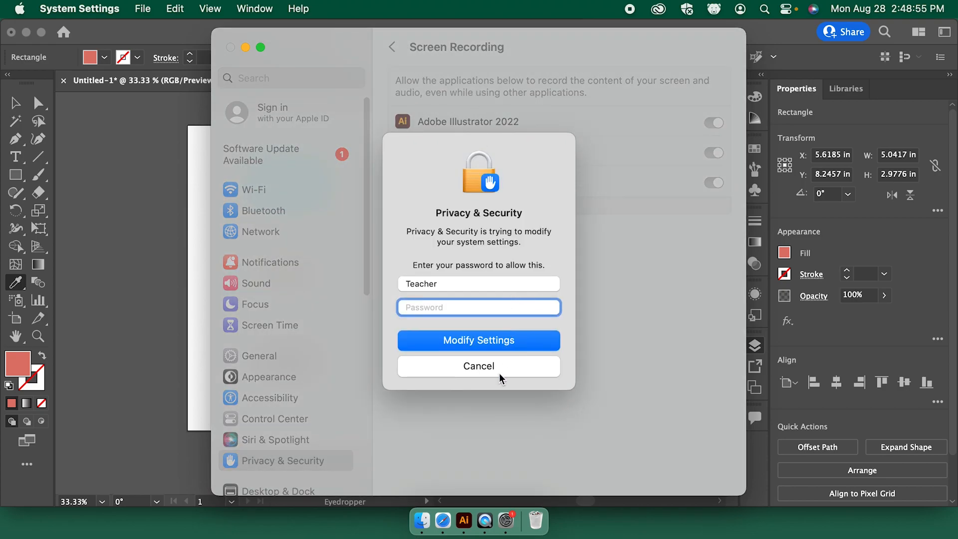
{"action": "left_click", "coordinate": [495, 366]}
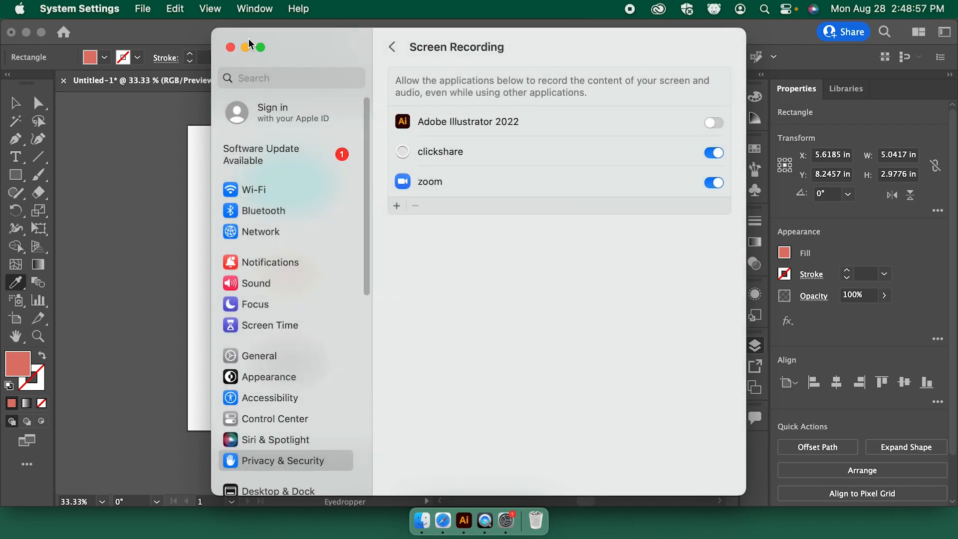
{"action": "left_click", "coordinate": [230, 47]}
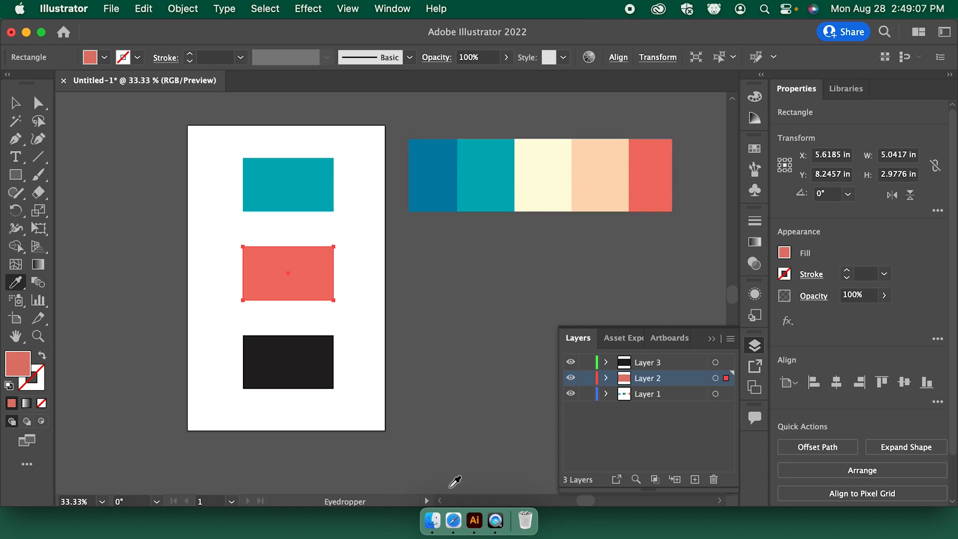
Switch to Safari and search the web for landscape
{"action": "left_click", "coordinate": [453, 521]}
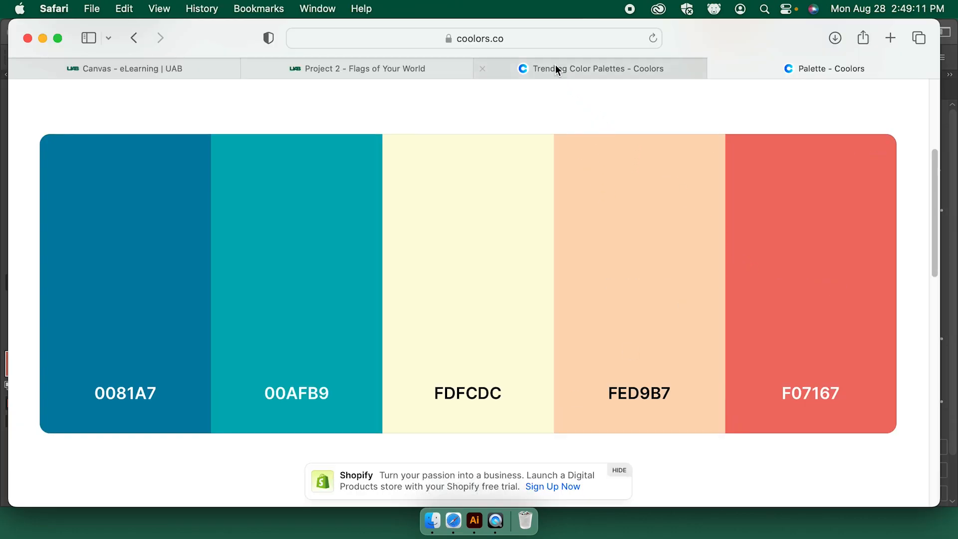
{"action": "left_click", "coordinate": [541, 39]}
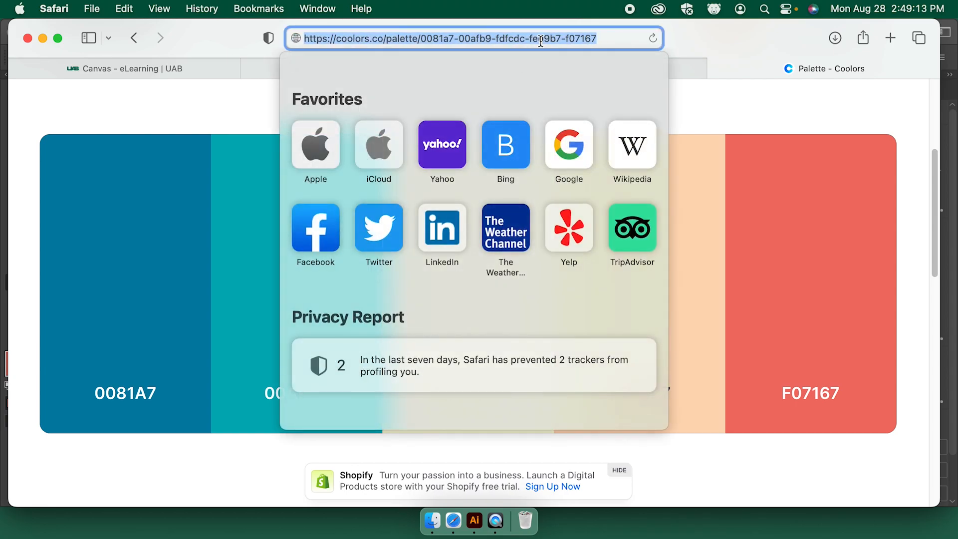
{"action": "type", "text": "landscape"}
{"action": "key", "text": "Return"}
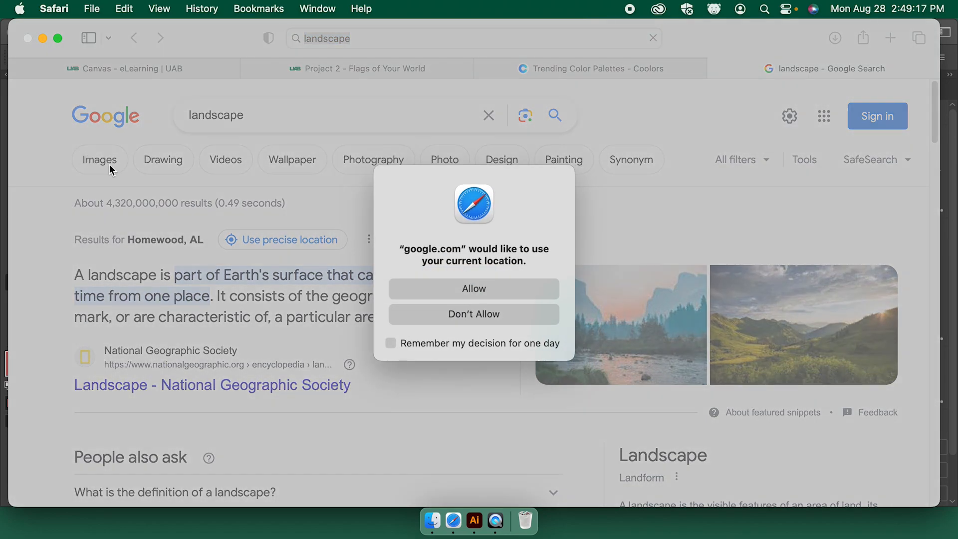
Decline the location request, show the image results for landscape, and capture a screenshot of the orange and pink mountain sunset picture
{"action": "left_click", "coordinate": [497, 313]}
{"action": "left_click", "coordinate": [100, 159]}
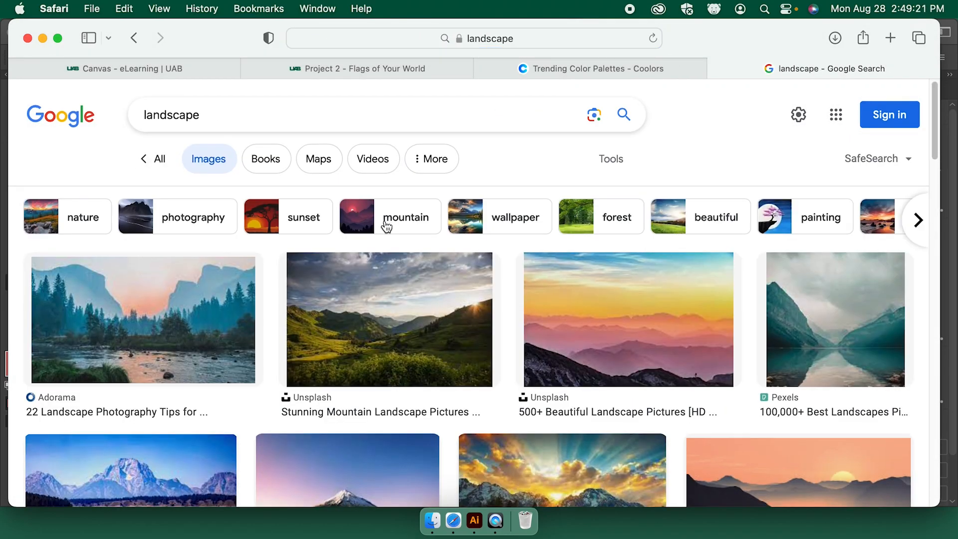
{"action": "right_click", "coordinate": [617, 306]}
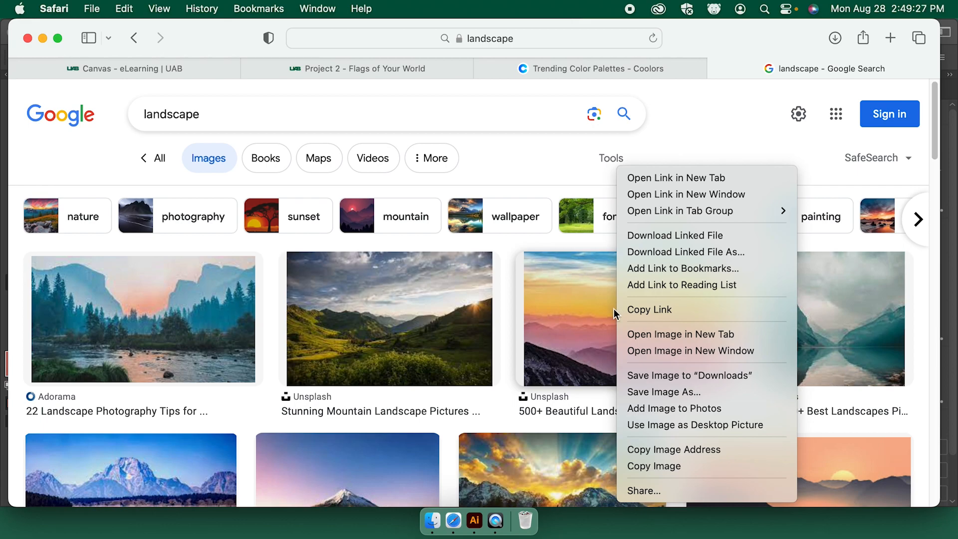
{"action": "left_click", "coordinate": [525, 243]}
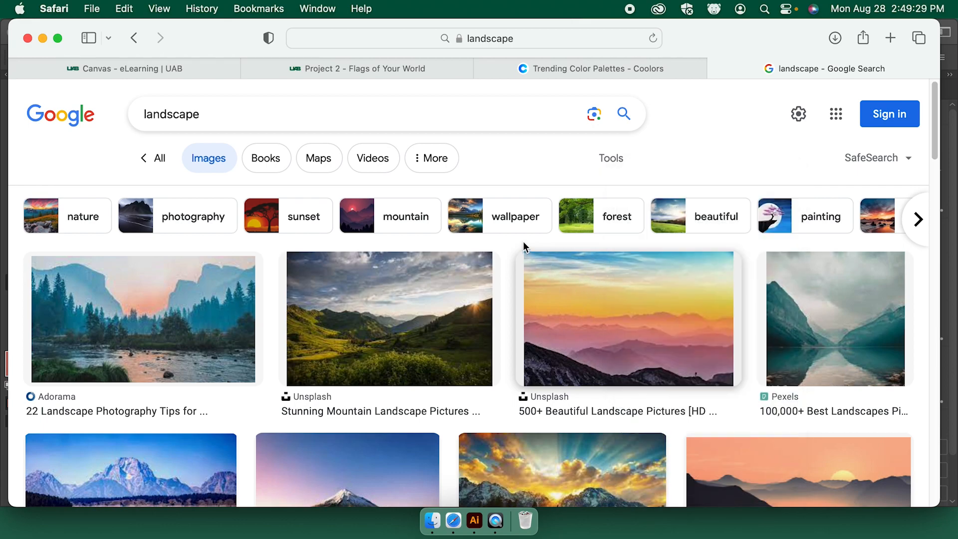
{"action": "key", "text": "super+shift+4"}
{"action": "left_click_drag", "start_coordinate": [530, 256], "coordinate": [721, 373]}
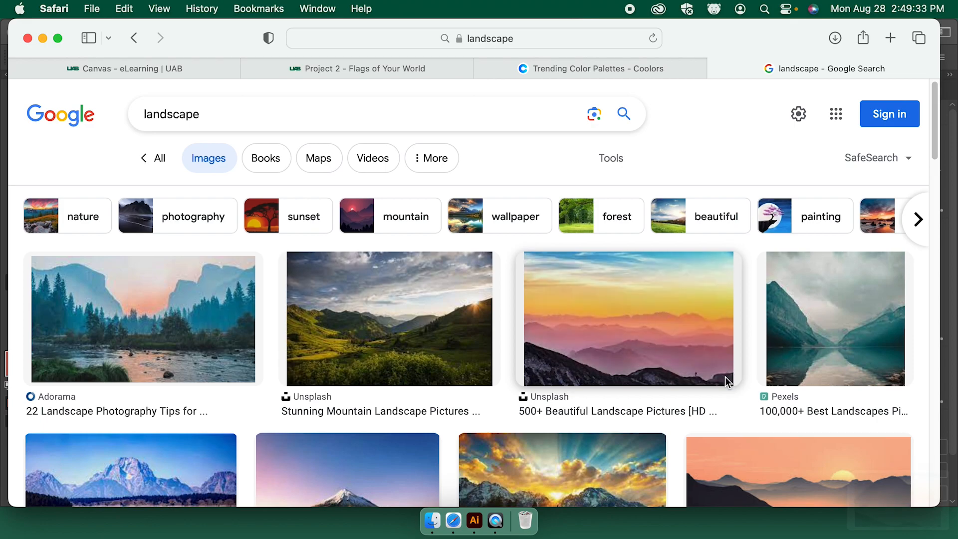
Place the sunset screenshot from the Desktop folder into the Illustrator document below the palette and enlarge it to about 13.8 x 8.6 in
{"action": "left_click", "coordinate": [475, 521]}
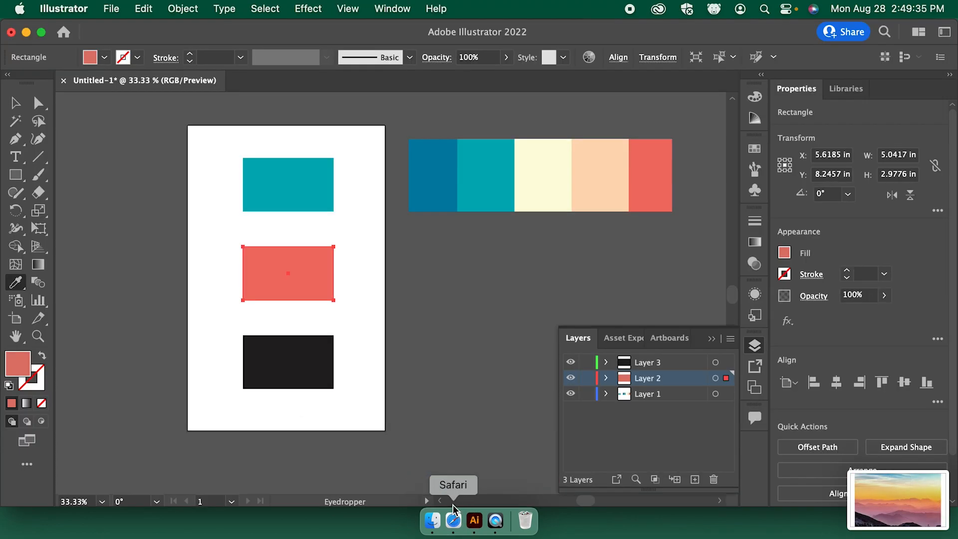
{"action": "left_click", "coordinate": [432, 522]}
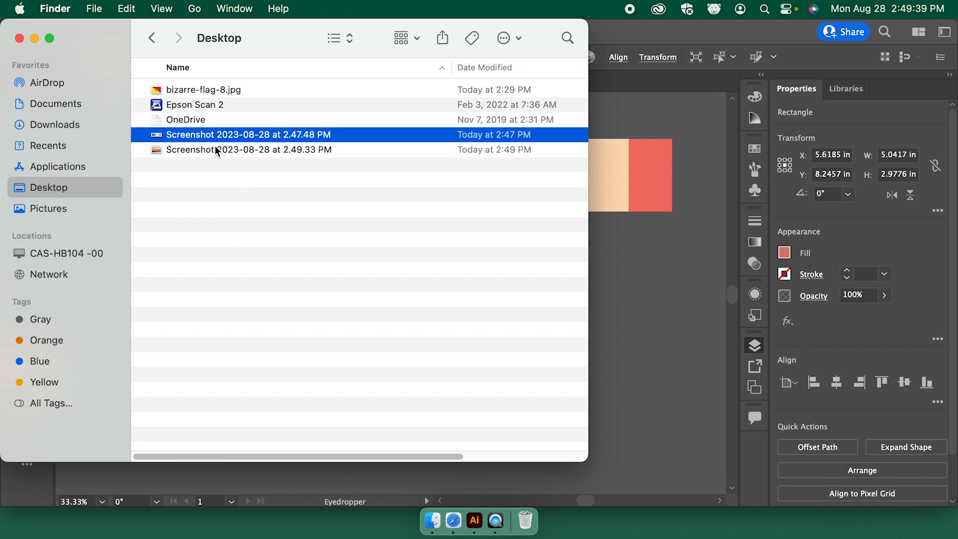
{"action": "left_click_drag", "start_coordinate": [174, 146], "coordinate": [634, 256]}
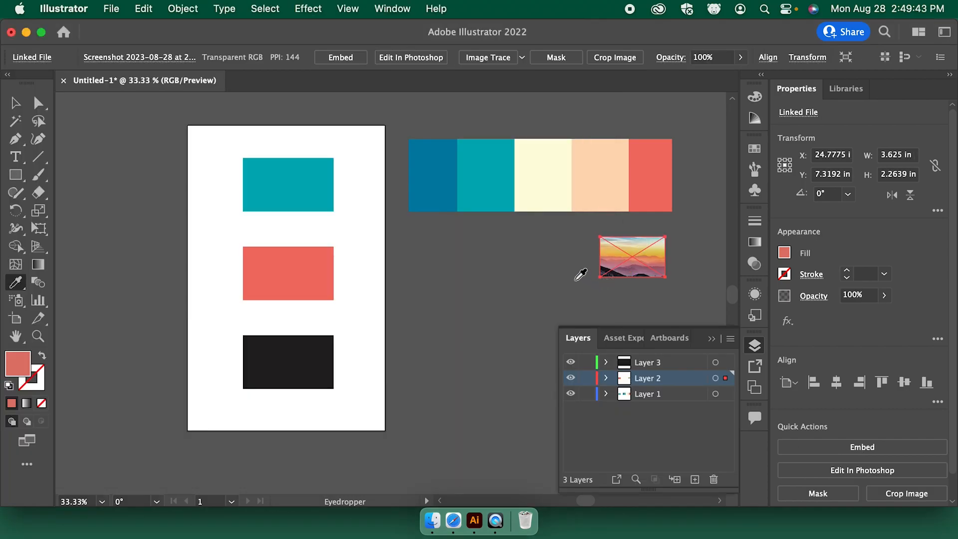
{"action": "key", "text": "v"}
{"action": "left_click_drag", "start_coordinate": [599, 277], "coordinate": [417, 392]}
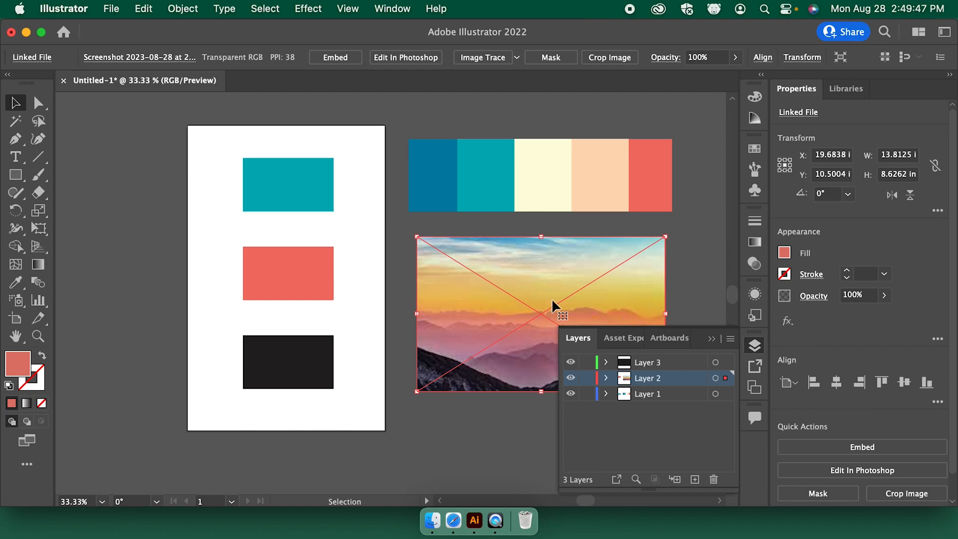
Fill the top rectangle with the sky blue sampled from the upper edge of the landscape picture using the Eyedropper tool
{"action": "scroll", "coordinate": [460, 365], "scroll_direction": "down", "scroll_amount": 5}
{"action": "scroll", "coordinate": [459, 366], "scroll_direction": "right", "scroll_amount": 2}
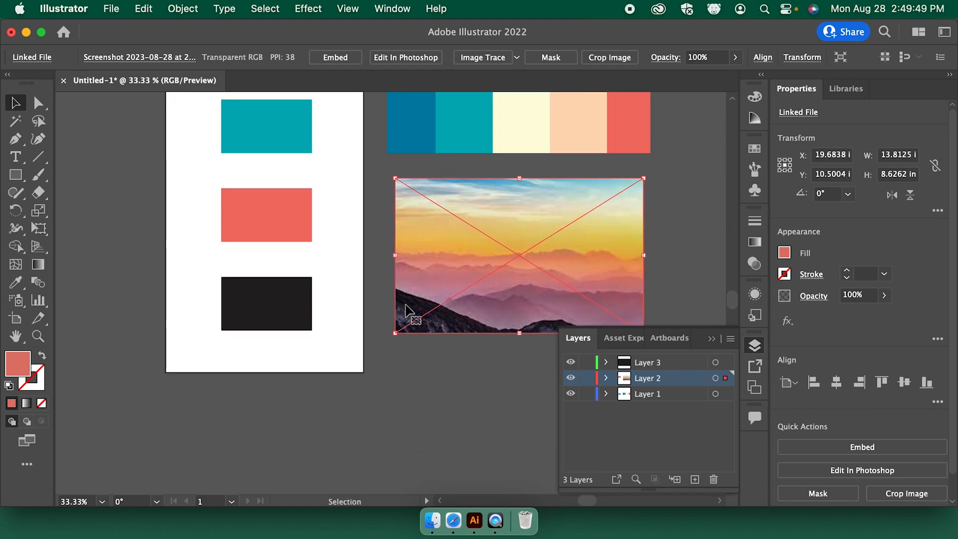
{"action": "left_click", "coordinate": [279, 139]}
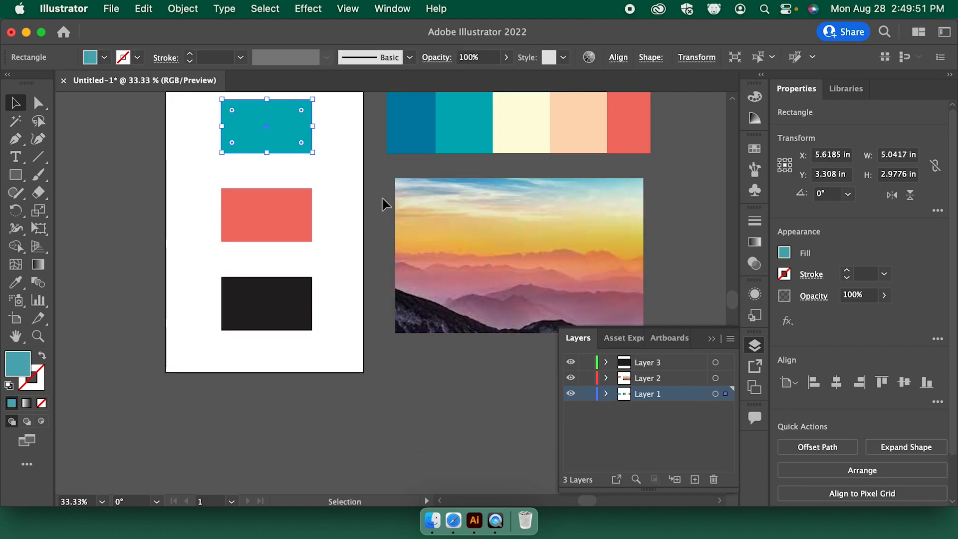
{"action": "key", "text": "i"}
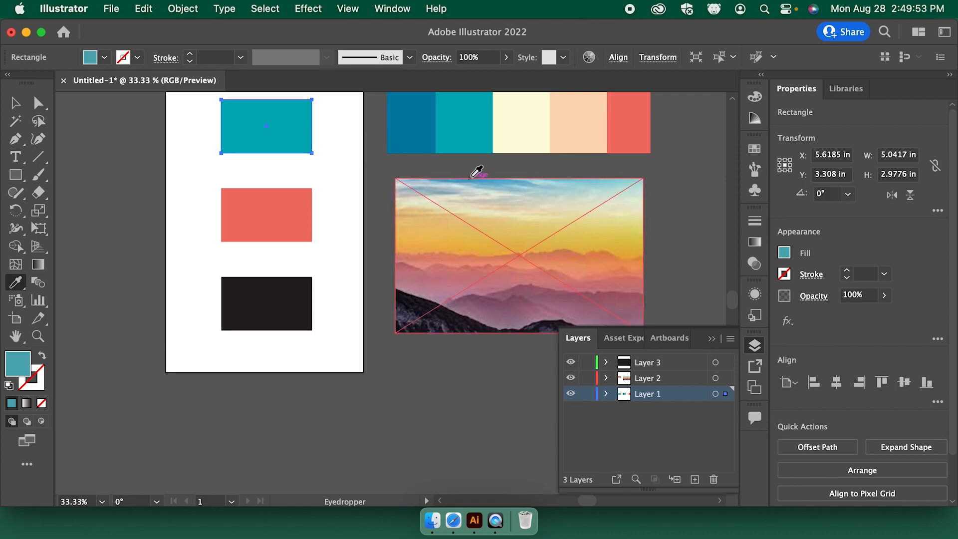
{"action": "left_click", "coordinate": [497, 183]}
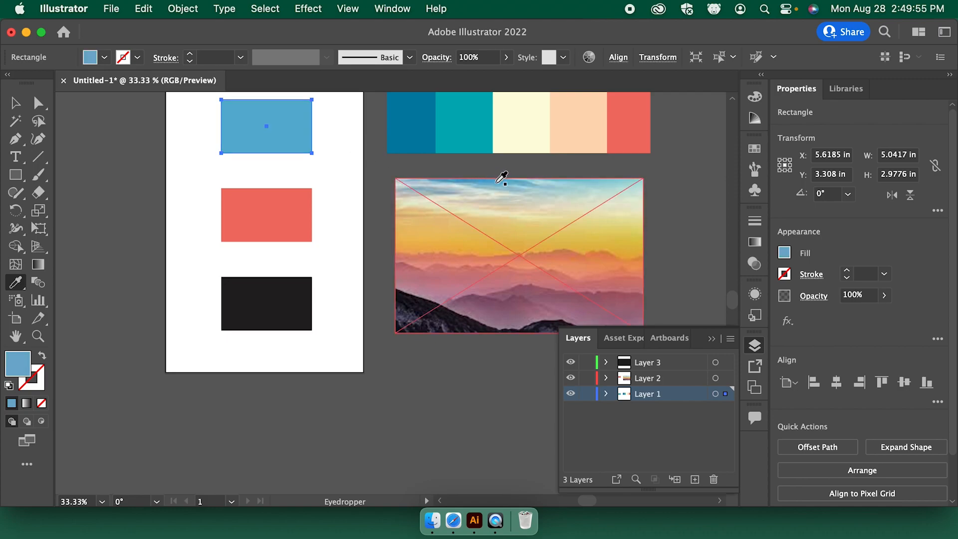
Fill the middle rectangle with the golden yellow sampled from the sky in the landscape picture
{"action": "key", "text": "v"}
{"action": "left_click", "coordinate": [279, 206]}
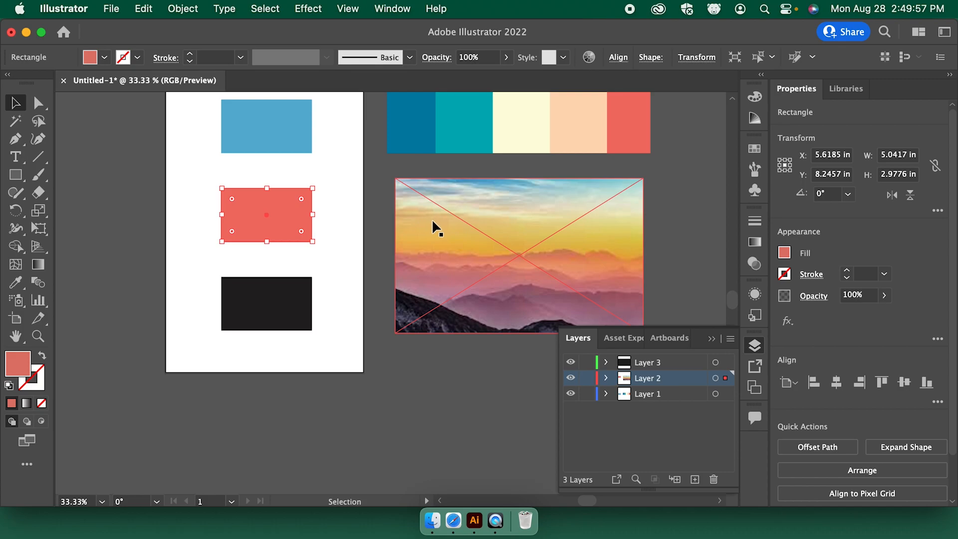
{"action": "key", "text": "i"}
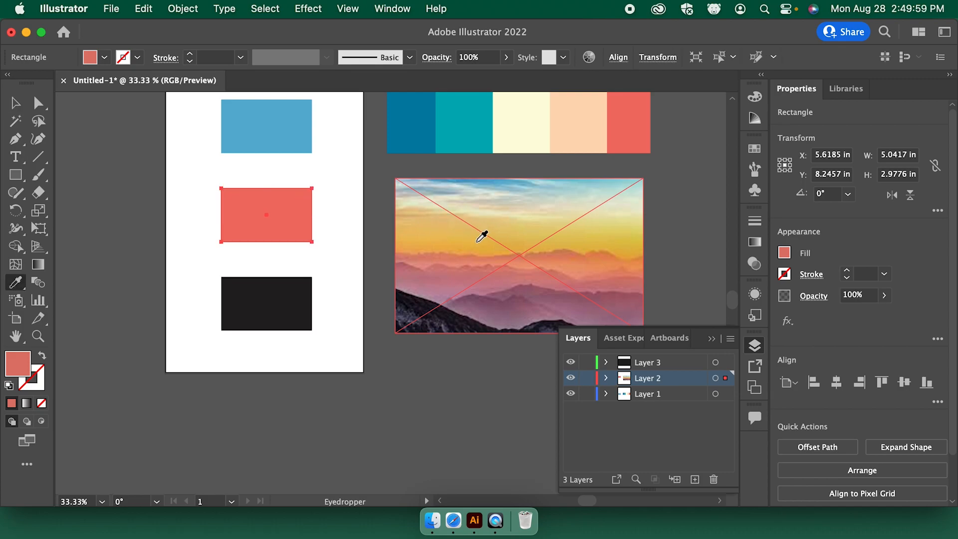
{"action": "left_click", "coordinate": [478, 241]}
Fill the bottom rectangle with the dusty pink sampled from the mountains in the landscape picture, and clear the selection
{"action": "key", "text": "v"}
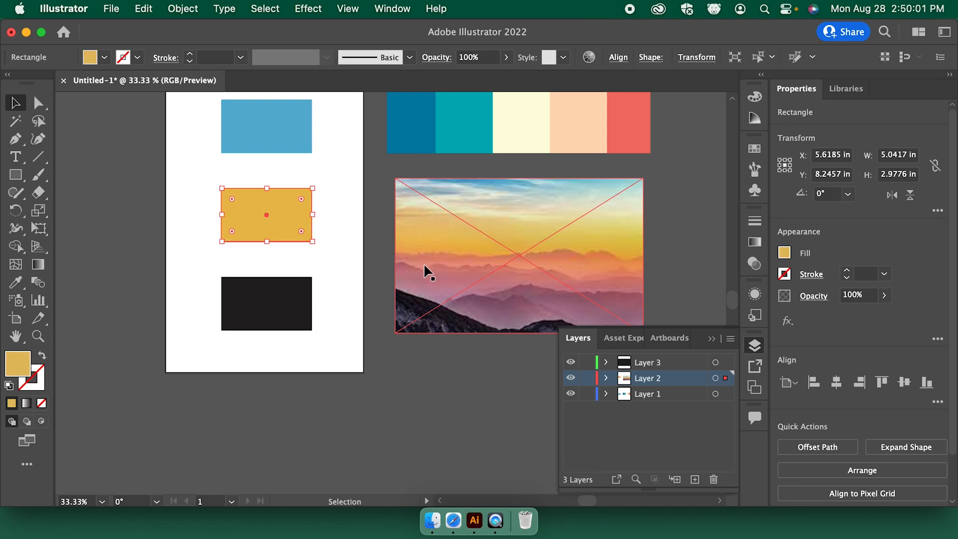
{"action": "left_click", "coordinate": [298, 312]}
{"action": "key", "text": "i"}
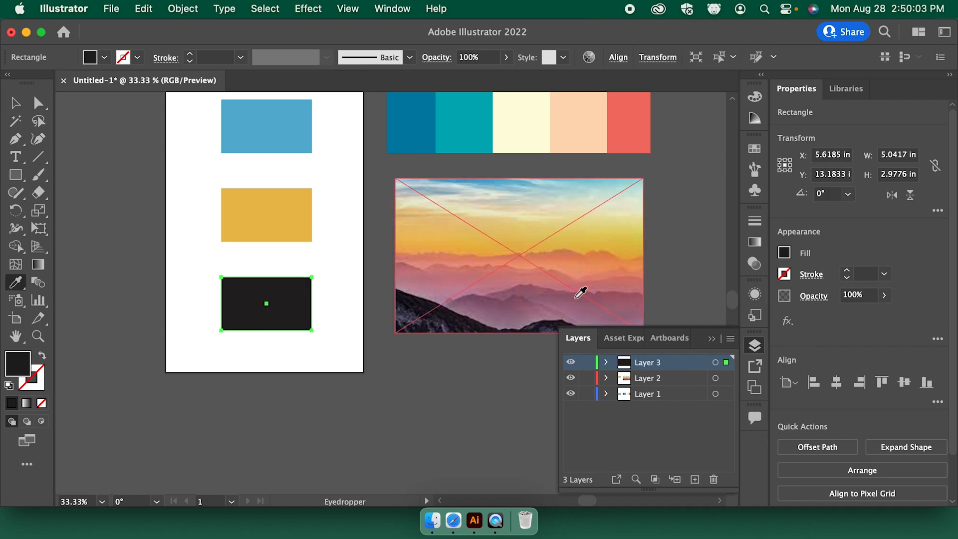
{"action": "left_click", "coordinate": [582, 308]}
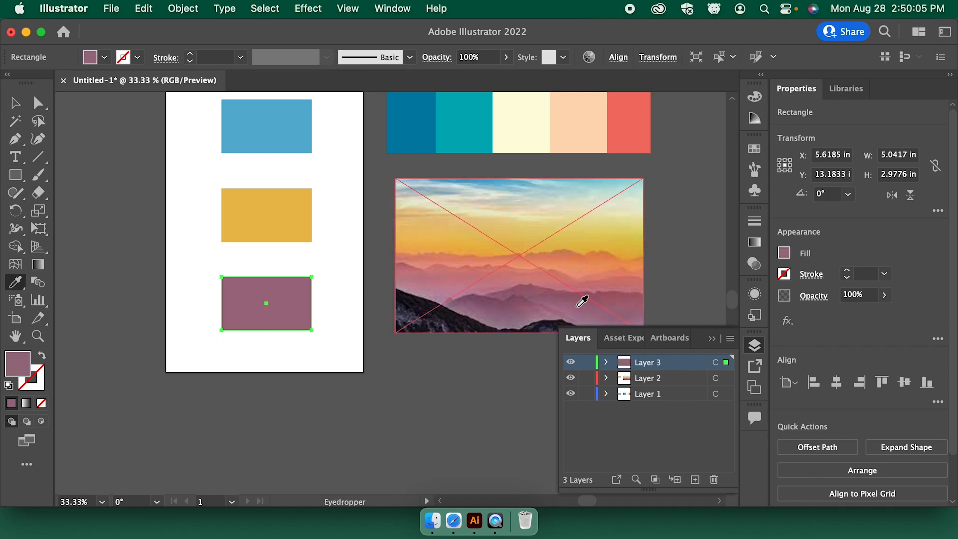
{"action": "left_click", "coordinate": [472, 282]}
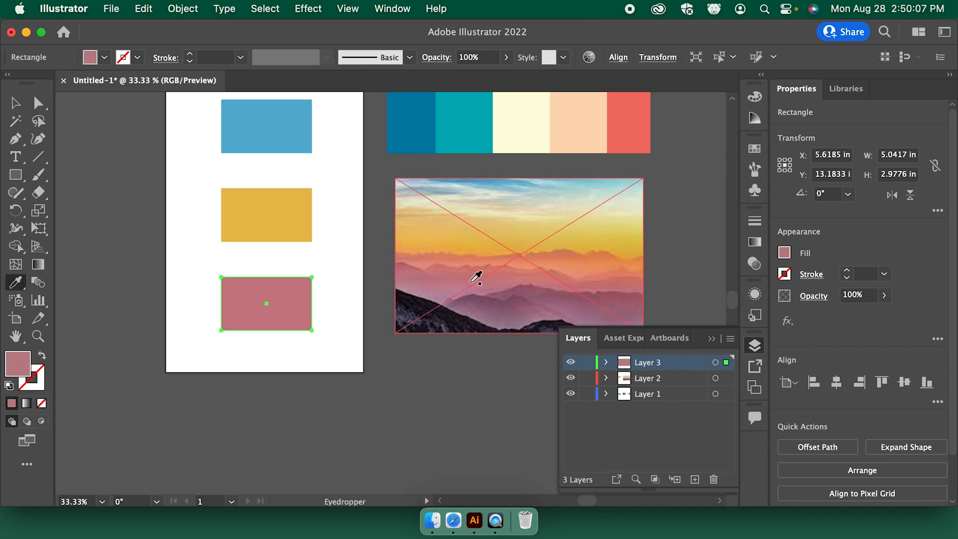
{"action": "key", "text": "v"}
{"action": "left_click", "coordinate": [382, 274]}
{"action": "left_click_drag", "start_coordinate": [387, 268], "coordinate": [425, 331]}
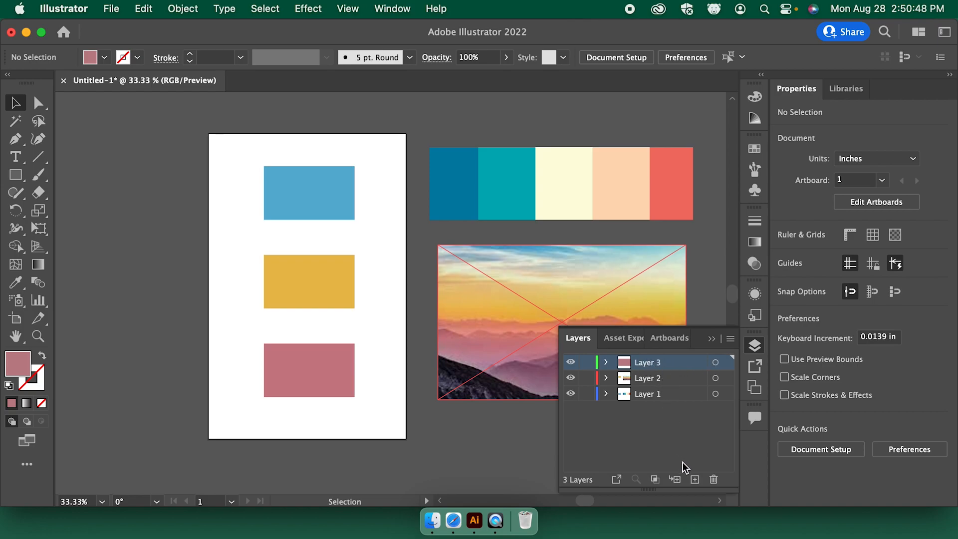
Add a new layer above Layer 3 and activate the Type tool for captioning the top flag
{"action": "left_click", "coordinate": [694, 478]}
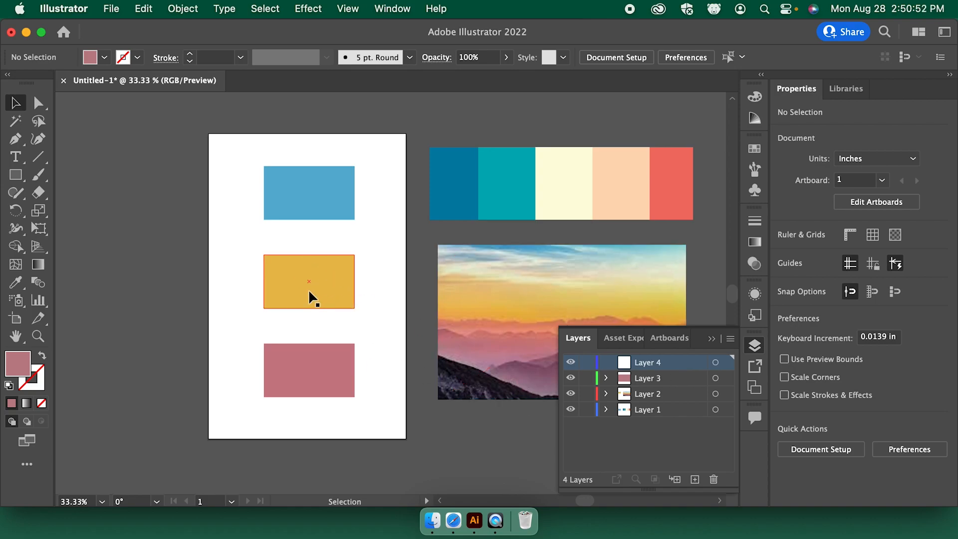
{"action": "key", "text": "super+equal"}
{"action": "key", "text": "super+equal"}
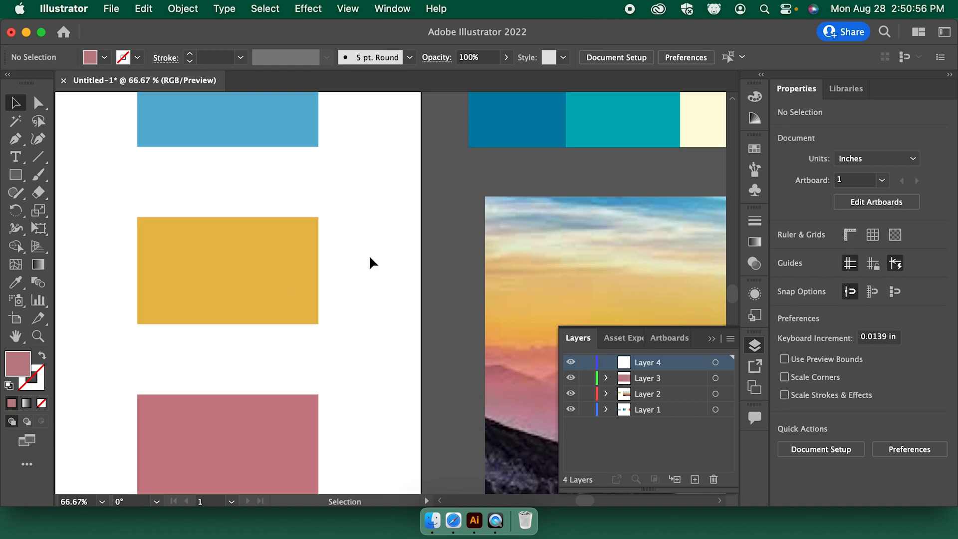
{"action": "key", "text": "space"}
{"action": "left_click_drag", "start_coordinate": [355, 184], "coordinate": [423, 279]}
{"action": "mouse_move", "coordinate": [355, 276]}
{"action": "left_mouse_down"}
{"action": "mouse_move", "coordinate": [448, 278]}
{"action": "mouse_move", "coordinate": [362, 269]}
{"action": "left_mouse_up"}
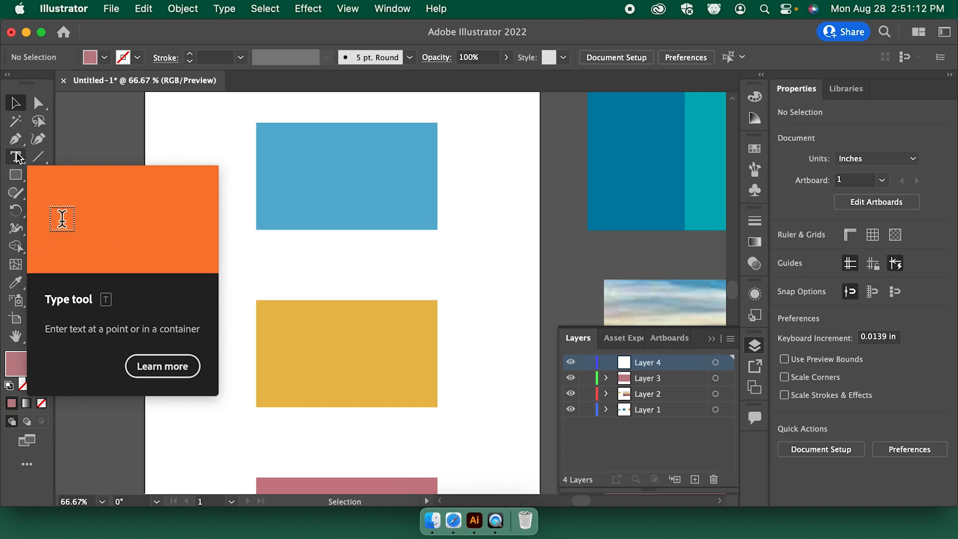
{"action": "left_click", "coordinate": [16, 157]}
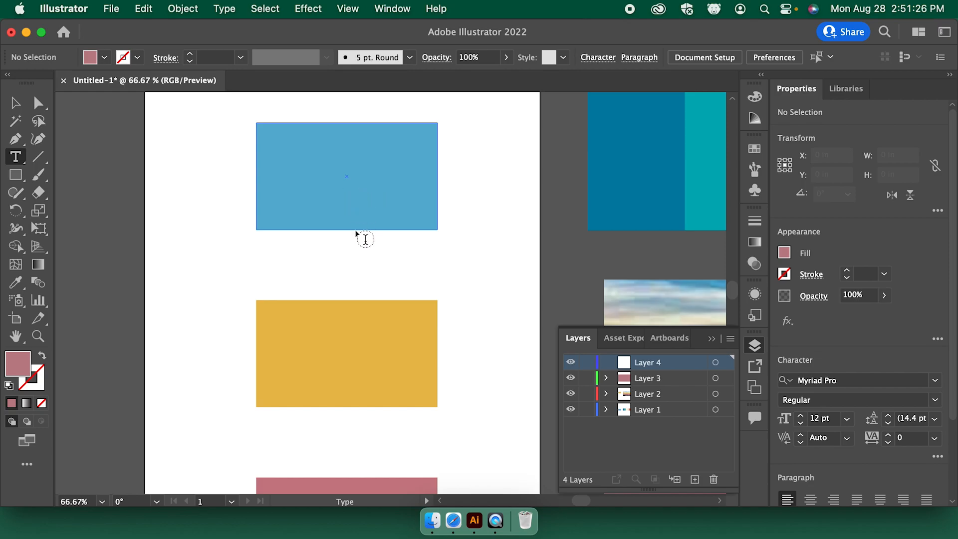
Try to start text at the lower edge of the blue rectangle, and undo it
{"action": "left_click", "coordinate": [268, 234]}
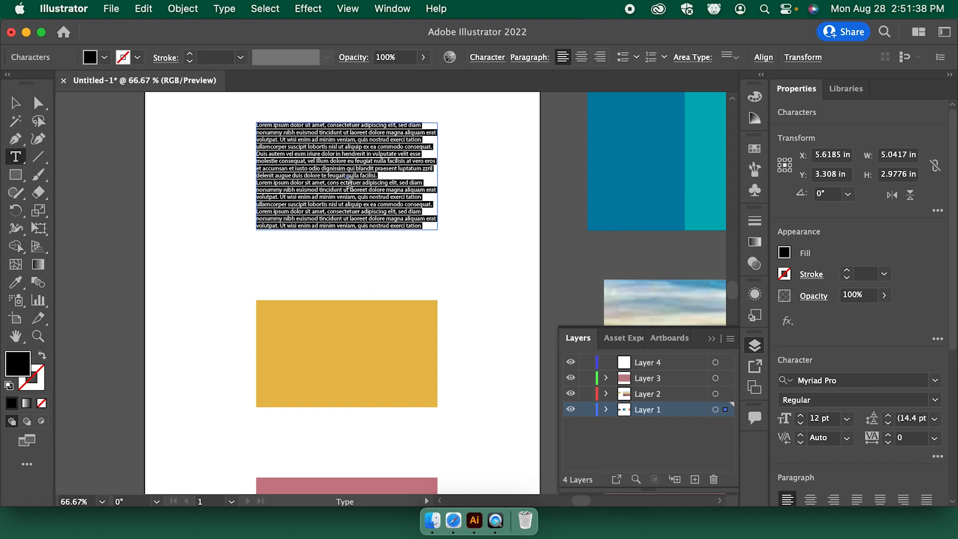
{"action": "key", "text": "super+z"}
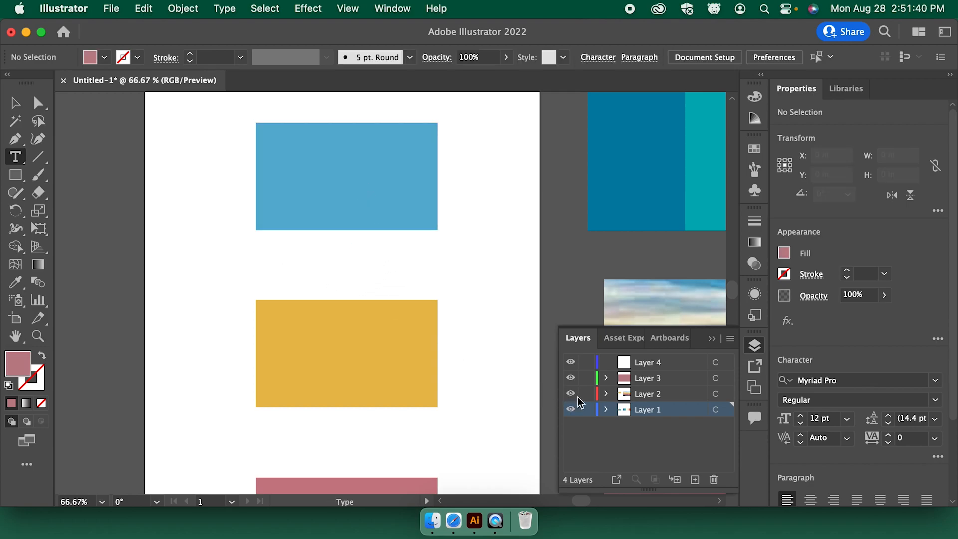
Lock Layer 3, Layer 2 and Layer 1, and make Layer 4 the active layer
{"action": "left_click", "coordinate": [588, 379]}
{"action": "left_click", "coordinate": [587, 394]}
{"action": "left_click", "coordinate": [588, 409]}
{"action": "left_click", "coordinate": [673, 364]}
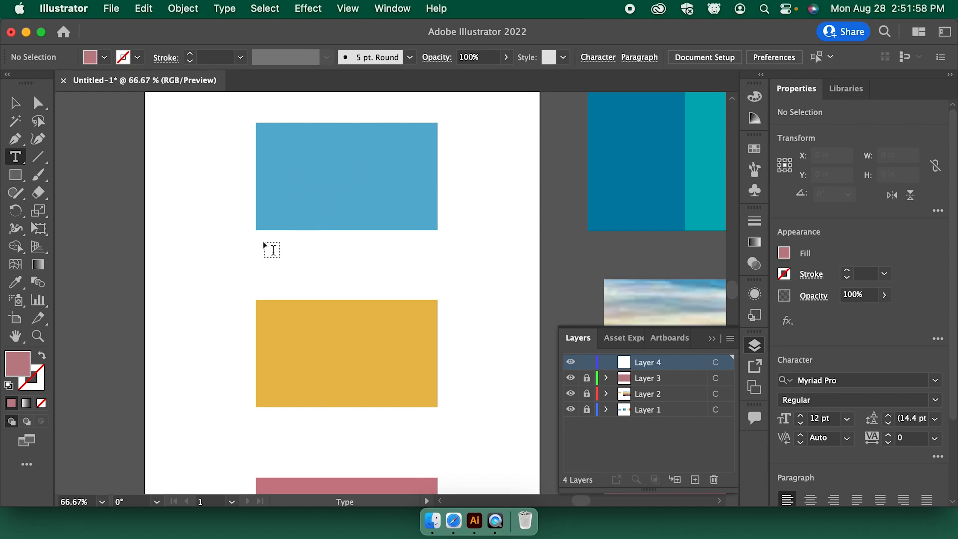
Create a text box about 5.04 x 1.29 in directly below the blue rectangle, reading "The green represents my love of nature"
{"action": "left_click_drag", "start_coordinate": [256, 232], "coordinate": [440, 278]}
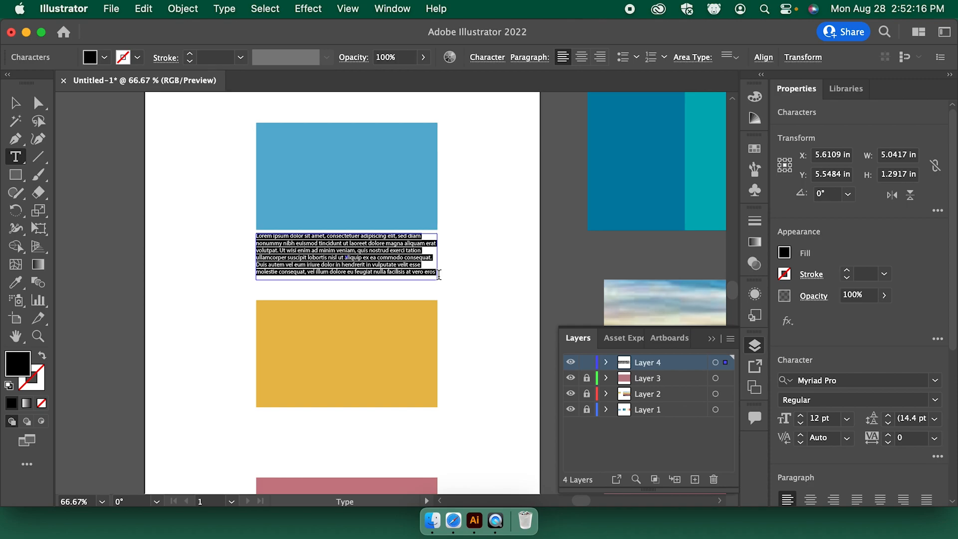
{"action": "key", "text": "BackSpace"}
{"action": "type", "text": "The gree"}
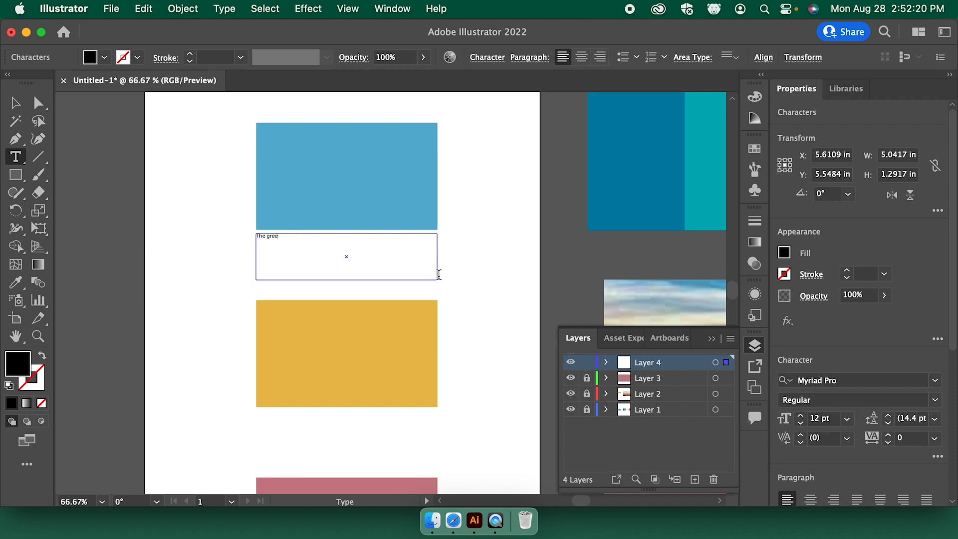
{"action": "type", "text": "n represents my love of nature"}
{"action": "key", "text": "Escape"}
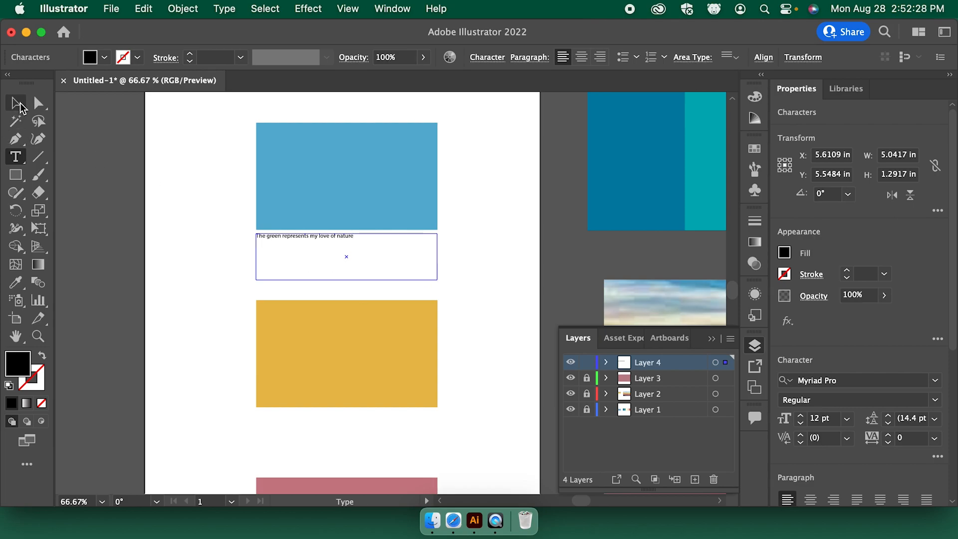
{"action": "left_click", "coordinate": [224, 240]}
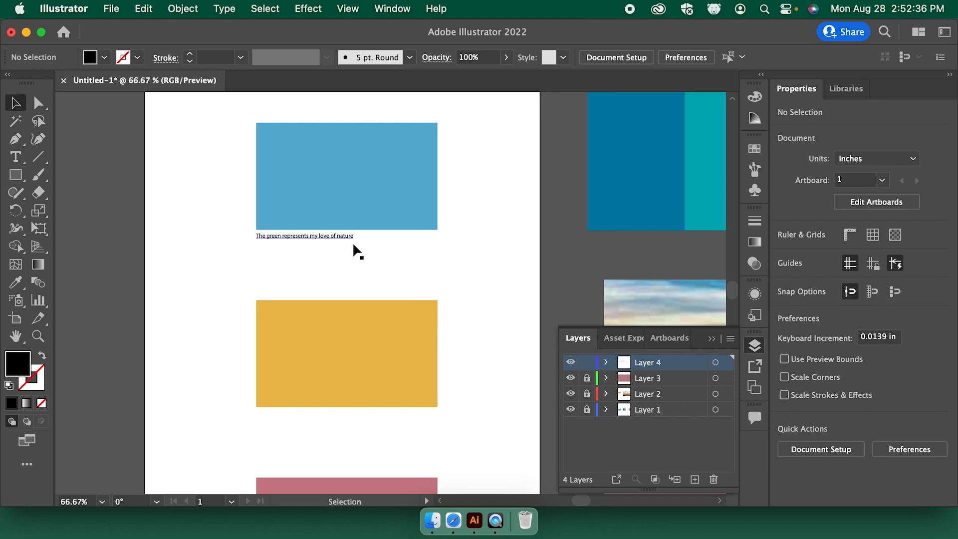
Select the caption text box below the blue rectangle and open the full Character settings for it
{"action": "left_click", "coordinate": [328, 239]}
{"action": "left_click", "coordinate": [198, 218]}
{"action": "left_click", "coordinate": [291, 233]}
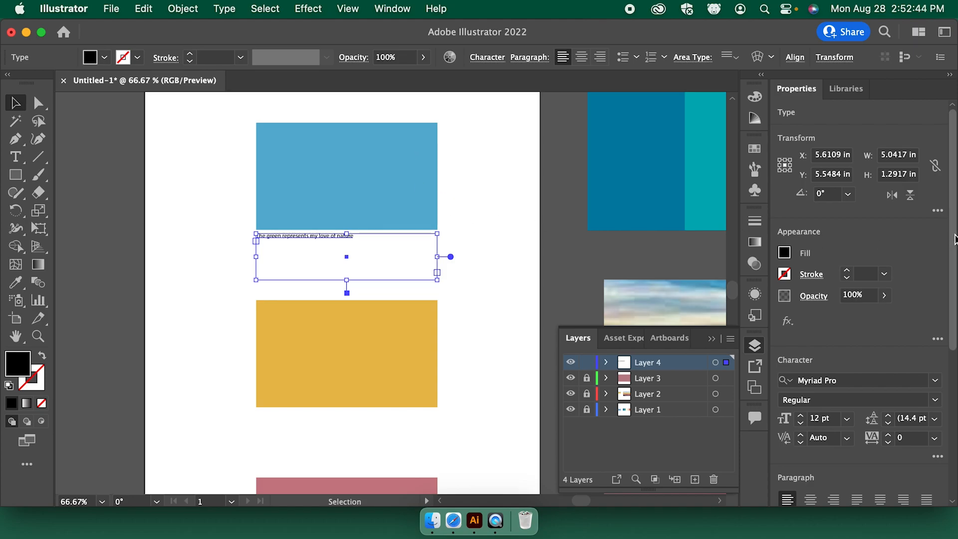
{"action": "scroll", "coordinate": [939, 307], "scroll_direction": "down", "scroll_amount": 5}
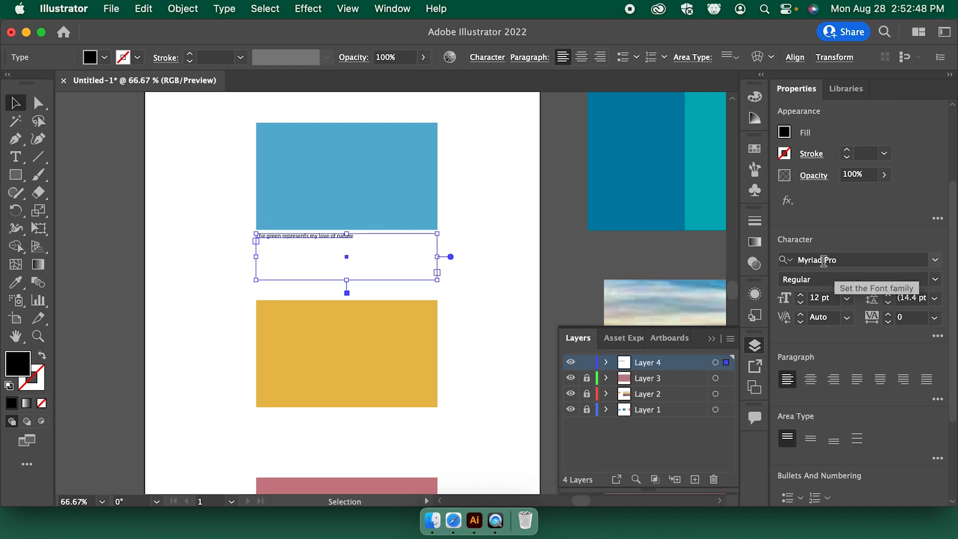
{"action": "scroll", "coordinate": [881, 252], "scroll_direction": "down", "scroll_amount": 1}
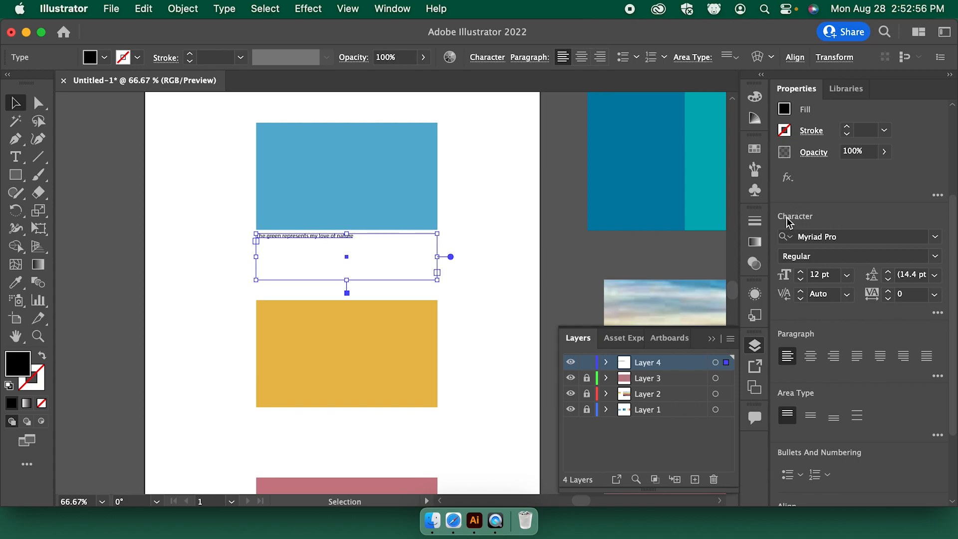
{"action": "left_click", "coordinate": [393, 9]}
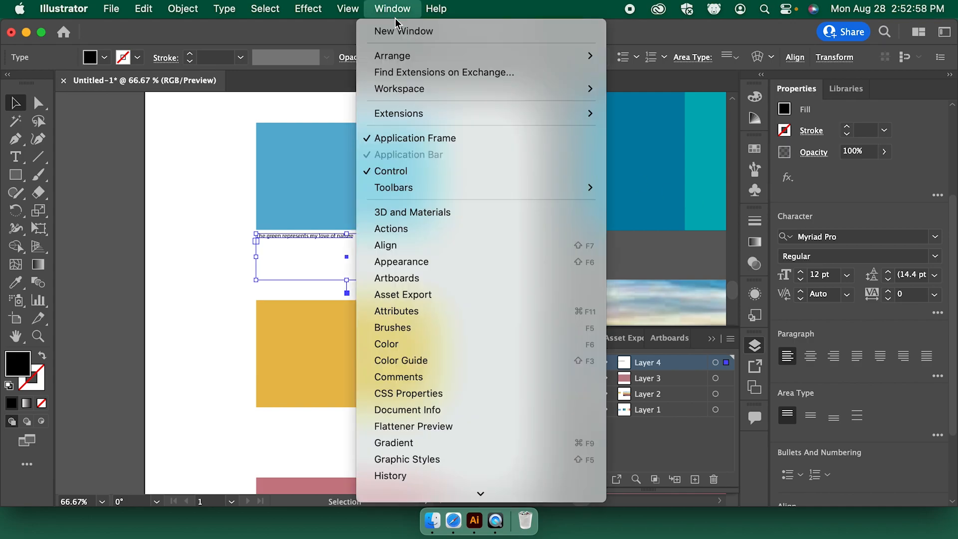
{"action": "scroll", "coordinate": [442, 272], "scroll_direction": "down", "scroll_amount": 10}
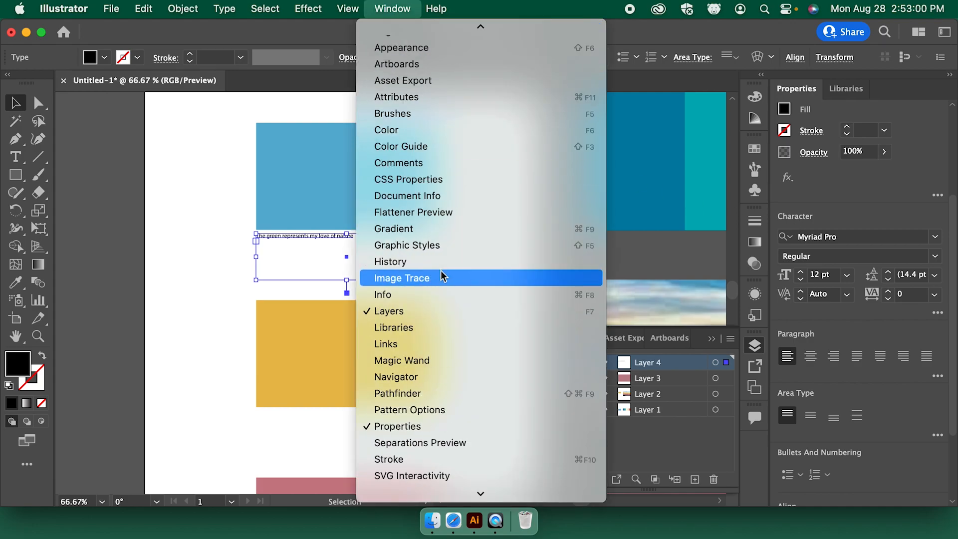
{"action": "mouse_move", "coordinate": [419, 358]}
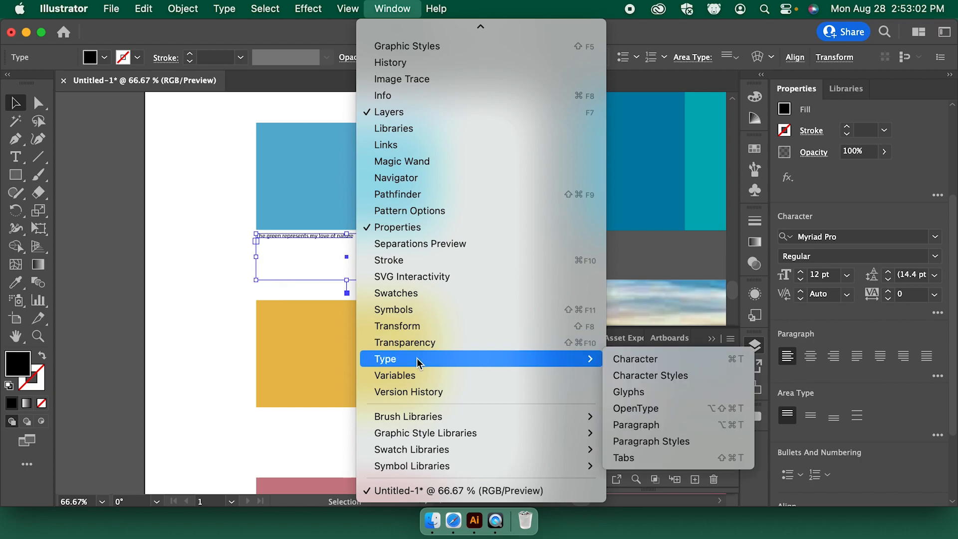
{"action": "left_click", "coordinate": [644, 359]}
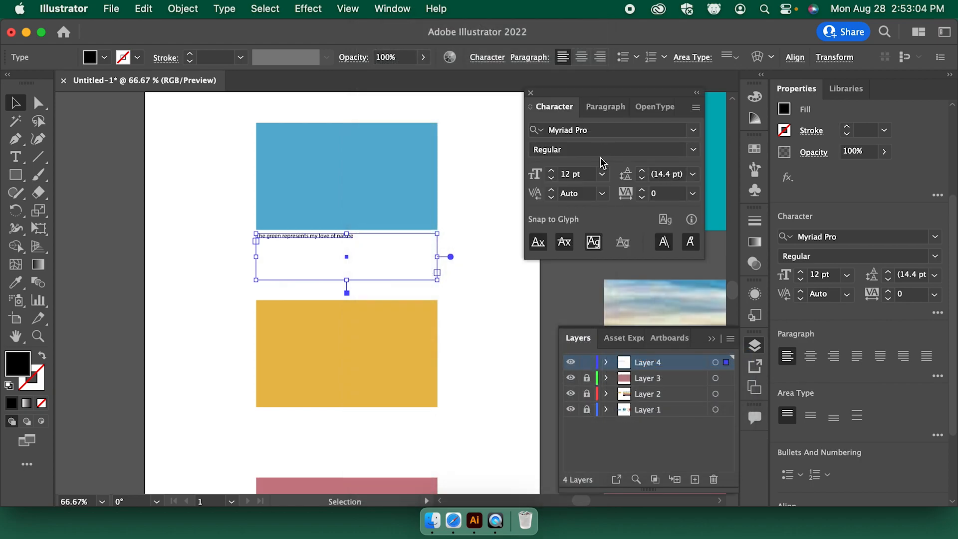
Set the caption's font size to 17 pt
{"action": "left_click", "coordinate": [551, 172]}
{"action": "left_click", "coordinate": [552, 172]}
{"action": "left_click", "coordinate": [551, 171]}
{"action": "left_click", "coordinate": [551, 171]}
{"action": "left_click", "coordinate": [551, 171]}
{"action": "left_click", "coordinate": [551, 171]}
{"action": "left_click", "coordinate": [552, 171]}
{"action": "left_click", "coordinate": [552, 172]}
{"action": "left_click", "coordinate": [551, 171]}
{"action": "left_click", "coordinate": [551, 171]}
{"action": "left_click", "coordinate": [552, 171]}
{"action": "left_click", "coordinate": [551, 171]}
{"action": "left_click", "coordinate": [551, 171]}
{"action": "left_click", "coordinate": [551, 171]}
{"action": "left_click", "coordinate": [552, 178]}
{"action": "left_click", "coordinate": [552, 178]}
{"action": "left_click", "coordinate": [552, 178]}
{"action": "left_click", "coordinate": [552, 178]}
{"action": "left_click", "coordinate": [552, 178]}
{"action": "left_click", "coordinate": [552, 178]}
{"action": "left_click", "coordinate": [552, 178]}
{"action": "left_click", "coordinate": [552, 178]}
{"action": "left_click", "coordinate": [552, 171]}
{"action": "left_click", "coordinate": [551, 171]}
{"action": "left_click", "coordinate": [551, 171]}
{"action": "left_click", "coordinate": [552, 171]}
Change the caption's font to Helvetica with the Regular style
{"action": "left_click", "coordinate": [693, 131]}
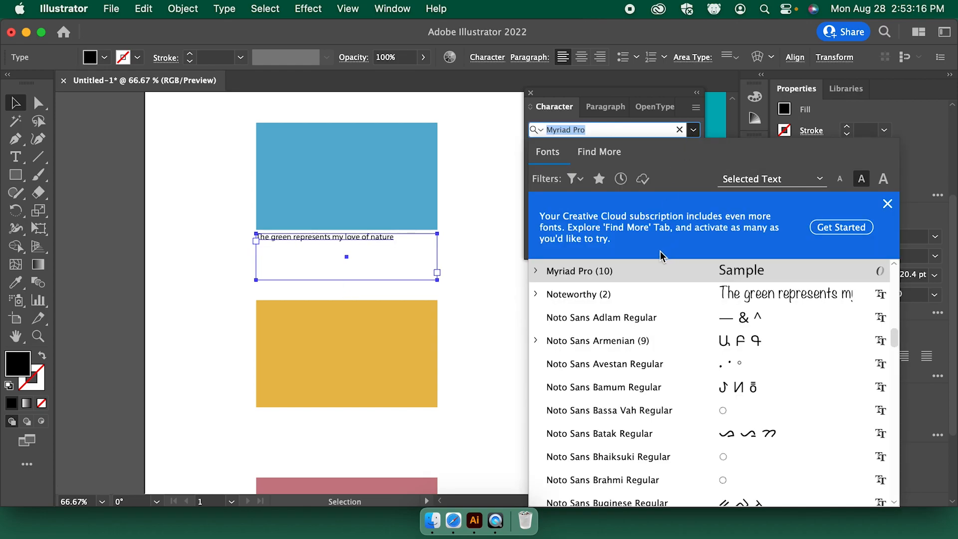
{"action": "left_click", "coordinate": [593, 130]}
{"action": "left_click_drag", "start_coordinate": [593, 130], "coordinate": [543, 129]}
{"action": "type", "text": "hel"}
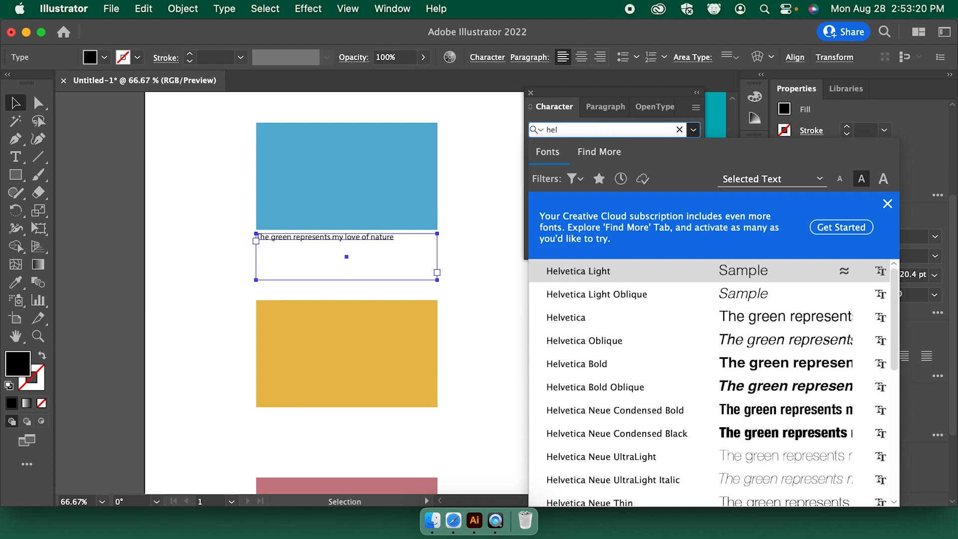
{"action": "left_click", "coordinate": [614, 363]}
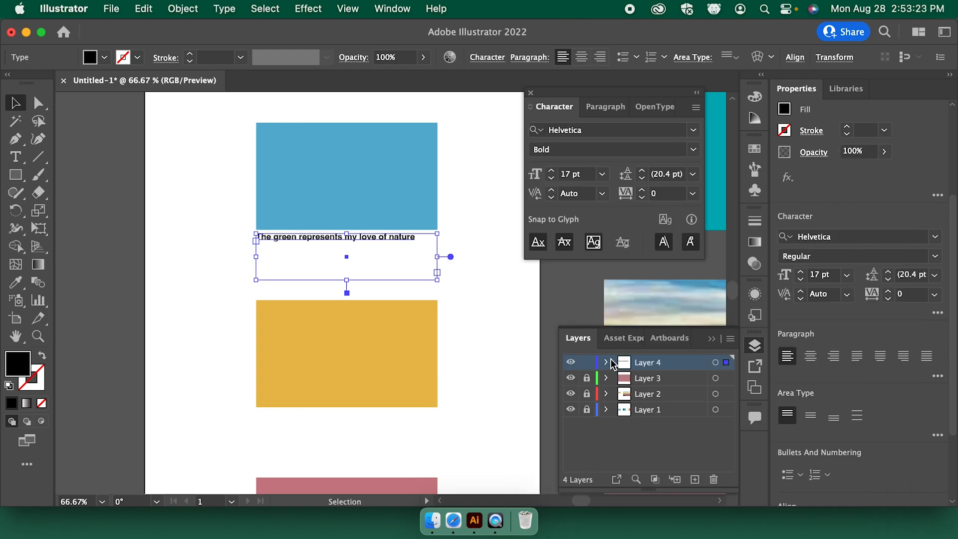
{"action": "left_click", "coordinate": [693, 149]}
{"action": "left_click", "coordinate": [606, 199]}
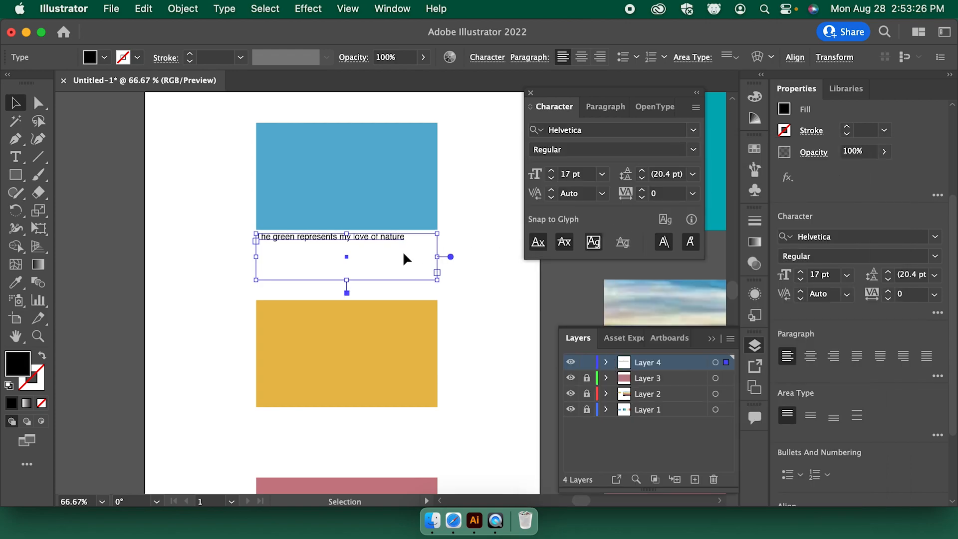
{"action": "left_click", "coordinate": [374, 254]}
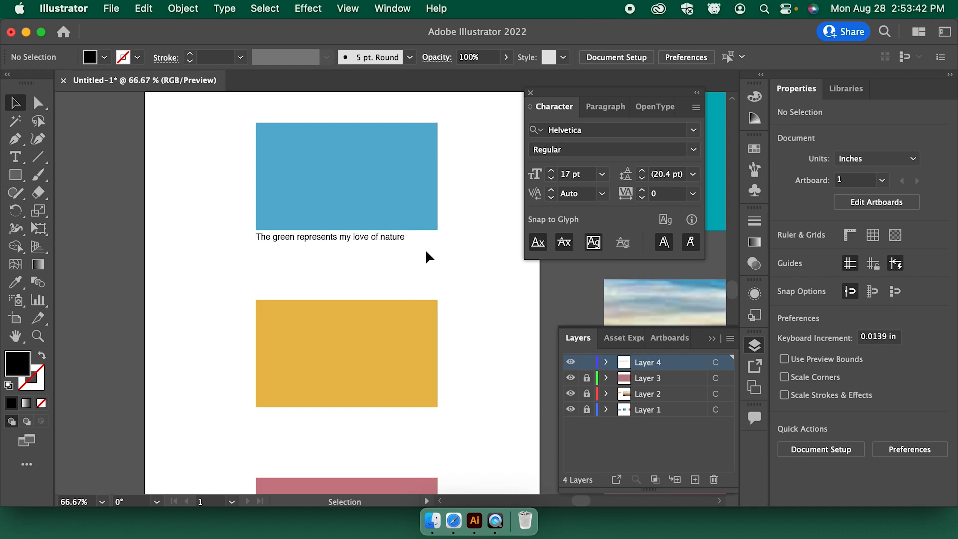
{"action": "left_click", "coordinate": [334, 238]}
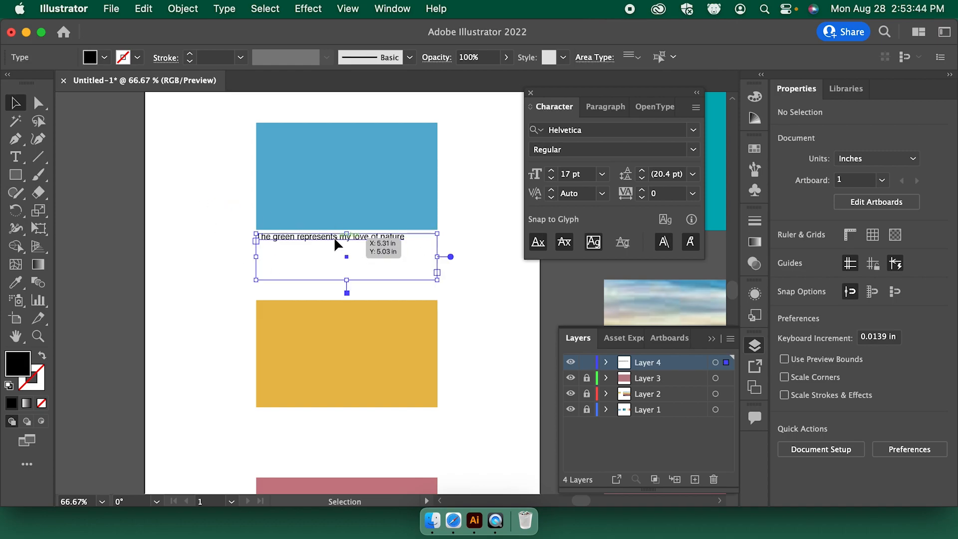
{"action": "left_click", "coordinate": [175, 239]}
{"action": "left_click", "coordinate": [316, 237]}
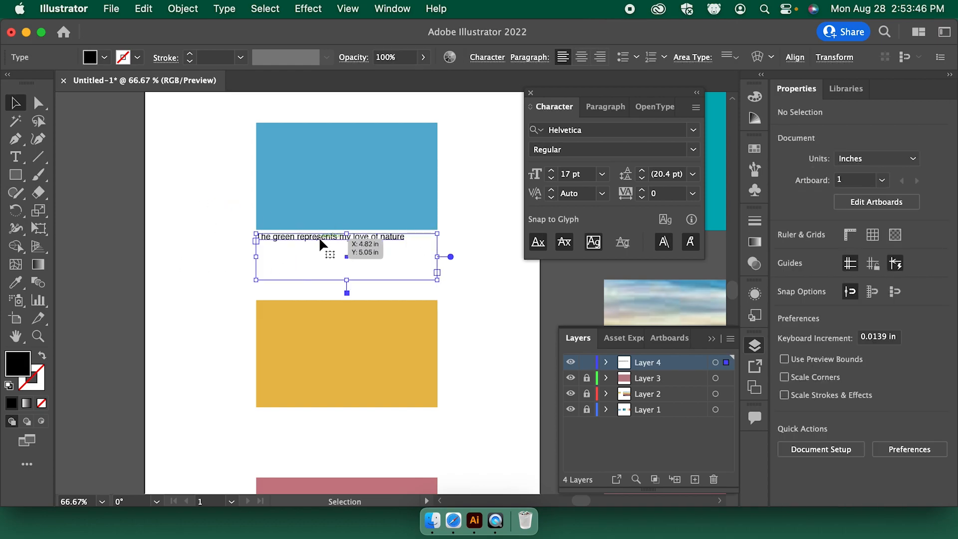
{"action": "left_click", "coordinate": [214, 261]}
Set the caption's fill color to dark gray 383838
{"action": "left_click", "coordinate": [347, 239]}
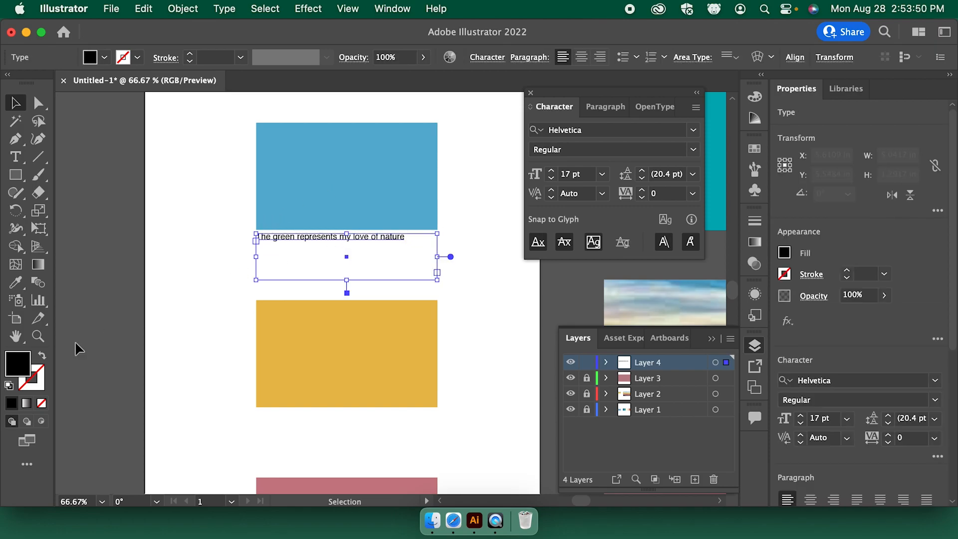
{"action": "double_click", "coordinate": [22, 361]}
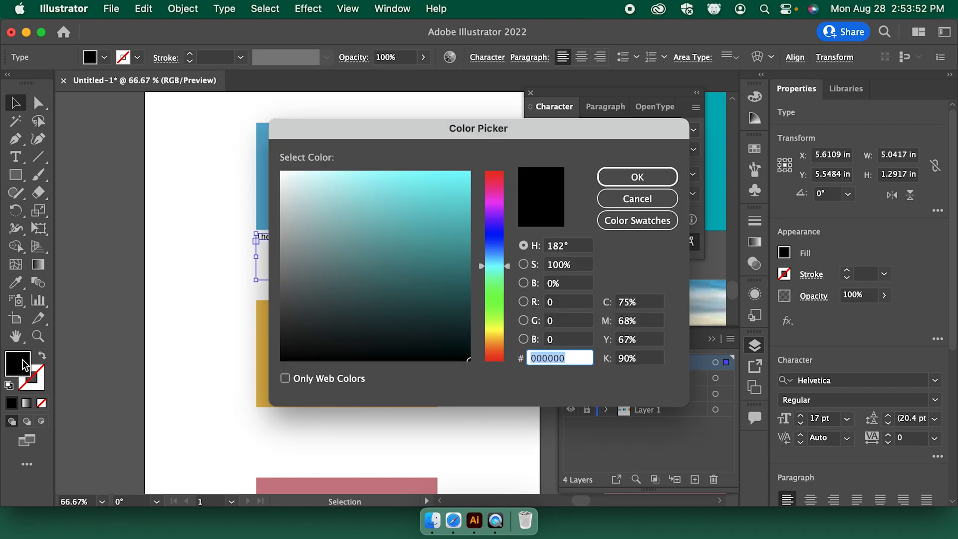
{"action": "left_click_drag", "start_coordinate": [368, 131], "coordinate": [629, 135]}
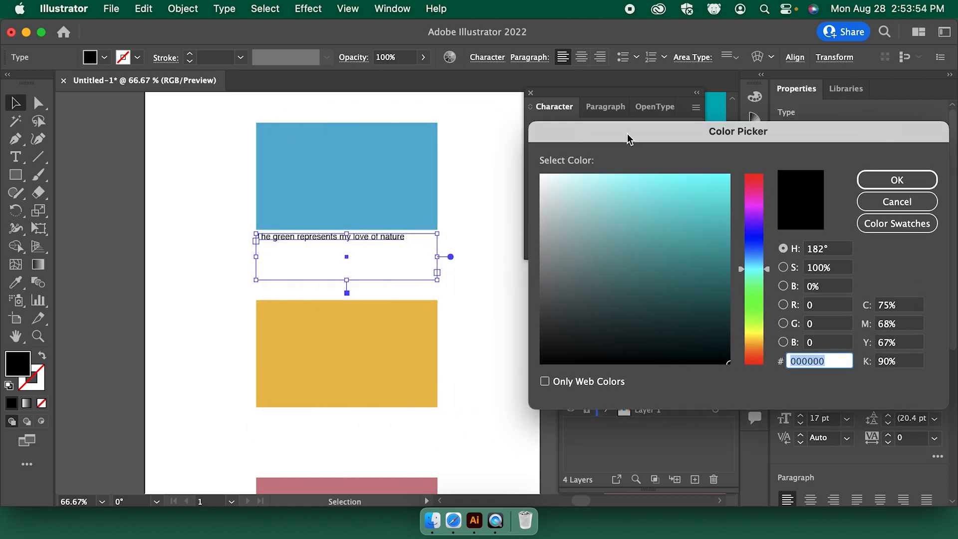
{"action": "type", "text": "383838"}
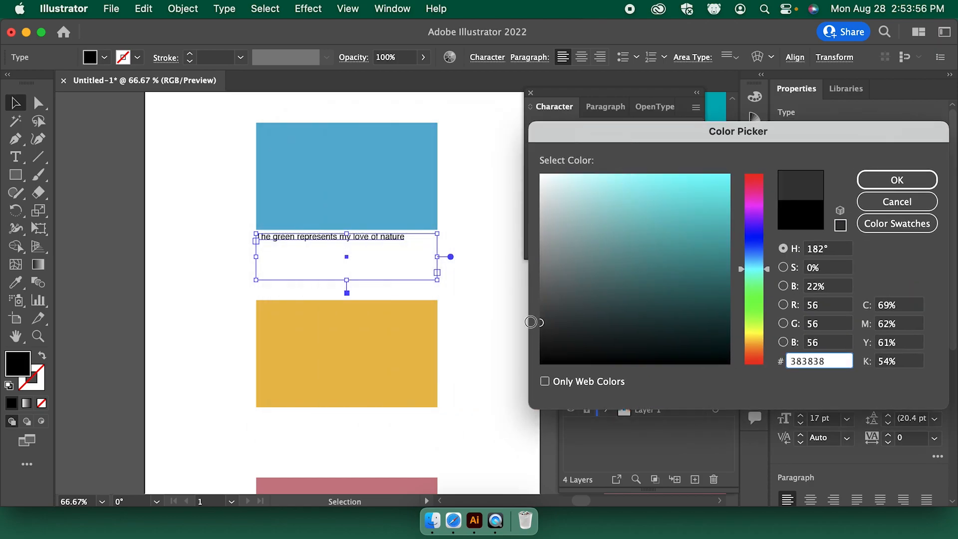
{"action": "left_click", "coordinate": [879, 185]}
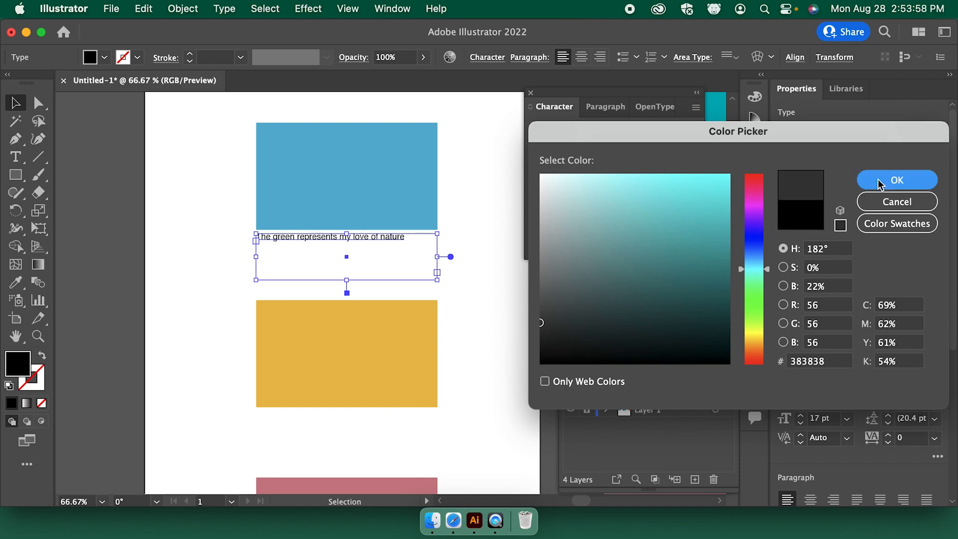
Recolor the caption text with a fully saturated bright red fill
{"action": "double_click", "coordinate": [24, 369]}
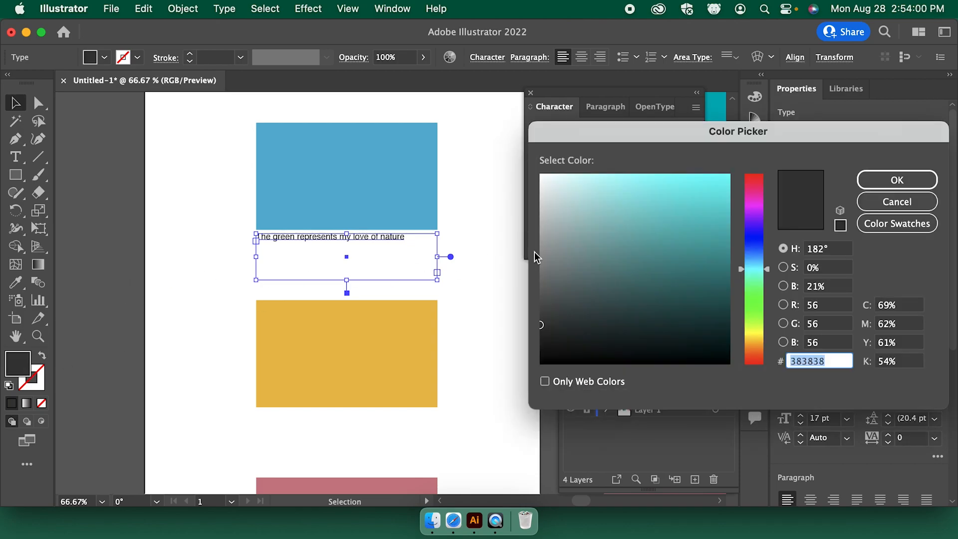
{"action": "left_click_drag", "start_coordinate": [762, 200], "coordinate": [759, 174]}
{"action": "left_click", "coordinate": [730, 174]}
{"action": "left_click", "coordinate": [897, 180]}
{"action": "left_click", "coordinate": [496, 213]}
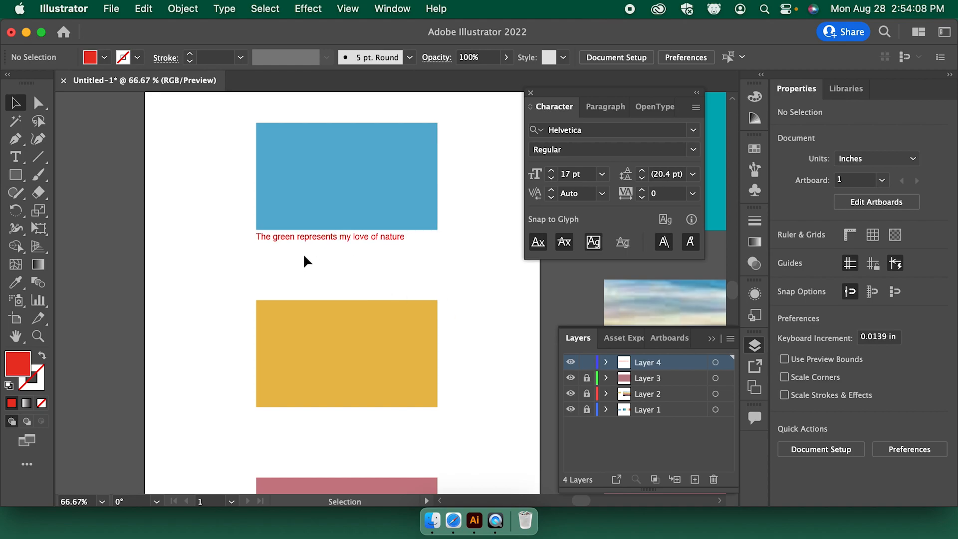
Set the caption's fill color to dark gray 333333
{"action": "left_click", "coordinate": [318, 238]}
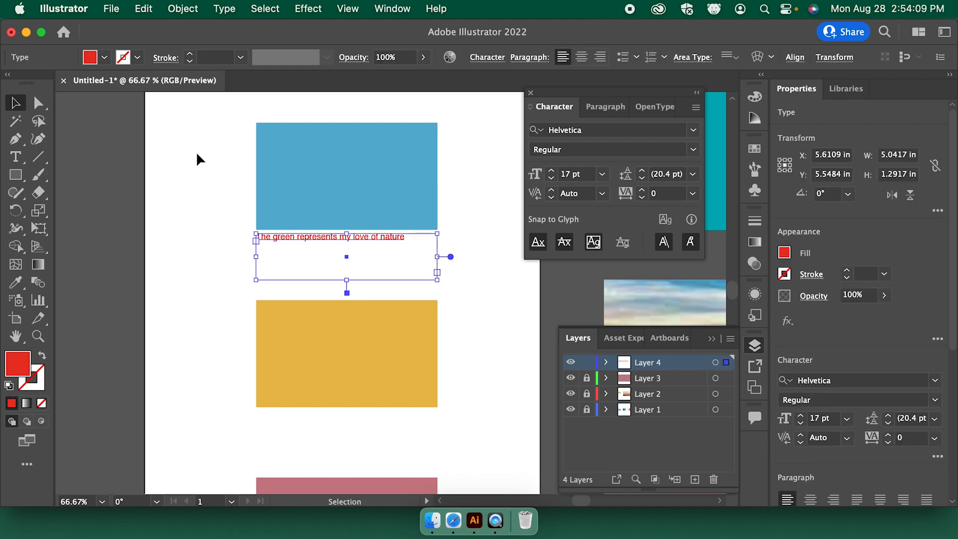
{"action": "double_click", "coordinate": [11, 370]}
{"action": "left_click_drag", "start_coordinate": [571, 316], "coordinate": [527, 325]}
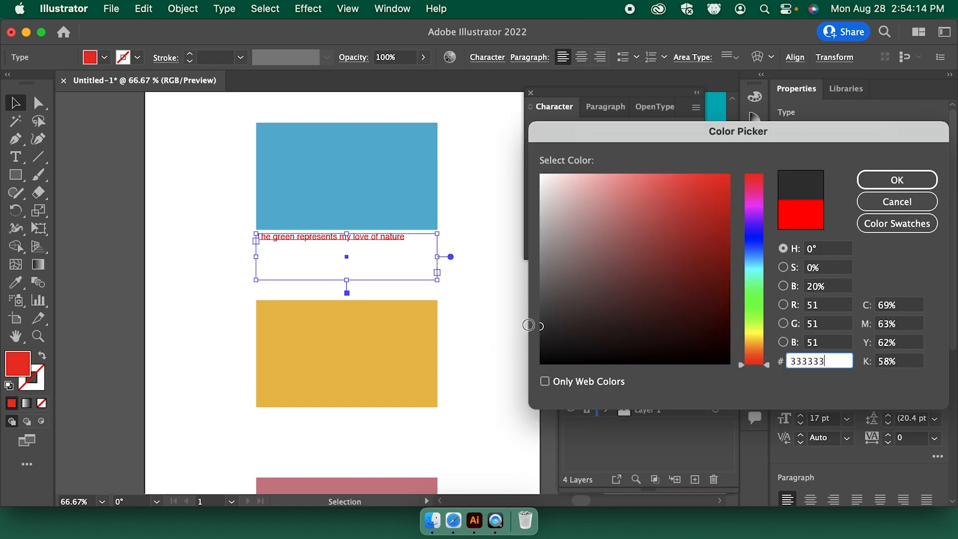
{"action": "left_click", "coordinate": [898, 180]}
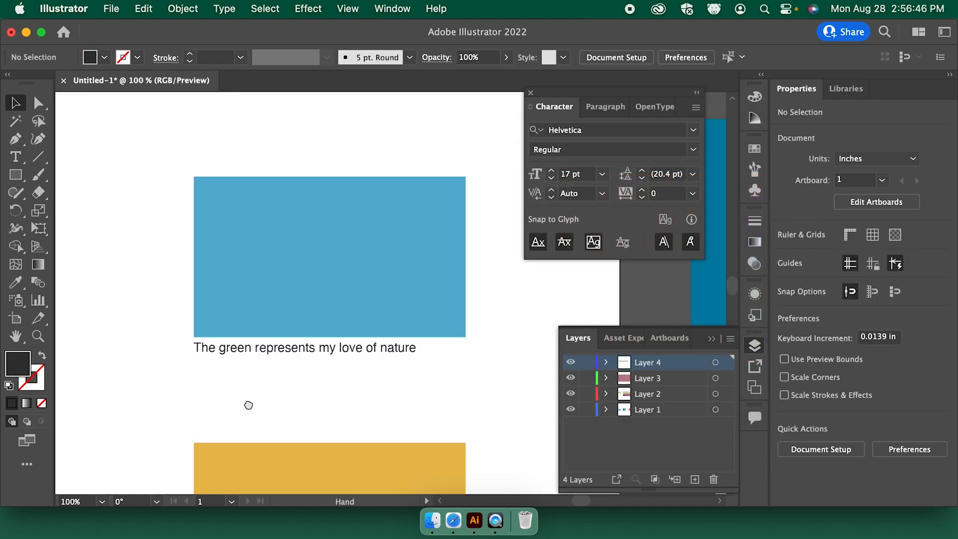
Lock the caption layer, Layer 4, select the blue rectangle to identify its layer, and lock Layer 1
{"action": "left_click_drag", "start_coordinate": [249, 405], "coordinate": [237, 396]}
{"action": "left_click_drag", "start_coordinate": [130, 376], "coordinate": [129, 352]}
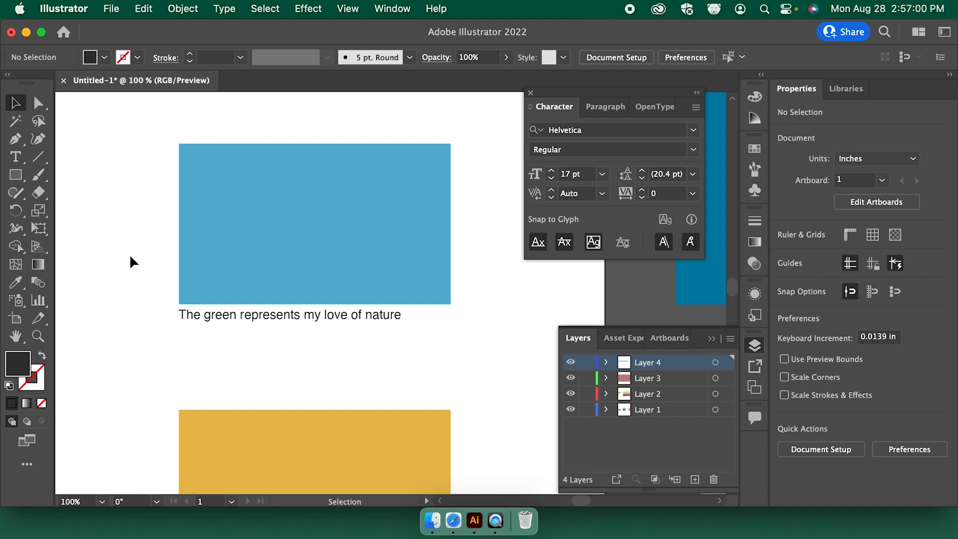
{"action": "left_click", "coordinate": [587, 362]}
{"action": "left_click", "coordinate": [295, 208]}
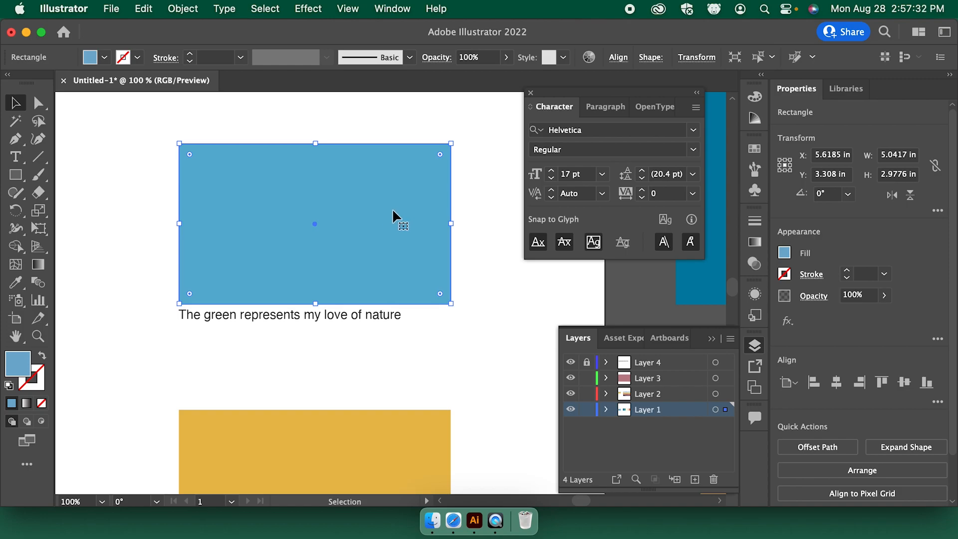
{"action": "left_click", "coordinate": [587, 410]}
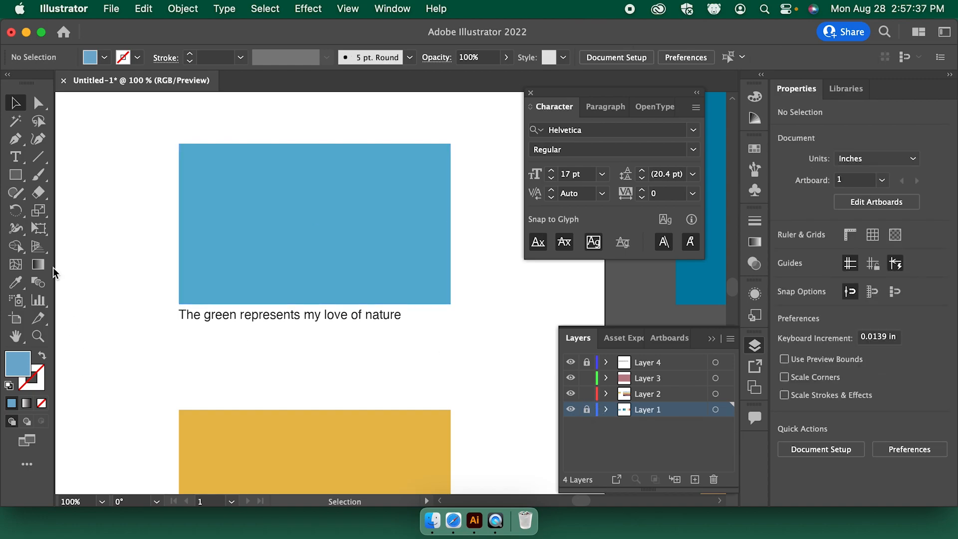
Make Layer 2 active and start a Pen tool path at the lower-left corner of the blue rectangle
{"action": "key", "text": "p"}
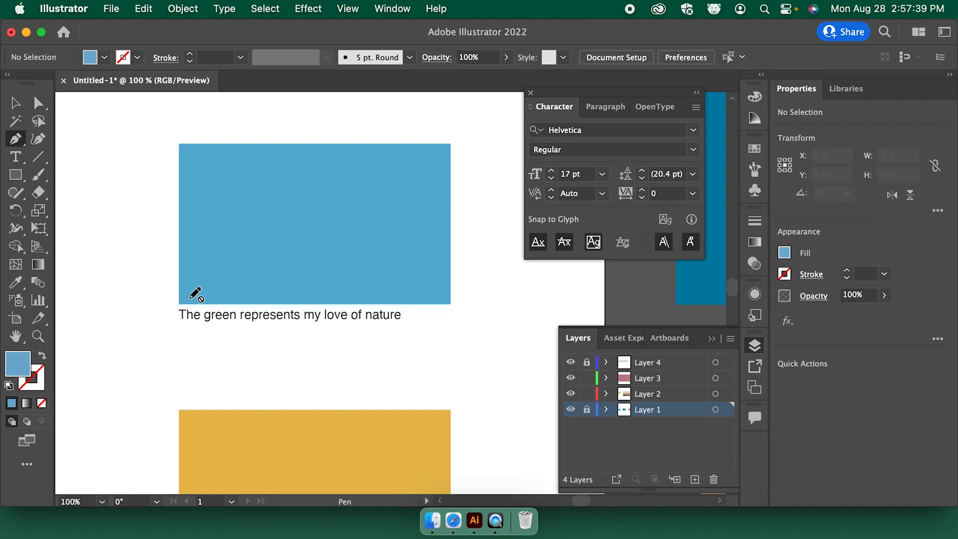
{"action": "left_click", "coordinate": [654, 389]}
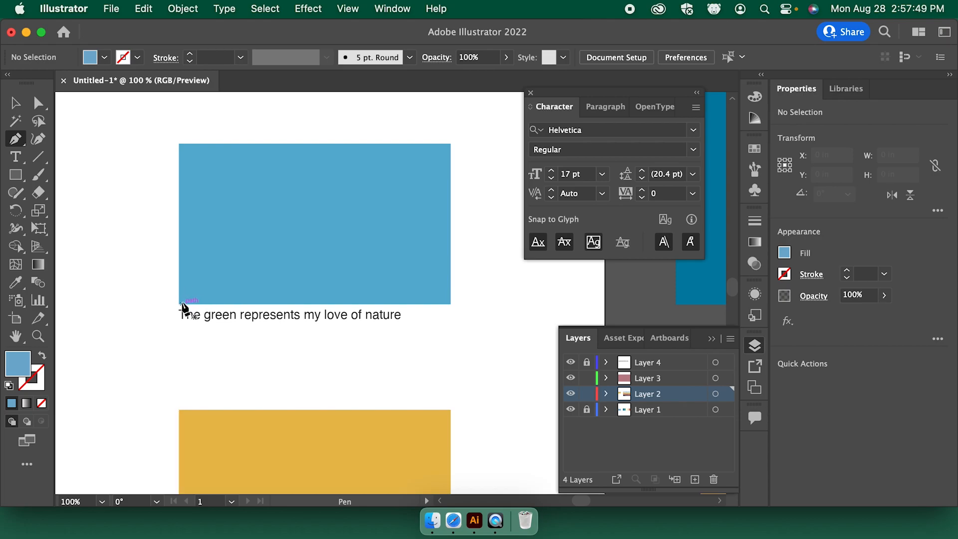
{"action": "left_click", "coordinate": [178, 304]}
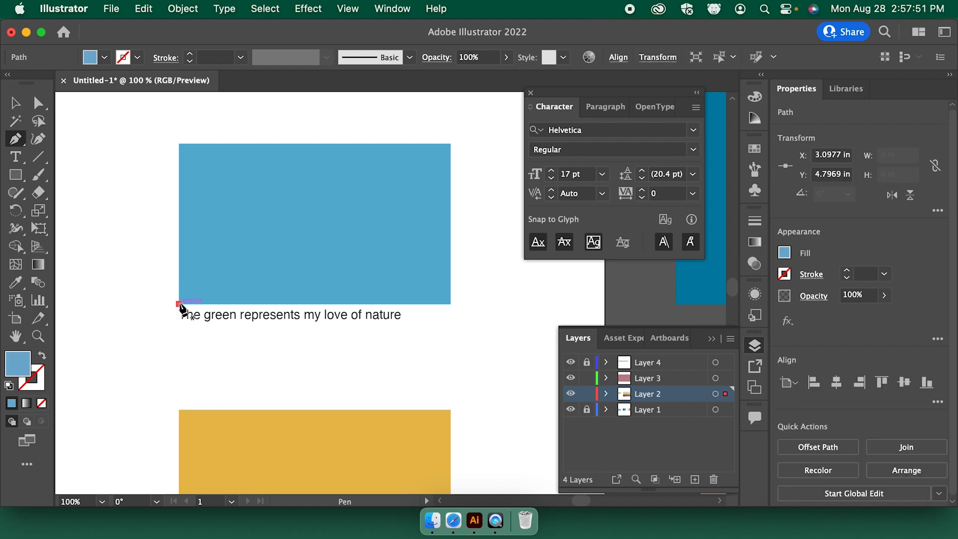
Draw a closed triangle with the Pen tool covering the lower-right diagonal half of the blue rectangle
{"action": "left_click", "coordinate": [450, 144]}
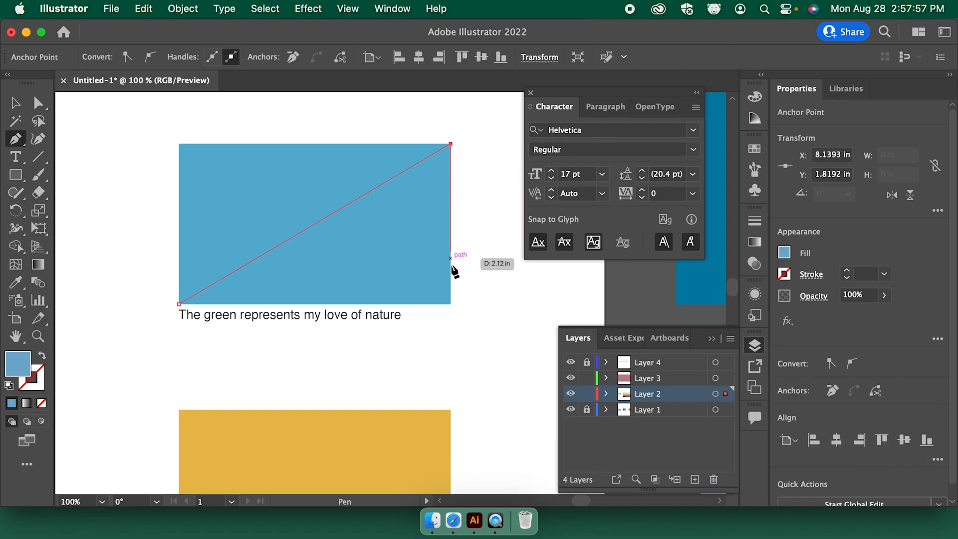
{"action": "left_click", "coordinate": [451, 303]}
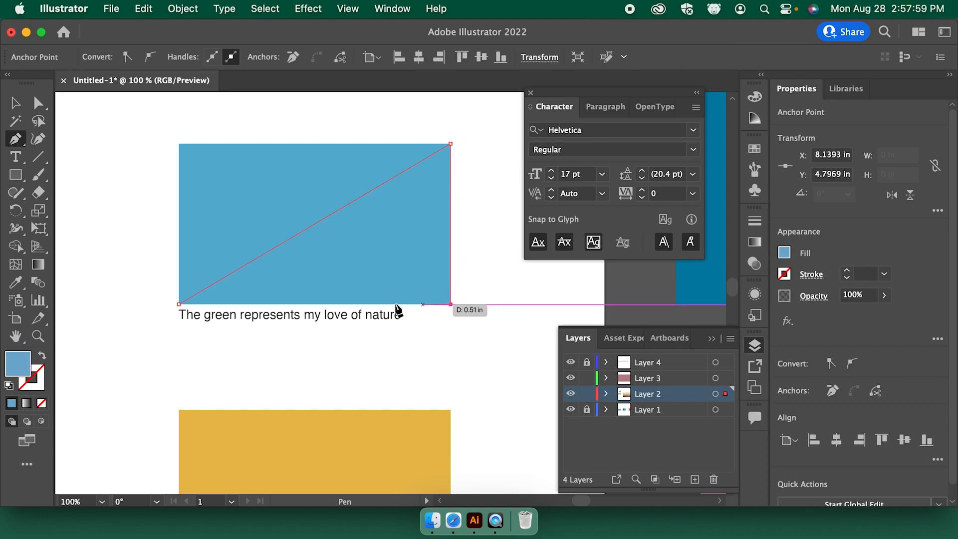
{"action": "left_click", "coordinate": [179, 304]}
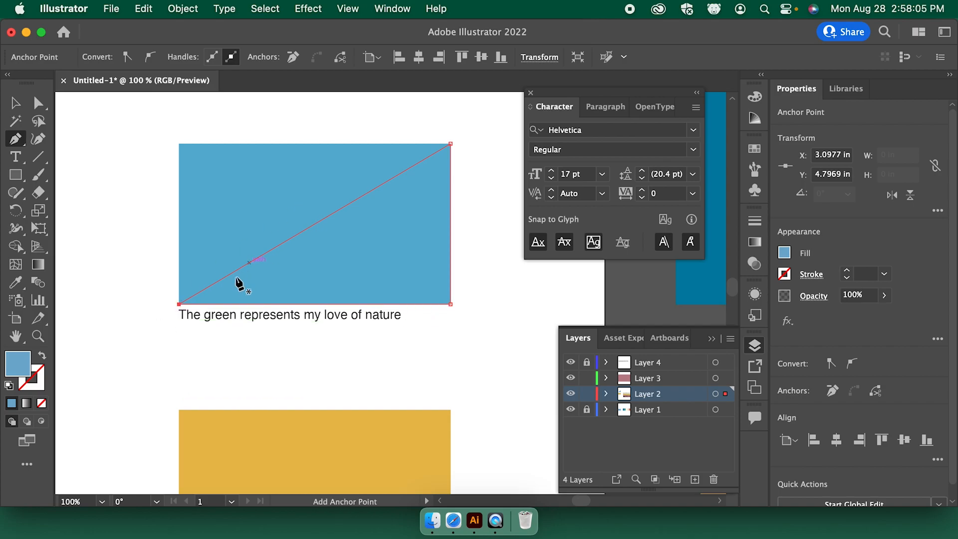
{"action": "key", "text": "v"}
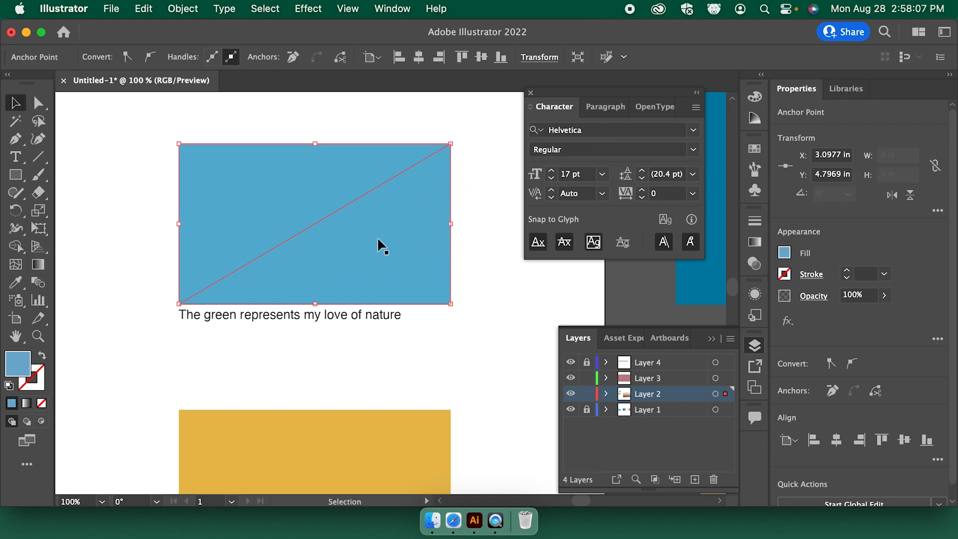
Recolour the new triangle's fill to light purple D37ADD
{"action": "left_click", "coordinate": [484, 252]}
{"action": "left_click", "coordinate": [378, 239]}
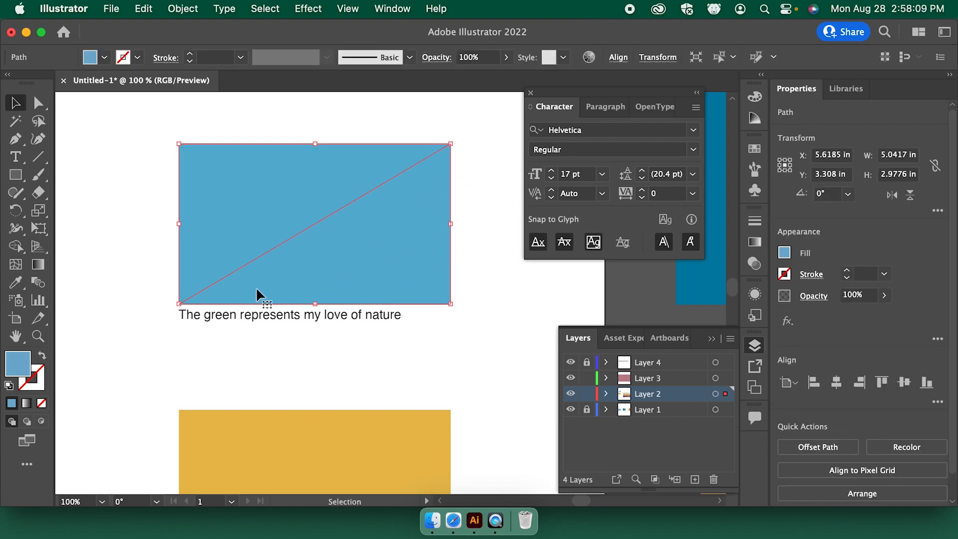
{"action": "double_click", "coordinate": [18, 367]}
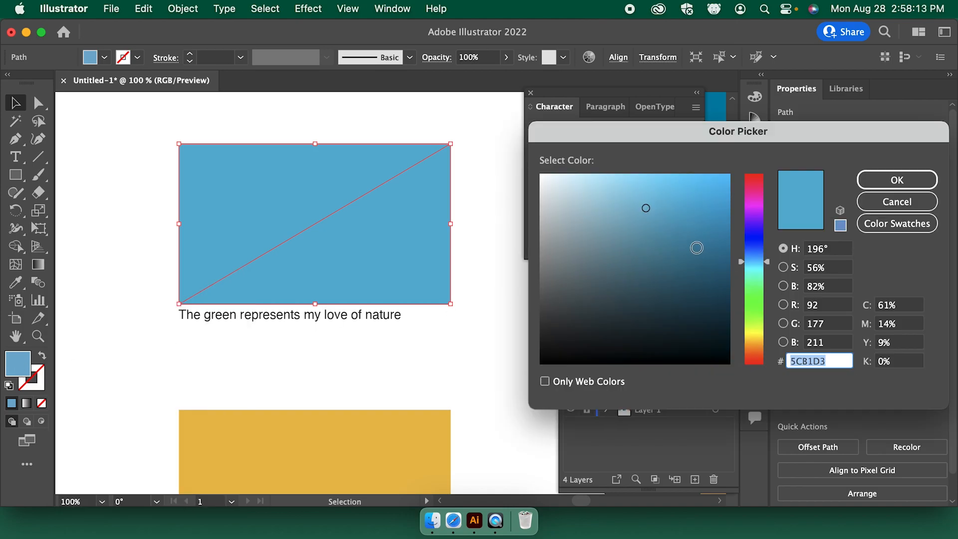
{"action": "left_click_drag", "start_coordinate": [759, 352], "coordinate": [765, 351]}
{"action": "left_click", "coordinate": [715, 217]}
{"action": "left_click_drag", "start_coordinate": [715, 217], "coordinate": [743, 177]}
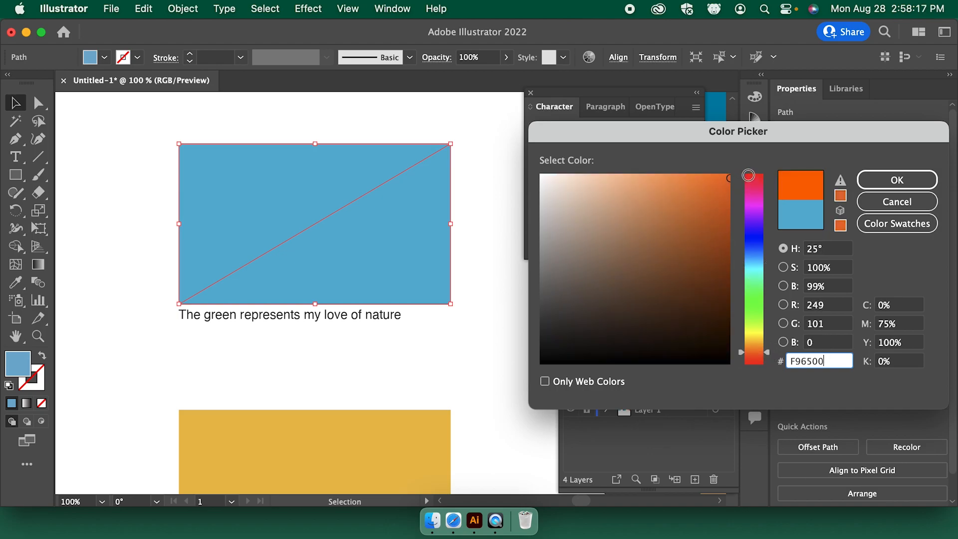
{"action": "left_click", "coordinate": [766, 306]}
{"action": "mouse_move", "coordinate": [721, 215]}
{"action": "left_mouse_down"}
{"action": "mouse_move", "coordinate": [737, 230]}
{"action": "mouse_move", "coordinate": [699, 232]}
{"action": "mouse_move", "coordinate": [652, 258]}
{"action": "mouse_move", "coordinate": [688, 241]}
{"action": "left_mouse_up"}
{"action": "left_click", "coordinate": [585, 229]}
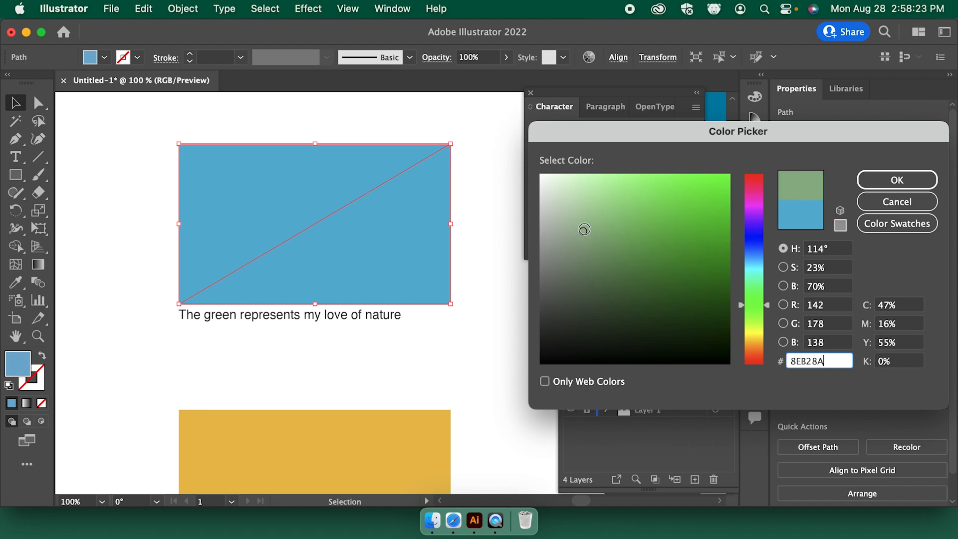
{"action": "left_click", "coordinate": [625, 200]}
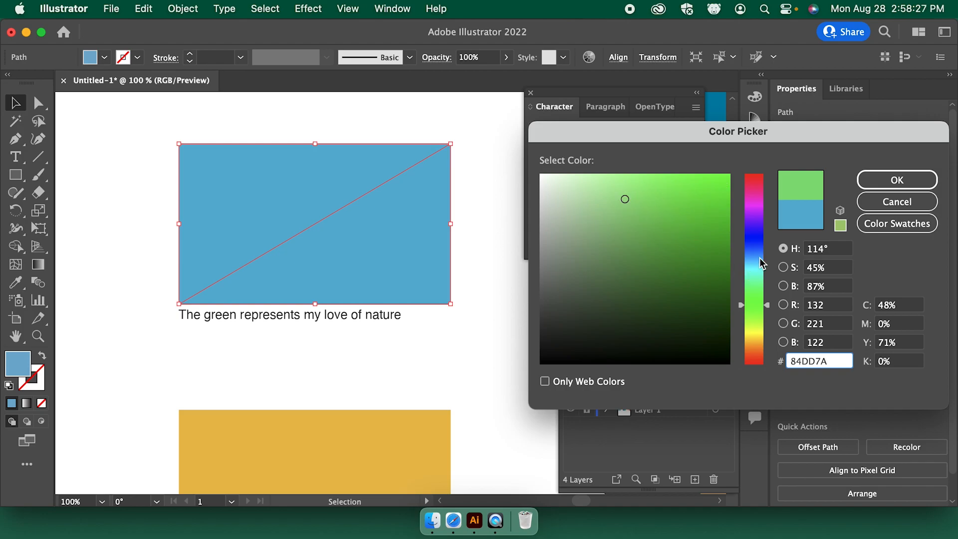
{"action": "left_click", "coordinate": [761, 210]}
{"action": "left_click", "coordinate": [897, 180]}
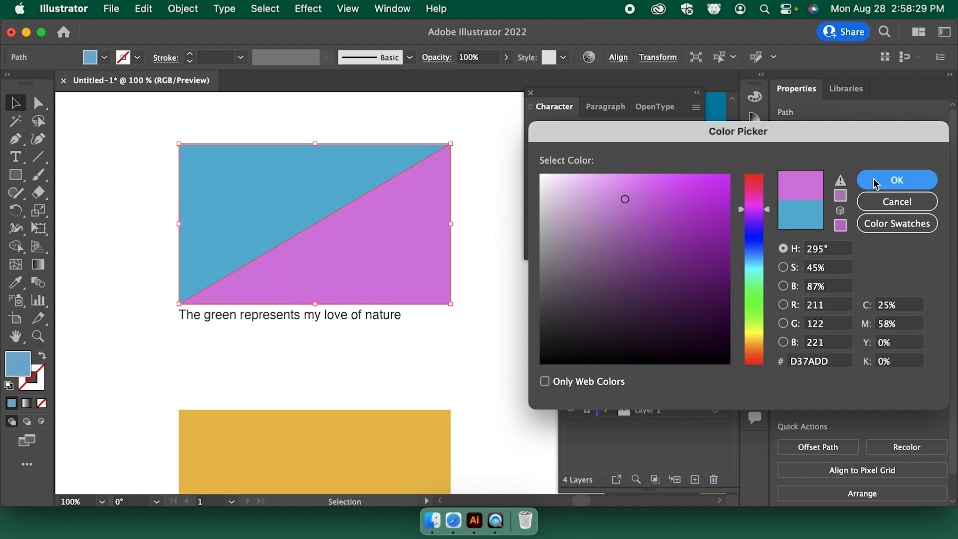
{"action": "left_click", "coordinate": [482, 241]}
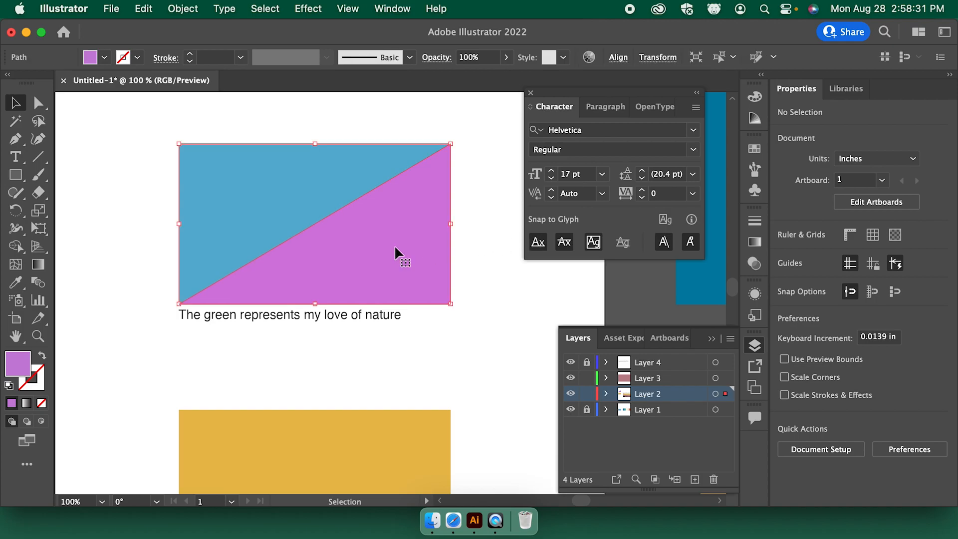
Darken the triangle's fill to deep purple 6E3975 and deselect it
{"action": "left_click", "coordinate": [394, 245]}
{"action": "double_click", "coordinate": [25, 364]}
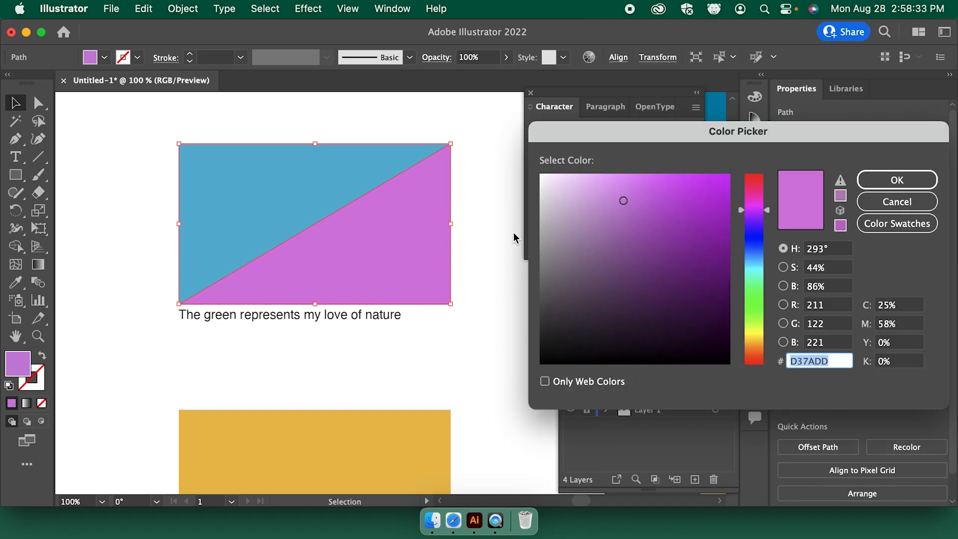
{"action": "left_click", "coordinate": [663, 235]}
{"action": "left_click", "coordinate": [598, 267]}
{"action": "left_click", "coordinate": [636, 276]}
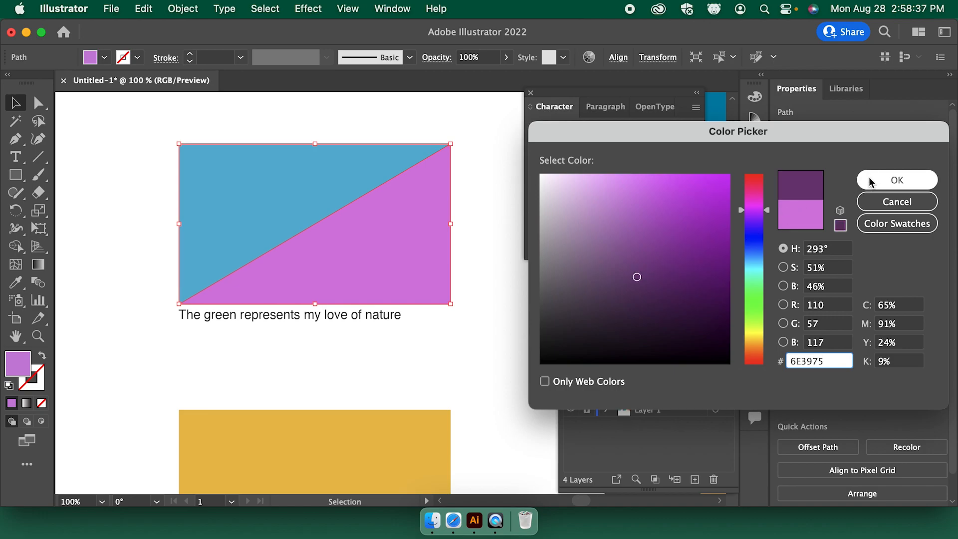
{"action": "left_click", "coordinate": [897, 180]}
{"action": "left_click", "coordinate": [475, 236]}
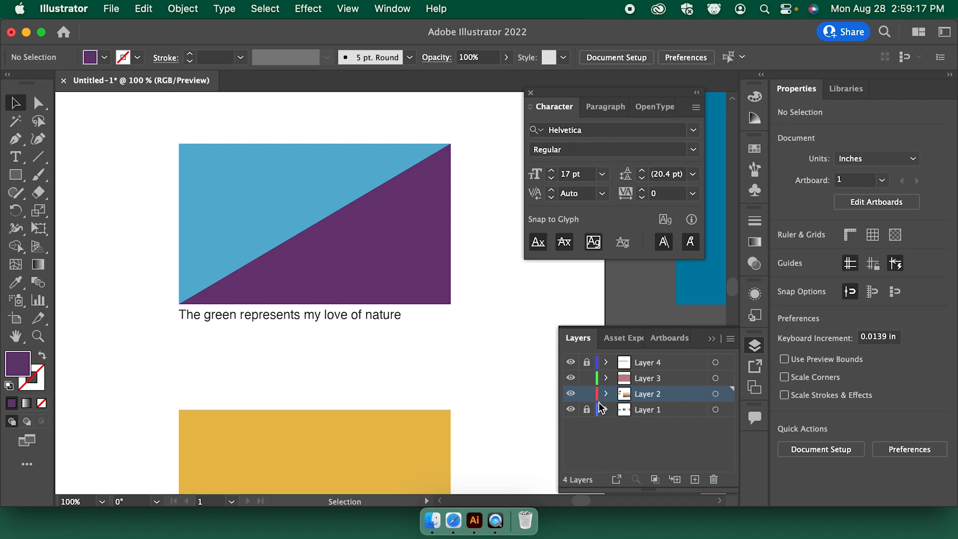
Add a new layer above Layer 2 and lock Layer 2
{"action": "left_click", "coordinate": [695, 479]}
{"action": "left_click", "coordinate": [587, 410]}
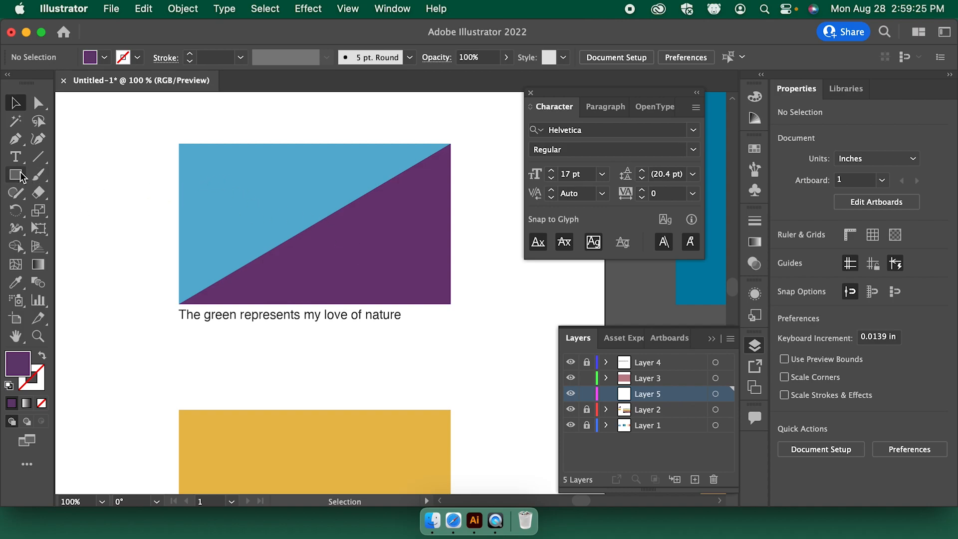
Draw a closed, pointed eye shape about 1.58 in wide and 0.48 in high with the Pen tool, beside the blue rectangle
{"action": "key", "text": "p"}
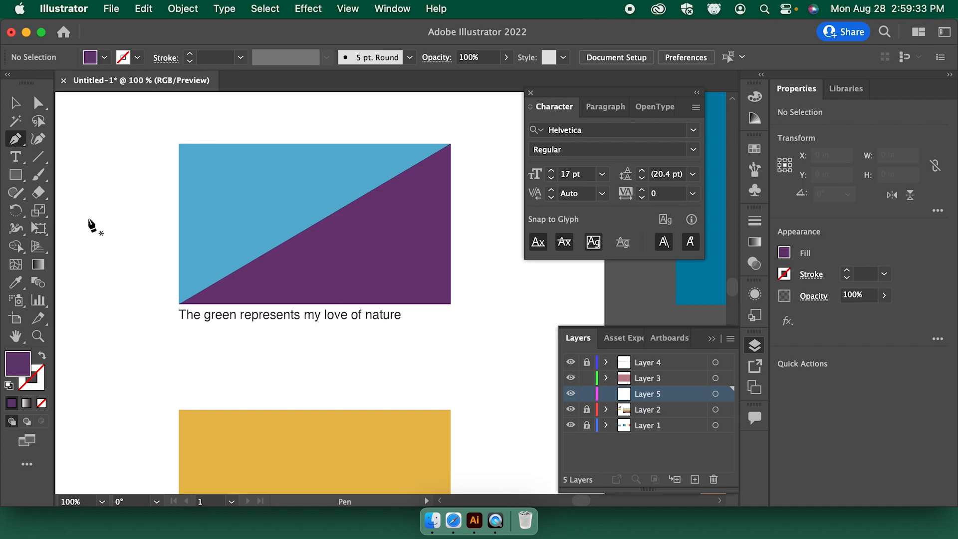
{"action": "left_click_drag", "start_coordinate": [160, 223], "coordinate": [225, 226]}
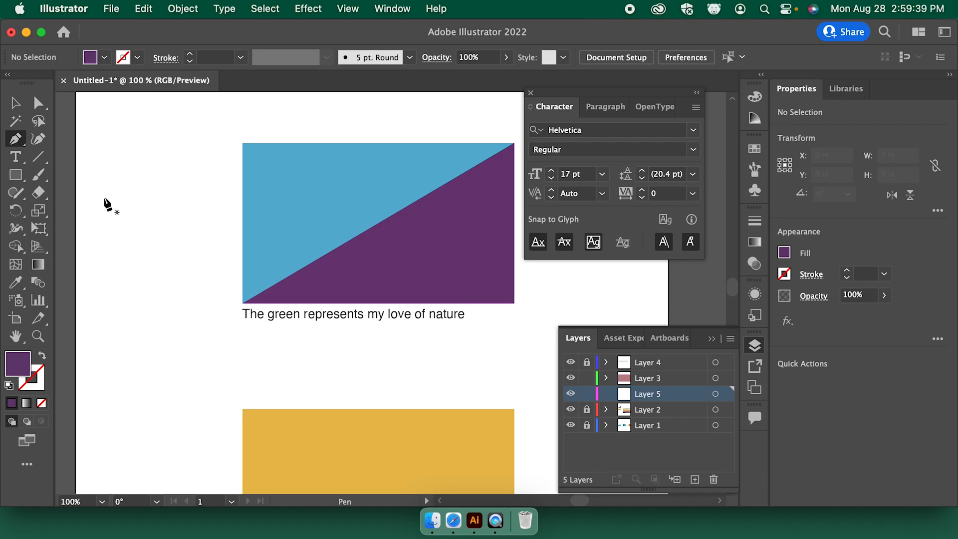
{"action": "left_click", "coordinate": [104, 198]}
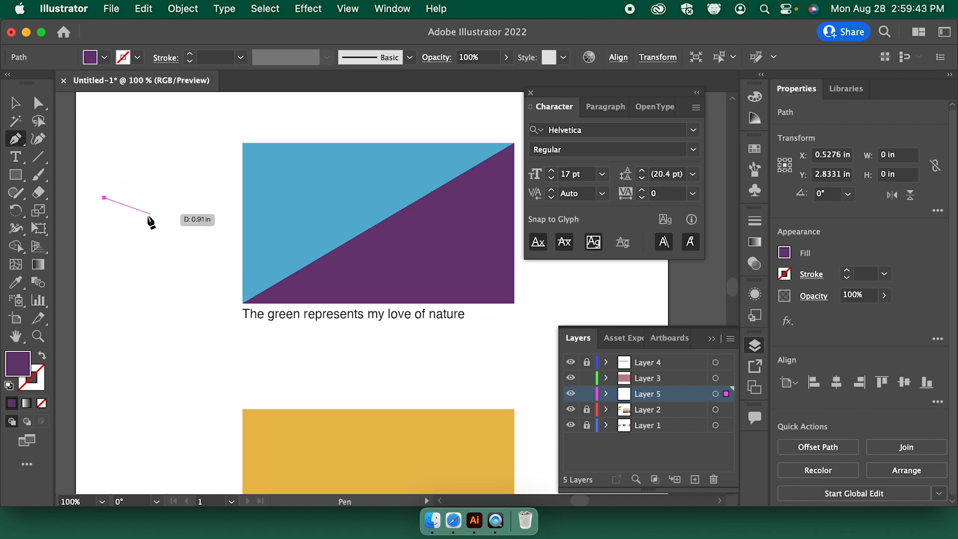
{"action": "left_click_drag", "start_coordinate": [189, 197], "coordinate": [236, 169]}
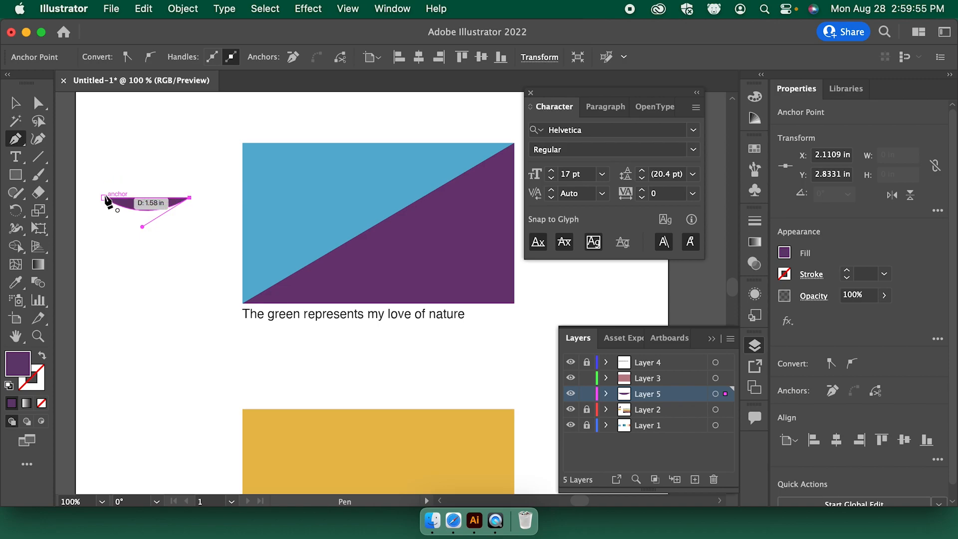
{"action": "left_click_drag", "start_coordinate": [104, 197], "coordinate": [178, 225]}
{"action": "scroll", "coordinate": [65, 223], "scroll_direction": "left", "scroll_amount": 5}
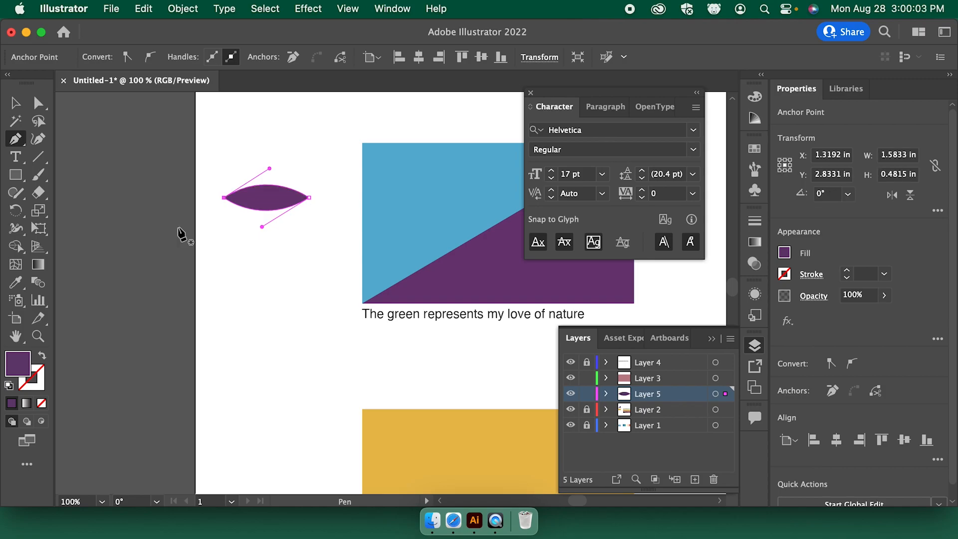
{"action": "key", "text": "v"}
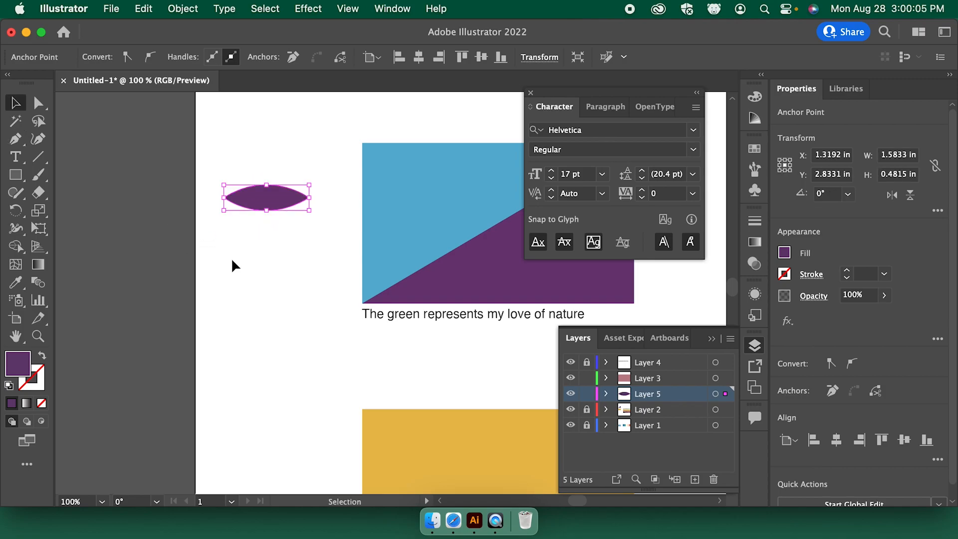
{"action": "left_click", "coordinate": [231, 259]}
Scale the eye shape to about 1.19 by 0.36 in and place it in the rectangle's upper-left blue area
{"action": "left_click_drag", "start_coordinate": [282, 262], "coordinate": [180, 281]}
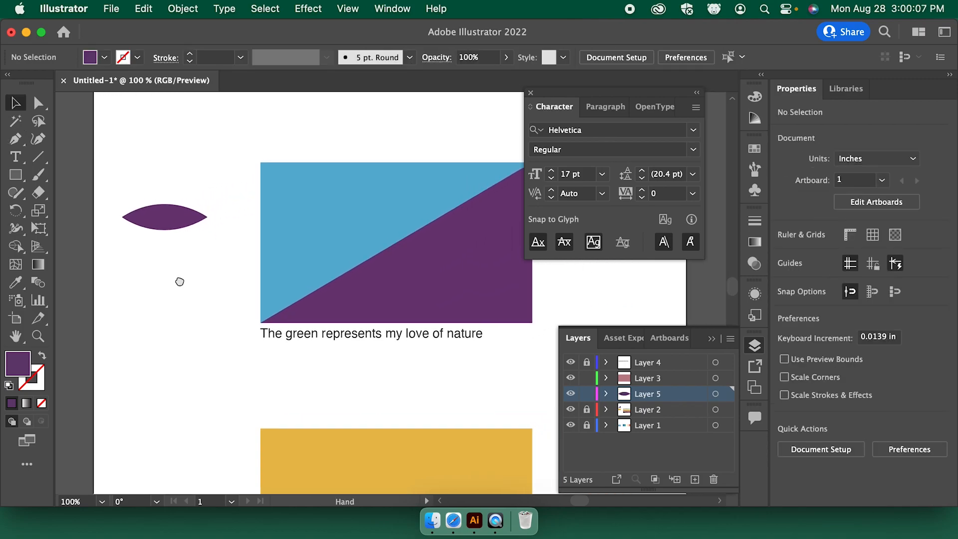
{"action": "left_click", "coordinate": [160, 220]}
{"action": "left_click_drag", "start_coordinate": [209, 206], "coordinate": [321, 195]}
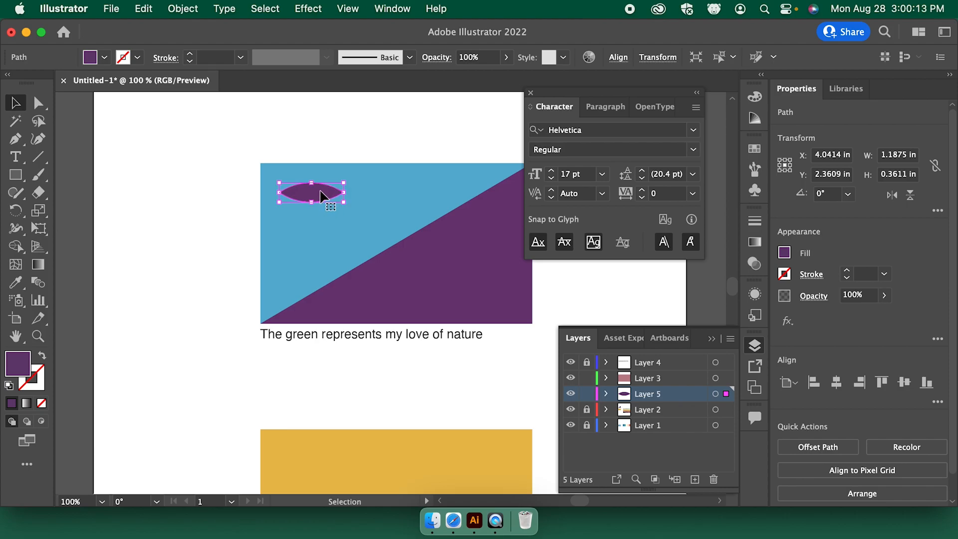
Duplicate the eye shape twice straight down to form an evenly spaced column of three
{"action": "left_click", "coordinate": [321, 203]}
{"action": "left_click", "coordinate": [321, 194]}
{"action": "left_click", "coordinate": [321, 212]}
{"action": "left_click_drag", "start_coordinate": [320, 194], "coordinate": [322, 248]}
{"action": "left_click", "coordinate": [203, 233]}
Shift the middle eye shape to the right of the other two and deselect it
{"action": "key", "text": "space"}
{"action": "left_click_drag", "start_coordinate": [171, 225], "coordinate": [71, 240]}
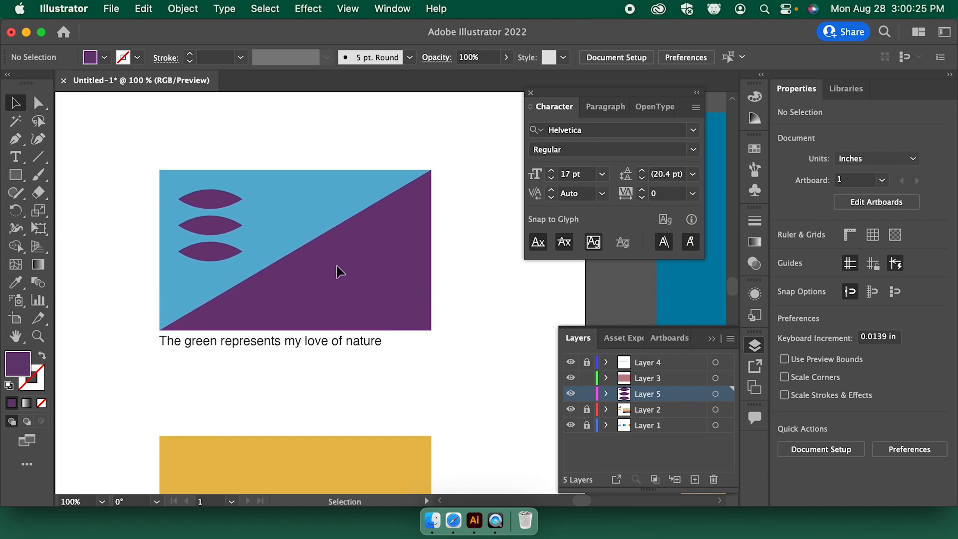
{"action": "left_click_drag", "start_coordinate": [222, 225], "coordinate": [255, 229]}
{"action": "left_click", "coordinate": [134, 239]}
{"action": "left_click", "coordinate": [129, 242]}
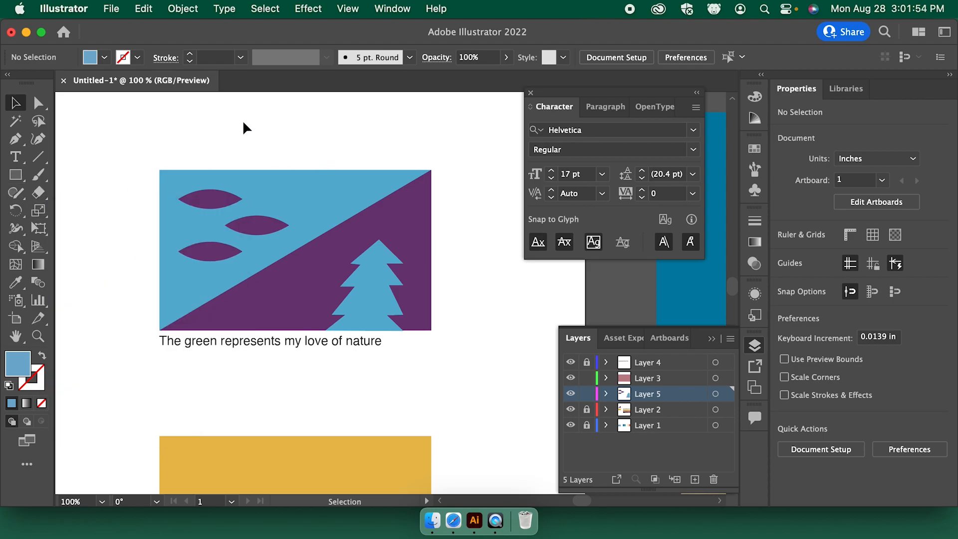
Draw a white (FFFFFF) circle about 0.33 in across, centred in the top eye shape
{"action": "left_click_drag", "start_coordinate": [23, 178], "coordinate": [70, 209]}
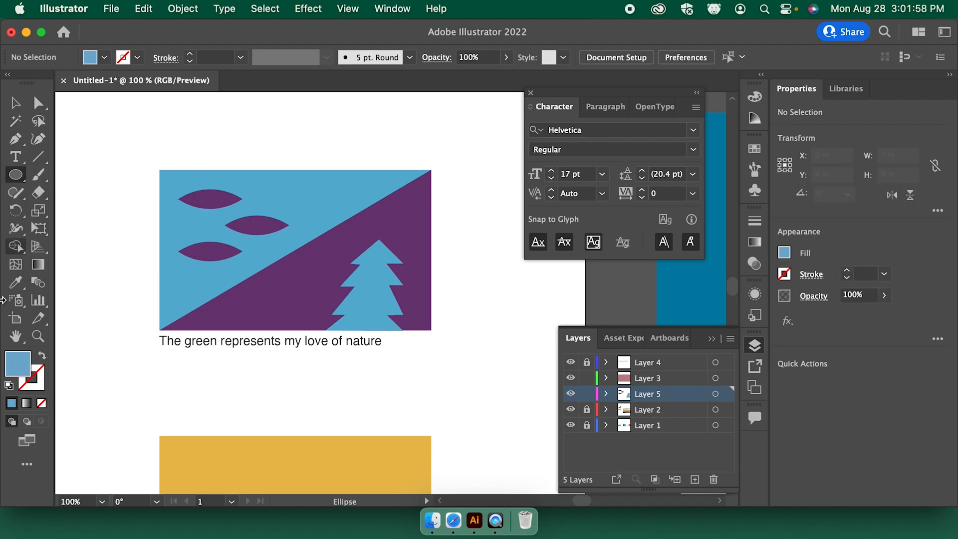
{"action": "double_click", "coordinate": [20, 369]}
{"action": "type", "text": "ffffff"}
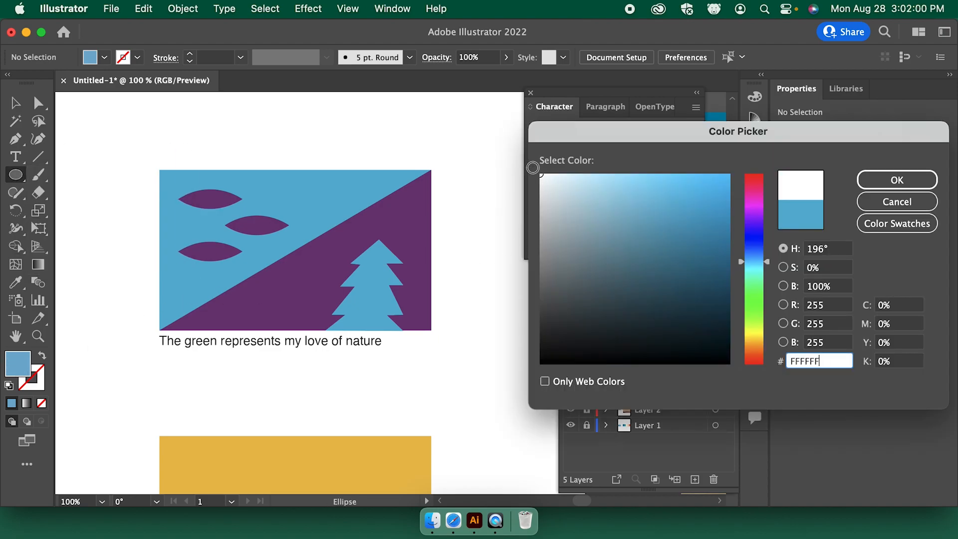
{"action": "left_click", "coordinate": [882, 180]}
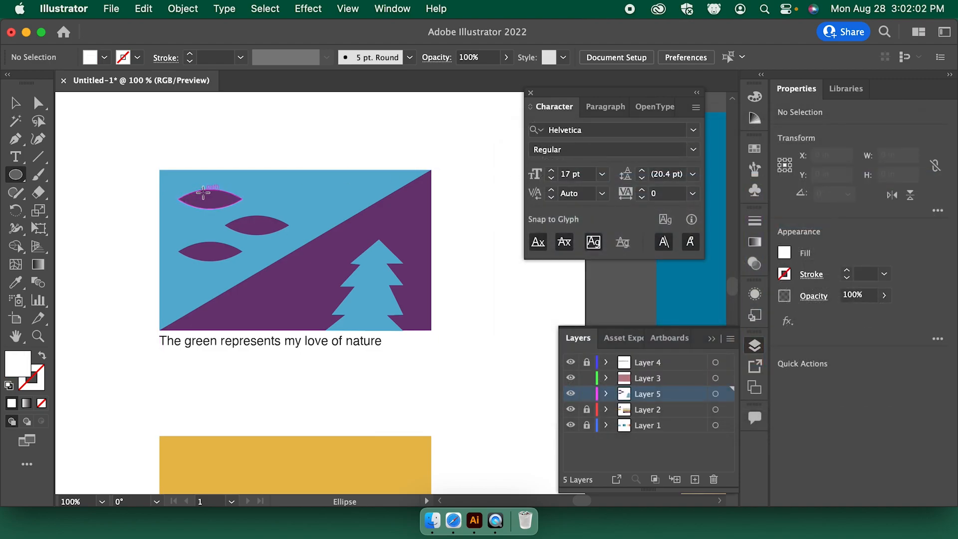
{"action": "mouse_move", "coordinate": [201, 192]}
{"action": "left_mouse_down"}
{"action": "mouse_move", "coordinate": [215, 206]}
{"action": "mouse_move", "coordinate": [213, 198]}
{"action": "left_mouse_up"}
{"action": "key", "text": "v"}
{"action": "left_click", "coordinate": [226, 141]}
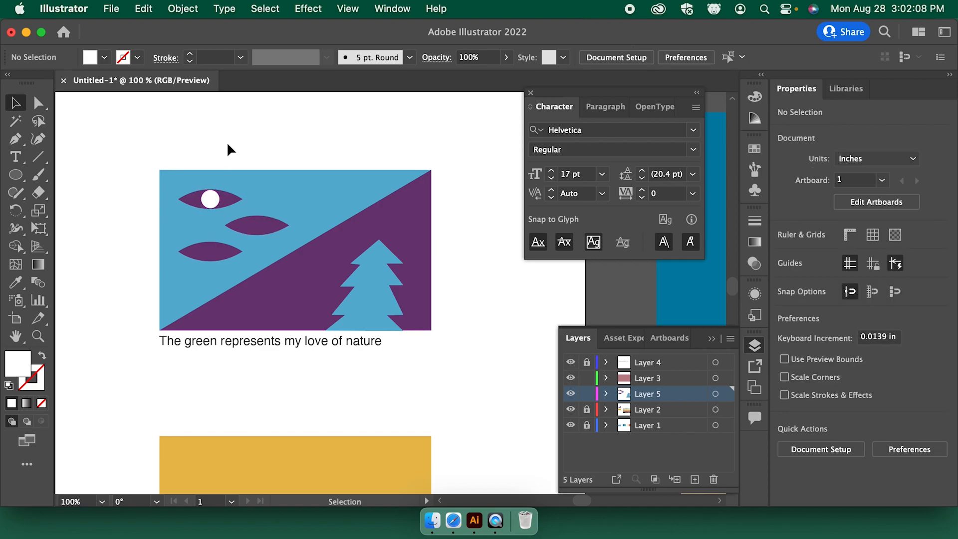
Shrink the white circle around its centre to about 0.28 in across
{"action": "left_click", "coordinate": [212, 200]}
{"action": "key", "text": "super+equal"}
{"action": "key", "text": "super+equal"}
{"action": "key", "text": "super+equal"}
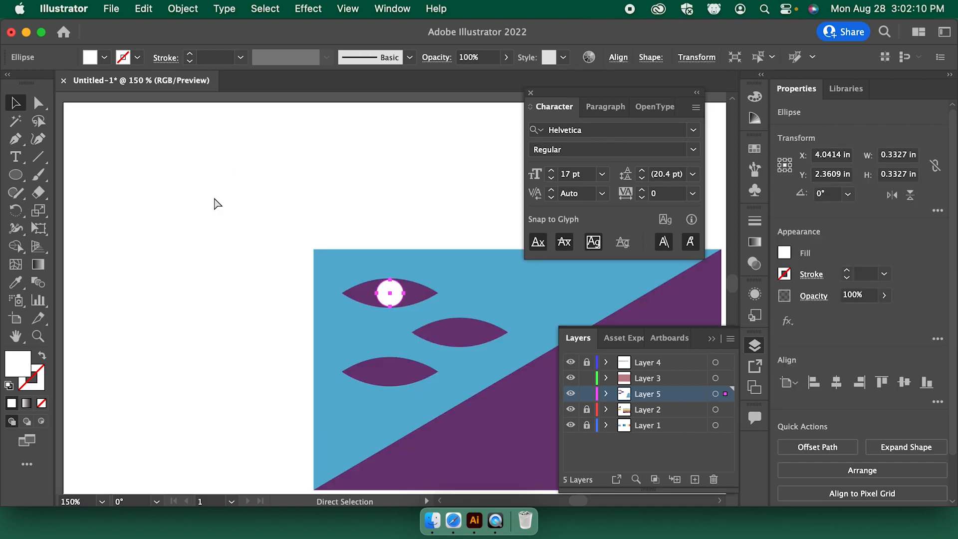
{"action": "left_click_drag", "start_coordinate": [213, 203], "coordinate": [129, 200]}
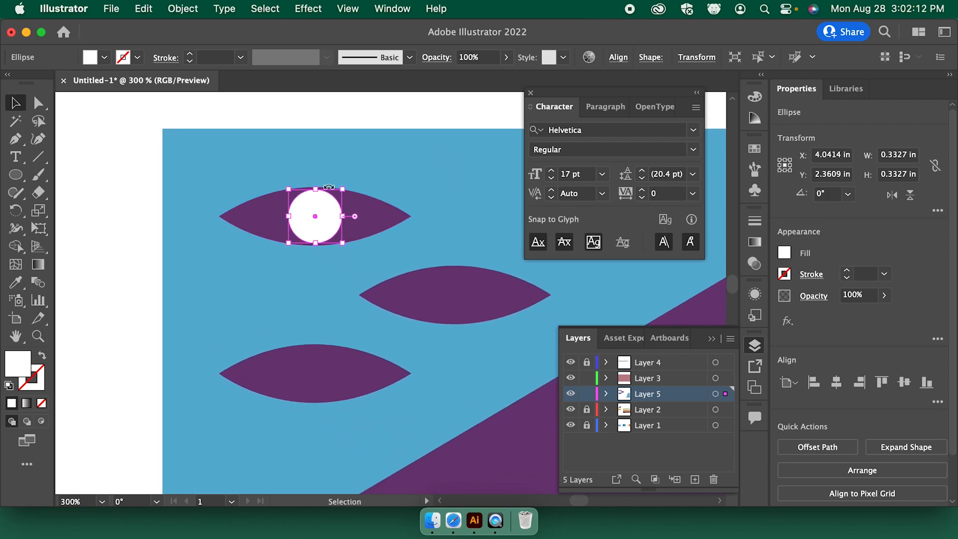
{"action": "left_click_drag", "start_coordinate": [343, 190], "coordinate": [339, 193]}
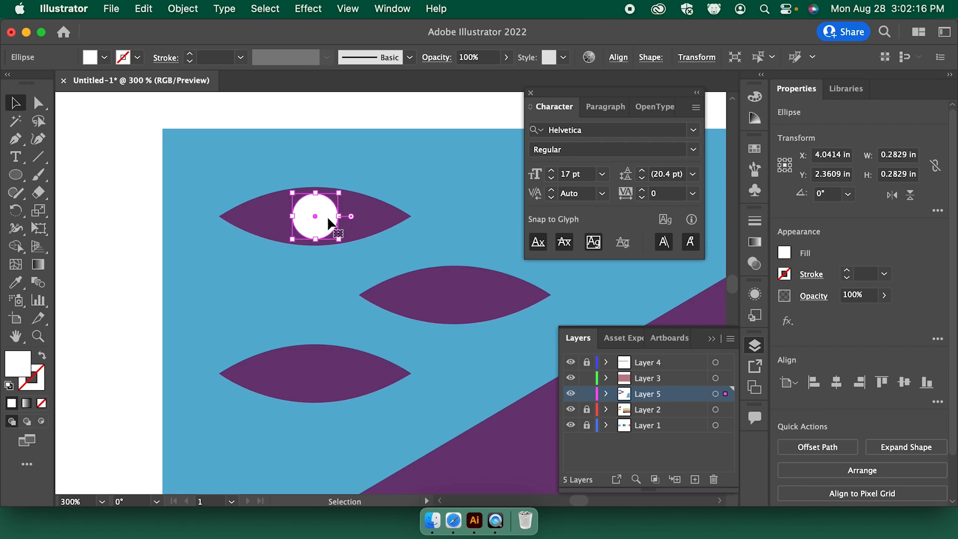
Copy the white circle into the centres of the other two eye shapes and deselect
{"action": "left_click_drag", "start_coordinate": [327, 228], "coordinate": [315, 374]}
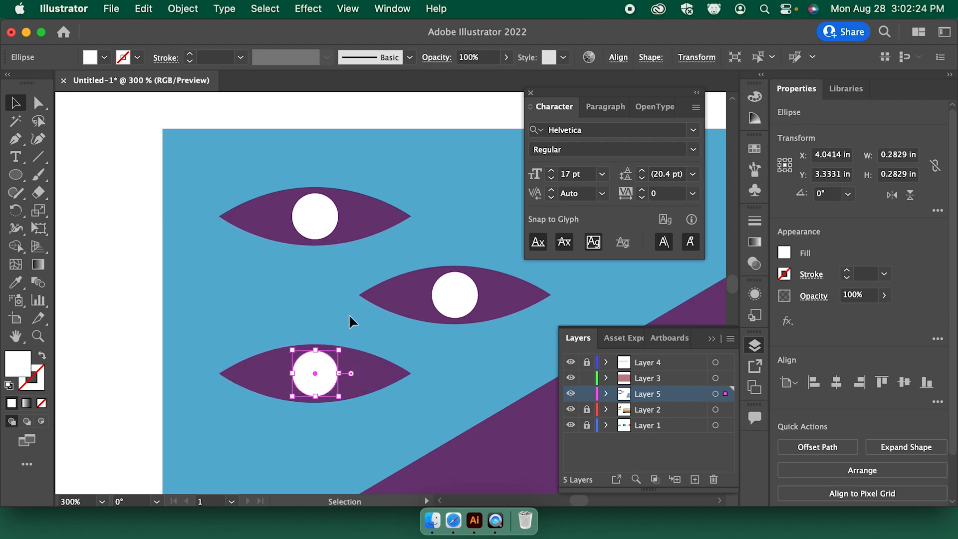
{"action": "key", "text": "super+minus"}
{"action": "key", "text": "super+minus"}
{"action": "key", "text": "super+minus"}
{"action": "left_click", "coordinate": [268, 297]}
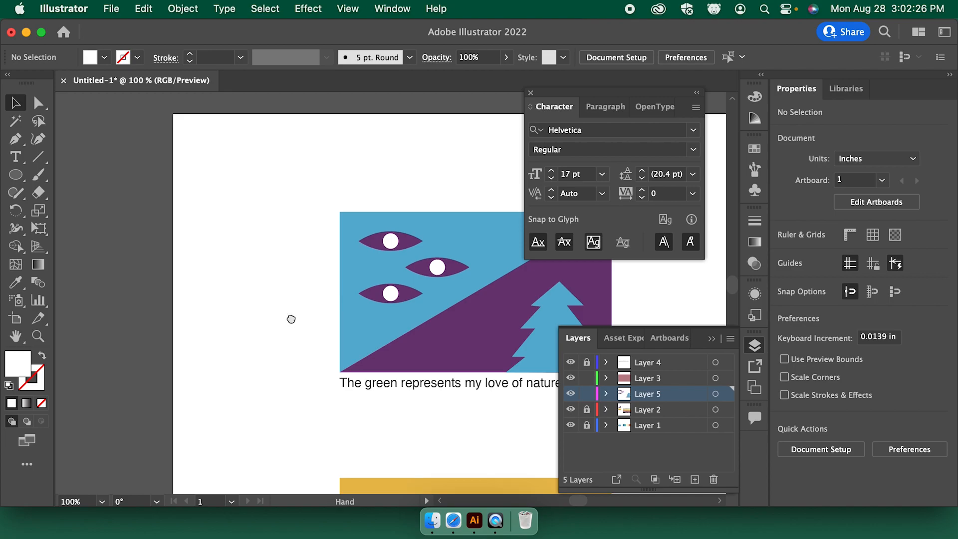
{"action": "left_click_drag", "start_coordinate": [293, 316], "coordinate": [130, 315]}
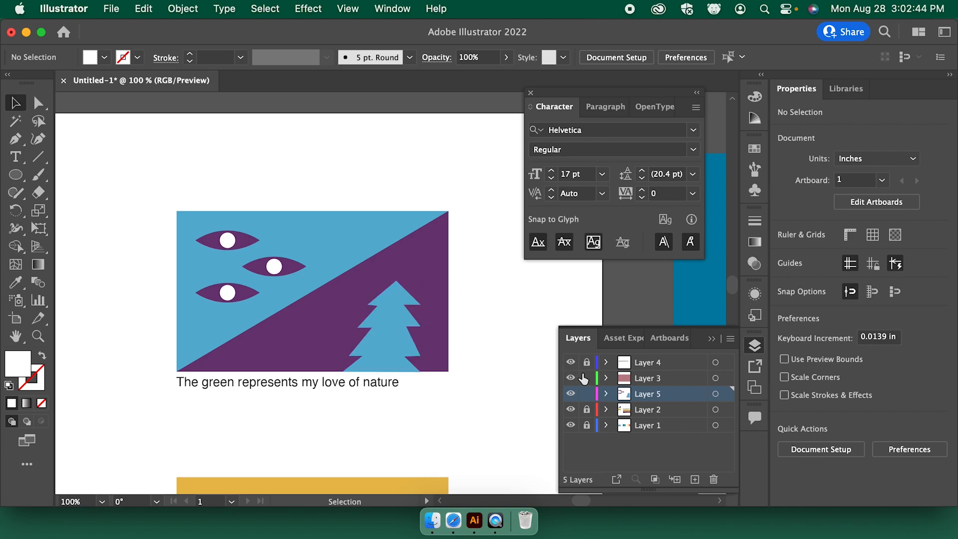
Unlock Layers 2 and 1 and fill the purple diagonal triangle with magenta (E200A8)
{"action": "left_click_drag", "start_coordinate": [586, 411], "coordinate": [586, 425]}
{"action": "left_click", "coordinate": [331, 338]}
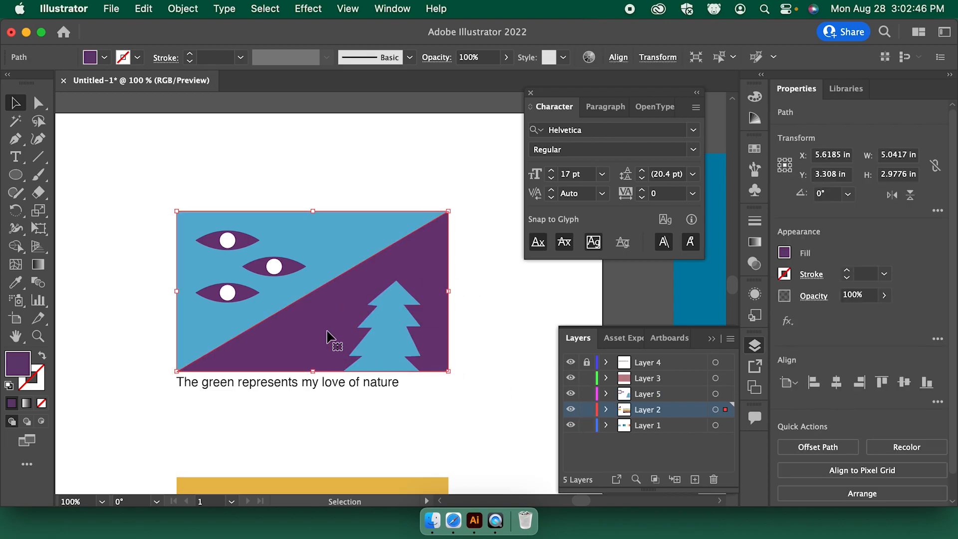
{"action": "double_click", "coordinate": [17, 369]}
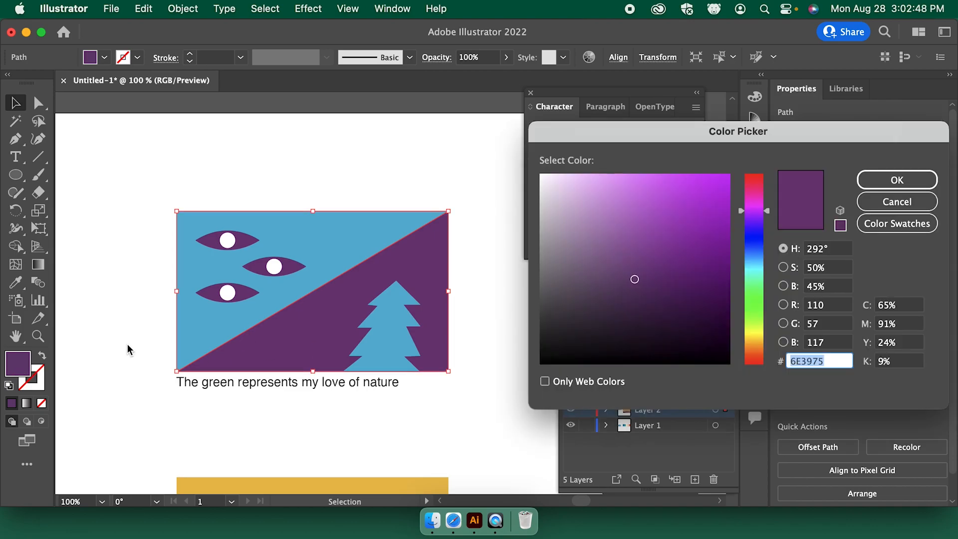
{"action": "left_click", "coordinate": [754, 197]}
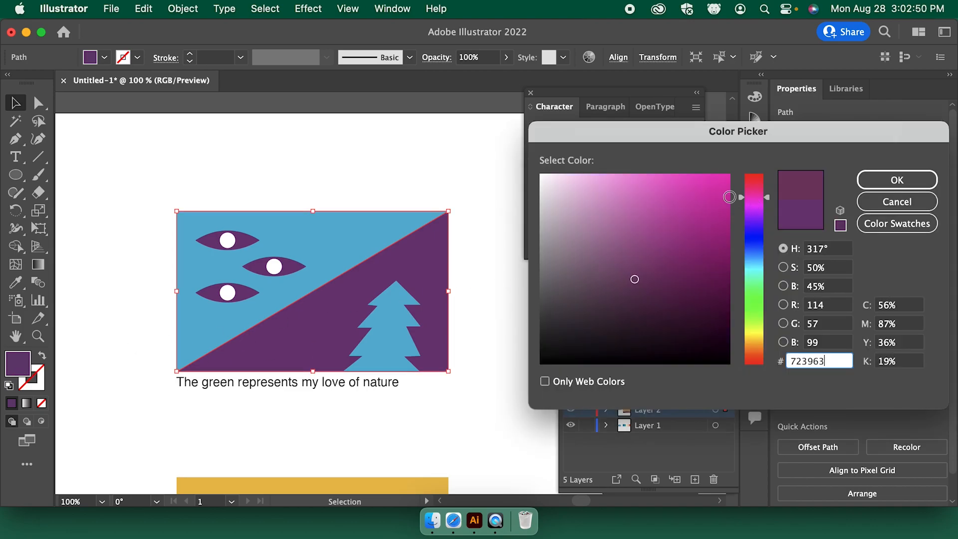
{"action": "left_click", "coordinate": [734, 195]}
{"action": "left_click", "coordinate": [887, 180]}
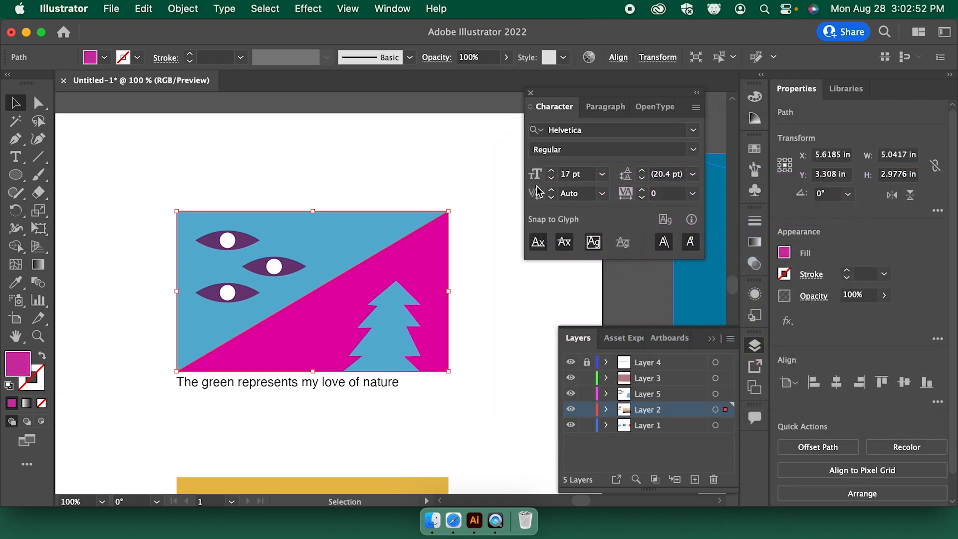
Change the diagonal triangle's fill to a dark red and deselect it
{"action": "double_click", "coordinate": [20, 364]}
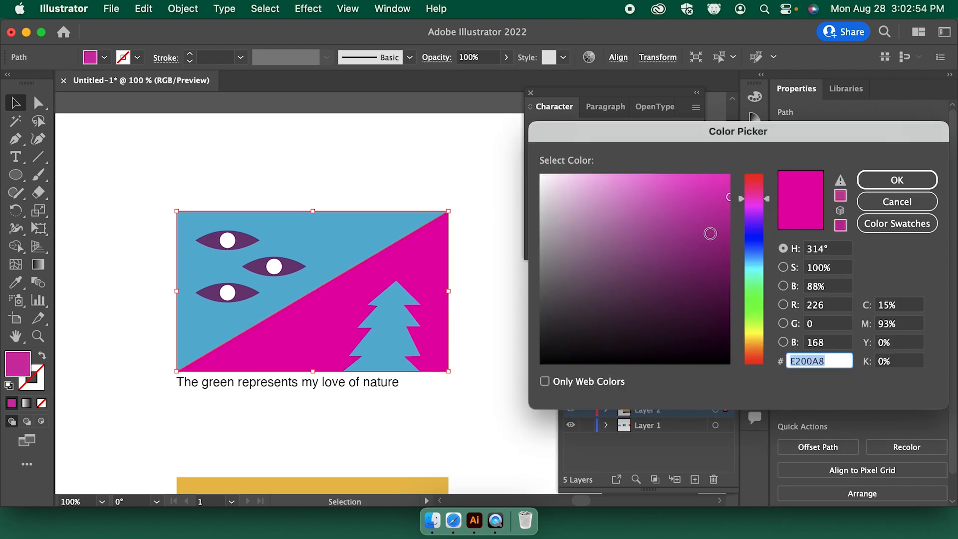
{"action": "left_click_drag", "start_coordinate": [756, 195], "coordinate": [764, 177]}
{"action": "left_click", "coordinate": [648, 241]}
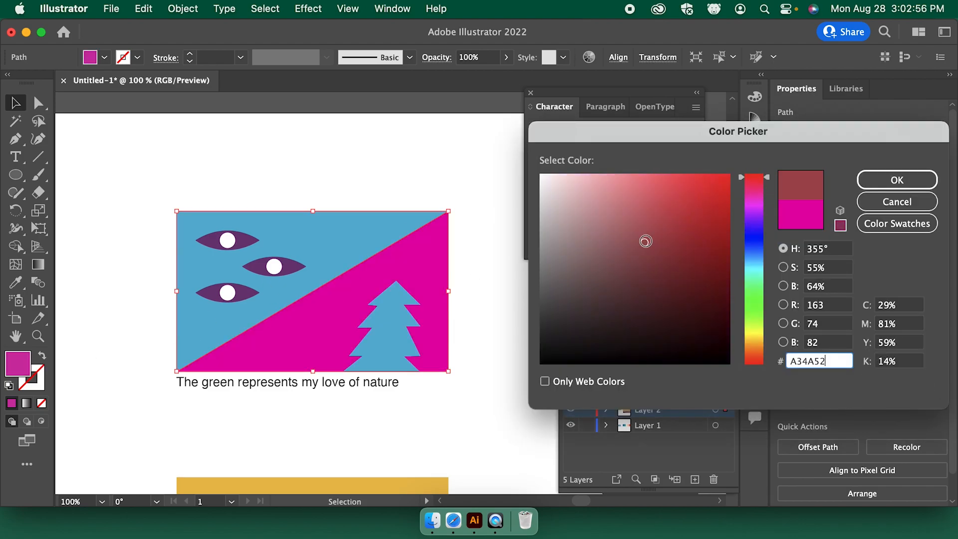
{"action": "left_click", "coordinate": [677, 241]}
{"action": "left_click", "coordinate": [897, 180]}
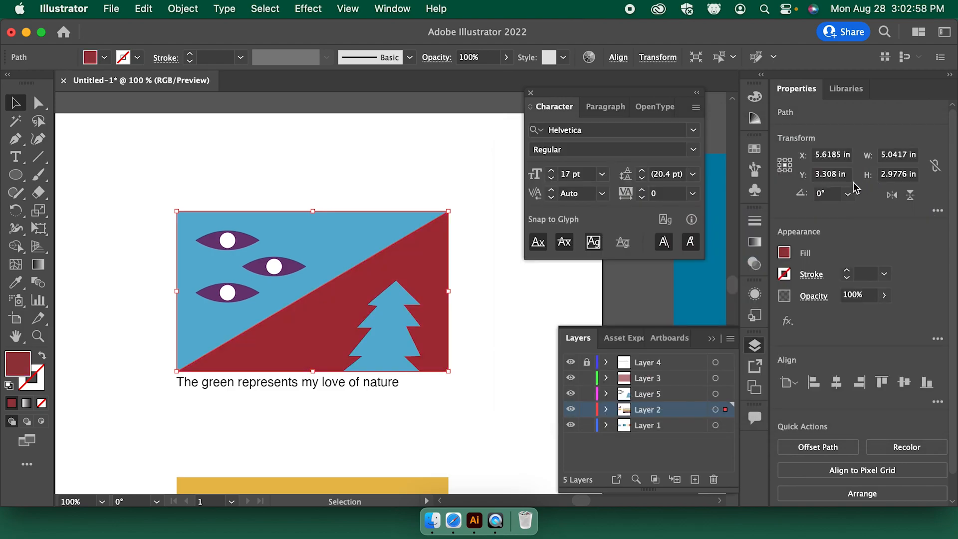
{"action": "left_click", "coordinate": [431, 172]}
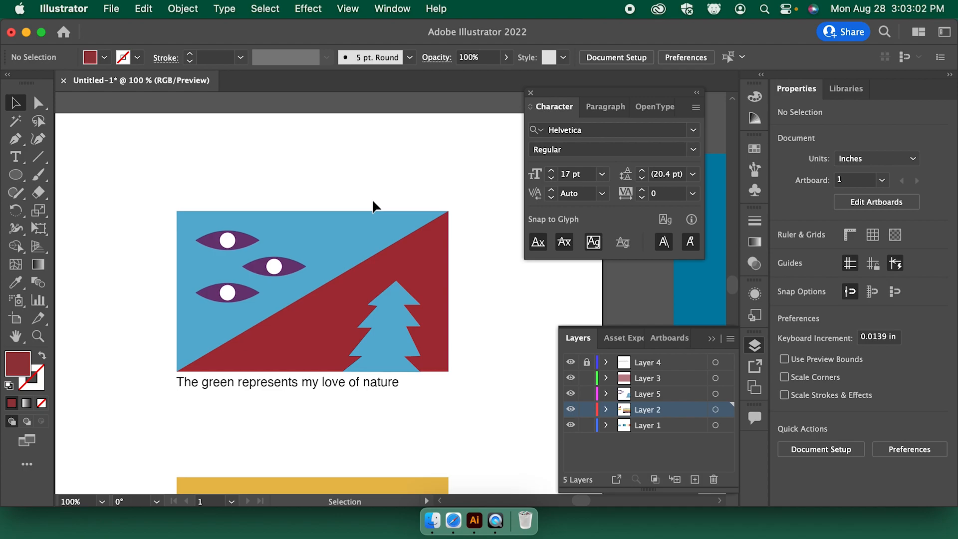
Switch to Safari to check the goals and schedule on the Project 2 flags assignment page, and return to Illustrator
{"action": "key", "text": "super+minus"}
{"action": "key", "text": "super+minus"}
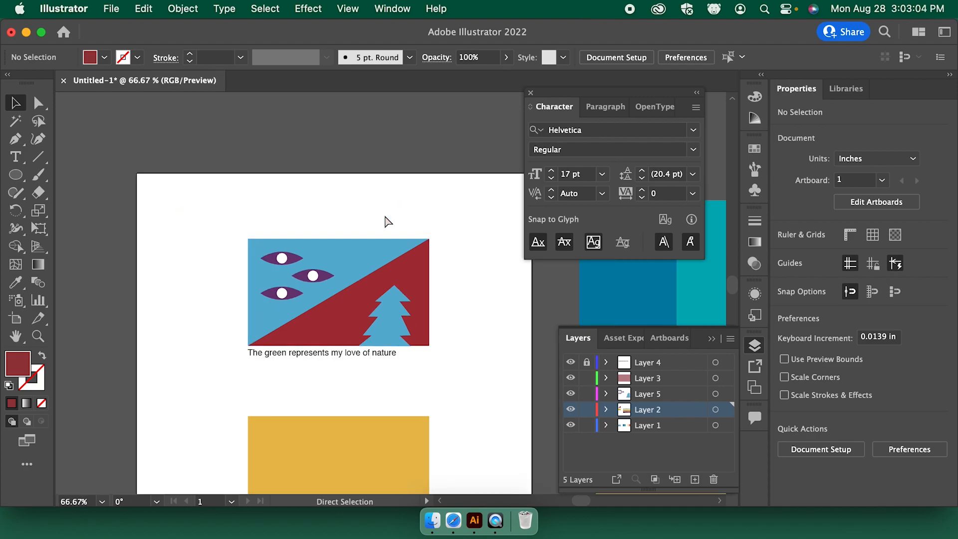
{"action": "key", "text": "space"}
{"action": "left_click_drag", "start_coordinate": [454, 323], "coordinate": [369, 241]}
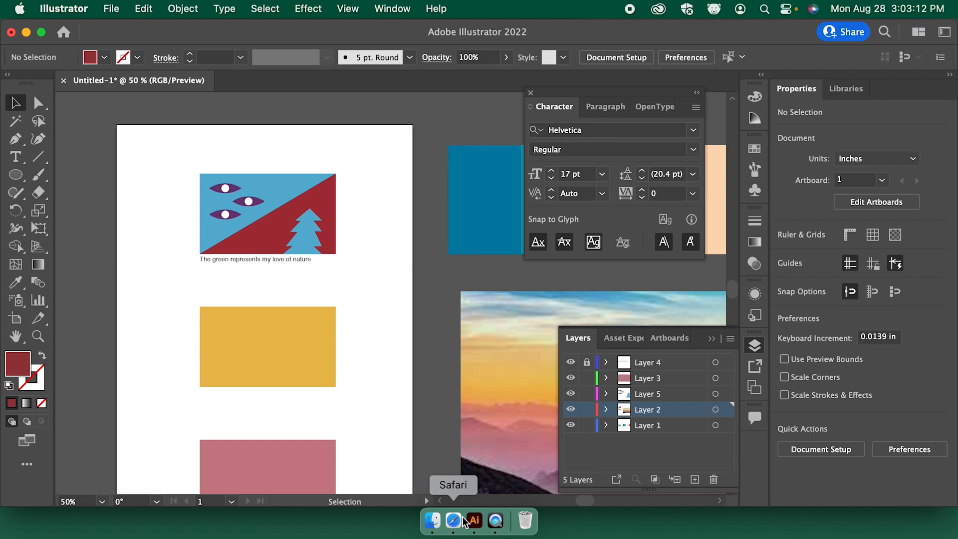
{"action": "left_click", "coordinate": [452, 520]}
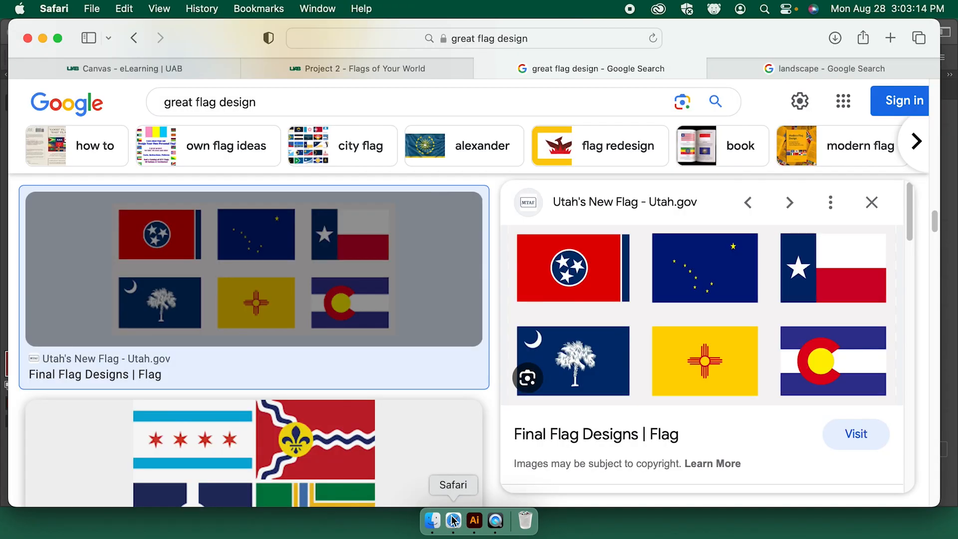
{"action": "left_click", "coordinate": [346, 70]}
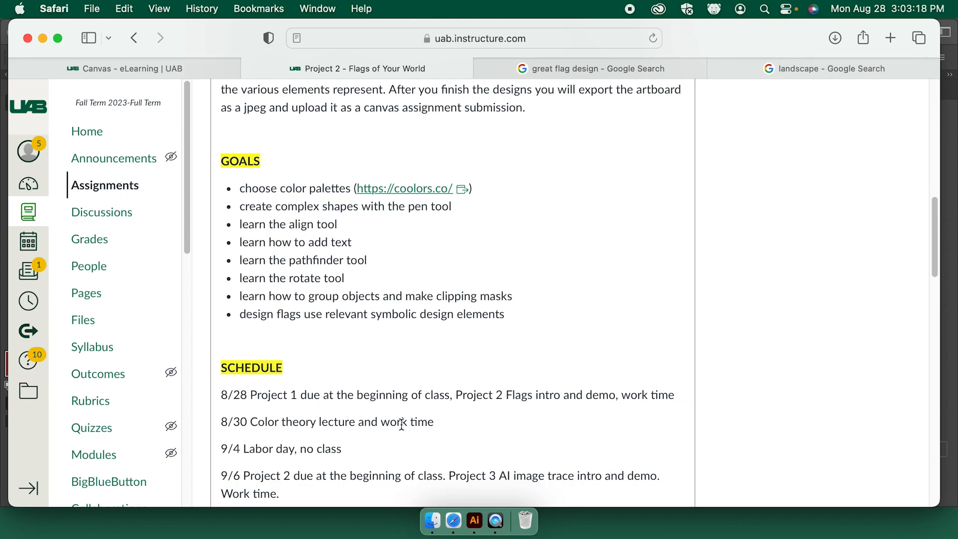
{"action": "left_click", "coordinate": [474, 521]}
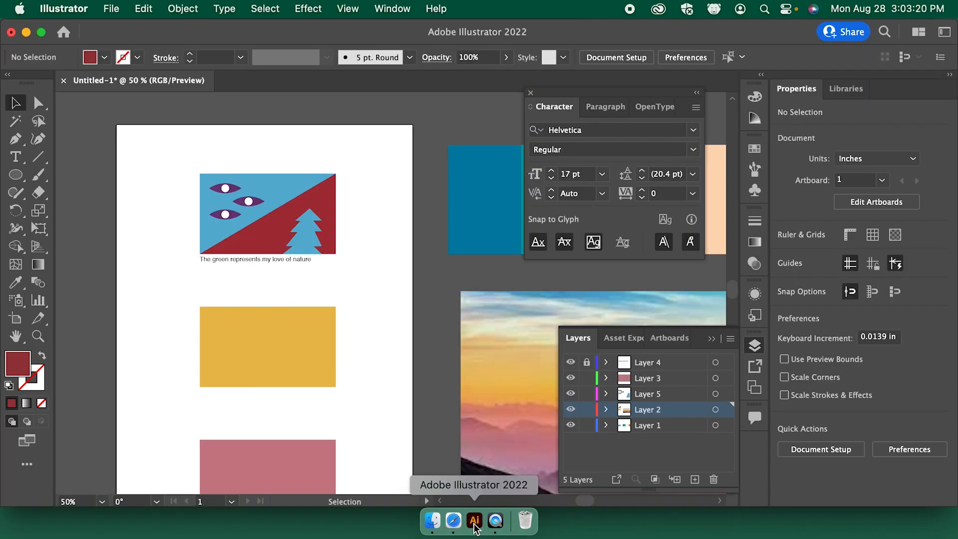
Lock Layers 3, 5, 2 and 1 and create a new layer above Layer 4
{"action": "left_click_drag", "start_coordinate": [393, 322], "coordinate": [384, 265]}
{"action": "key", "text": "super+equal"}
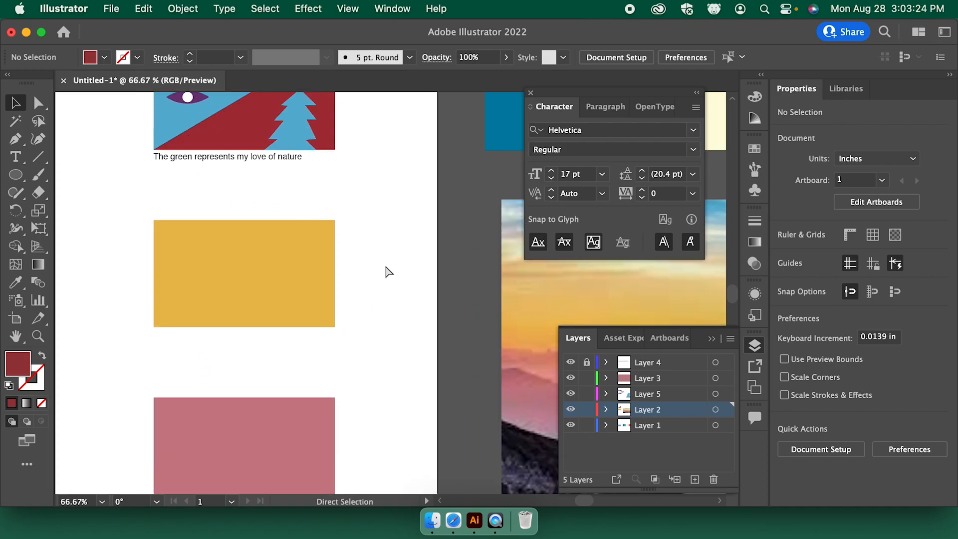
{"action": "key", "text": "super+minus"}
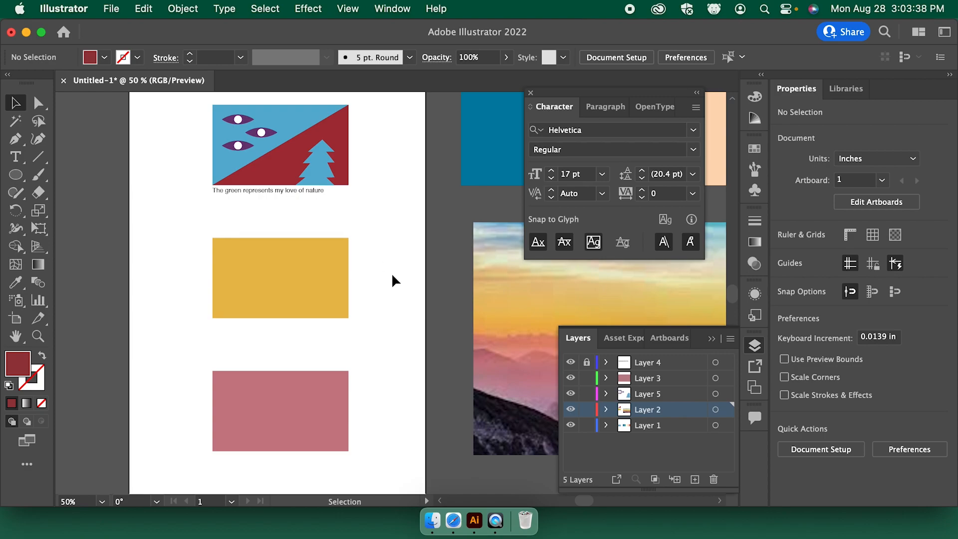
{"action": "left_click_drag", "start_coordinate": [587, 378], "coordinate": [589, 425]}
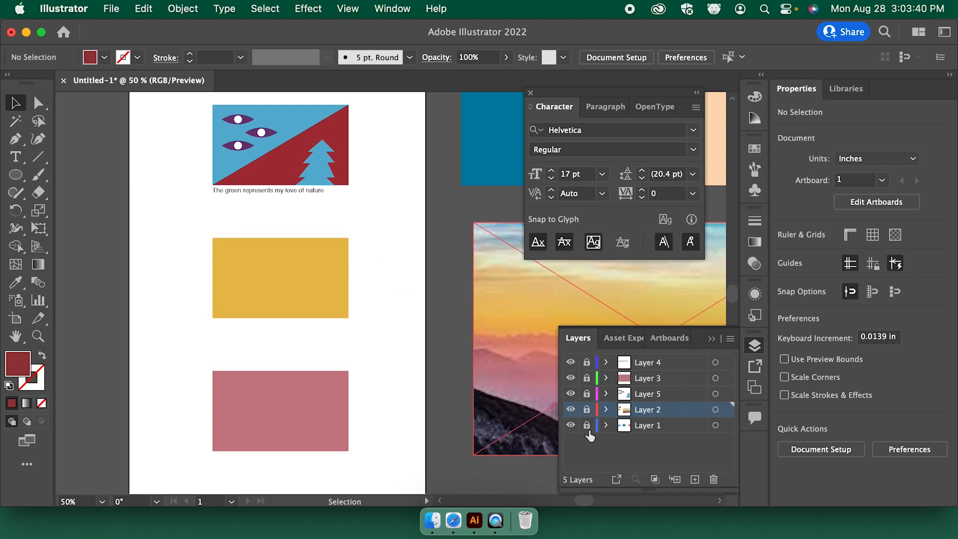
{"action": "left_click", "coordinate": [646, 364]}
{"action": "left_click", "coordinate": [695, 479]}
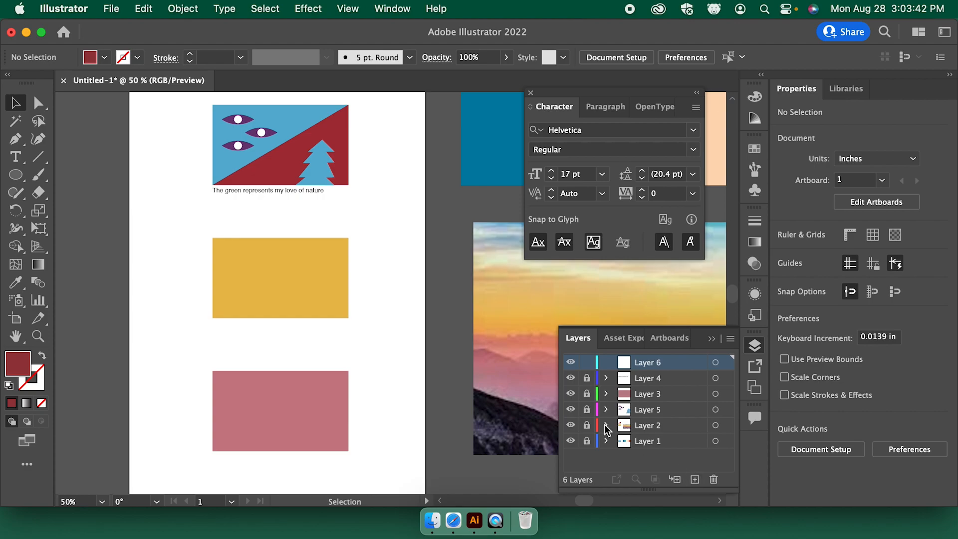
Draw a dark red circle about 0.75 in across in the upper middle of the yellow rectangle
{"action": "key", "text": "super+equal"}
{"action": "key", "text": "super+equal"}
{"action": "key", "text": "space"}
{"action": "left_click_drag", "start_coordinate": [247, 290], "coordinate": [412, 319]}
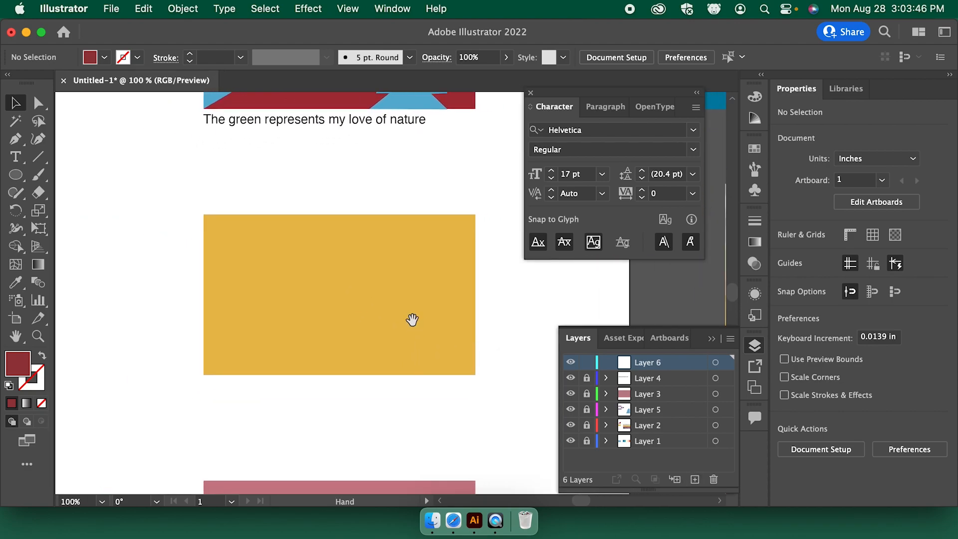
{"action": "key", "text": "super+equal"}
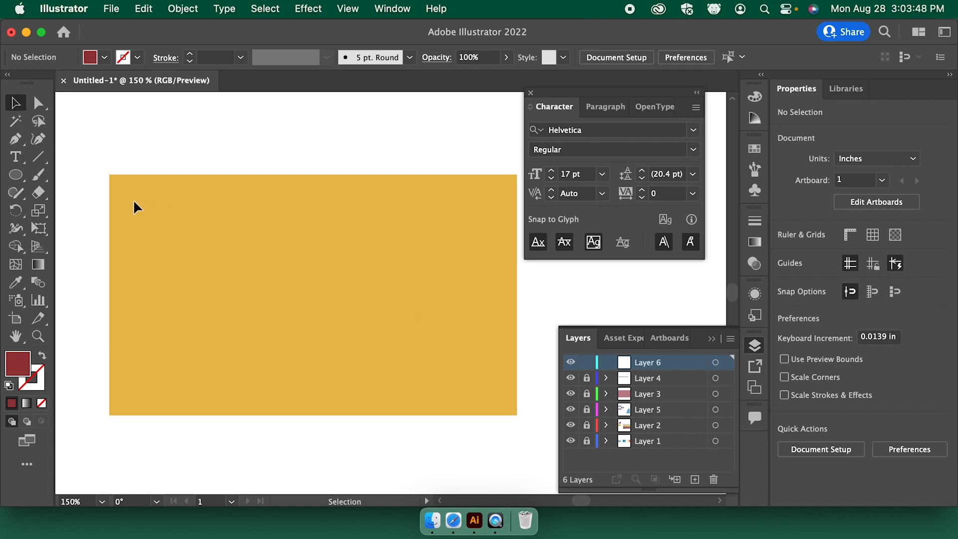
{"action": "left_click", "coordinate": [15, 176]}
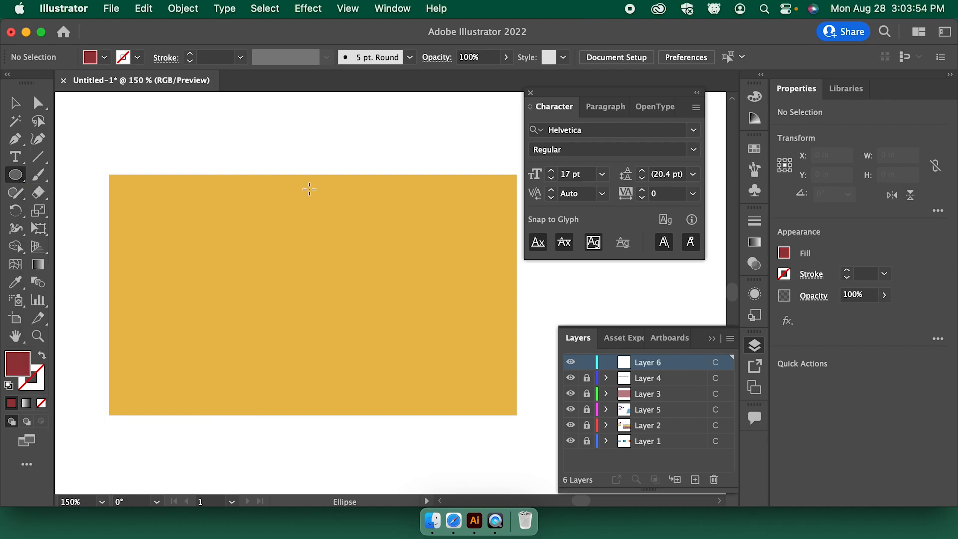
{"action": "left_click_drag", "start_coordinate": [276, 212], "coordinate": [349, 271]}
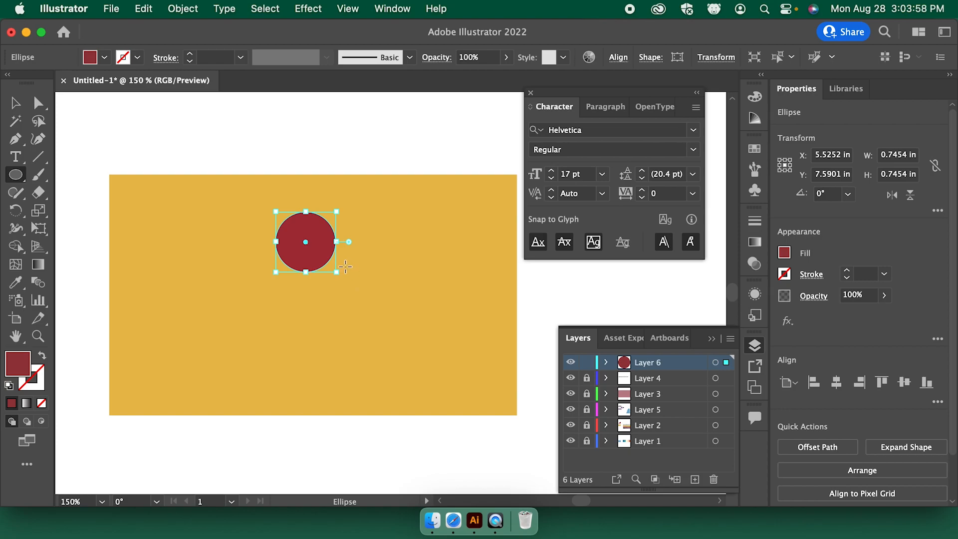
Place three copies of the red circle so that the four form a diamond, with the lowest centred under the original
{"action": "key", "text": "v"}
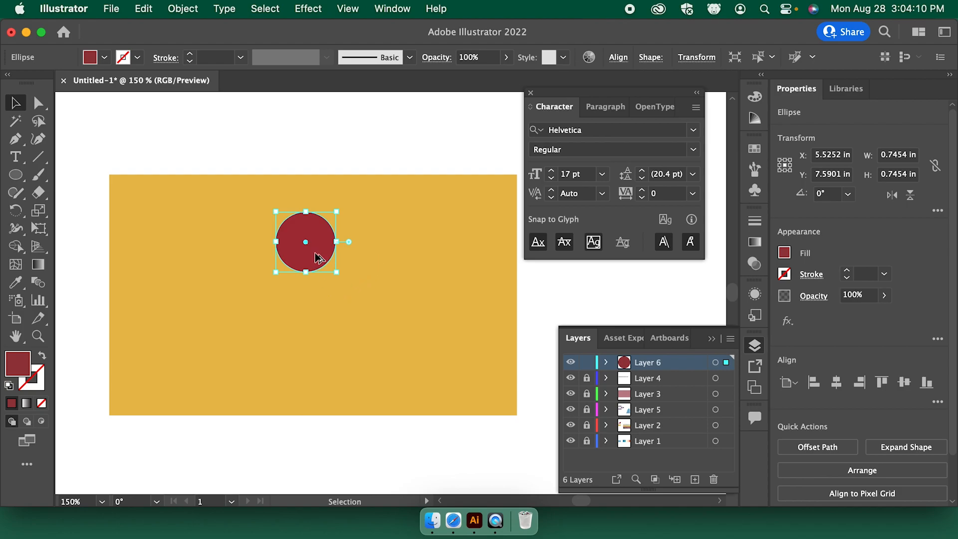
{"action": "left_click_drag", "start_coordinate": [316, 257], "coordinate": [238, 296]}
{"action": "left_click_drag", "start_coordinate": [390, 299], "coordinate": [398, 312]}
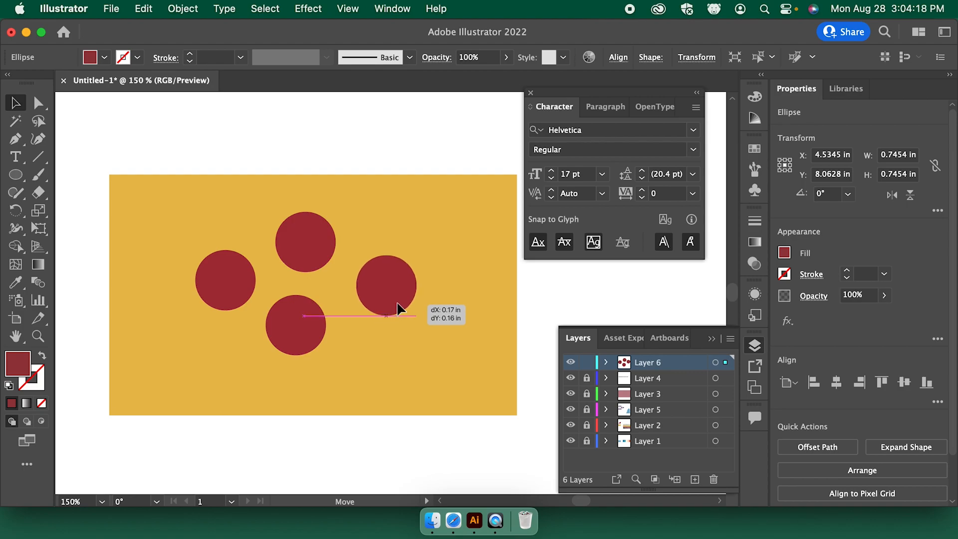
{"action": "mouse_move", "coordinate": [298, 330]}
{"action": "left_mouse_down"}
{"action": "mouse_move", "coordinate": [321, 328]}
{"action": "mouse_move", "coordinate": [307, 327]}
{"action": "left_mouse_up"}
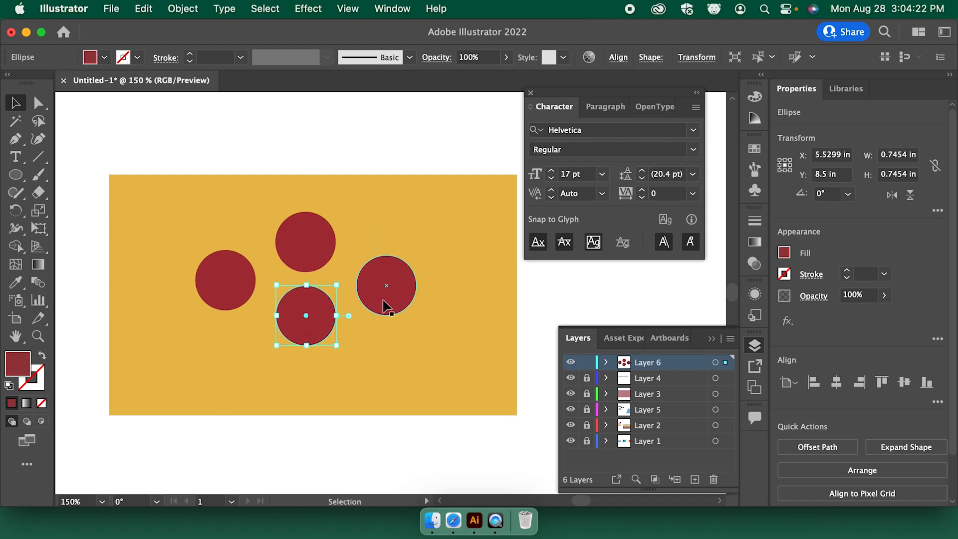
Move the left, right and lower circles inward so they overlap the top one in a tight cluster, and deselect
{"action": "left_click_drag", "start_coordinate": [385, 306], "coordinate": [366, 299]}
{"action": "left_click_drag", "start_coordinate": [235, 288], "coordinate": [268, 259]}
{"action": "left_click_drag", "start_coordinate": [366, 285], "coordinate": [351, 259]}
{"action": "left_click_drag", "start_coordinate": [316, 326], "coordinate": [315, 285]}
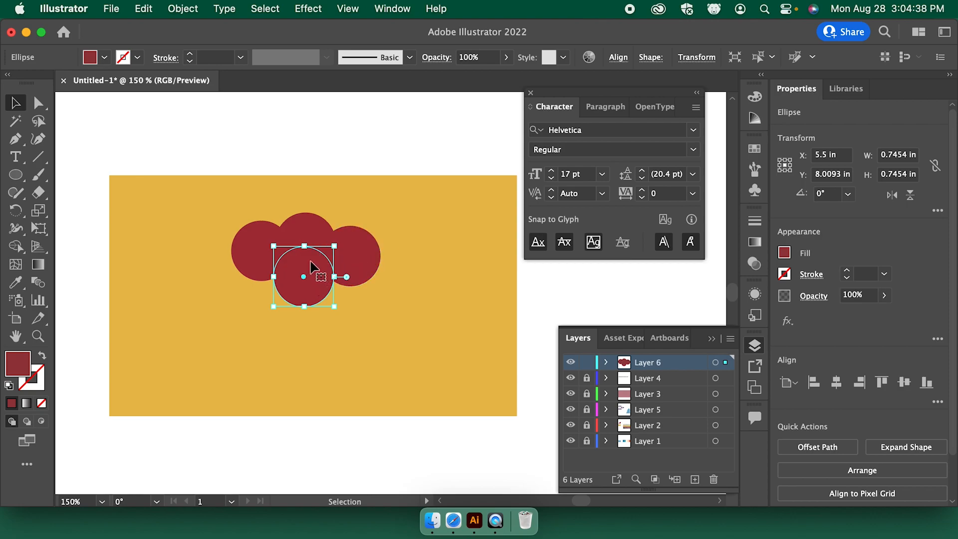
{"action": "left_click", "coordinate": [429, 264]}
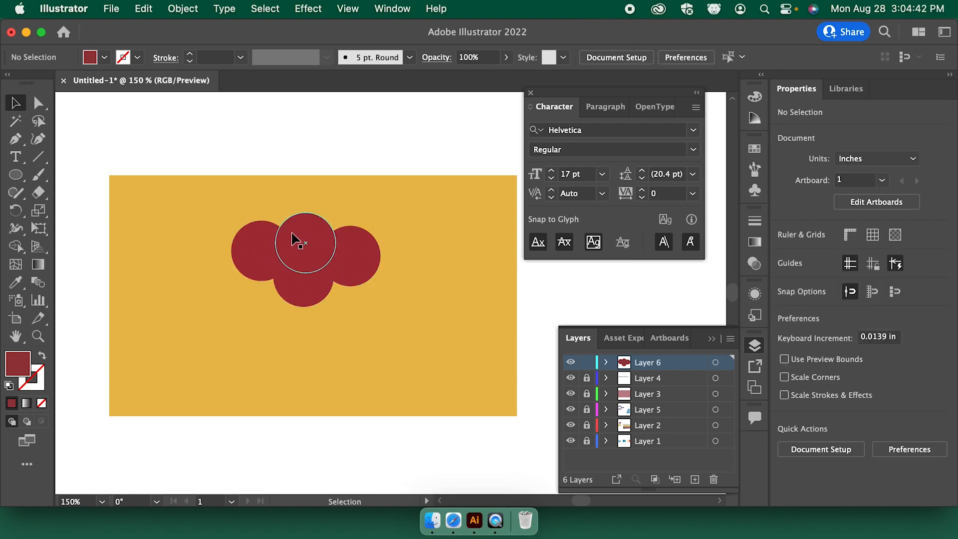
Fill the right circle of the cluster with brown and the lower circle with dark green
{"action": "left_click", "coordinate": [351, 271]}
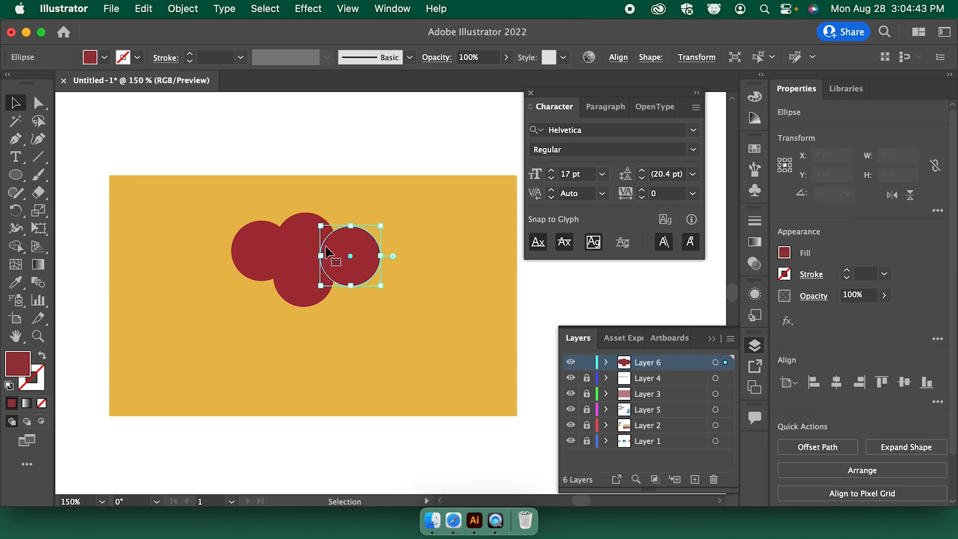
{"action": "left_click", "coordinate": [104, 57]}
{"action": "left_click", "coordinate": [126, 104]}
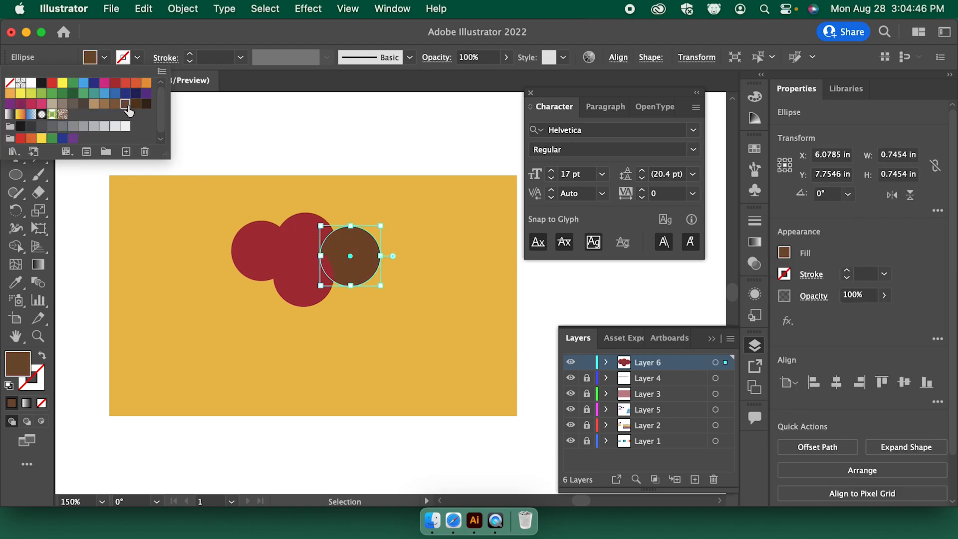
{"action": "left_click", "coordinate": [303, 274]}
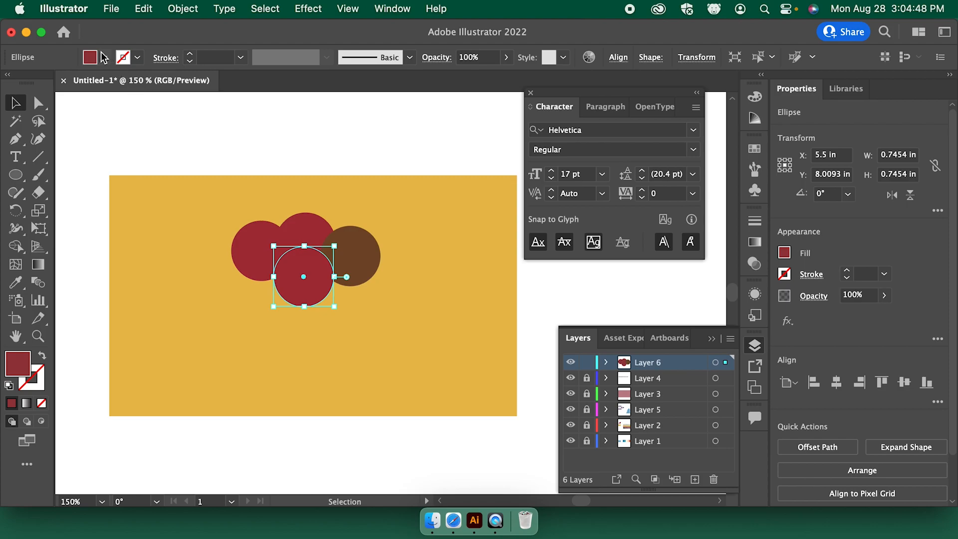
{"action": "left_click", "coordinate": [104, 56]}
{"action": "left_click", "coordinate": [73, 93]}
Fill the left circle of the cluster with beige and deselect it
{"action": "left_click", "coordinate": [297, 234]}
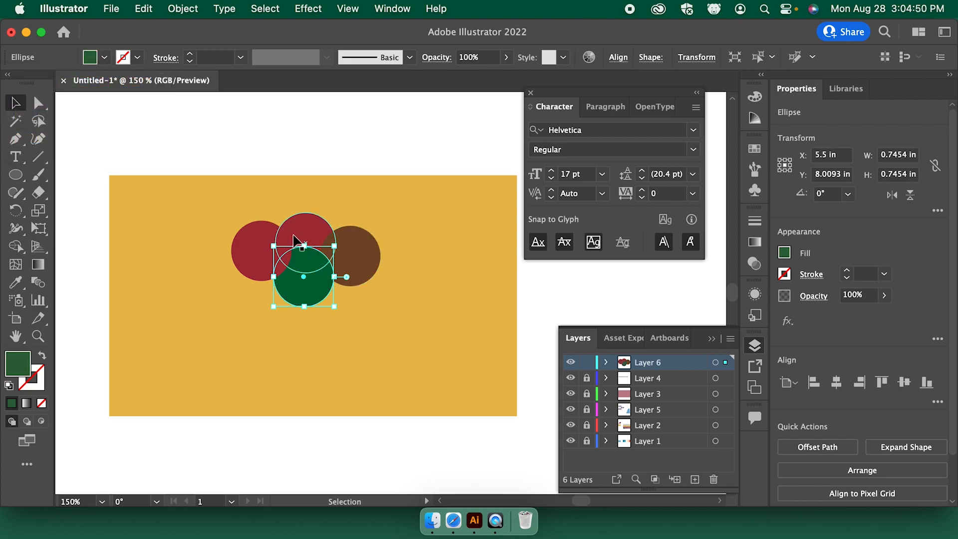
{"action": "left_click", "coordinate": [258, 249]}
{"action": "left_click", "coordinate": [105, 56]}
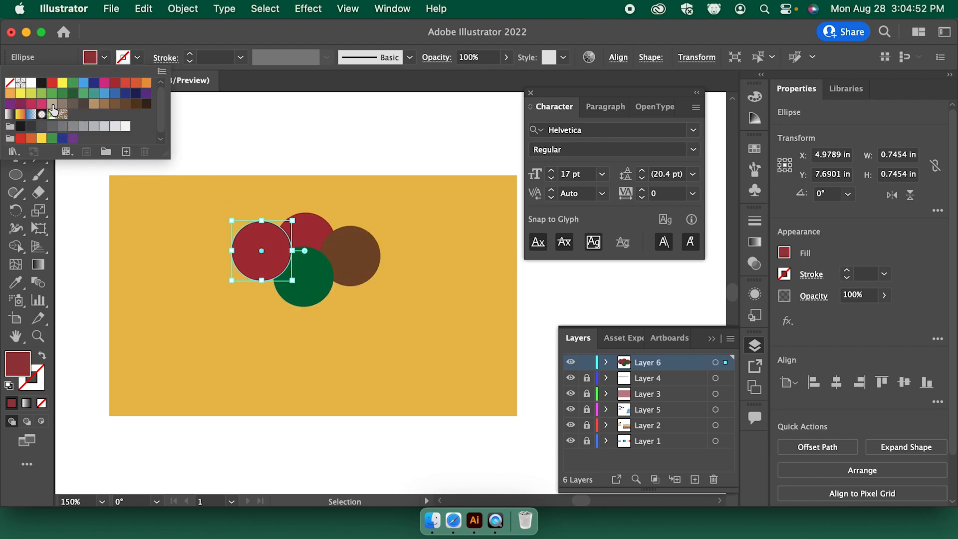
{"action": "left_click", "coordinate": [52, 104]}
{"action": "left_click", "coordinate": [291, 192]}
{"action": "left_click", "coordinate": [409, 216]}
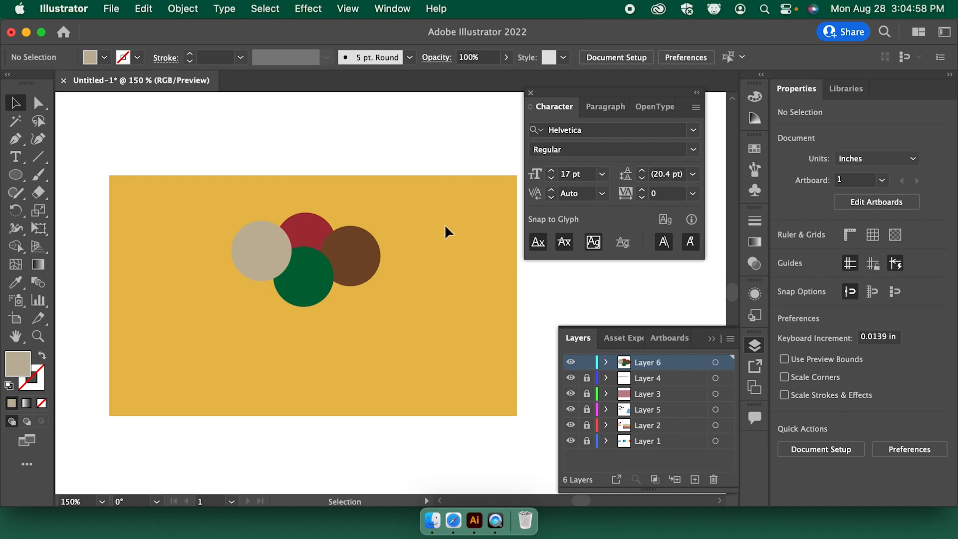
Bring up the Pathfinder shape operations
{"action": "left_click", "coordinate": [392, 9]}
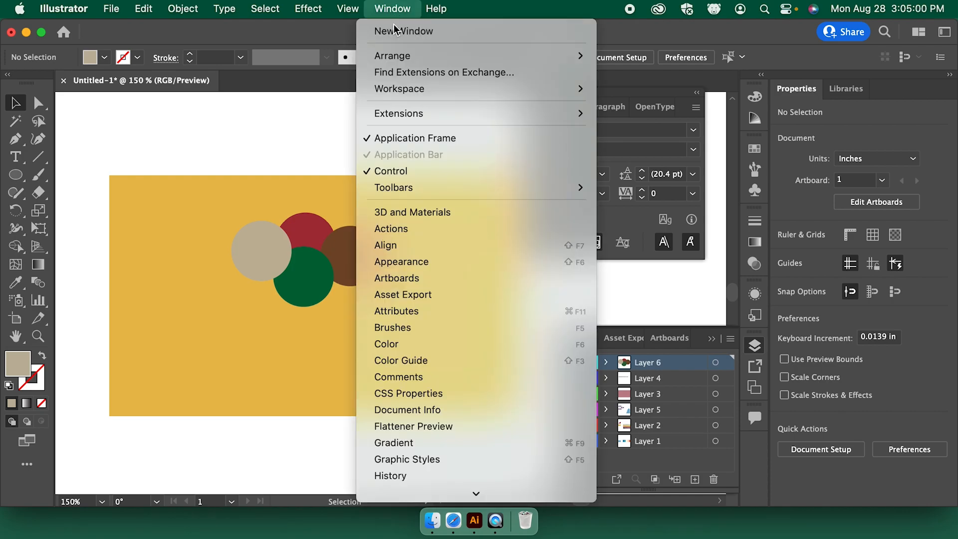
{"action": "scroll", "coordinate": [421, 201], "scroll_direction": "down", "scroll_amount": 1}
{"action": "scroll", "coordinate": [421, 200], "scroll_direction": "down", "scroll_amount": 5}
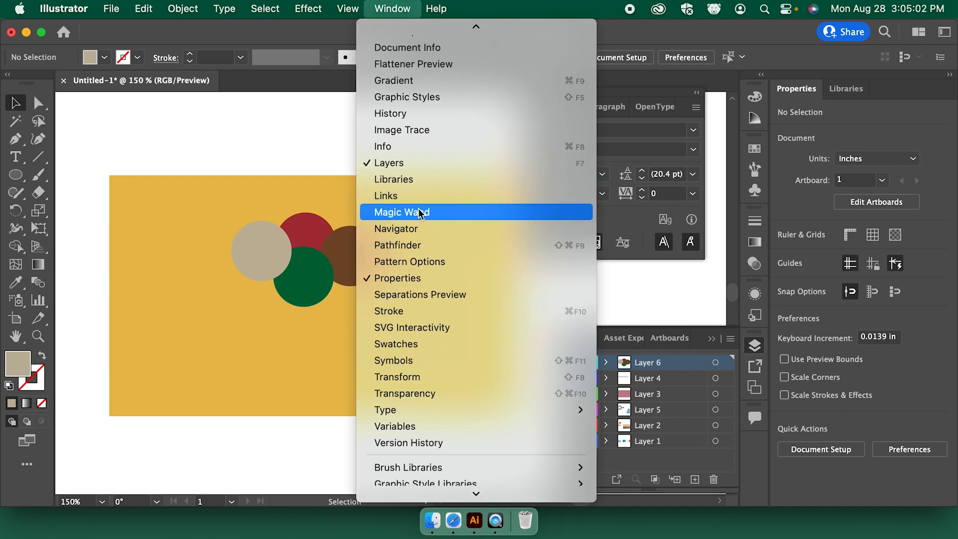
{"action": "left_click", "coordinate": [426, 245]}
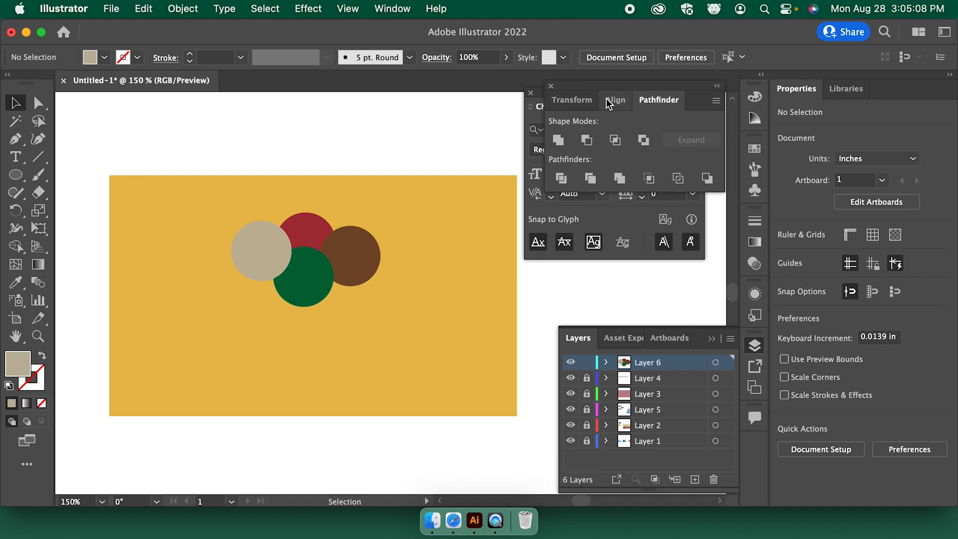
Reposition the floating Pathfinder controls below the circle cluster, clear of the Layers list
{"action": "left_click_drag", "start_coordinate": [606, 82], "coordinate": [591, 230]}
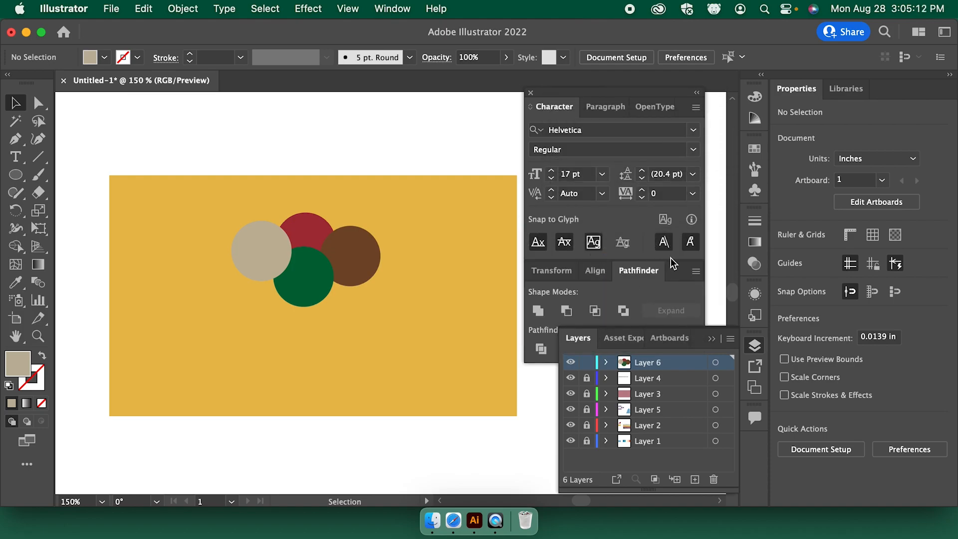
{"action": "left_click_drag", "start_coordinate": [678, 266], "coordinate": [520, 384]}
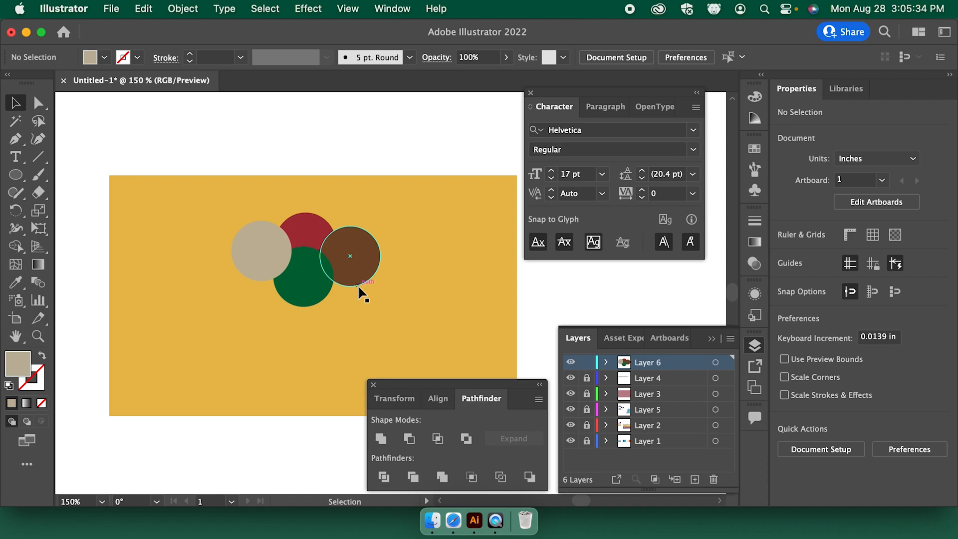
Switch to outline view and examine the paths of the eye-and-tree flag above the circles
{"action": "key", "text": "super+y"}
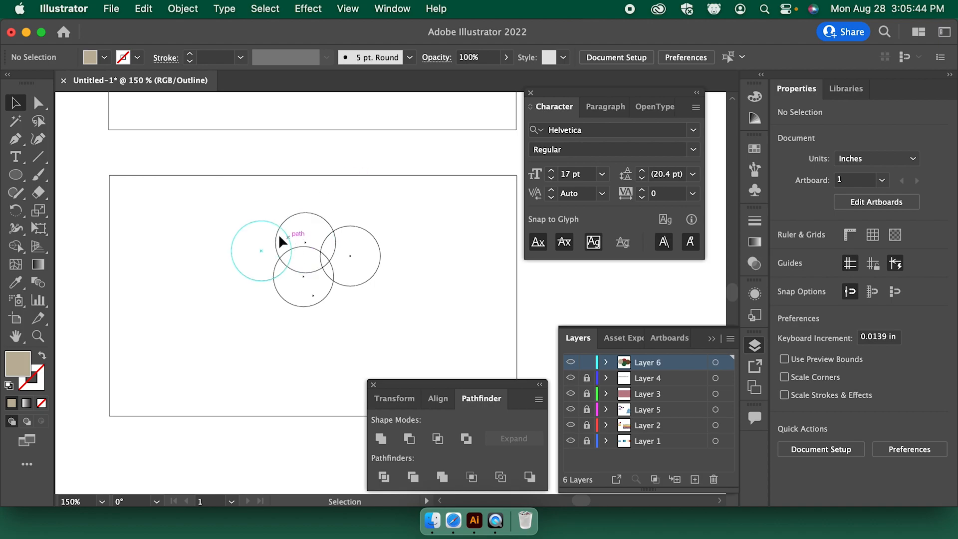
{"action": "key", "text": "space"}
{"action": "left_click_drag", "start_coordinate": [392, 155], "coordinate": [389, 249]}
{"action": "left_click_drag", "start_coordinate": [380, 149], "coordinate": [374, 224]}
{"action": "left_click_drag", "start_coordinate": [360, 150], "coordinate": [359, 266]}
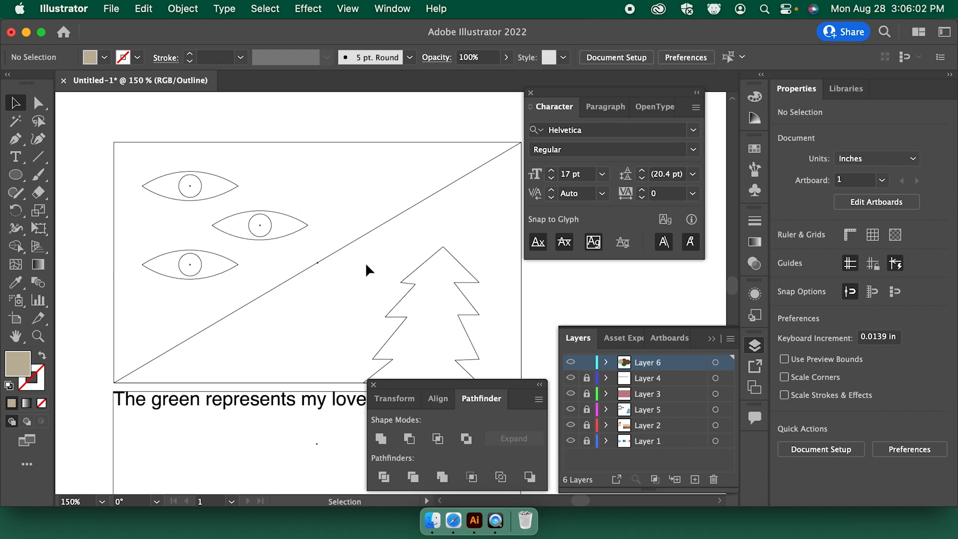
Examine the overlapping paths of the four circles up close in outline view and return to preview
{"action": "key", "text": "space"}
{"action": "left_click_drag", "start_coordinate": [365, 274], "coordinate": [314, 176]}
{"action": "left_click_drag", "start_coordinate": [327, 321], "coordinate": [392, 136]}
{"action": "mouse_move", "coordinate": [394, 320]}
{"action": "left_mouse_down"}
{"action": "mouse_move", "coordinate": [420, 296]}
{"action": "mouse_move", "coordinate": [384, 337]}
{"action": "mouse_move", "coordinate": [398, 345]}
{"action": "mouse_move", "coordinate": [394, 337]}
{"action": "left_mouse_up"}
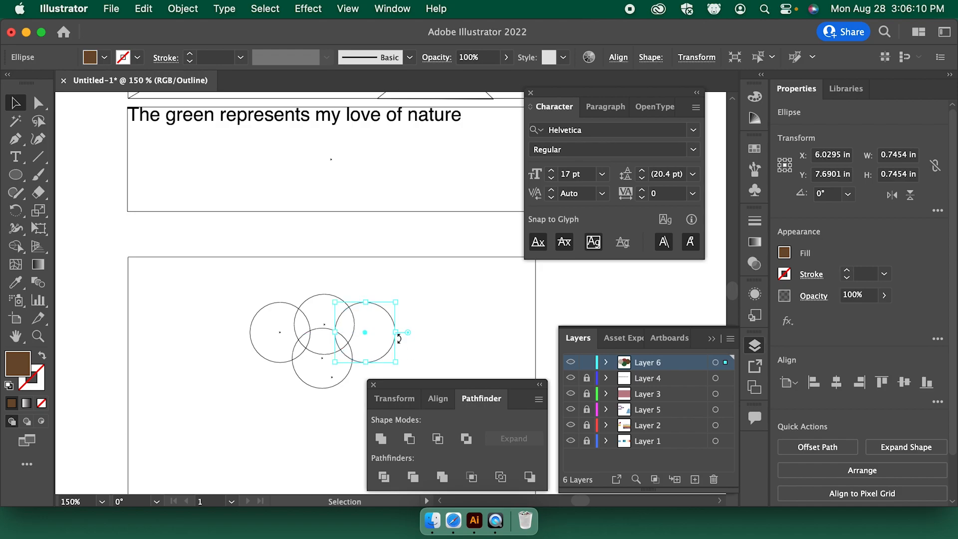
{"action": "left_click", "coordinate": [447, 296]}
{"action": "key", "text": "super+="}
{"action": "key", "text": "super+="}
{"action": "left_click_drag", "start_coordinate": [251, 393], "coordinate": [364, 266]}
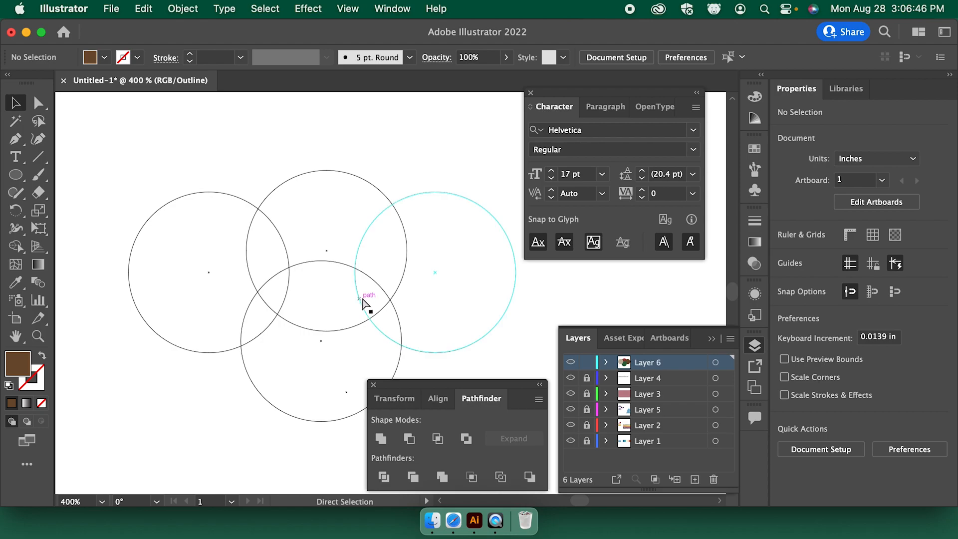
{"action": "key", "text": "super+y"}
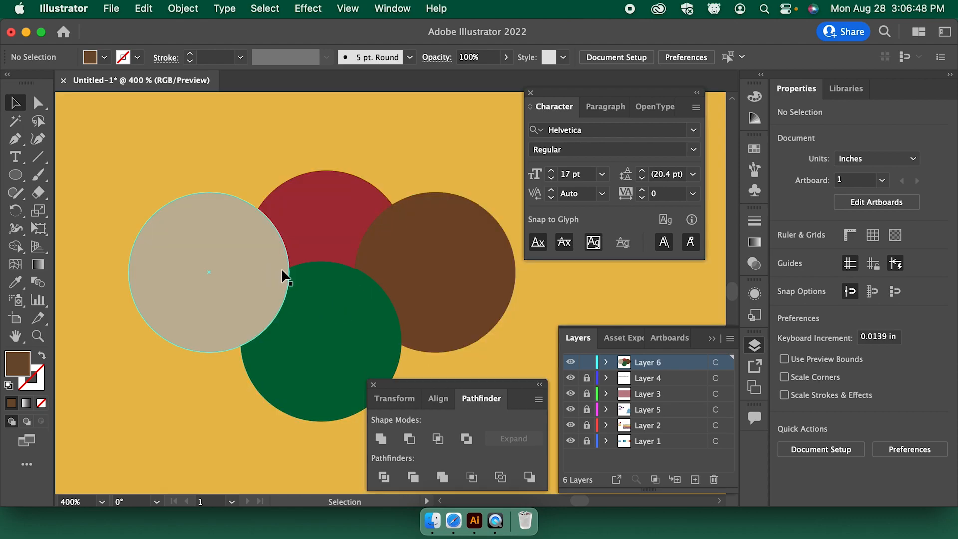
Unite the four overlapping circles into a single shape and deselect it
{"action": "key", "text": "super+minus"}
{"action": "key", "text": "super+minus"}
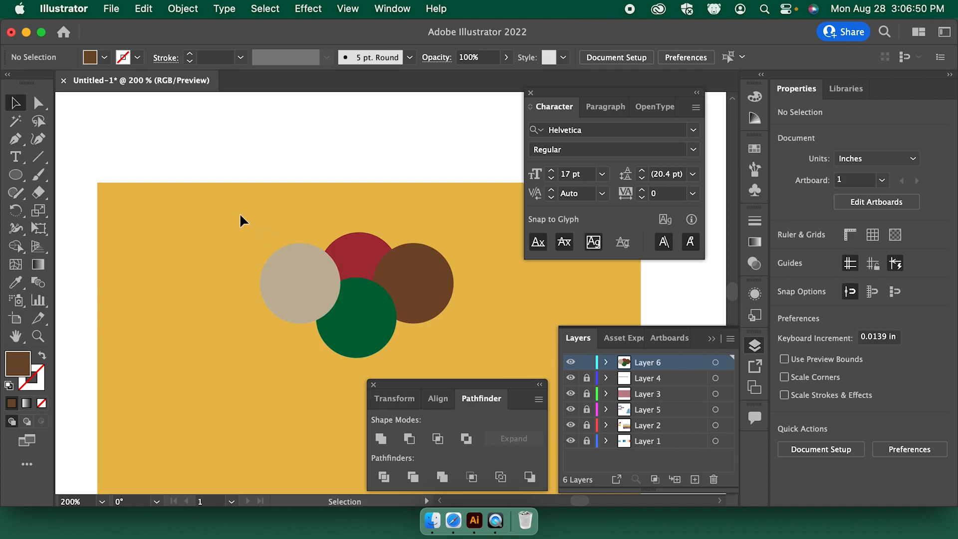
{"action": "left_click_drag", "start_coordinate": [265, 221], "coordinate": [437, 331]}
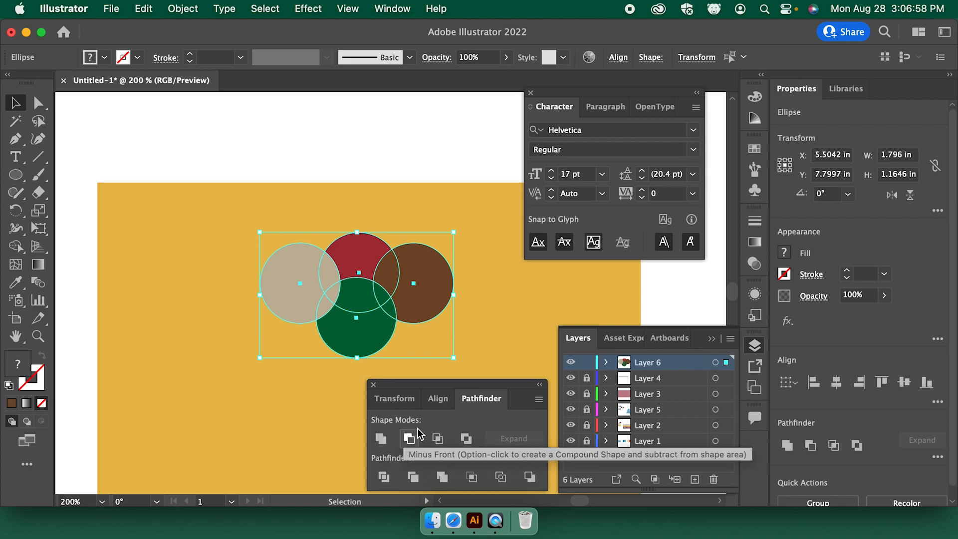
{"action": "left_click", "coordinate": [380, 439]}
{"action": "left_click", "coordinate": [499, 319]}
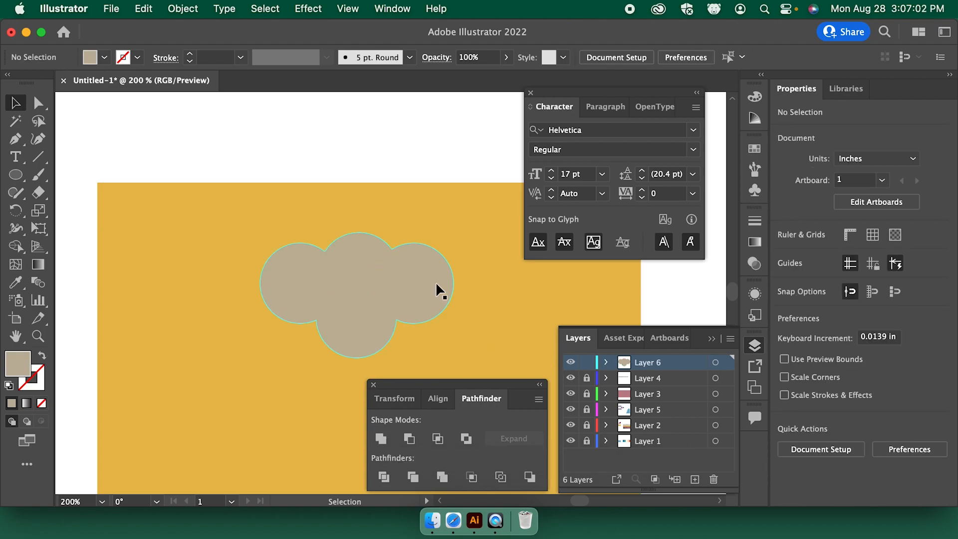
Move the united shape up over the flag's top edge and back down, examining its path in outline view
{"action": "left_click_drag", "start_coordinate": [421, 294], "coordinate": [411, 166]}
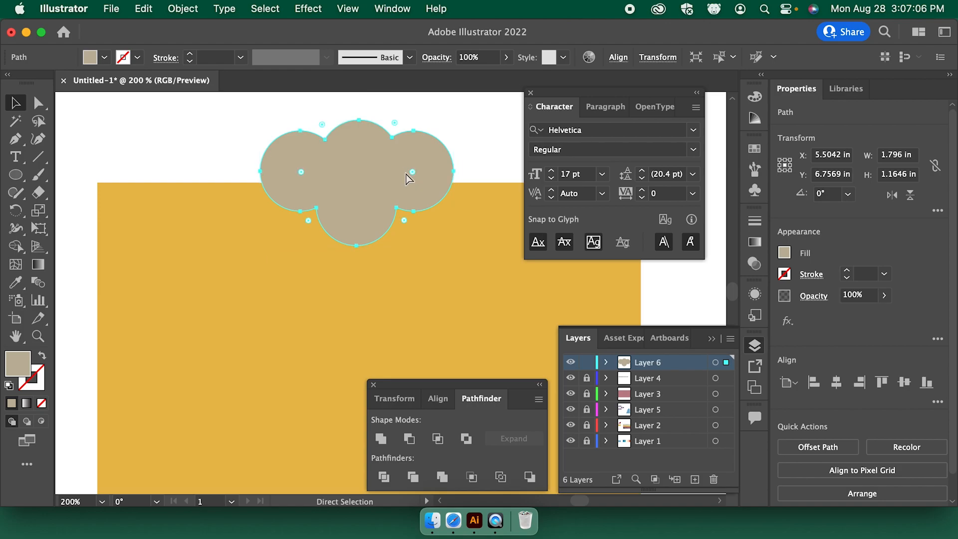
{"action": "key", "text": "super+y"}
{"action": "left_click_drag", "start_coordinate": [431, 136], "coordinate": [423, 248]}
{"action": "left_click", "coordinate": [319, 283]}
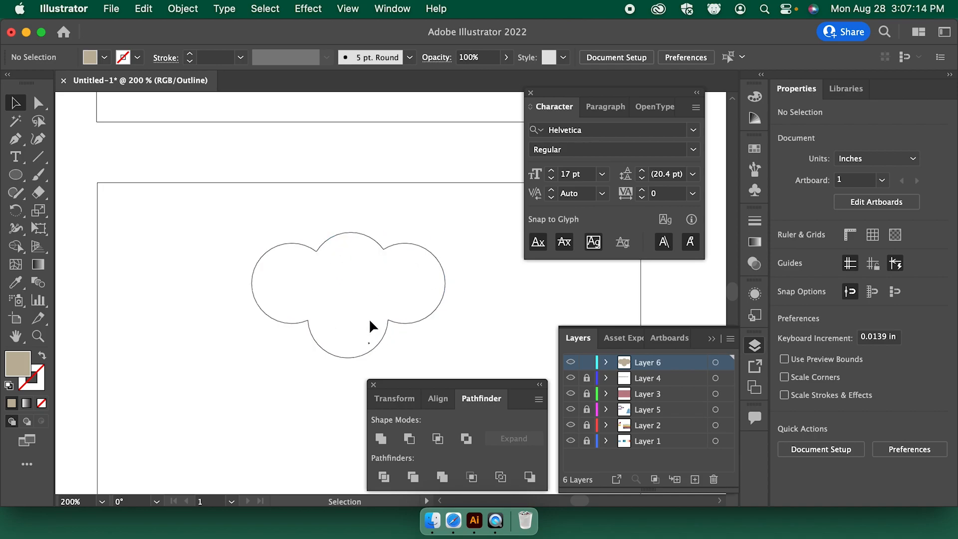
{"action": "key", "text": "super+y"}
Undo the moves and the uniting of the four circles
{"action": "key", "text": "super+z"}
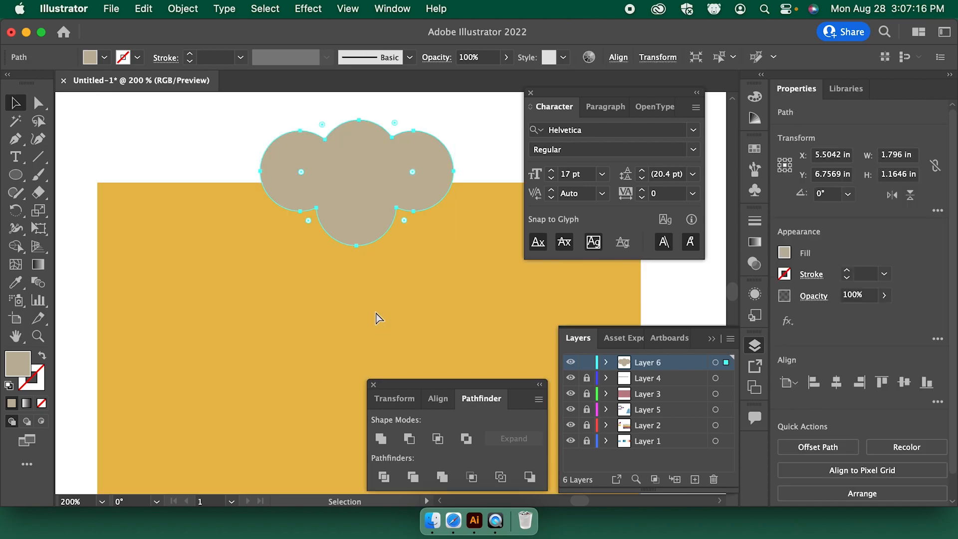
{"action": "key", "text": "super+z"}
{"action": "key", "text": "super+z"}
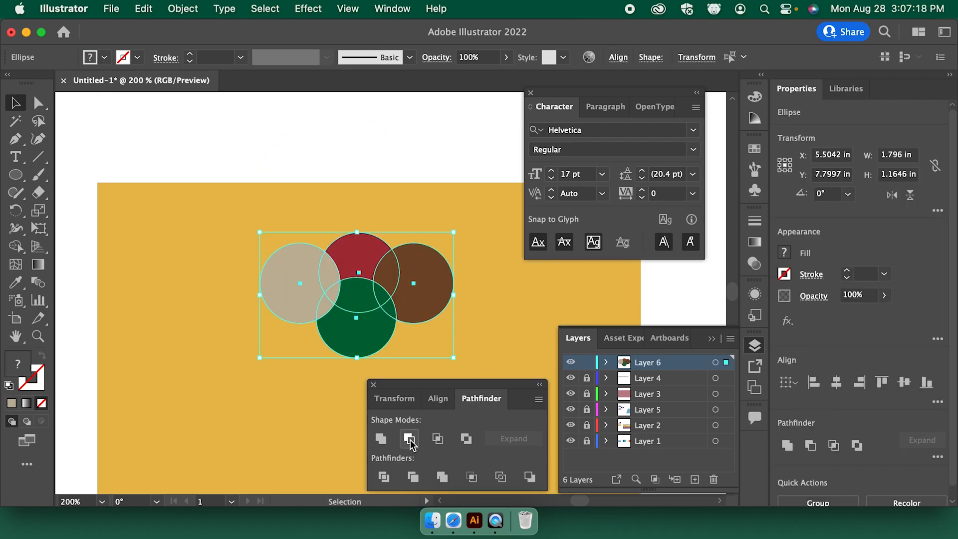
Subtract the front circles from the red circle with Minus Front and undo the subtraction
{"action": "left_click", "coordinate": [409, 441]}
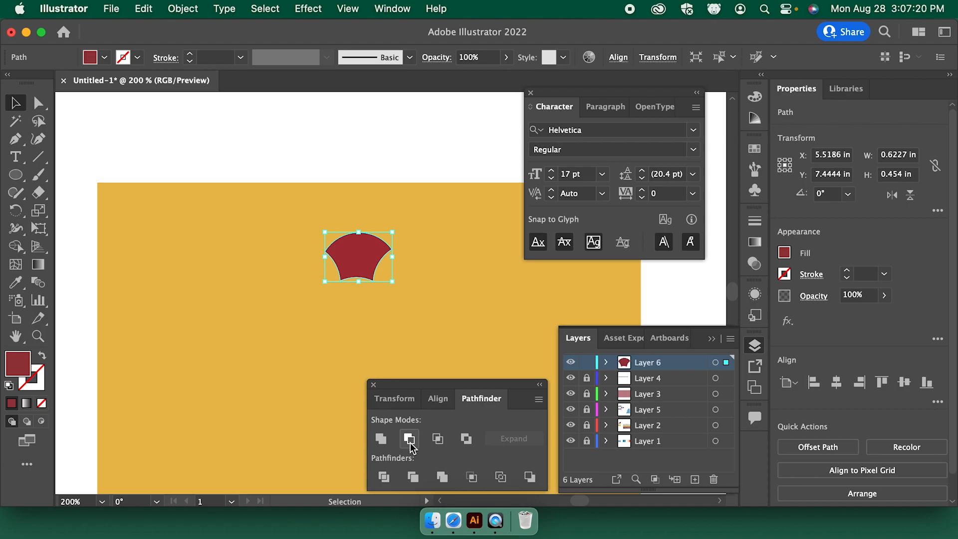
{"action": "left_click", "coordinate": [442, 312]}
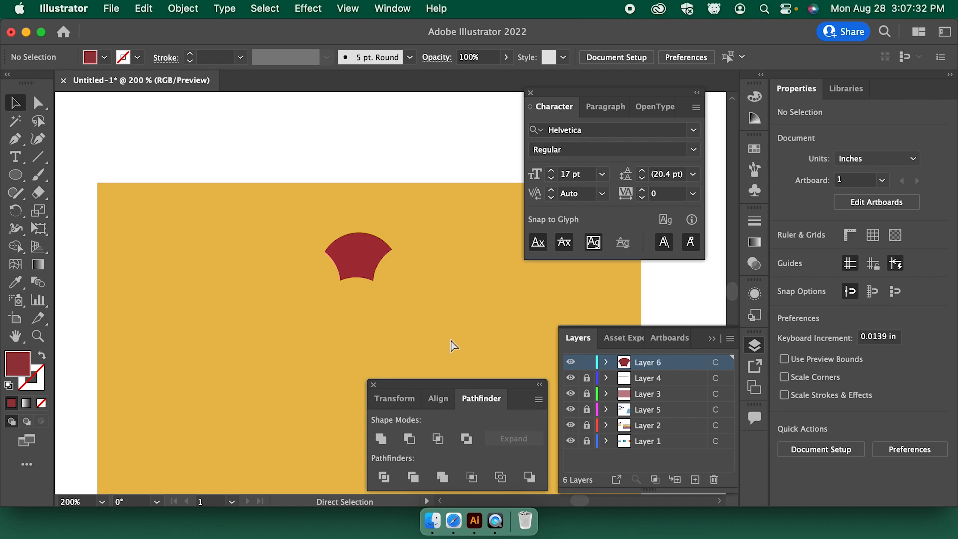
{"action": "key", "text": "super+z"}
Try Intersect on the four circles, then apply Trim to them and undo it
{"action": "left_click", "coordinate": [438, 438]}
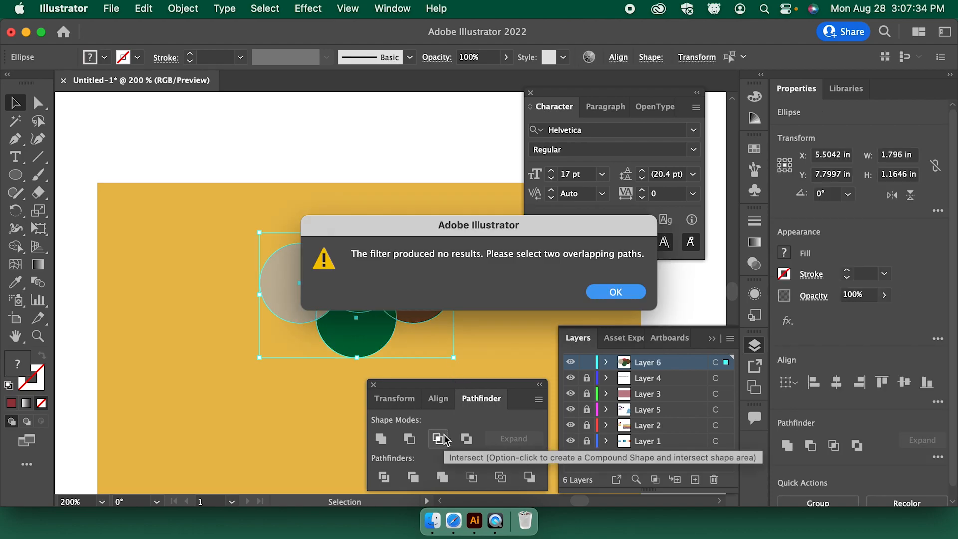
{"action": "left_click", "coordinate": [609, 292]}
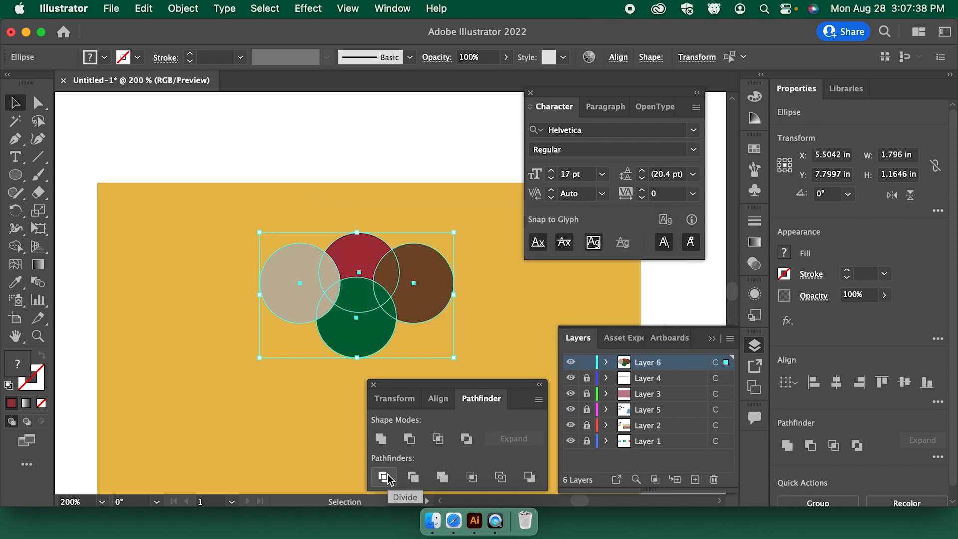
{"action": "left_click", "coordinate": [413, 477]}
{"action": "key", "text": "super+z"}
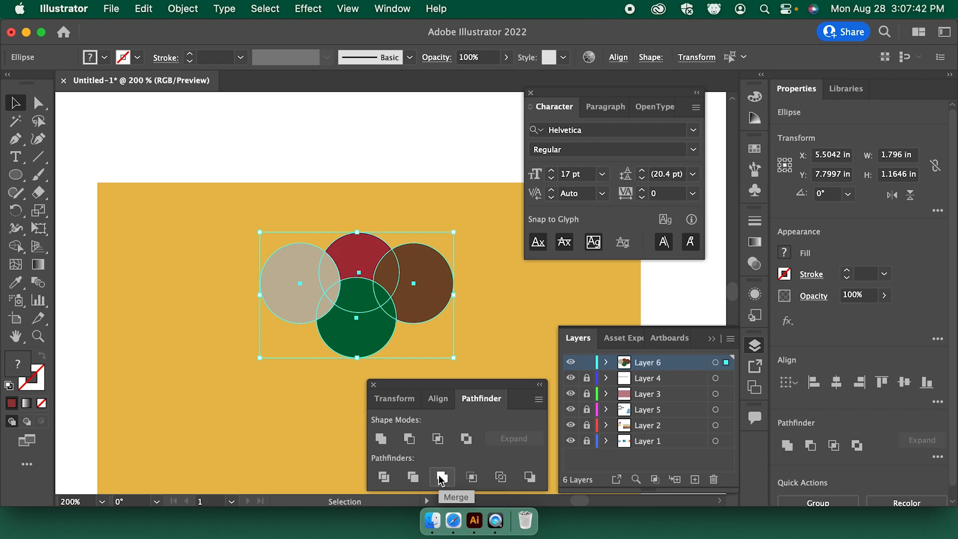
Crop the circle cluster to the beige circle's area and shift the cropped group slightly down and right
{"action": "left_click", "coordinate": [471, 477]}
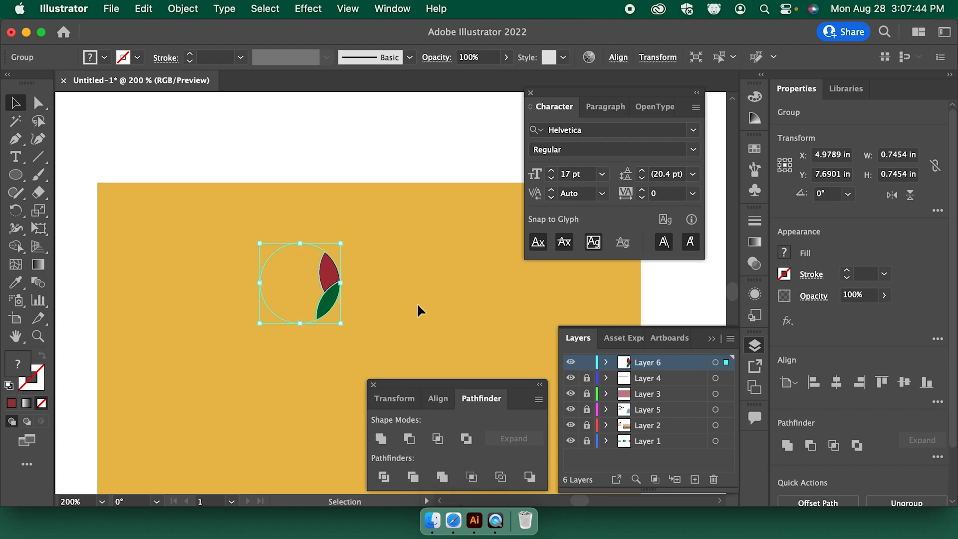
{"action": "left_click", "coordinate": [413, 289]}
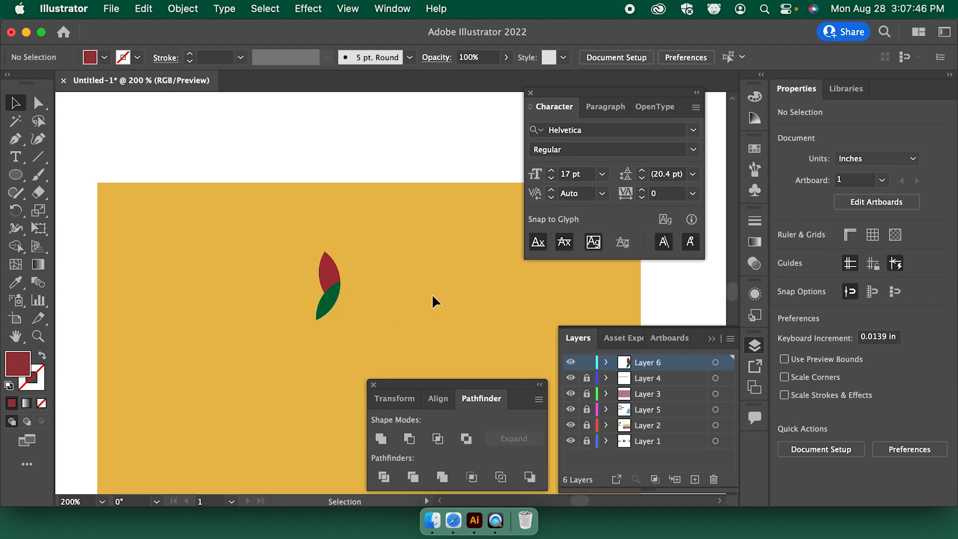
{"action": "mouse_move", "coordinate": [331, 302]}
{"action": "left_mouse_down"}
{"action": "mouse_move", "coordinate": [387, 311]}
{"action": "mouse_move", "coordinate": [339, 312]}
{"action": "left_mouse_up"}
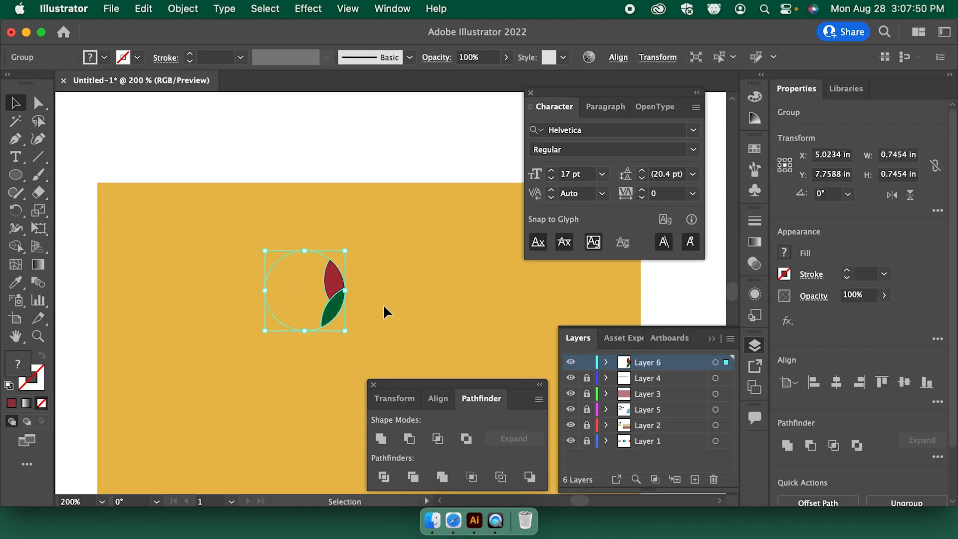
{"action": "left_click", "coordinate": [386, 312]}
Undo the shift and the crop of the circle cluster and deselect the circles
{"action": "key", "text": "super+z"}
{"action": "key", "text": "super+z"}
{"action": "key", "text": "super+z"}
{"action": "key", "text": "super+z"}
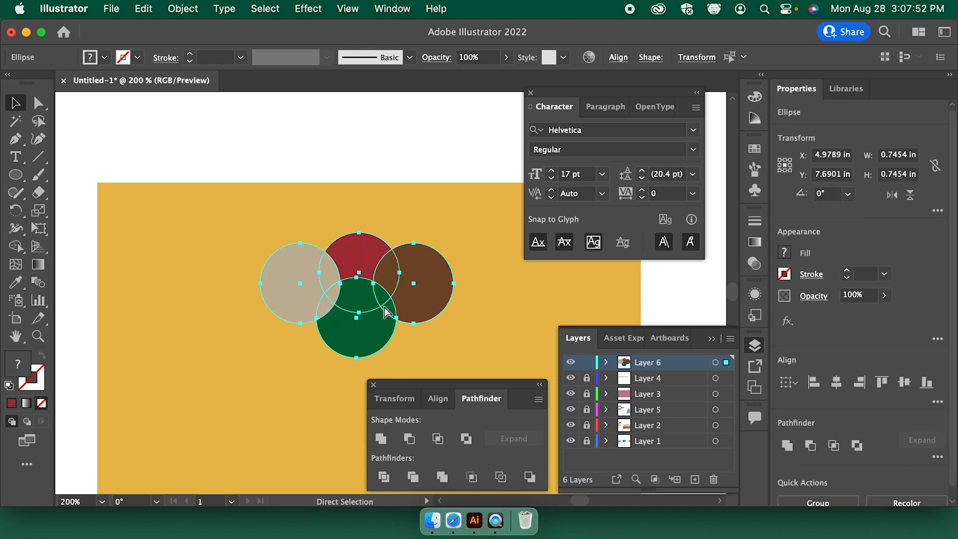
{"action": "left_click", "coordinate": [483, 323]}
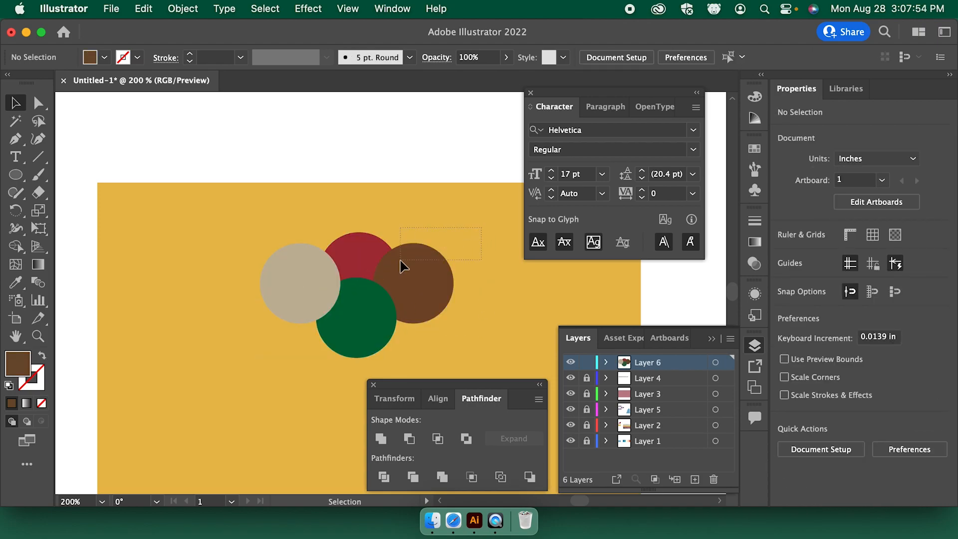
Select all four circles, divide them along their overlaps with Divide, and deselect
{"action": "key", "text": "super+a"}
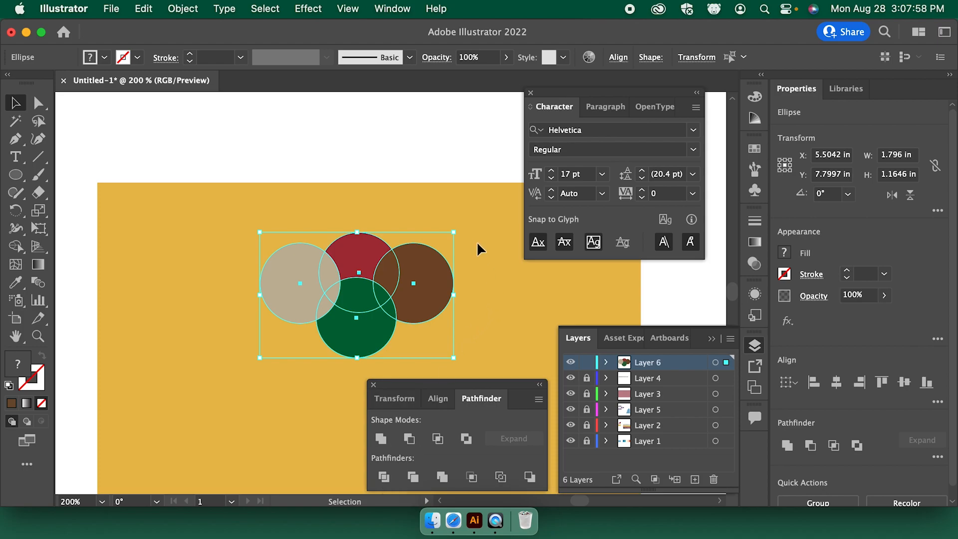
{"action": "left_click", "coordinate": [384, 477]}
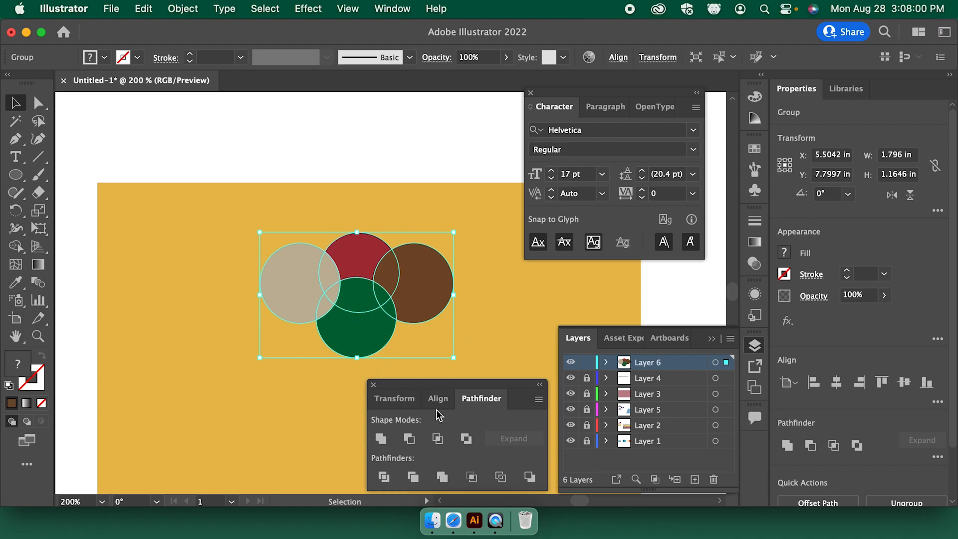
{"action": "left_click", "coordinate": [488, 316]}
{"action": "left_click", "coordinate": [436, 293]}
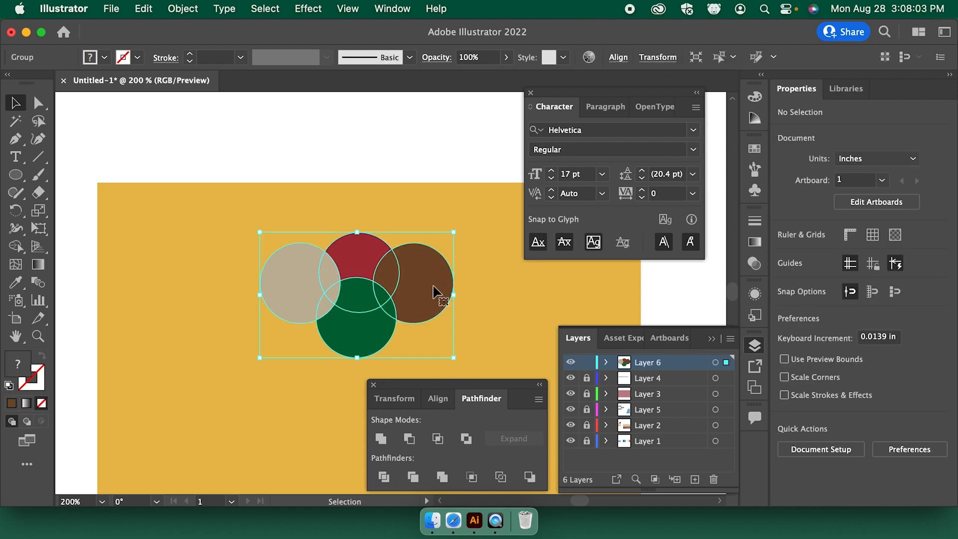
{"action": "left_click", "coordinate": [480, 276]}
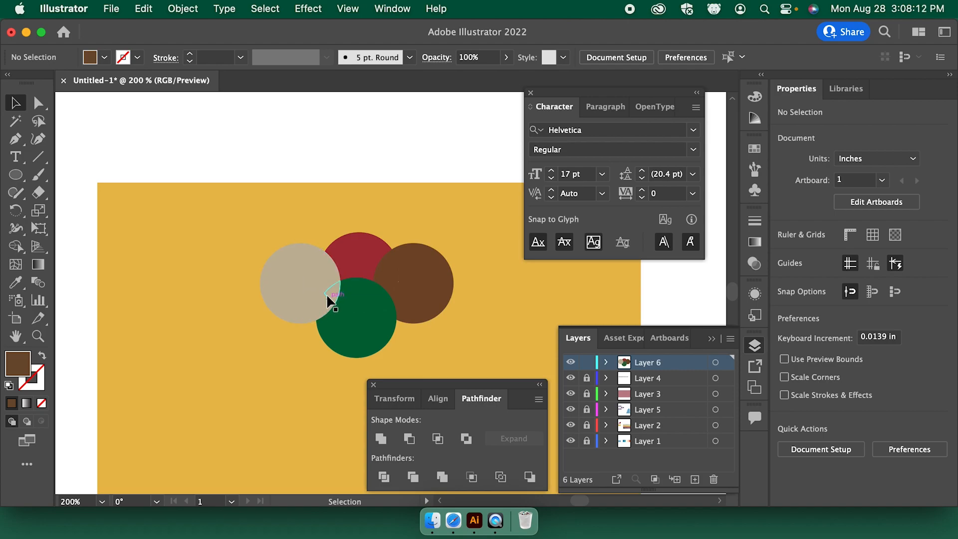
Shift the divided group slightly upward, ungroup it into separate pieces, and deselect
{"action": "left_click", "coordinate": [398, 302]}
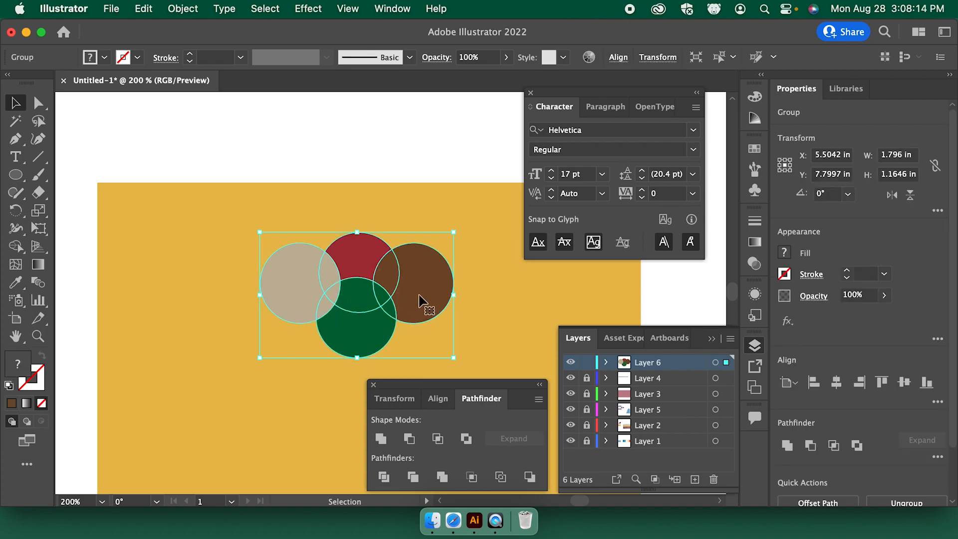
{"action": "mouse_move", "coordinate": [413, 302]}
{"action": "left_mouse_down"}
{"action": "mouse_move", "coordinate": [419, 259]}
{"action": "mouse_move", "coordinate": [435, 263]}
{"action": "mouse_move", "coordinate": [422, 253]}
{"action": "mouse_move", "coordinate": [430, 285]}
{"action": "mouse_move", "coordinate": [412, 247]}
{"action": "mouse_move", "coordinate": [392, 289]}
{"action": "mouse_move", "coordinate": [425, 300]}
{"action": "left_mouse_up"}
{"action": "left_click", "coordinate": [455, 268]}
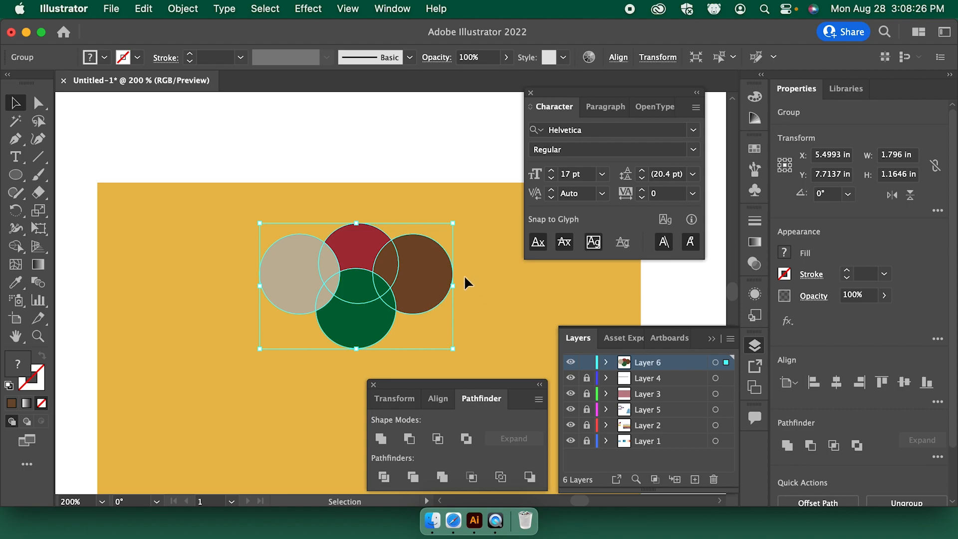
{"action": "right_click", "coordinate": [427, 288]}
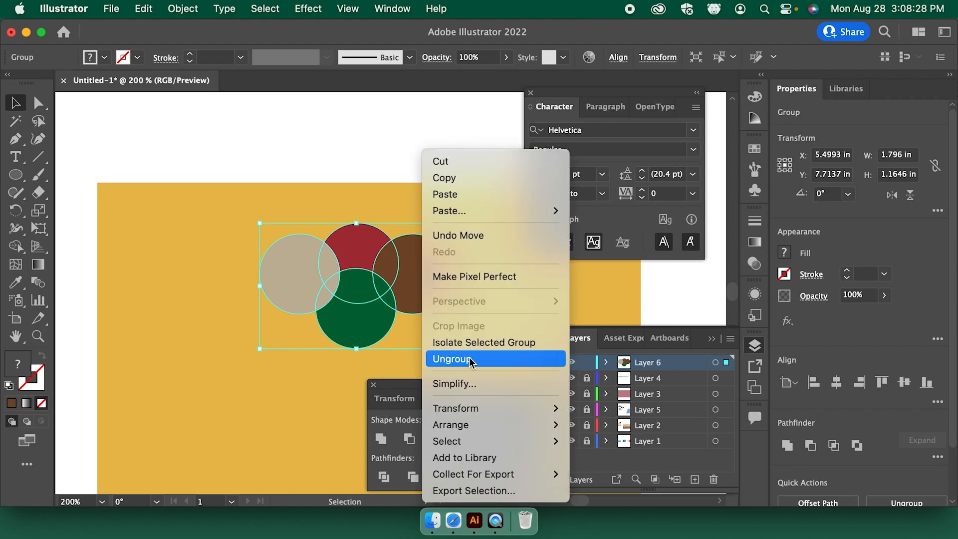
{"action": "left_click", "coordinate": [452, 361]}
{"action": "left_click", "coordinate": [502, 283]}
Pull the divided brown, red and beige pieces outward, away from the middle of the cluster
{"action": "left_click_drag", "start_coordinate": [433, 276], "coordinate": [464, 288]}
{"action": "left_click_drag", "start_coordinate": [388, 261], "coordinate": [369, 197]}
{"action": "left_click_drag", "start_coordinate": [307, 257], "coordinate": [288, 224]}
{"action": "left_click_drag", "start_coordinate": [324, 290], "coordinate": [289, 340]}
{"action": "left_click_drag", "start_coordinate": [321, 305], "coordinate": [284, 286]}
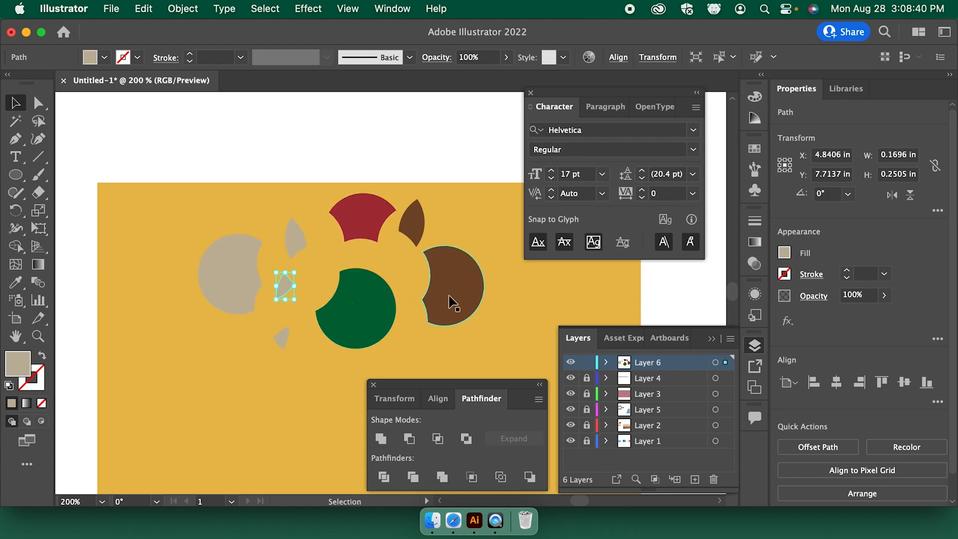
Spread out the large brown piece and the green pieces, and reposition the lower green and large beige pieces
{"action": "left_click_drag", "start_coordinate": [448, 296], "coordinate": [474, 308]}
{"action": "left_click_drag", "start_coordinate": [385, 307], "coordinate": [421, 331]}
{"action": "left_click_drag", "start_coordinate": [368, 291], "coordinate": [406, 273]}
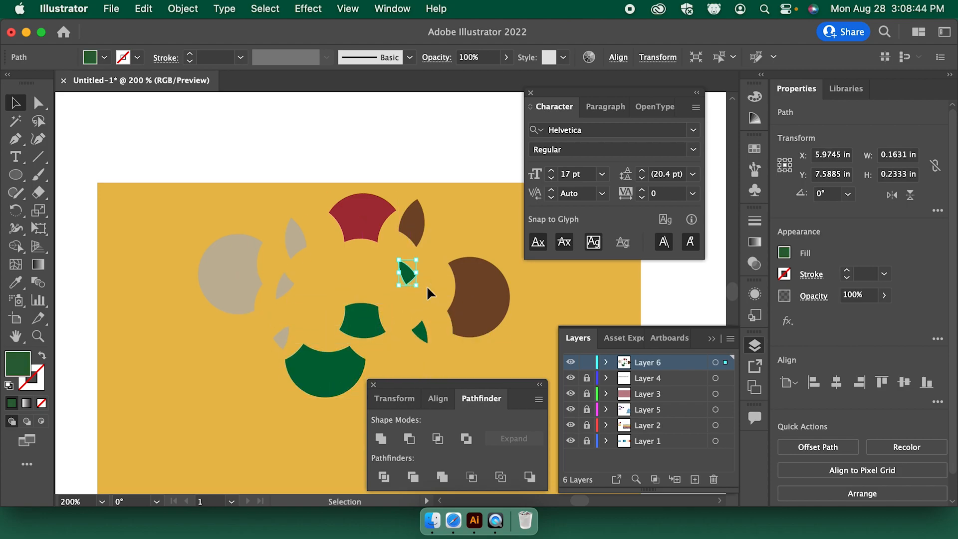
{"action": "mouse_move", "coordinate": [331, 364]}
{"action": "left_mouse_down"}
{"action": "mouse_move", "coordinate": [324, 379]}
{"action": "mouse_move", "coordinate": [339, 361]}
{"action": "mouse_move", "coordinate": [347, 367]}
{"action": "left_mouse_up"}
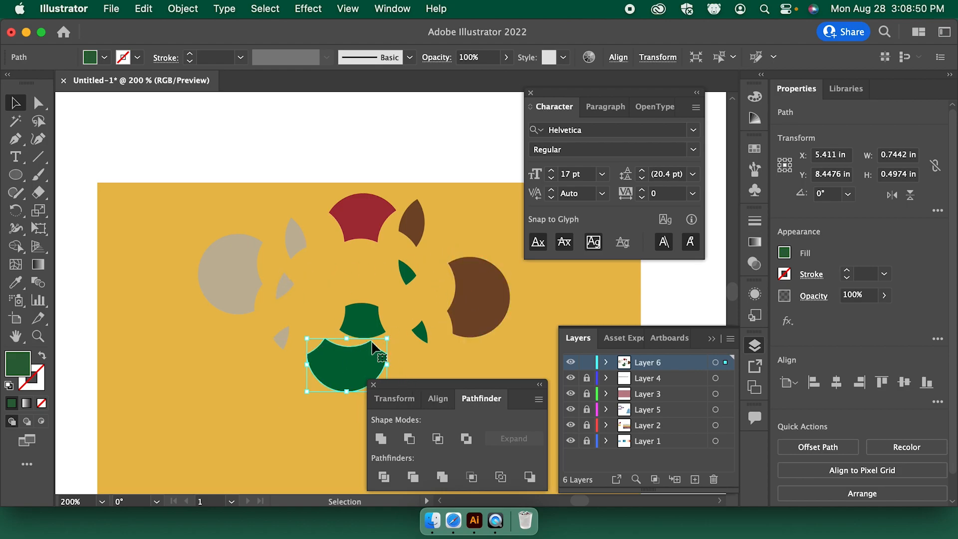
{"action": "left_click_drag", "start_coordinate": [241, 274], "coordinate": [235, 298]}
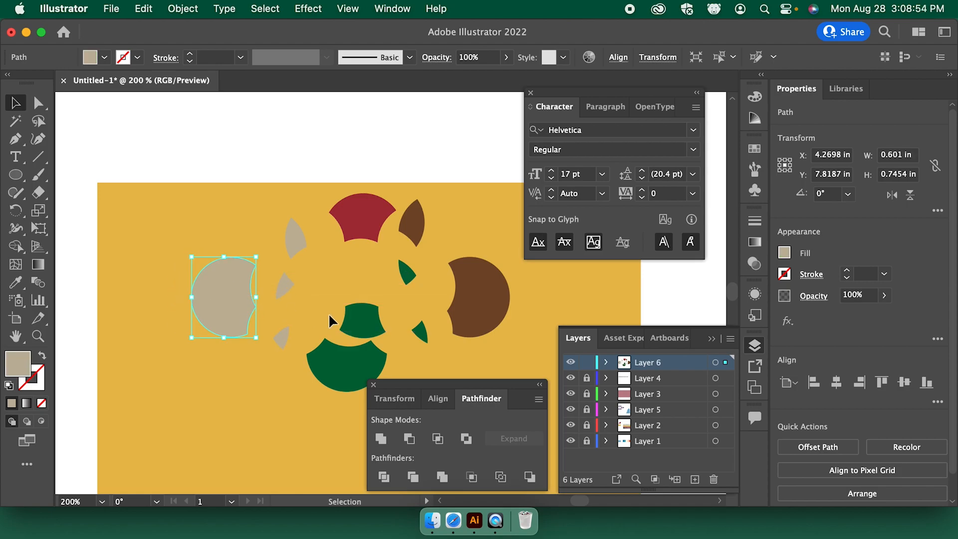
Move the small green centre piece left and up into the middle of the spread-out pieces
{"action": "mouse_move", "coordinate": [359, 321]}
{"action": "left_mouse_down"}
{"action": "mouse_move", "coordinate": [342, 332]}
{"action": "mouse_move", "coordinate": [344, 350]}
{"action": "mouse_move", "coordinate": [348, 313]}
{"action": "left_mouse_up"}
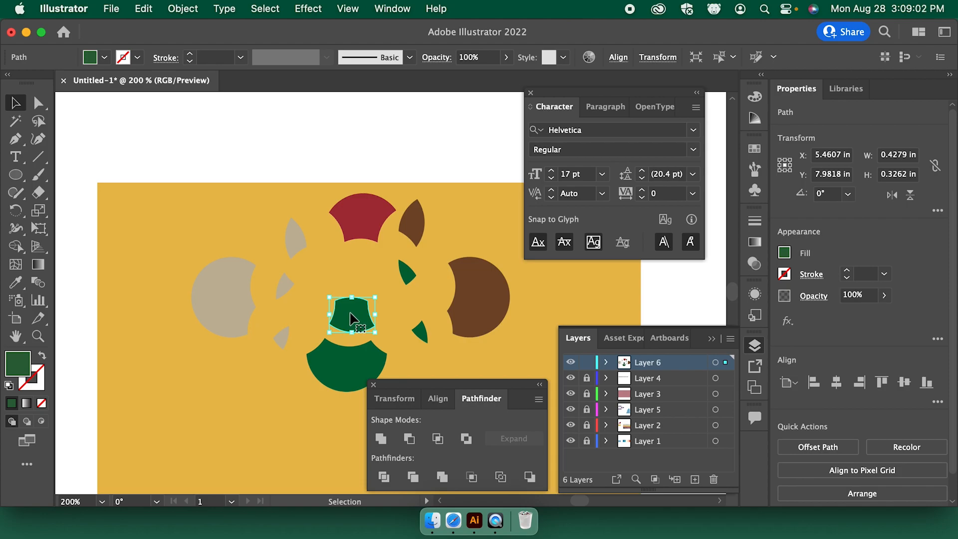
{"action": "left_click_drag", "start_coordinate": [356, 319], "coordinate": [358, 304]}
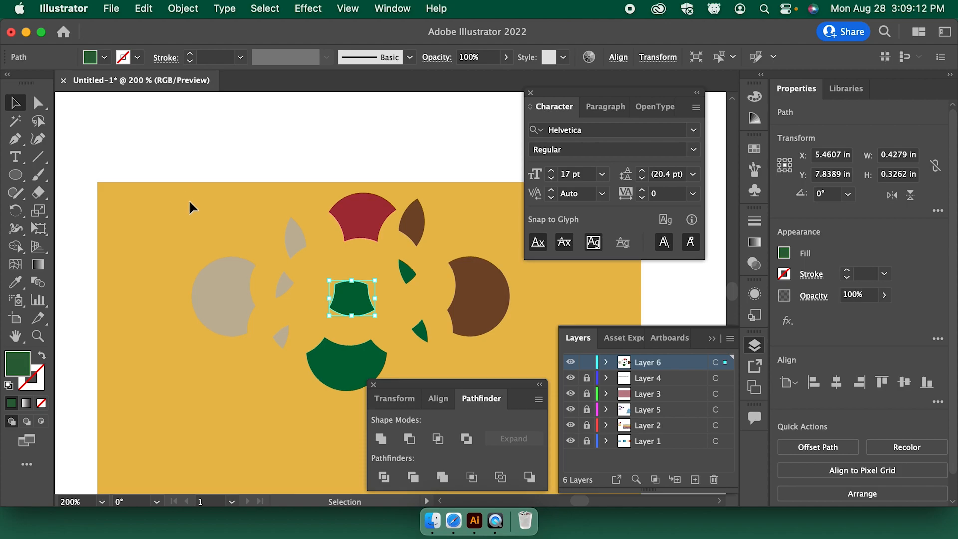
{"action": "scroll", "coordinate": [190, 203], "scroll_direction": "down", "scroll_amount": 10}
{"action": "scroll", "coordinate": [194, 206], "scroll_direction": "up", "scroll_amount": 7}
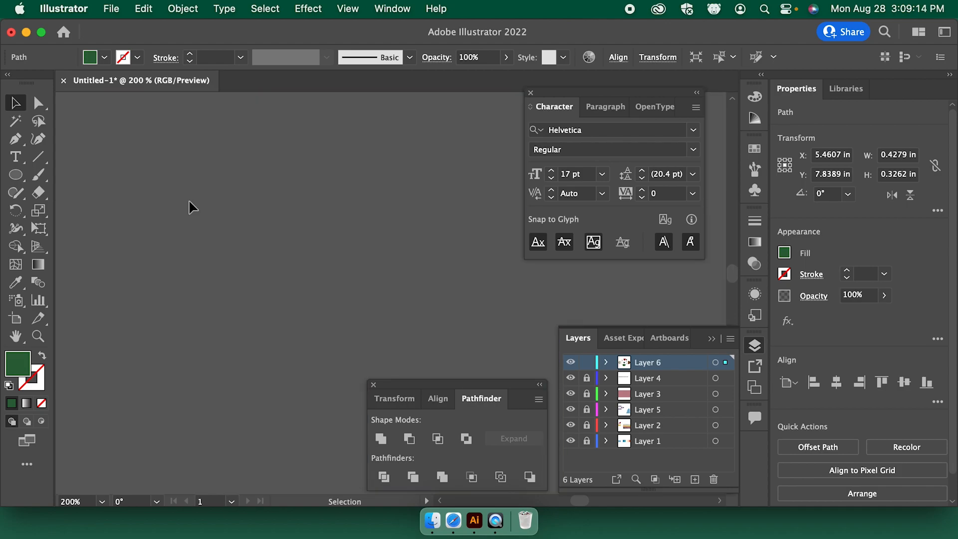
{"action": "scroll", "coordinate": [212, 251], "scroll_direction": "down", "scroll_amount": 5}
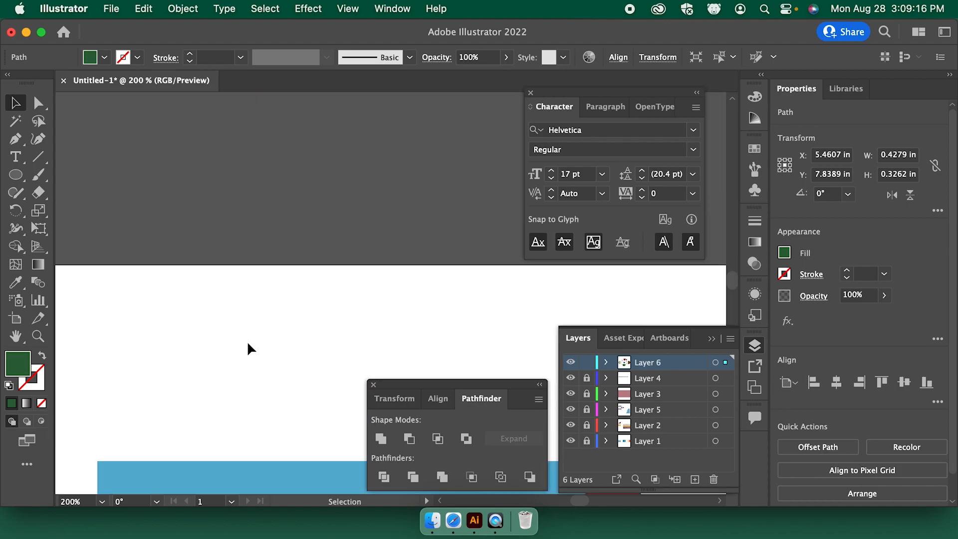
{"action": "scroll", "coordinate": [249, 342], "scroll_direction": "down", "scroll_amount": 5}
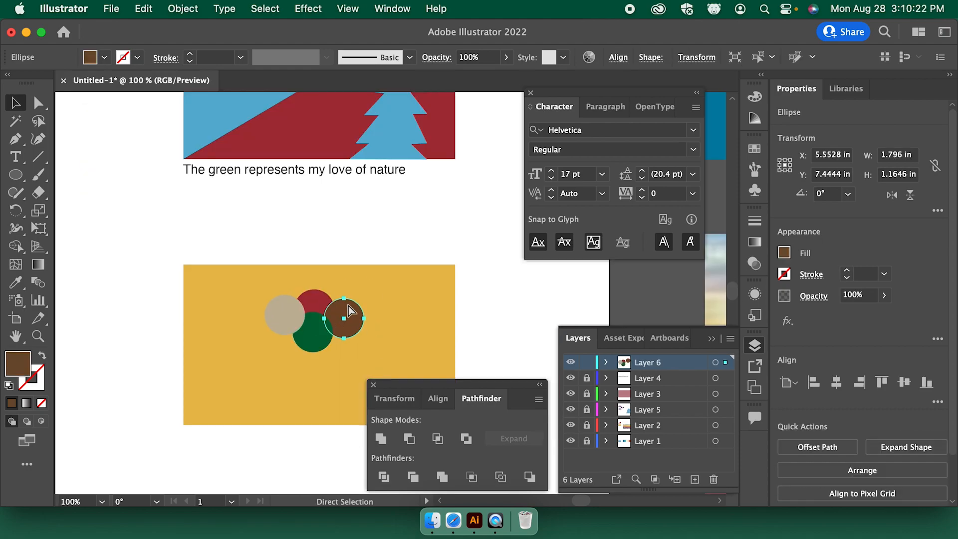
Spread the four overlapping circles into a horizontal row across the yellow flag
{"action": "left_click", "coordinate": [349, 307]}
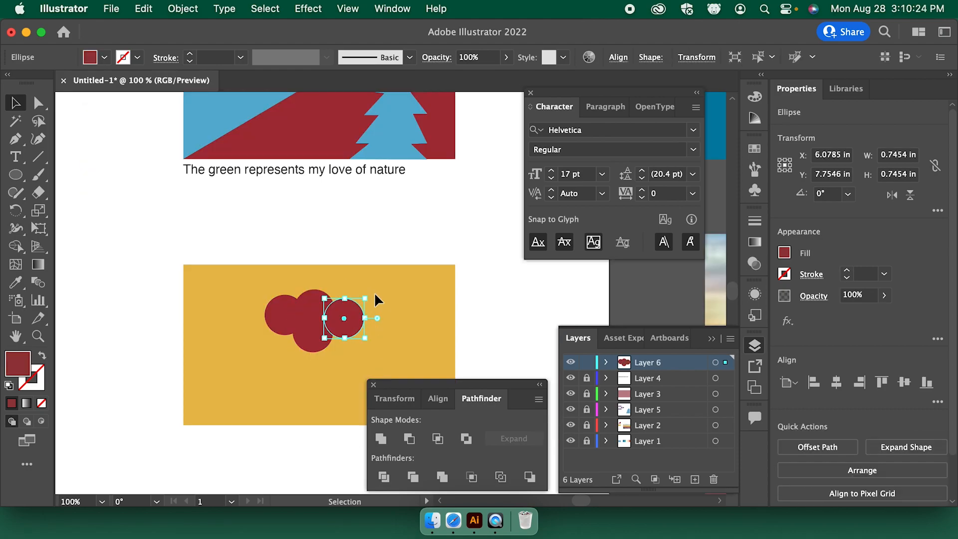
{"action": "left_click_drag", "start_coordinate": [354, 288], "coordinate": [393, 336]}
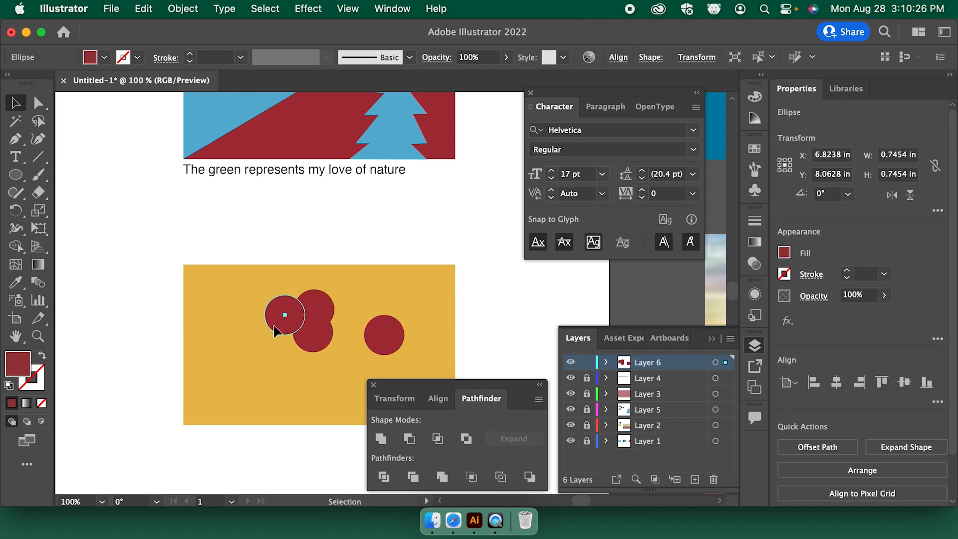
{"action": "left_click_drag", "start_coordinate": [279, 325], "coordinate": [234, 363]}
{"action": "left_click_drag", "start_coordinate": [311, 325], "coordinate": [284, 336]}
{"action": "left_click_drag", "start_coordinate": [394, 342], "coordinate": [413, 348]}
{"action": "left_click_drag", "start_coordinate": [325, 368], "coordinate": [338, 329]}
{"action": "left_click_drag", "start_coordinate": [403, 336], "coordinate": [402, 333]}
Toggle the visibility of Layers 4 and 3 to find the eyes' layer, and unlock Layer 5
{"action": "scroll", "coordinate": [297, 264], "scroll_direction": "down", "scroll_amount": 4}
{"action": "scroll", "coordinate": [297, 266], "scroll_direction": "up", "scroll_amount": 3}
{"action": "scroll", "coordinate": [297, 269], "scroll_direction": "down", "scroll_amount": 5}
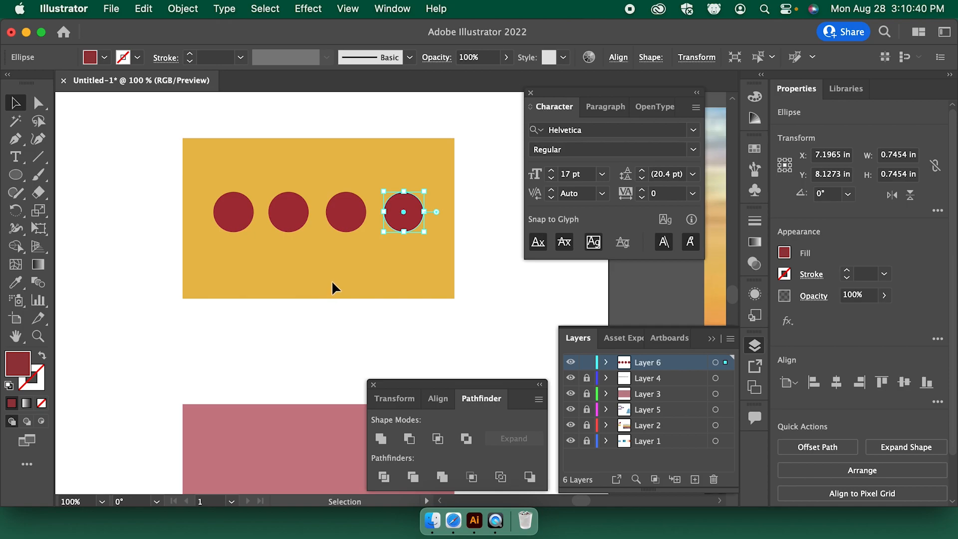
{"action": "scroll", "coordinate": [310, 223], "scroll_direction": "up", "scroll_amount": 9}
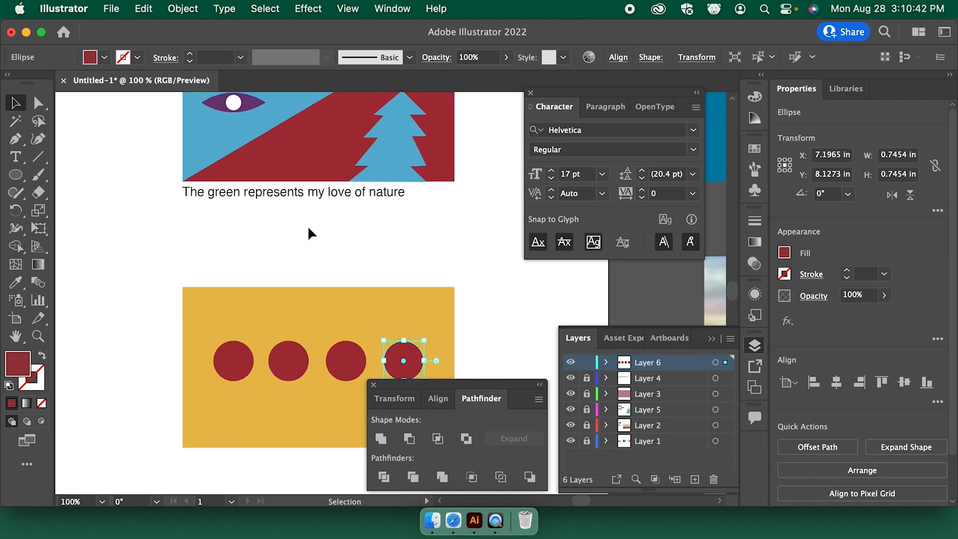
{"action": "scroll", "coordinate": [306, 238], "scroll_direction": "up", "scroll_amount": 1}
{"action": "scroll", "coordinate": [262, 209], "scroll_direction": "up", "scroll_amount": 4}
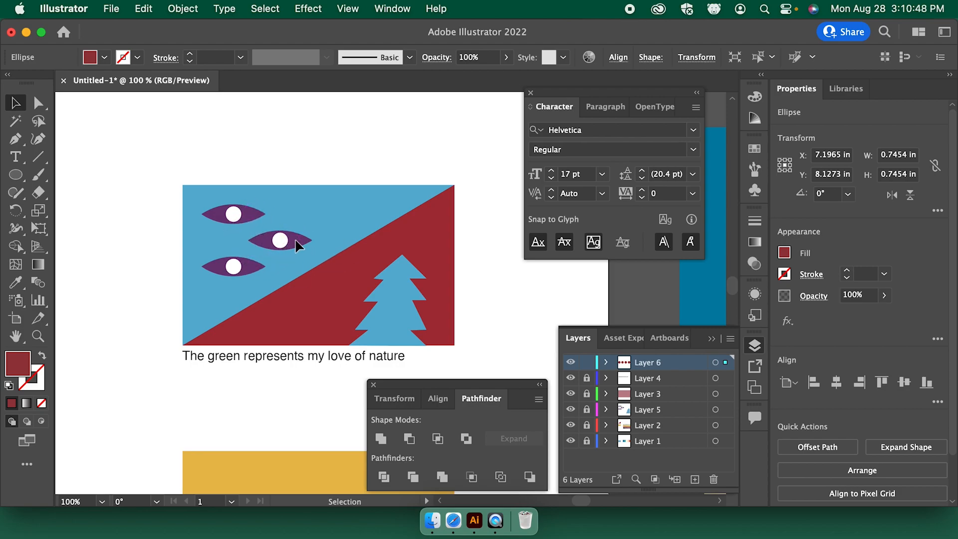
{"action": "left_click", "coordinate": [244, 216]}
{"action": "left_click", "coordinate": [571, 379]}
{"action": "left_click", "coordinate": [571, 379]}
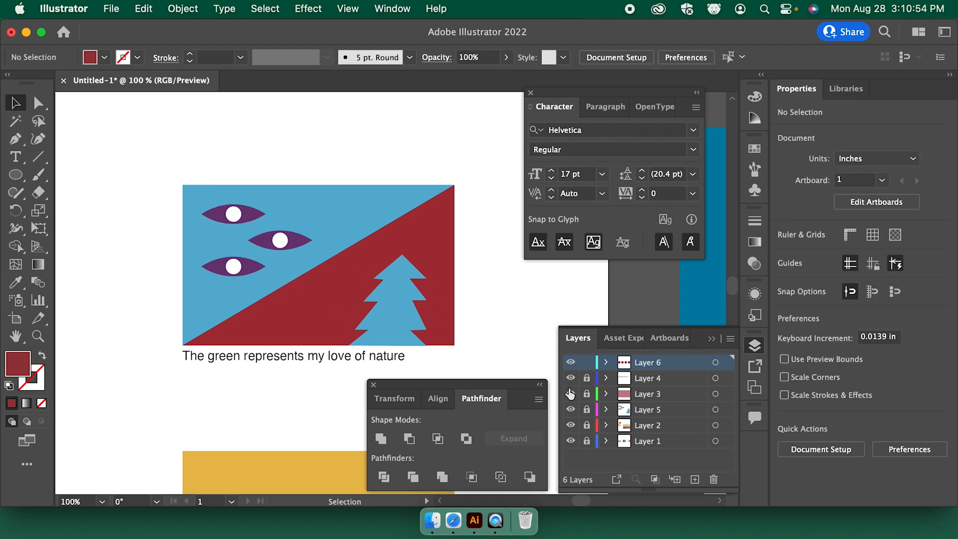
{"action": "left_click", "coordinate": [572, 394]}
{"action": "left_click", "coordinate": [571, 394]}
{"action": "left_click", "coordinate": [587, 410]}
Group the three eyes on the blue and red flag, shift the group slightly upward, and deselect
{"action": "left_click", "coordinate": [287, 269]}
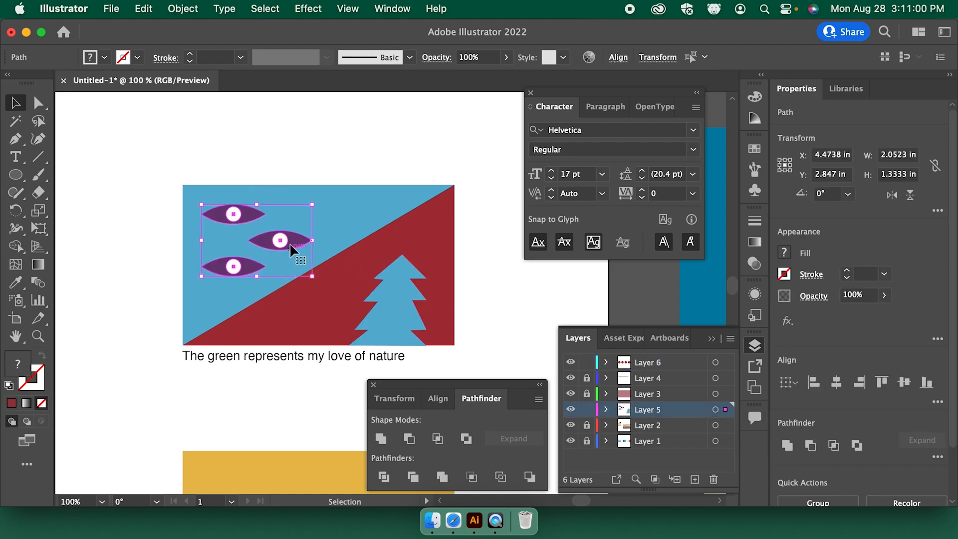
{"action": "right_click", "coordinate": [289, 243]}
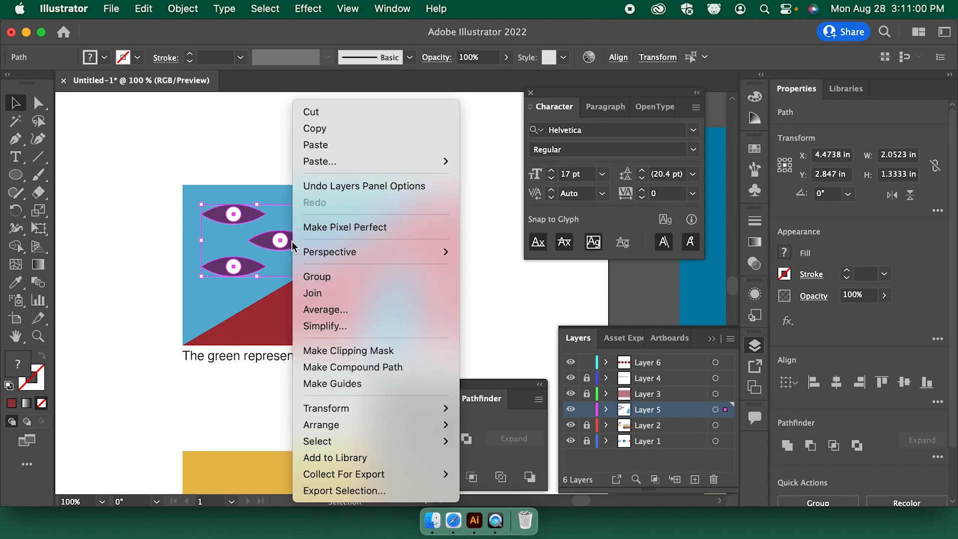
{"action": "left_click", "coordinate": [338, 276]}
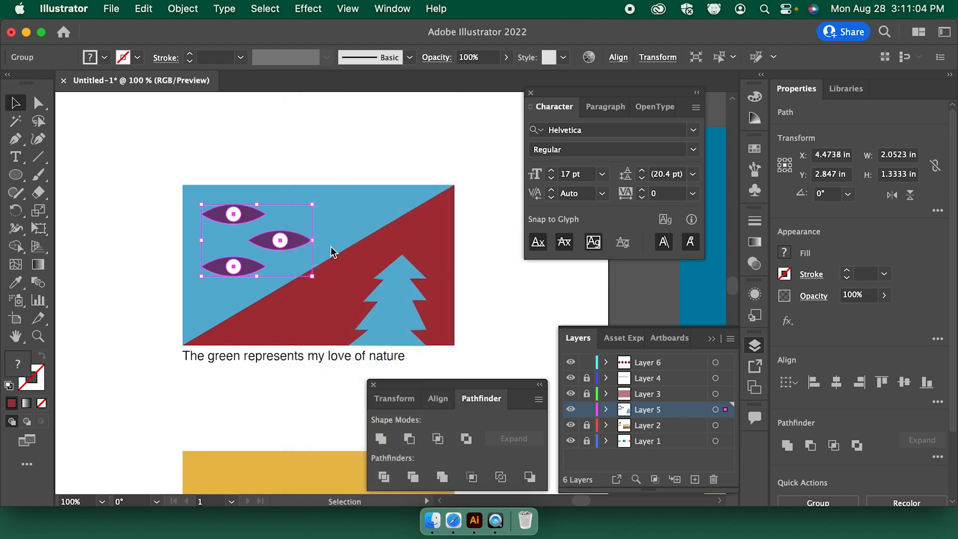
{"action": "left_click", "coordinate": [310, 172]}
{"action": "mouse_move", "coordinate": [301, 241]}
{"action": "left_mouse_down"}
{"action": "mouse_move", "coordinate": [328, 192]}
{"action": "mouse_move", "coordinate": [299, 188]}
{"action": "mouse_move", "coordinate": [287, 217]}
{"action": "mouse_move", "coordinate": [334, 223]}
{"action": "mouse_move", "coordinate": [274, 244]}
{"action": "mouse_move", "coordinate": [316, 231]}
{"action": "mouse_move", "coordinate": [297, 233]}
{"action": "left_mouse_up"}
{"action": "left_click", "coordinate": [132, 238]}
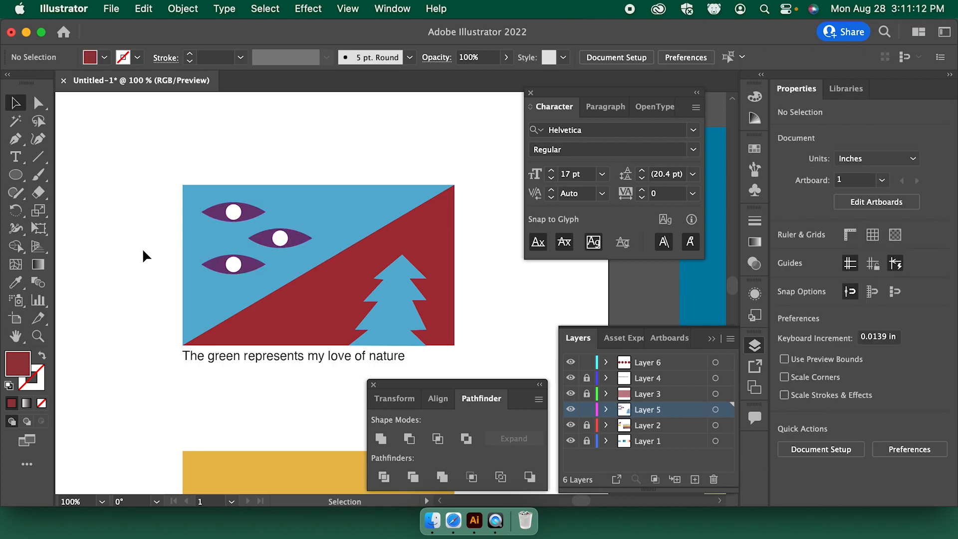
Select all four circles on the yellow flag and distribute them evenly by their horizontal centres
{"action": "scroll", "coordinate": [142, 247], "scroll_direction": "down", "scroll_amount": 5}
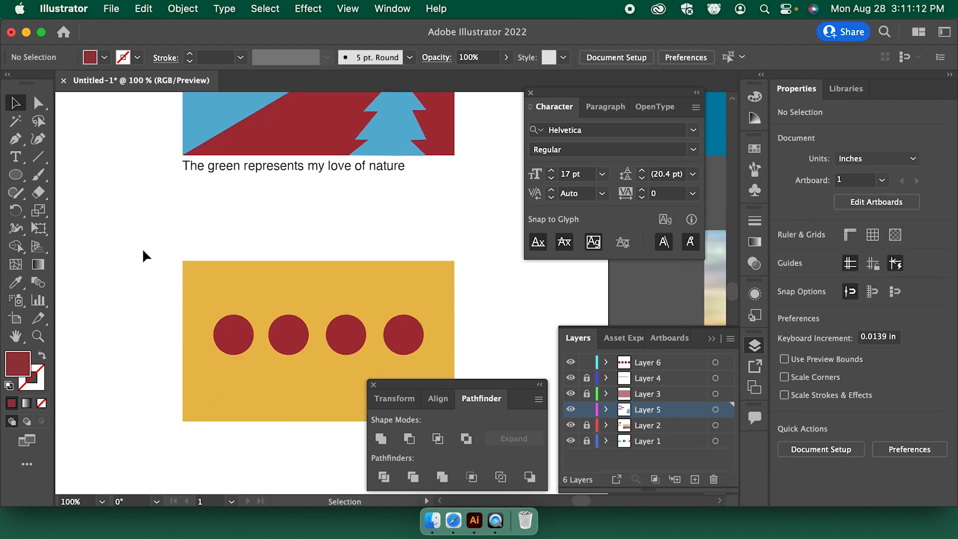
{"action": "left_click", "coordinate": [353, 331]}
{"action": "left_click", "coordinate": [405, 299]}
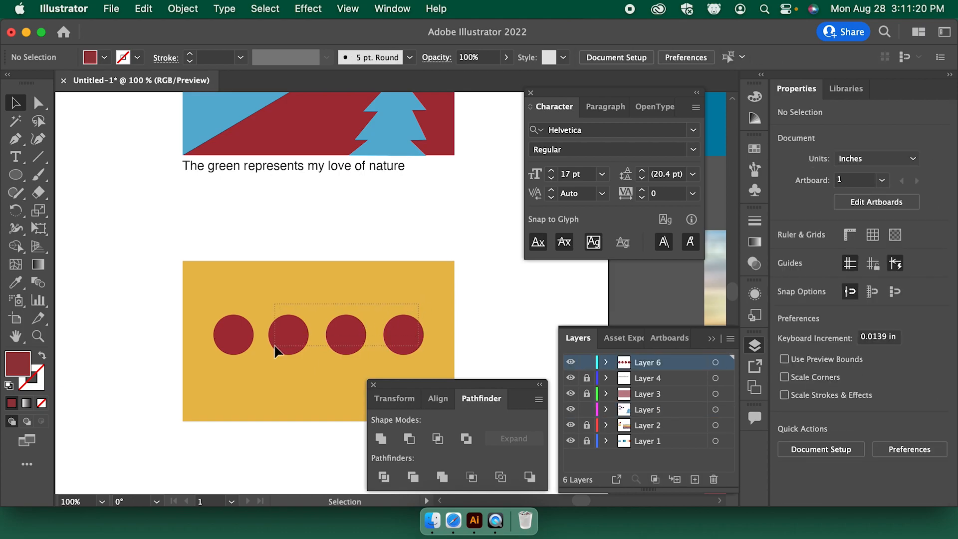
{"action": "left_click_drag", "start_coordinate": [278, 344], "coordinate": [243, 344]}
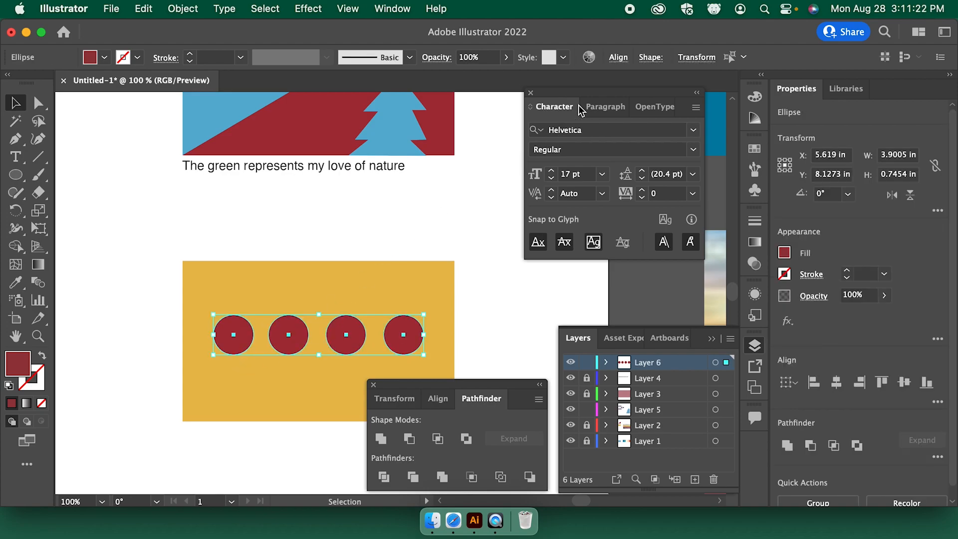
{"action": "left_click", "coordinate": [618, 58]}
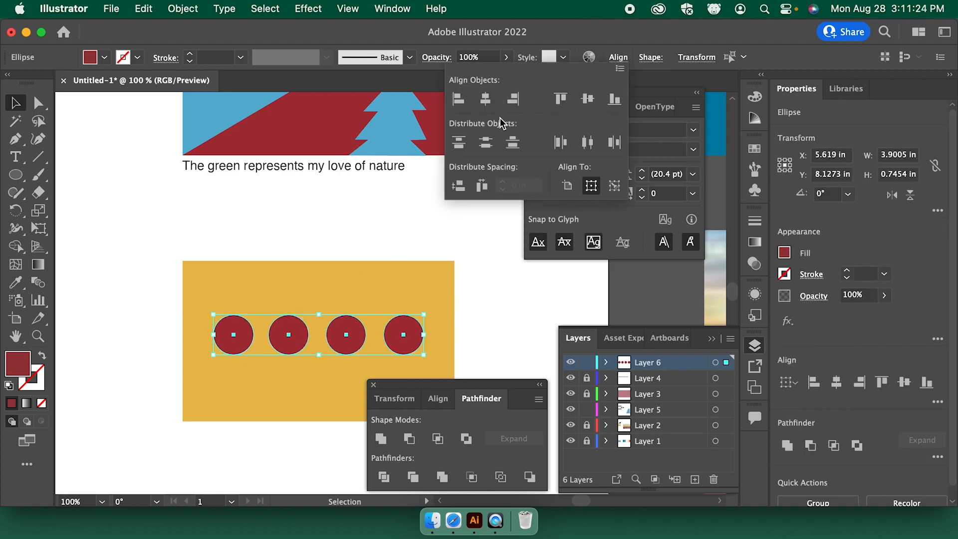
{"action": "left_click", "coordinate": [587, 144]}
{"action": "left_click", "coordinate": [427, 292]}
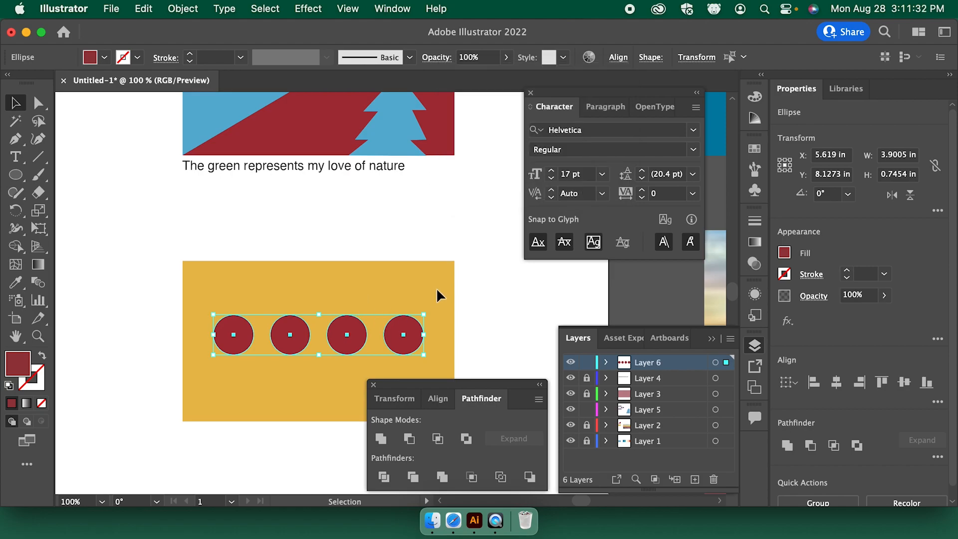
{"action": "left_click", "coordinate": [421, 311]}
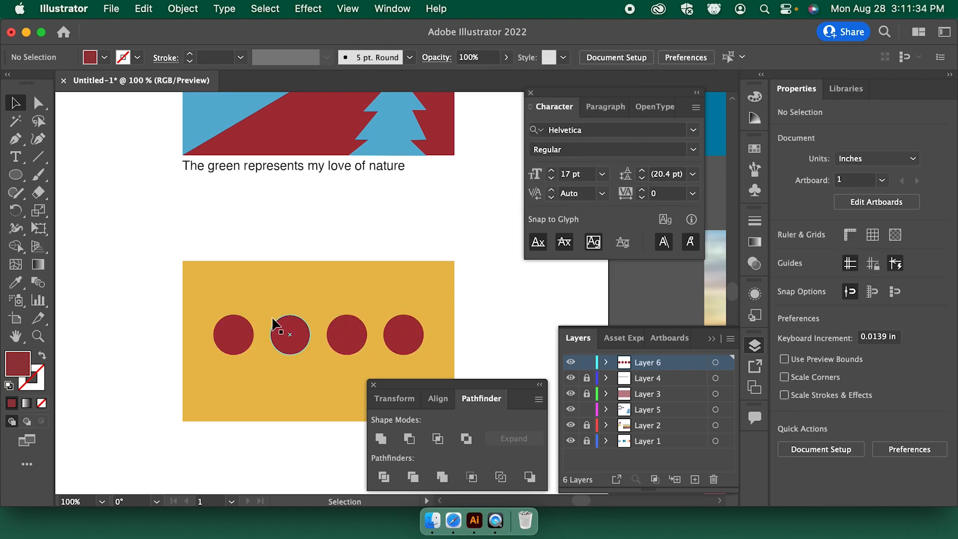
Shift the row of four circles left and try aligning the ungrouped circles by their horizontal centres
{"action": "left_click_drag", "start_coordinate": [426, 299], "coordinate": [221, 334]}
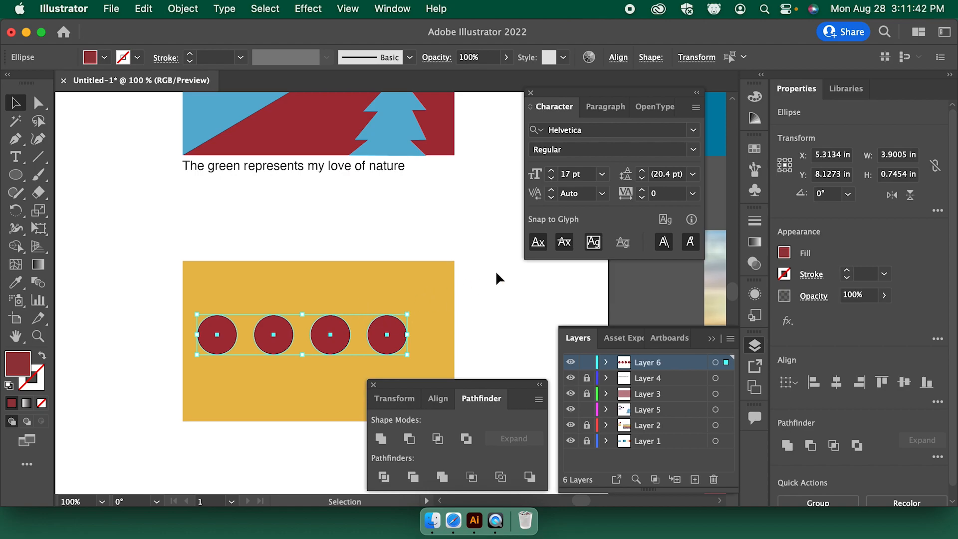
{"action": "left_click", "coordinate": [617, 58]}
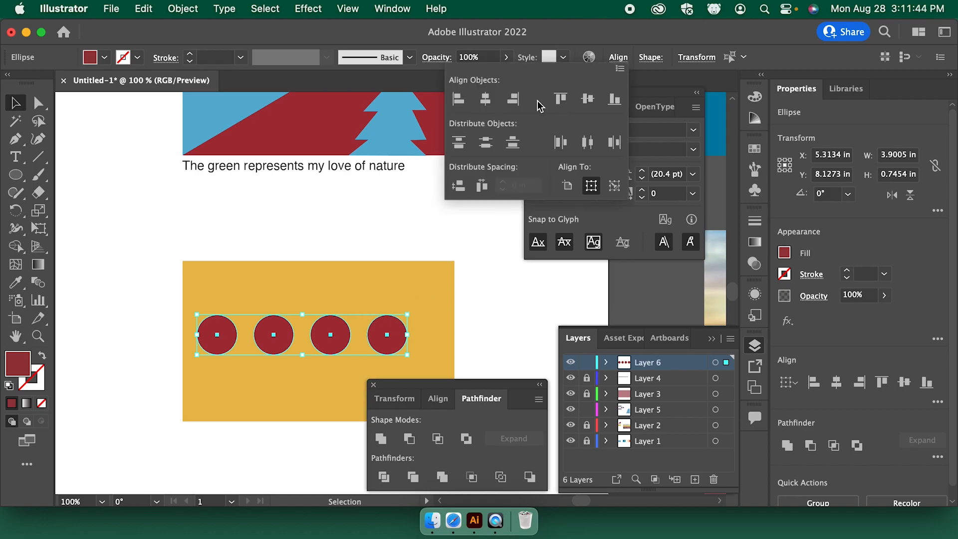
{"action": "left_click", "coordinate": [487, 101]}
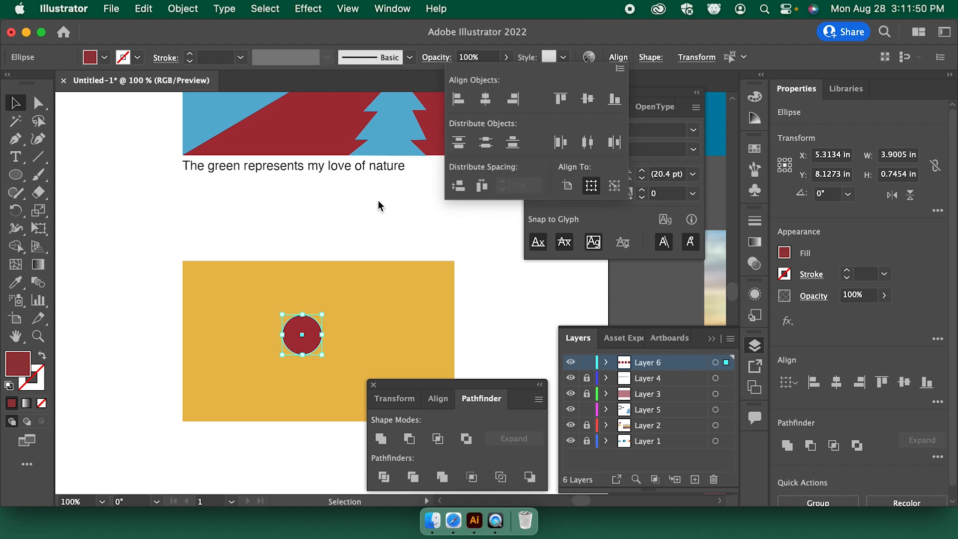
{"action": "key", "text": "super+z"}
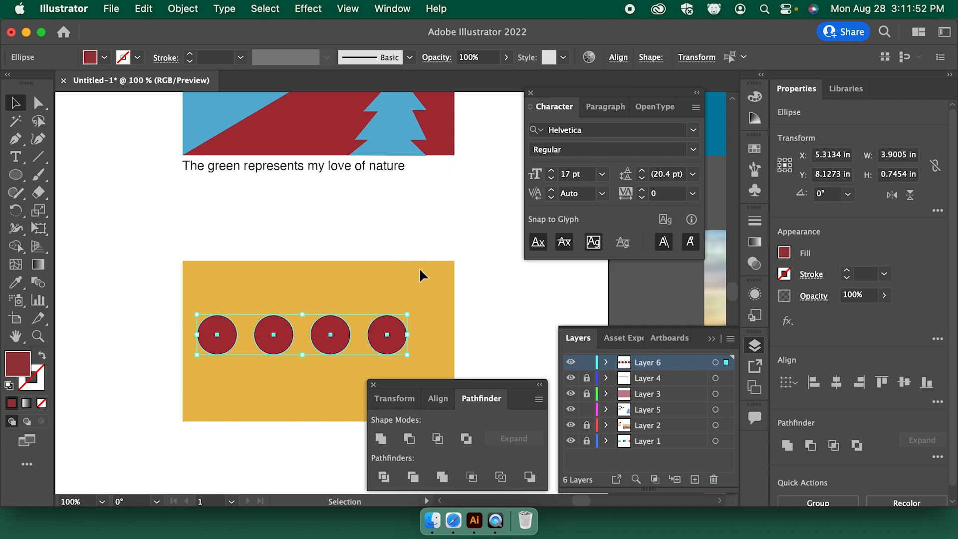
Group the four circles and move the group right and slightly down on the yellow flag
{"action": "right_click", "coordinate": [342, 331]}
{"action": "left_click", "coordinate": [382, 278]}
{"action": "left_click_drag", "start_coordinate": [335, 337], "coordinate": [366, 347]}
Centre the circle group vertically and horizontally on the artboard, and move it up to the yellow flag's mid-height
{"action": "left_click", "coordinate": [618, 58]}
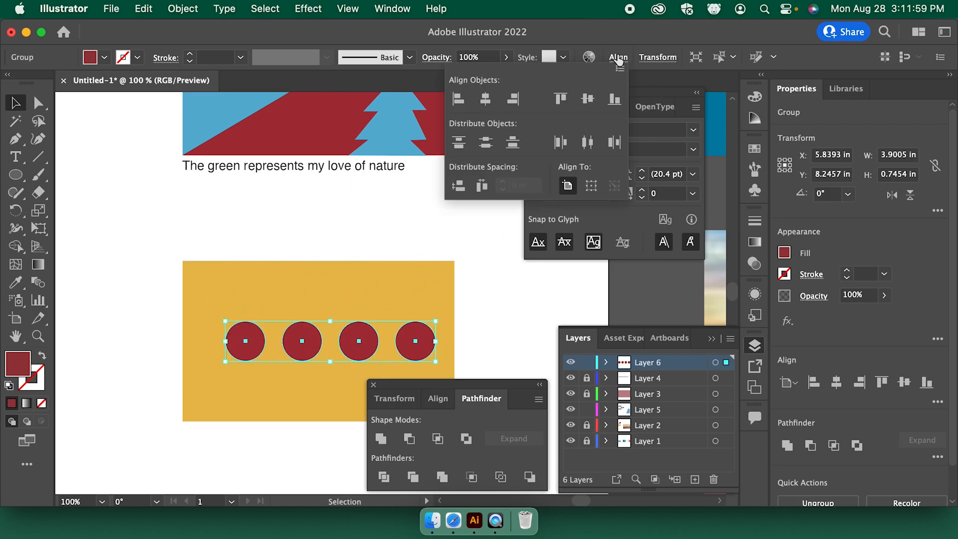
{"action": "left_click", "coordinate": [587, 99]}
{"action": "left_click", "coordinate": [486, 99]}
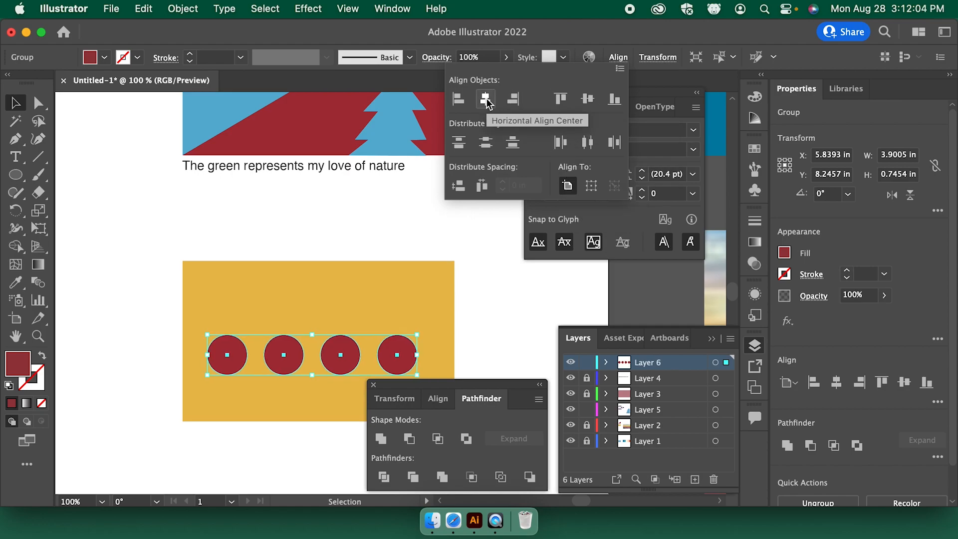
{"action": "left_click", "coordinate": [330, 360]}
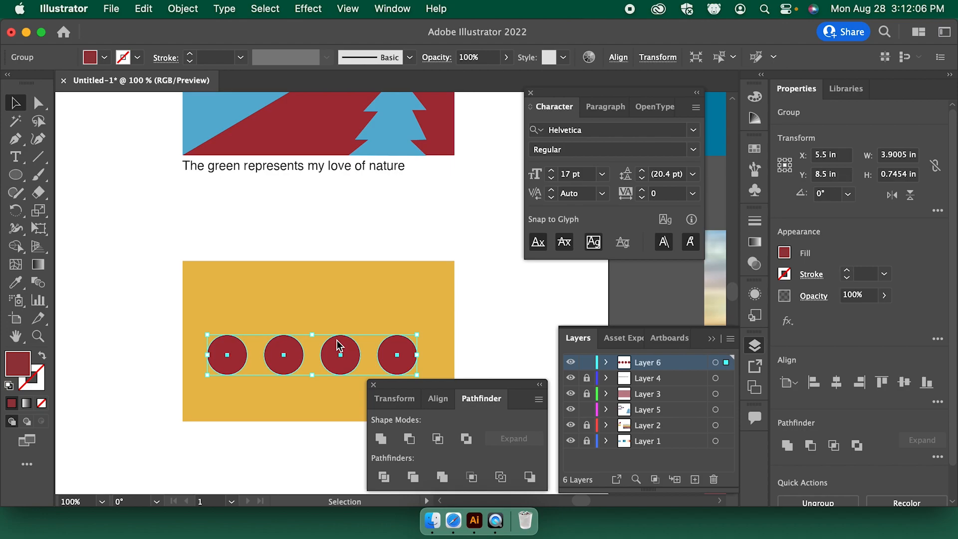
{"action": "left_click_drag", "start_coordinate": [347, 342], "coordinate": [346, 329]}
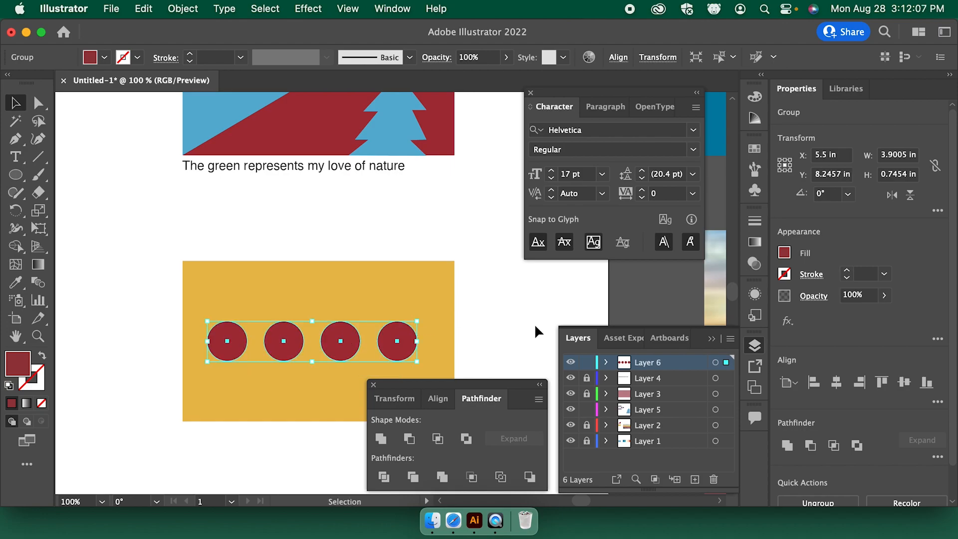
Toggle the visibility of Layers 5 and 2 to identify the yellow flag's layer, and unlock Layer 2
{"action": "left_click", "coordinate": [571, 409]}
{"action": "left_click", "coordinate": [571, 425]}
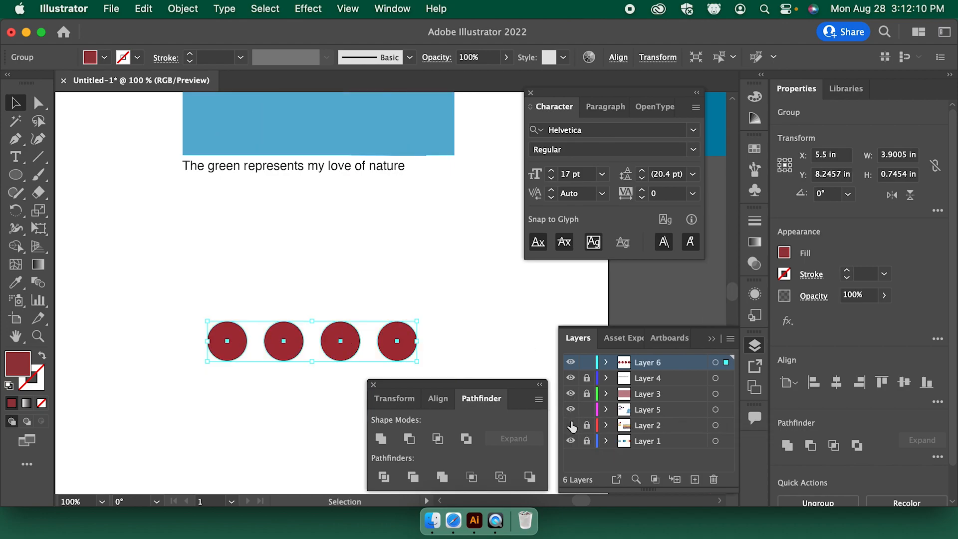
{"action": "left_click", "coordinate": [571, 426]}
Select the yellow flag together with the circle group, align them by their horizontal centres, and deselect
{"action": "left_click_drag", "start_coordinate": [481, 266], "coordinate": [285, 389]}
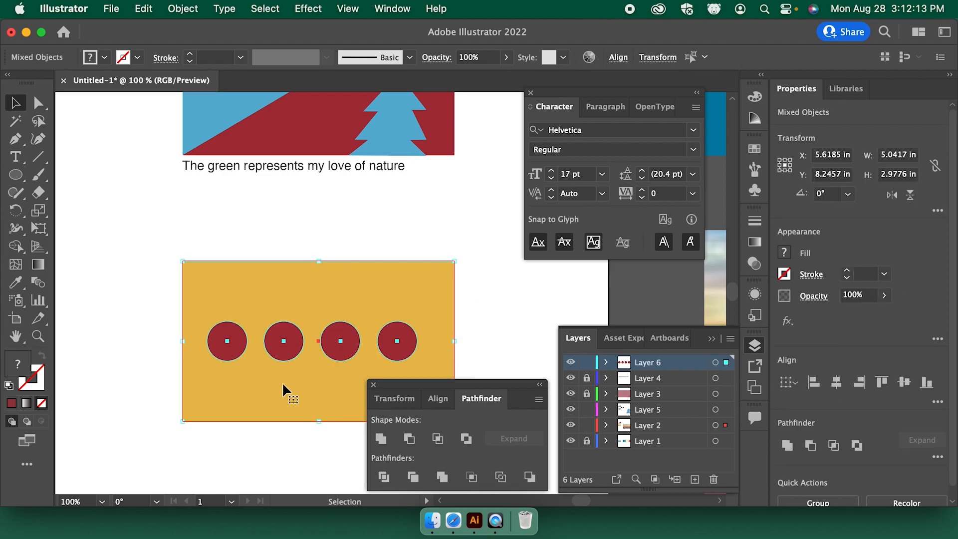
{"action": "left_click", "coordinate": [618, 57]}
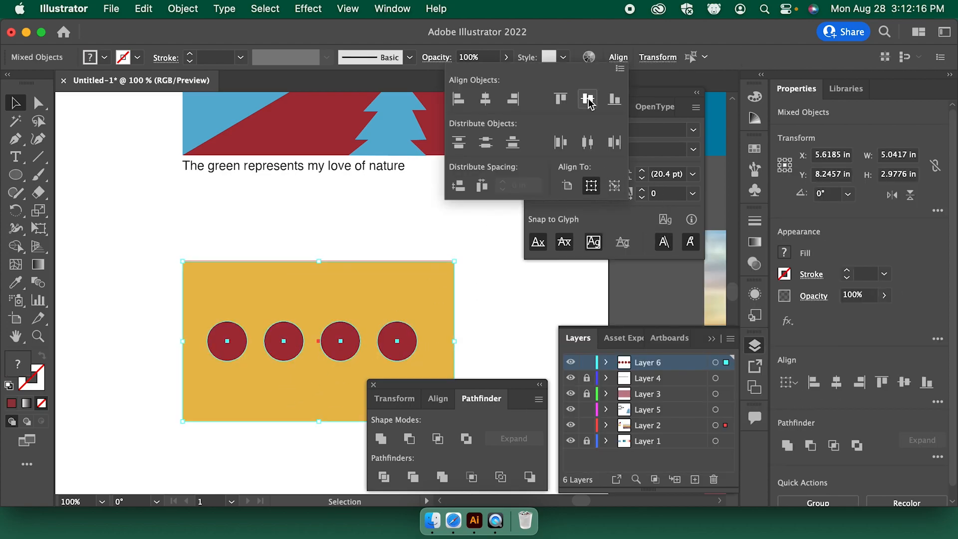
{"action": "left_click", "coordinate": [485, 99]}
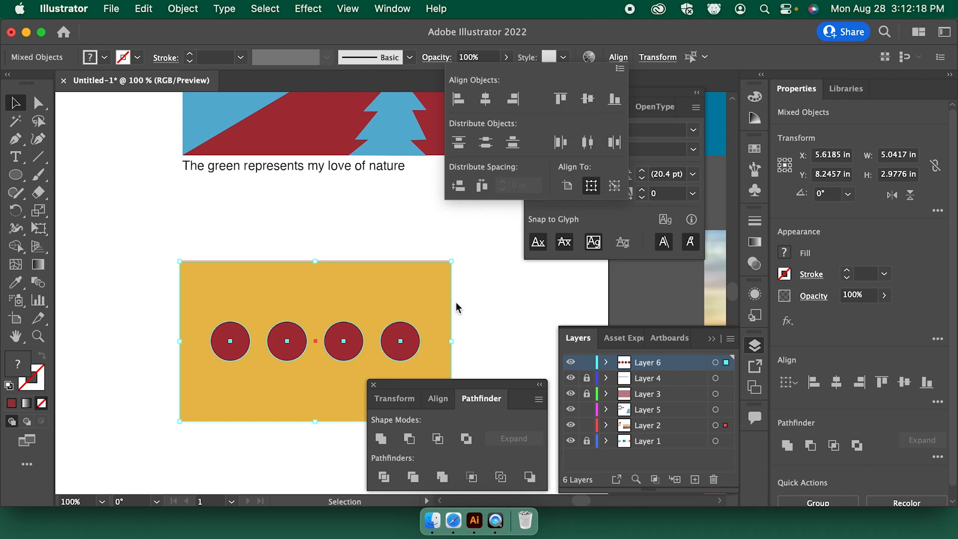
{"action": "left_click", "coordinate": [487, 310]}
{"action": "left_click", "coordinate": [490, 319]}
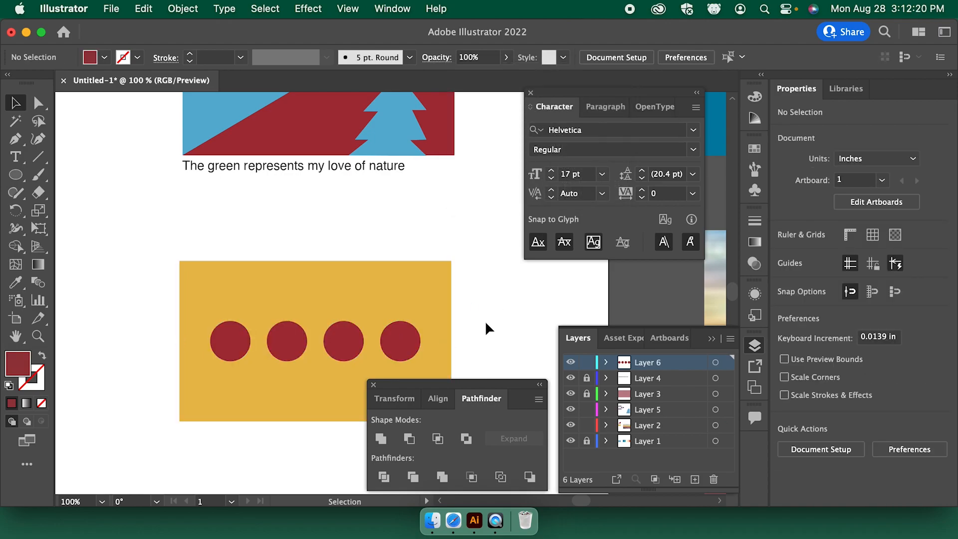
{"action": "scroll", "coordinate": [488, 322], "scroll_direction": "down", "scroll_amount": 3}
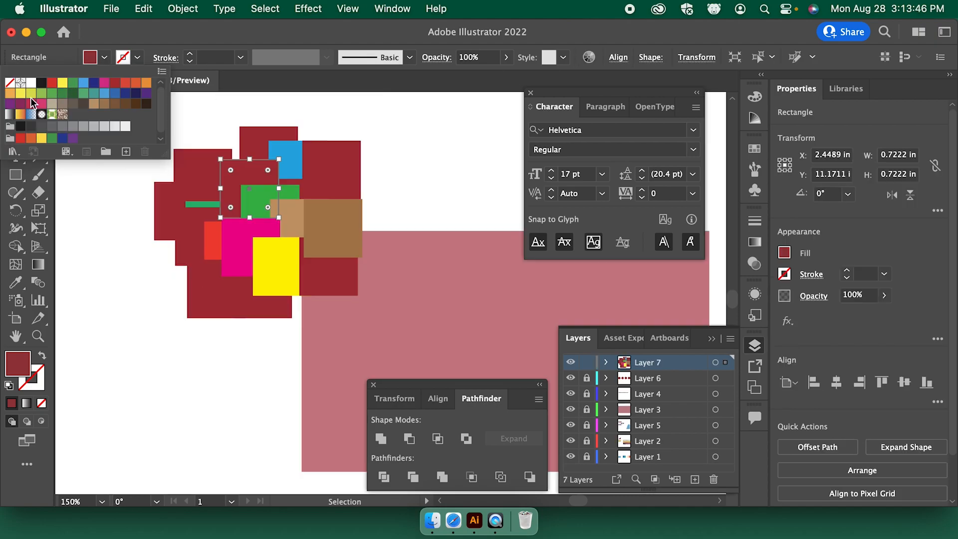
Recolour the selected dark red square overlapping the green one to crimson and deselect it
{"action": "left_click", "coordinate": [30, 103]}
{"action": "left_click", "coordinate": [202, 117]}
{"action": "left_click", "coordinate": [207, 130]}
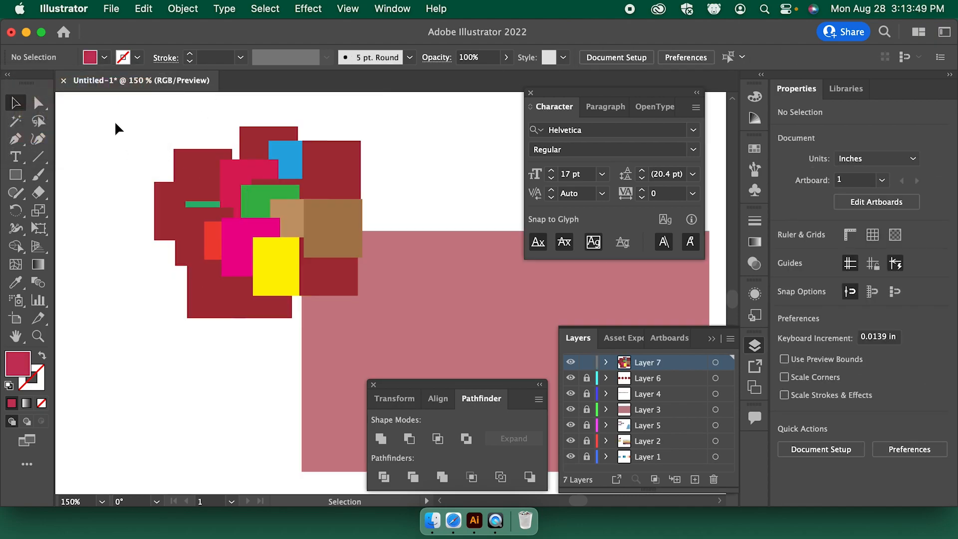
Move all the overlapping squares together away from the pink flag, placing them just inside the artboard's left edge
{"action": "left_click_drag", "start_coordinate": [328, 270], "coordinate": [236, 276]}
{"action": "left_click_drag", "start_coordinate": [306, 197], "coordinate": [411, 197]}
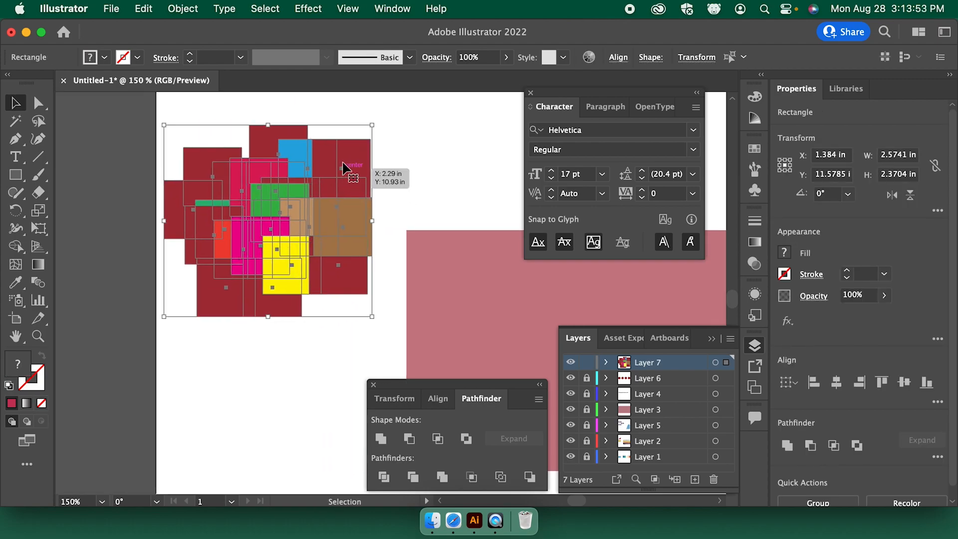
{"action": "left_click_drag", "start_coordinate": [342, 170], "coordinate": [359, 174]}
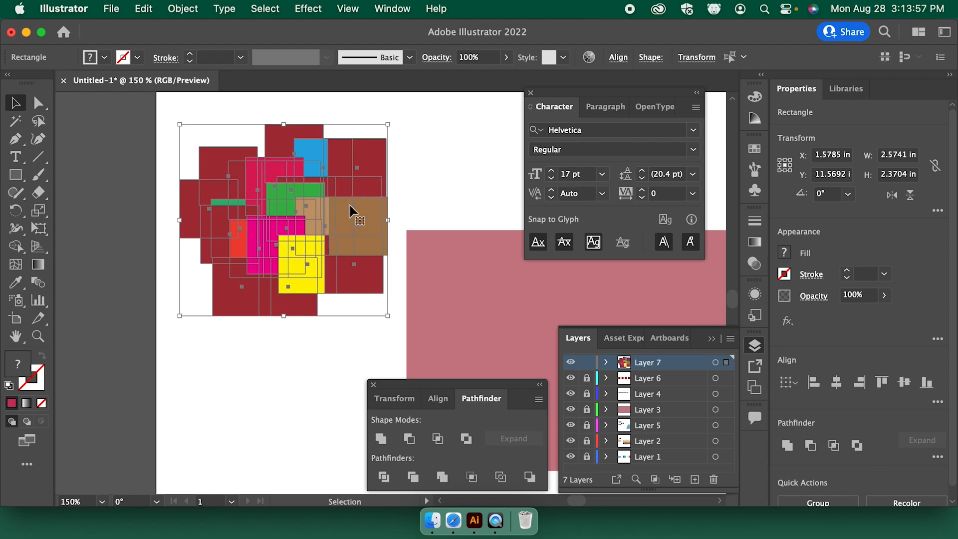
{"action": "left_click", "coordinate": [429, 173]}
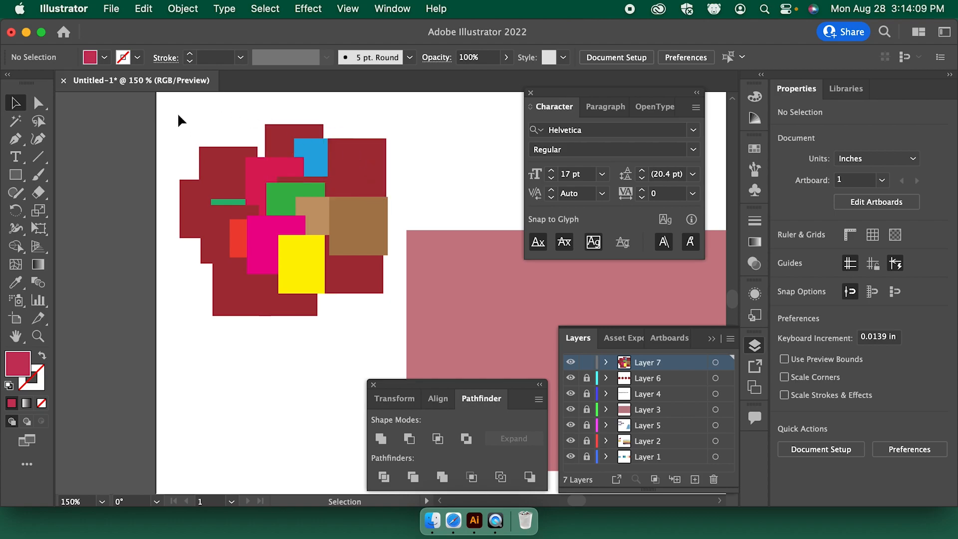
Select all the overlapping squares, group them and deselect the group
{"action": "left_click_drag", "start_coordinate": [170, 110], "coordinate": [382, 318]}
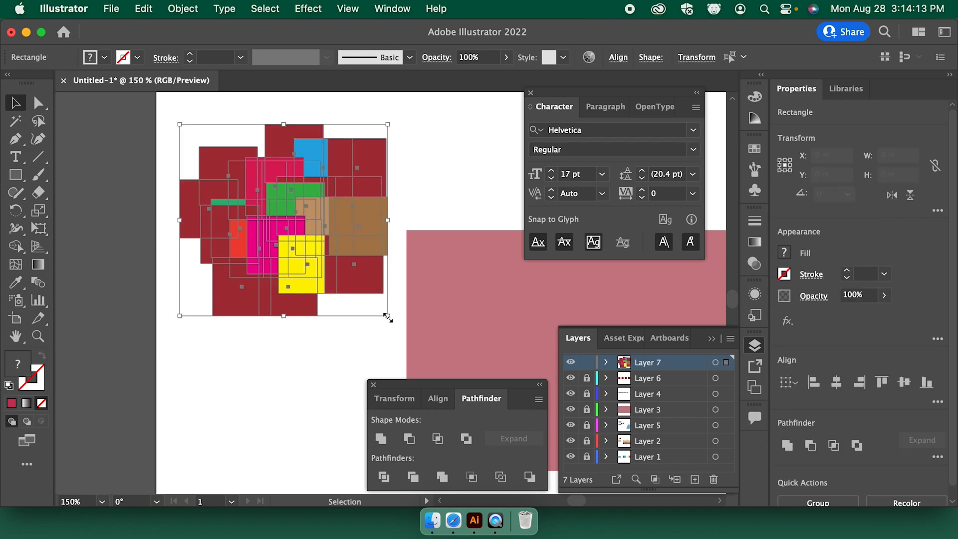
{"action": "right_click", "coordinate": [348, 214]}
{"action": "left_click", "coordinate": [396, 276]}
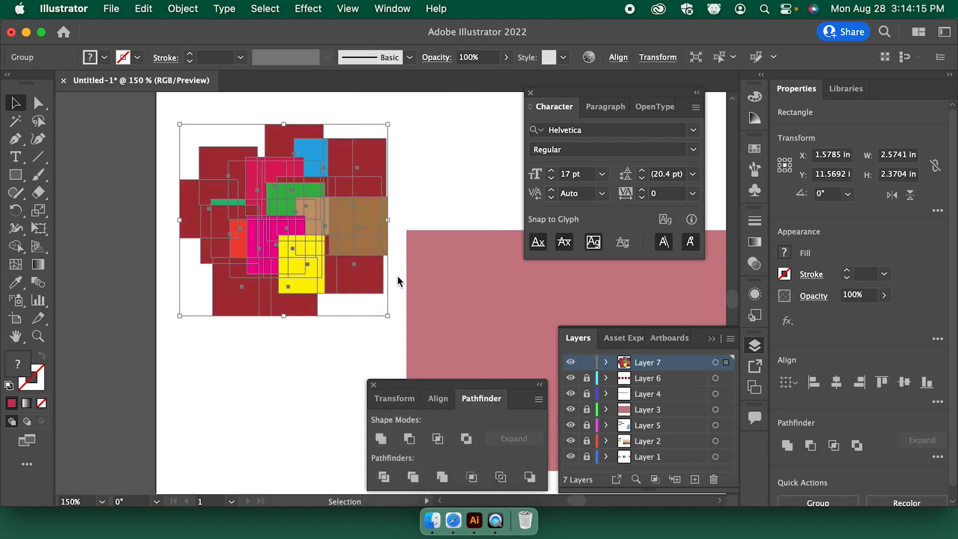
{"action": "left_click", "coordinate": [434, 194]}
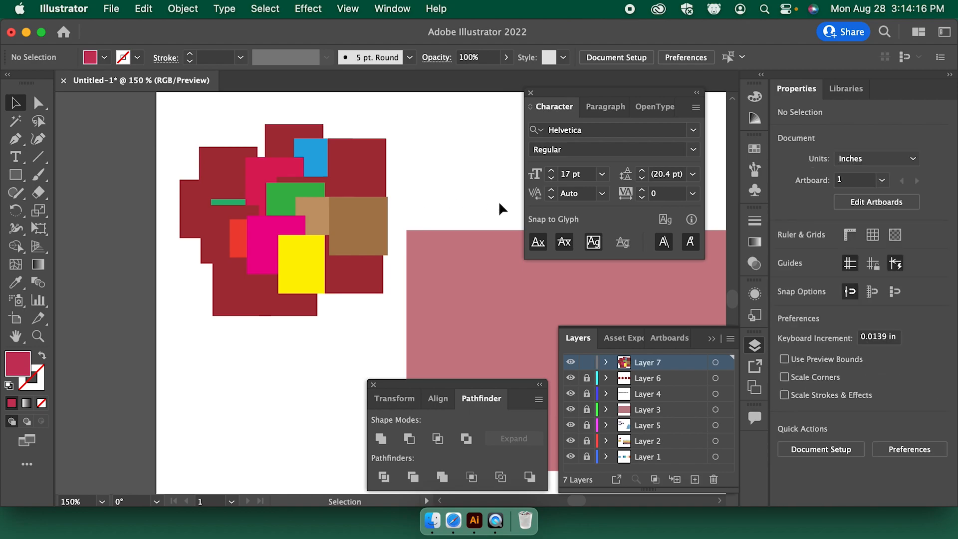
Draw a rectangle about 1.98 by 1.19 in over the middle of the grouped squares
{"action": "left_click", "coordinate": [17, 177]}
{"action": "mouse_move", "coordinate": [213, 168]}
{"action": "left_mouse_down"}
{"action": "mouse_move", "coordinate": [244, 214]}
{"action": "mouse_move", "coordinate": [318, 264]}
{"action": "mouse_move", "coordinate": [373, 264]}
{"action": "left_mouse_up"}
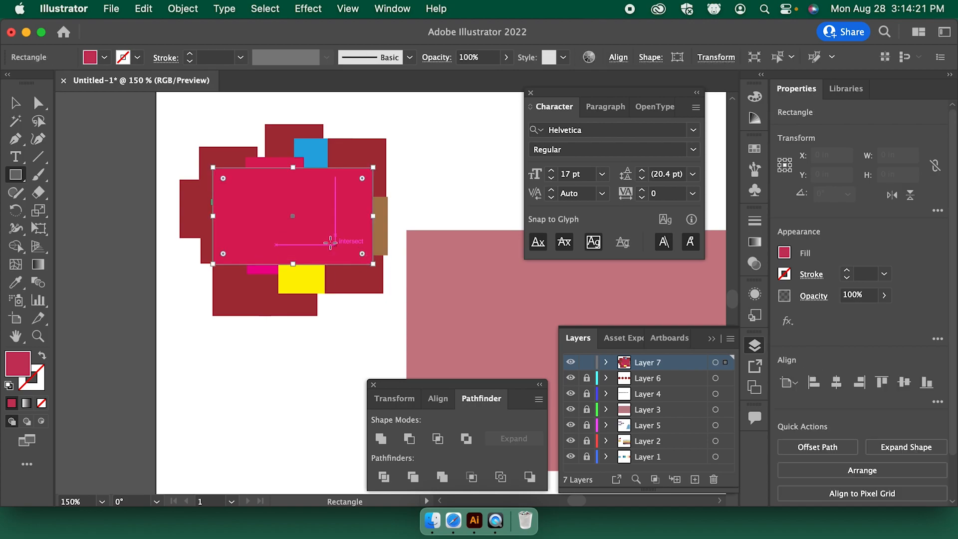
{"action": "key", "text": "v"}
{"action": "left_click_drag", "start_coordinate": [317, 234], "coordinate": [322, 231]}
Fill the new rectangle with light gray and nudge it slightly to sit over the centre of the squares
{"action": "left_click", "coordinate": [102, 58]}
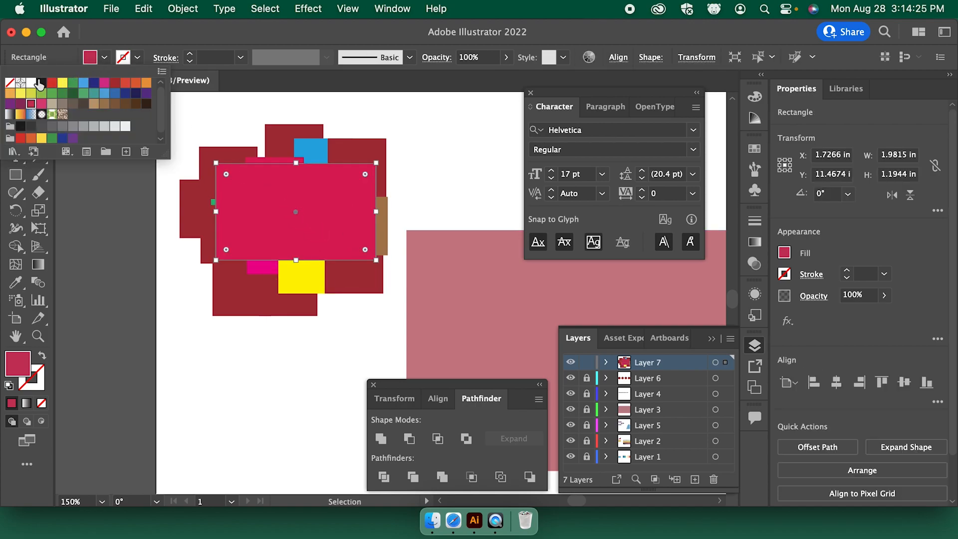
{"action": "left_click", "coordinate": [90, 131]}
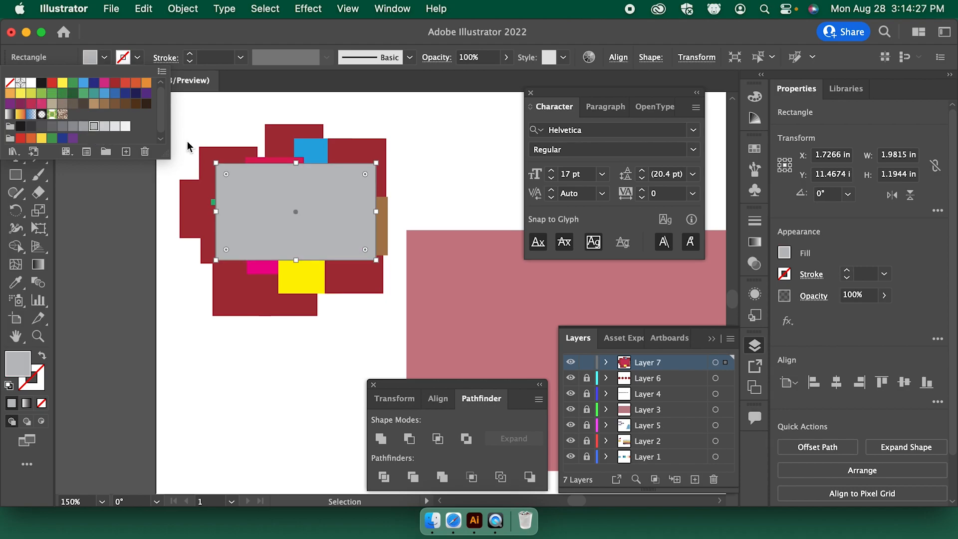
{"action": "left_click", "coordinate": [445, 167]}
{"action": "left_click", "coordinate": [424, 164]}
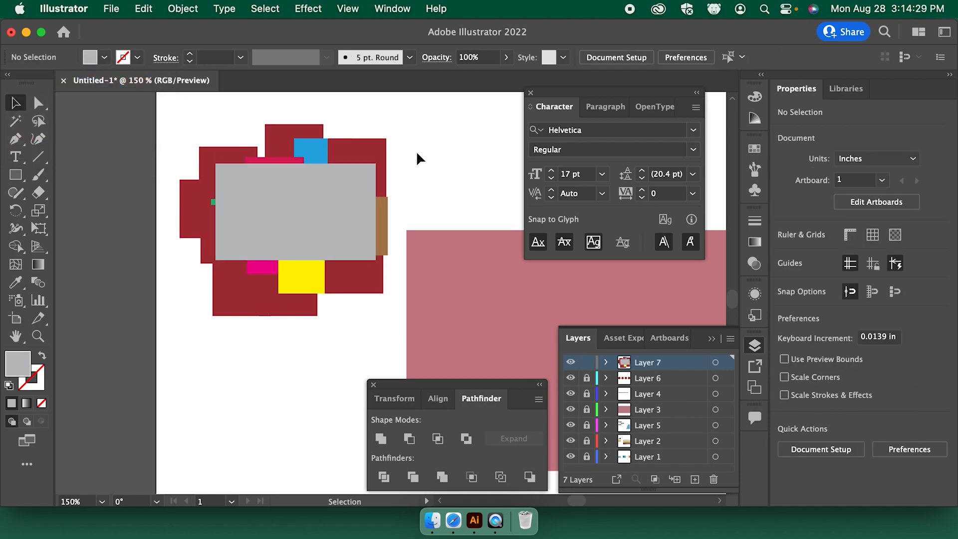
{"action": "mouse_move", "coordinate": [327, 198]}
{"action": "left_mouse_down"}
{"action": "mouse_move", "coordinate": [437, 172]}
{"action": "mouse_move", "coordinate": [361, 248]}
{"action": "mouse_move", "coordinate": [312, 196]}
{"action": "mouse_move", "coordinate": [327, 205]}
{"action": "left_mouse_up"}
{"action": "left_click_drag", "start_coordinate": [239, 209], "coordinate": [261, 202]}
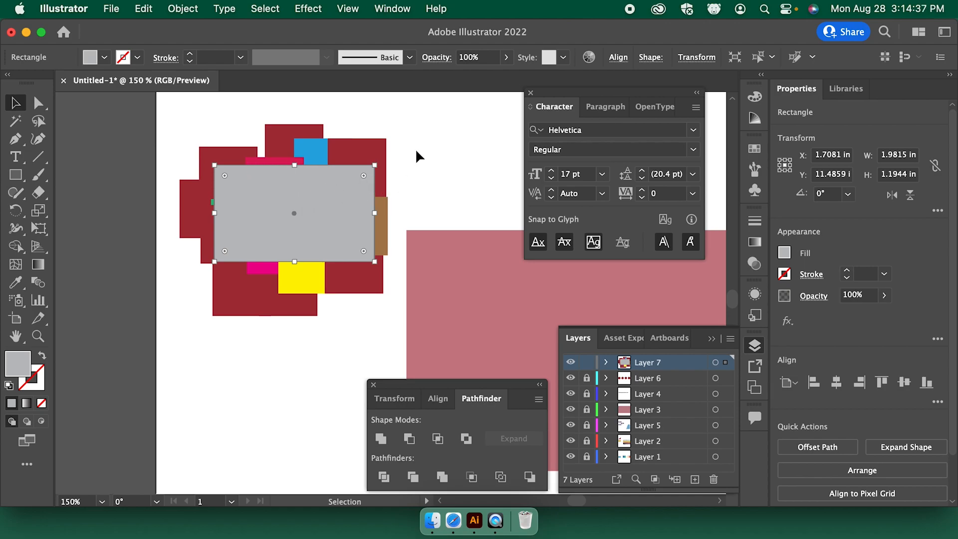
Make a clipping mask from the gray rectangle and the group of squares, and deselect the result
{"action": "key", "text": "super+a"}
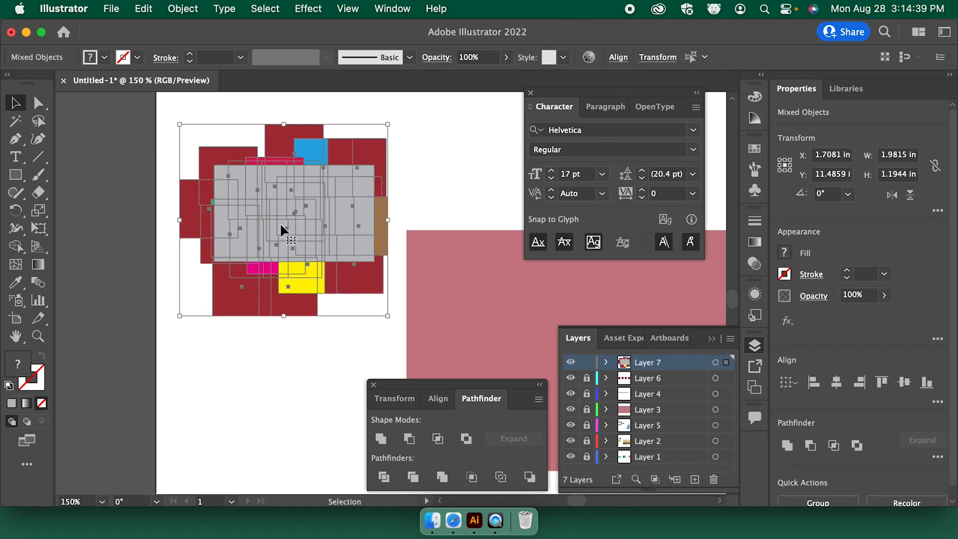
{"action": "right_click", "coordinate": [307, 199]}
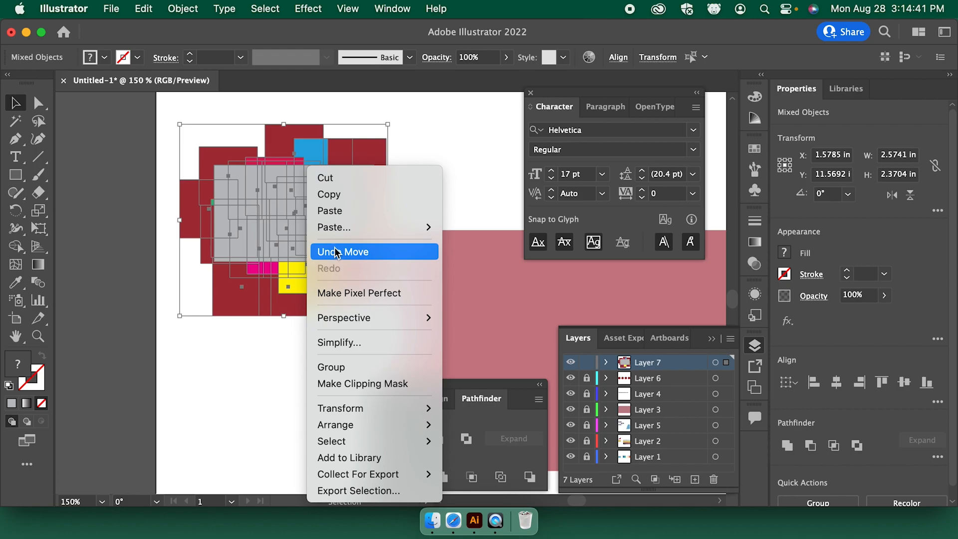
{"action": "left_click", "coordinate": [370, 385]}
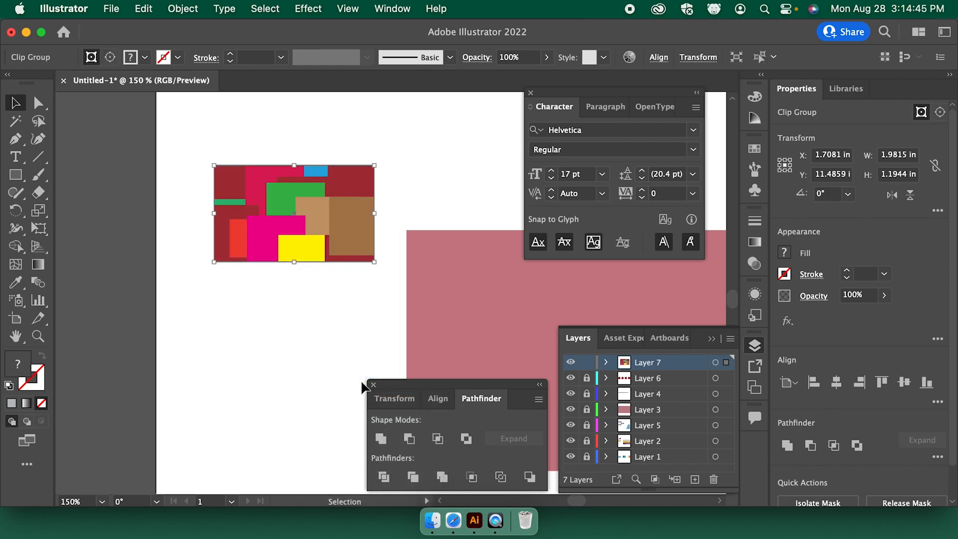
{"action": "left_click", "coordinate": [289, 306]}
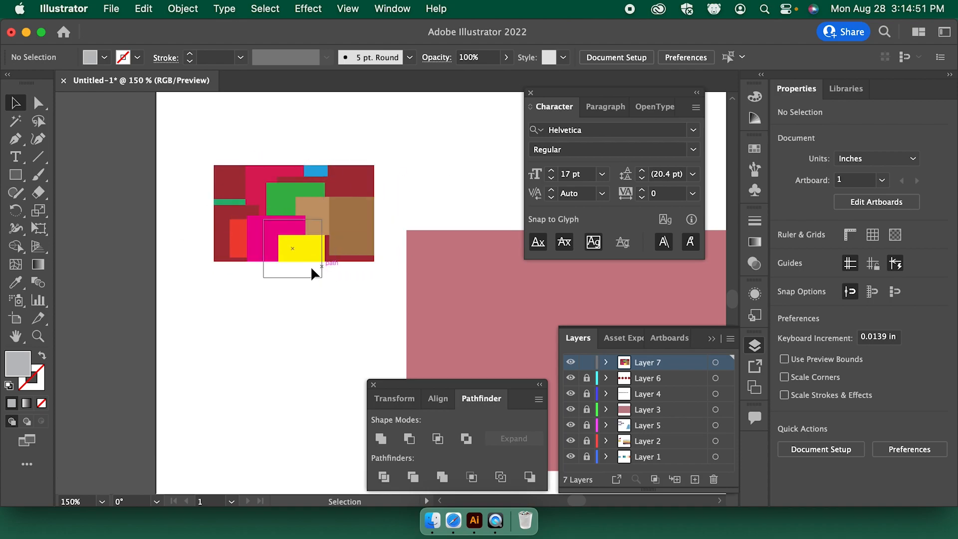
Draw a diagonal line about 4.61 in wide and 4.31 in high across the pink flag, overshooting its edges
{"action": "left_click_drag", "start_coordinate": [212, 262], "coordinate": [279, 318]}
{"action": "key", "text": "super+minus"}
{"action": "key", "text": "super+minus"}
{"action": "left_click_drag", "start_coordinate": [438, 322], "coordinate": [238, 310]}
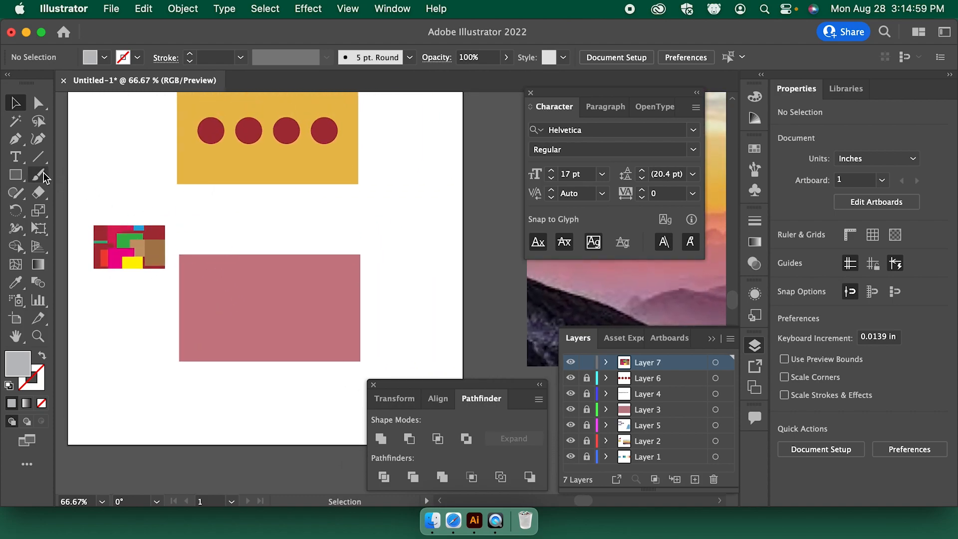
{"action": "left_click", "coordinate": [37, 156]}
{"action": "left_click_drag", "start_coordinate": [162, 341], "coordinate": [311, 225]}
{"action": "mouse_move", "coordinate": [177, 386]}
{"action": "left_mouse_down"}
{"action": "mouse_move", "coordinate": [259, 328]}
{"action": "mouse_move", "coordinate": [343, 232]}
{"action": "left_mouse_up"}
{"action": "key", "text": "v"}
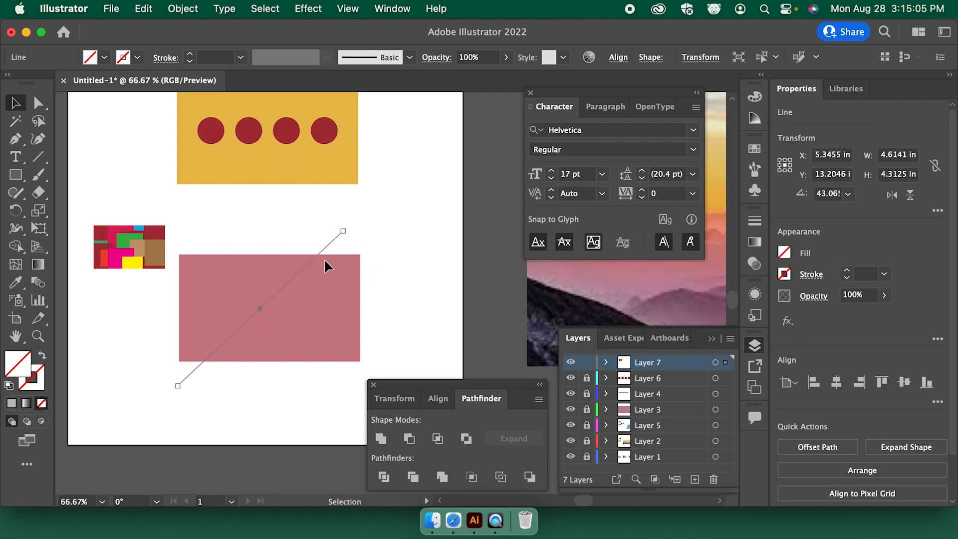
Give the diagonal line a yellow stroke with a weight of 8 pt
{"action": "left_click", "coordinate": [137, 57]}
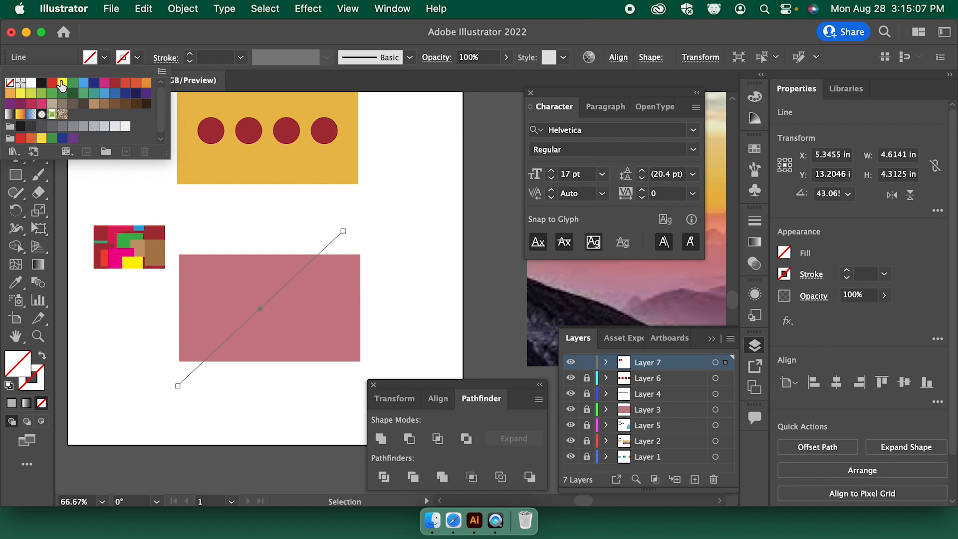
{"action": "left_click", "coordinate": [60, 88]}
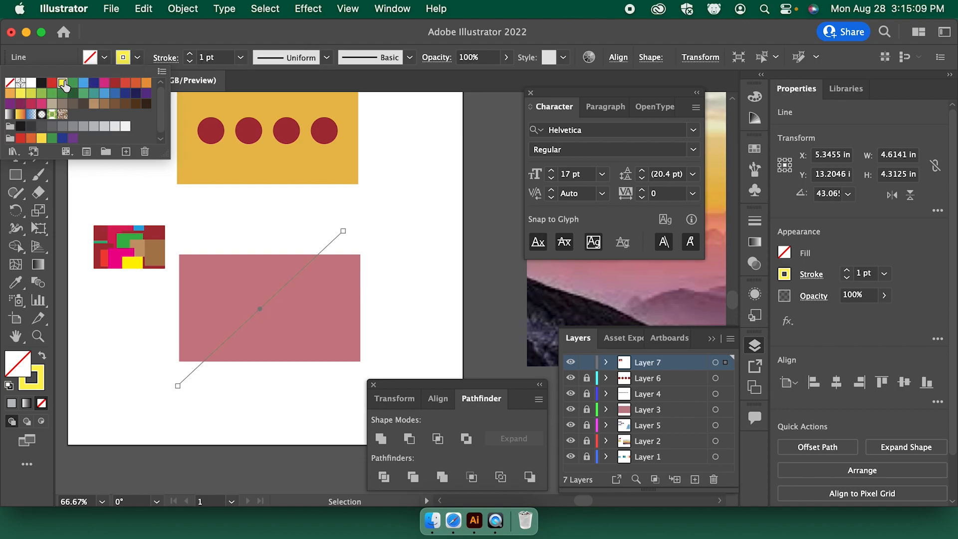
{"action": "left_click", "coordinate": [190, 54]}
{"action": "left_click", "coordinate": [190, 54]}
{"action": "left_click", "coordinate": [190, 54]}
{"action": "left_click", "coordinate": [191, 54]}
{"action": "left_click", "coordinate": [190, 54]}
{"action": "left_click", "coordinate": [190, 54]}
{"action": "left_click", "coordinate": [190, 54]}
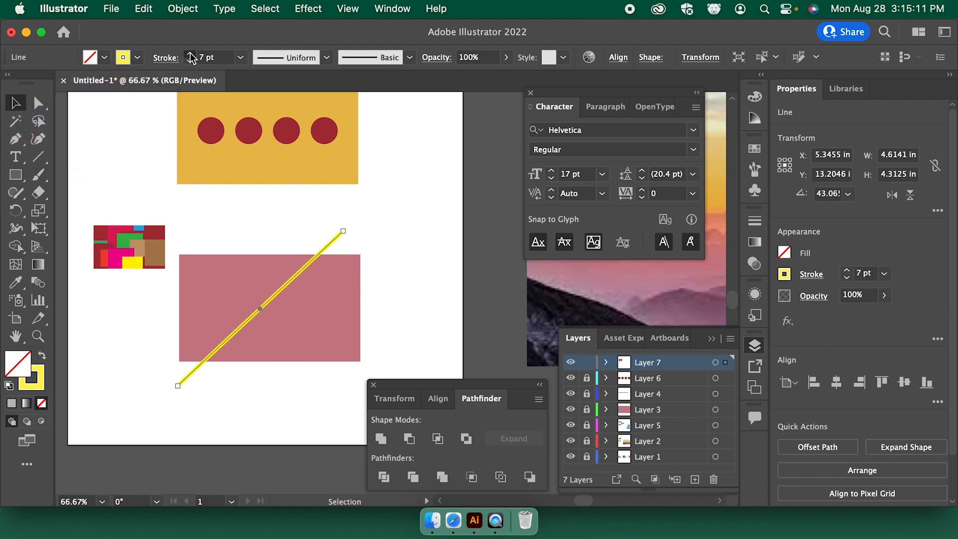
Duplicate the yellow diagonal line into four parallel stripes across the pink flag and deselect
{"action": "left_click", "coordinate": [304, 209]}
{"action": "left_click_drag", "start_coordinate": [325, 244], "coordinate": [363, 253]}
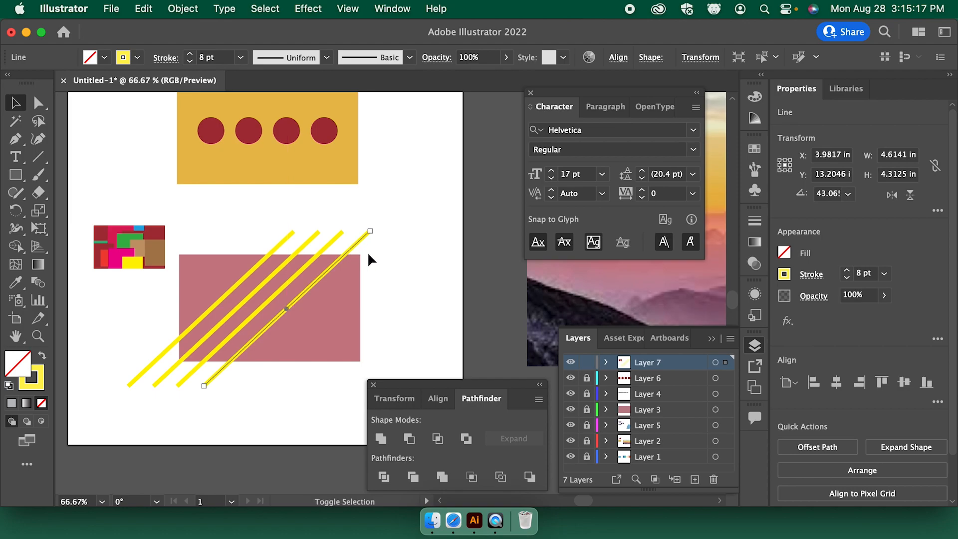
{"action": "left_click", "coordinate": [384, 310]}
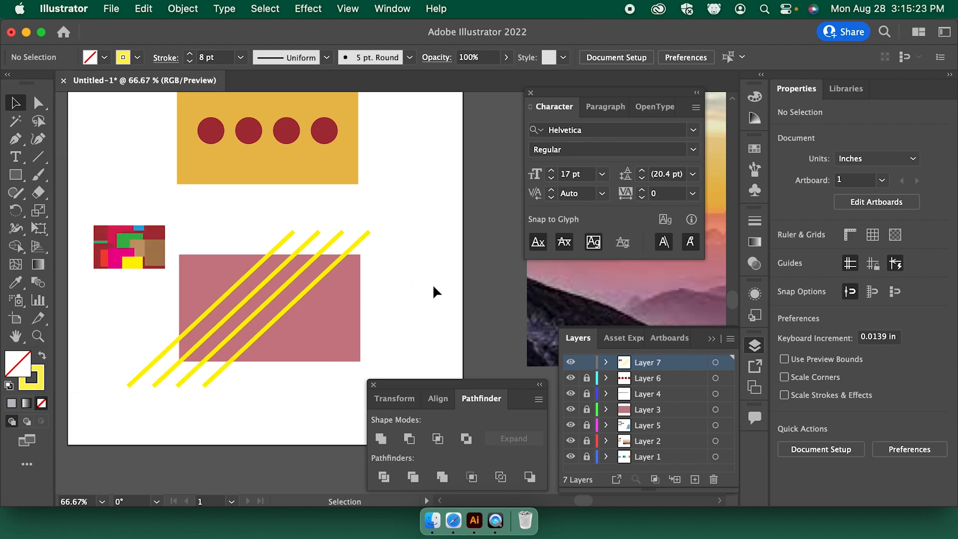
Try to shorten the rightmost yellow stripe by moving its upper anchor point to the pink flag's top edge
{"action": "key", "text": "space"}
{"action": "left_click_drag", "start_coordinate": [275, 351], "coordinate": [307, 336]}
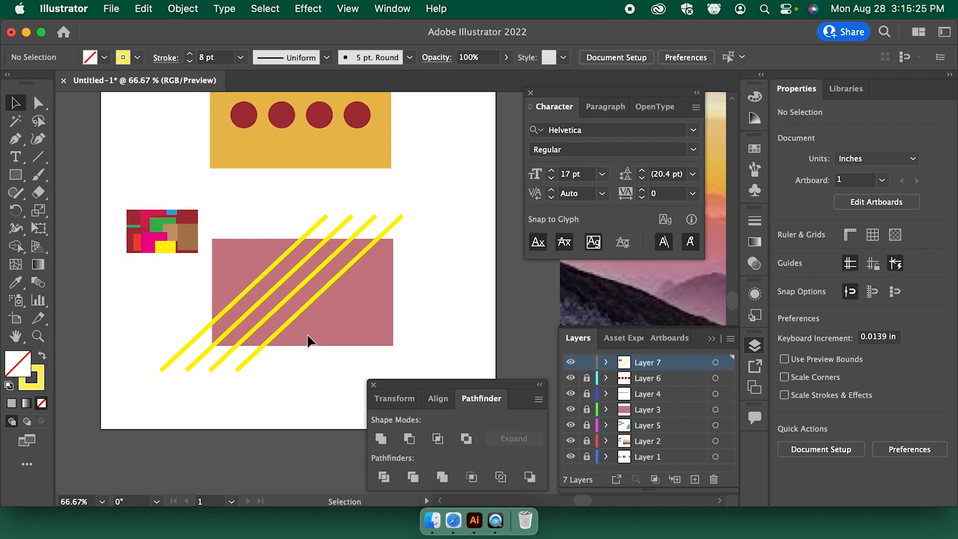
{"action": "key", "text": "super+equal"}
{"action": "key", "text": "super+equal"}
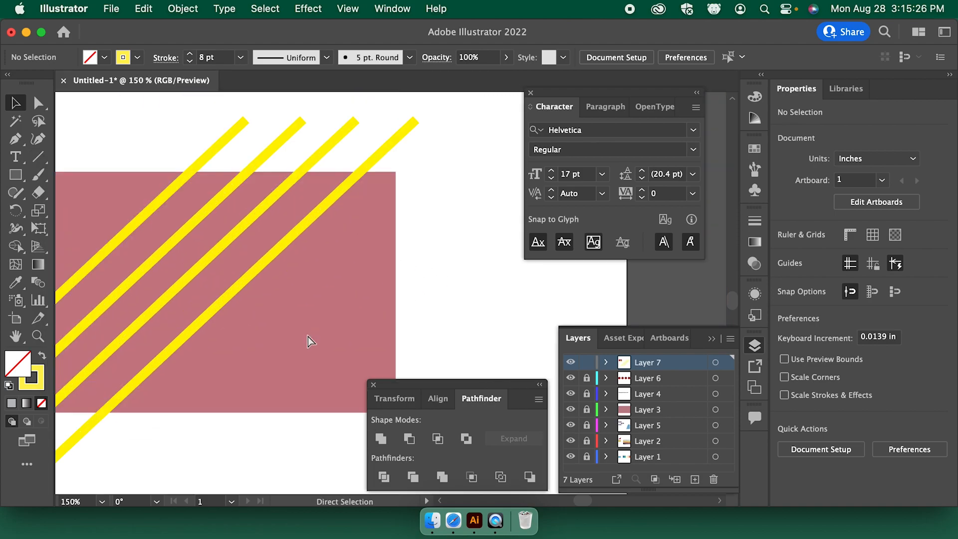
{"action": "key", "text": "a"}
{"action": "left_click", "coordinate": [336, 202]}
{"action": "left_click_drag", "start_coordinate": [416, 120], "coordinate": [368, 169]}
{"action": "left_click", "coordinate": [394, 159]}
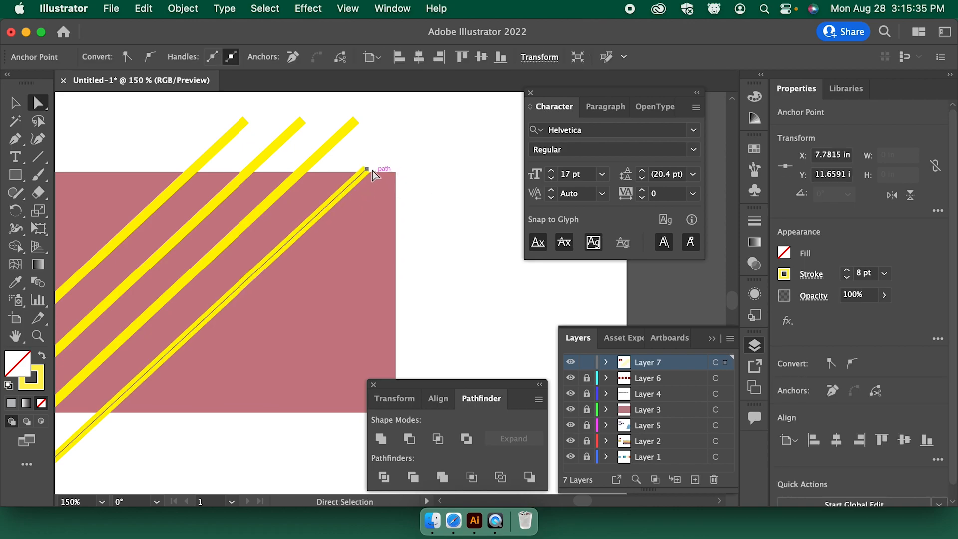
{"action": "left_click", "coordinate": [388, 165]}
{"action": "scroll", "coordinate": [388, 163], "scroll_direction": "up", "scroll_amount": 2}
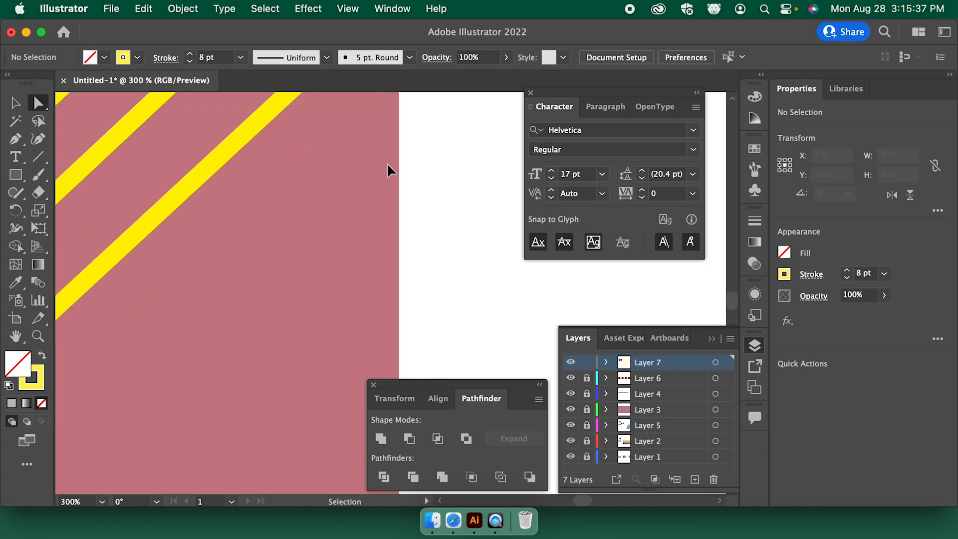
{"action": "scroll", "coordinate": [387, 162], "scroll_direction": "up", "scroll_amount": 5}
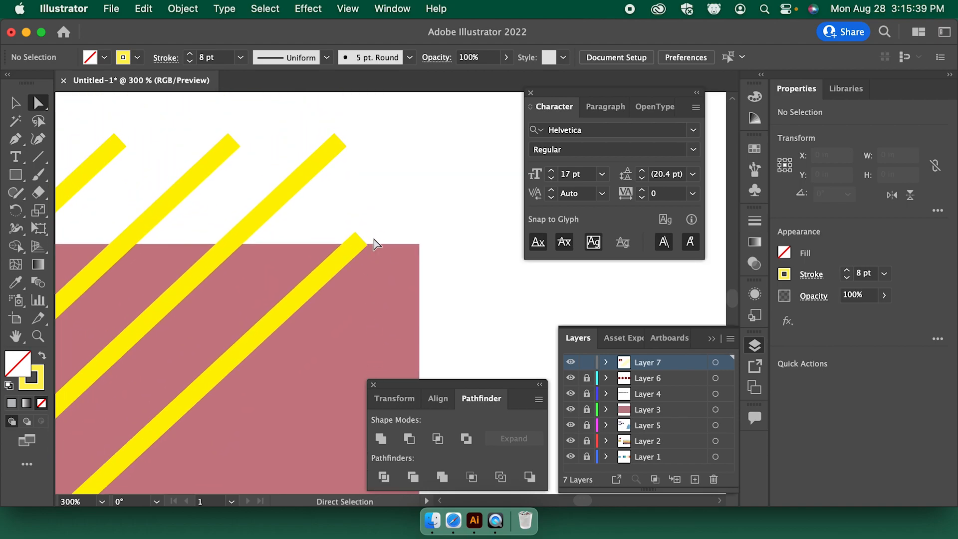
Undo the shortening of the rightmost yellow stripe and deselect it
{"action": "key", "text": "super+minus"}
{"action": "key", "text": "super+minus"}
{"action": "key", "text": "super+minus"}
{"action": "key", "text": "super+z"}
{"action": "key", "text": "super+z"}
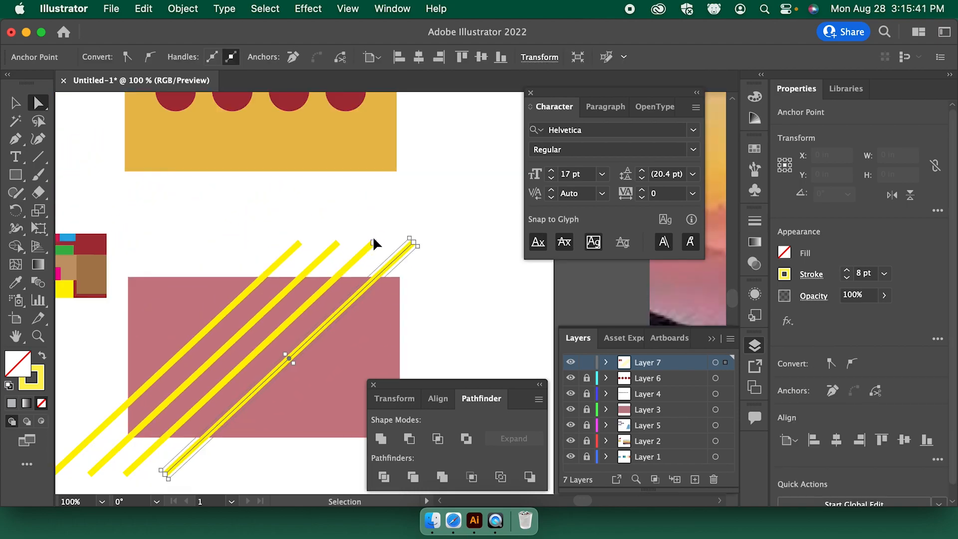
{"action": "key", "text": "v"}
{"action": "left_click", "coordinate": [452, 274]}
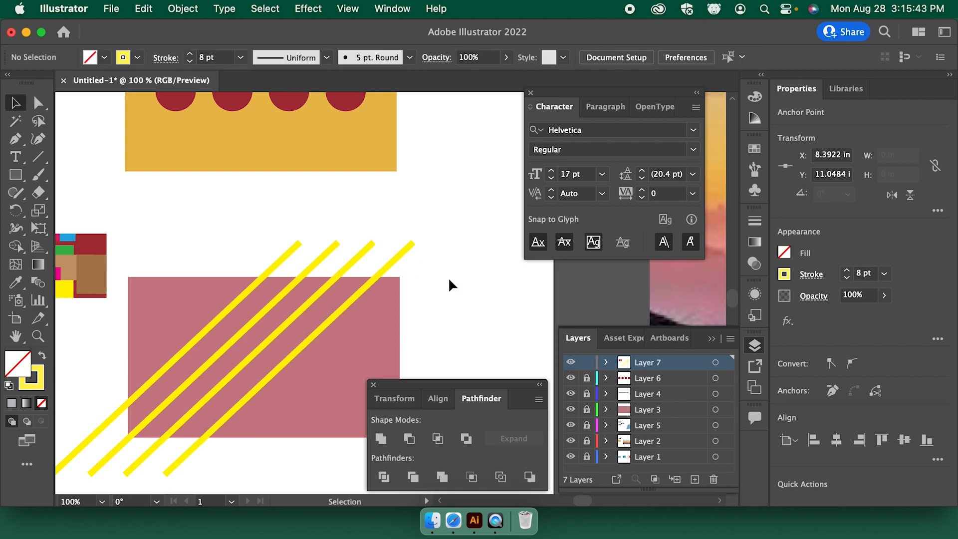
Unlock Layer 3, group the diagonal yellow stripes across the pink flag and deselect the group
{"action": "key", "text": "super+plus"}
{"action": "key", "text": "super+minus"}
{"action": "key", "text": "super+minus"}
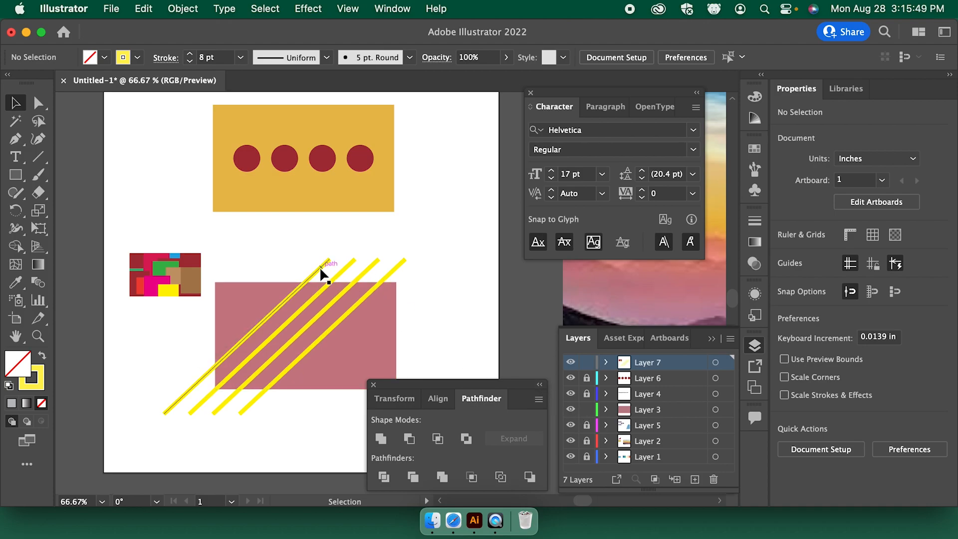
{"action": "left_click_drag", "start_coordinate": [289, 233], "coordinate": [427, 271]}
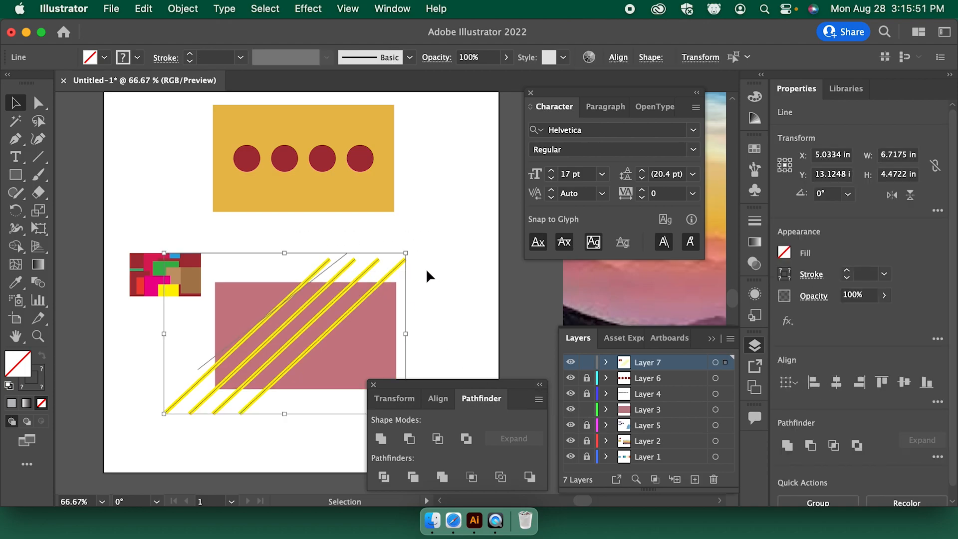
{"action": "right_click", "coordinate": [391, 269]}
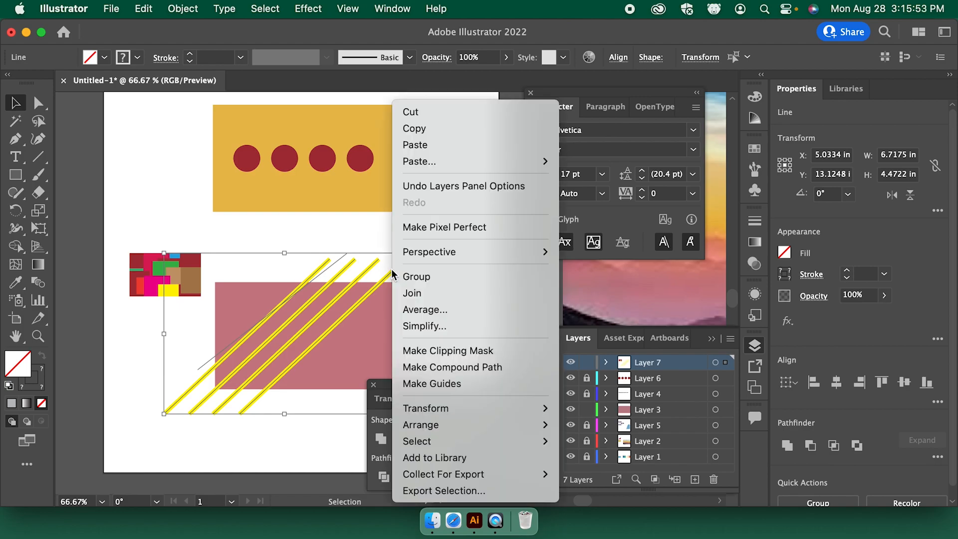
{"action": "left_click", "coordinate": [422, 278]}
{"action": "left_click", "coordinate": [440, 266]}
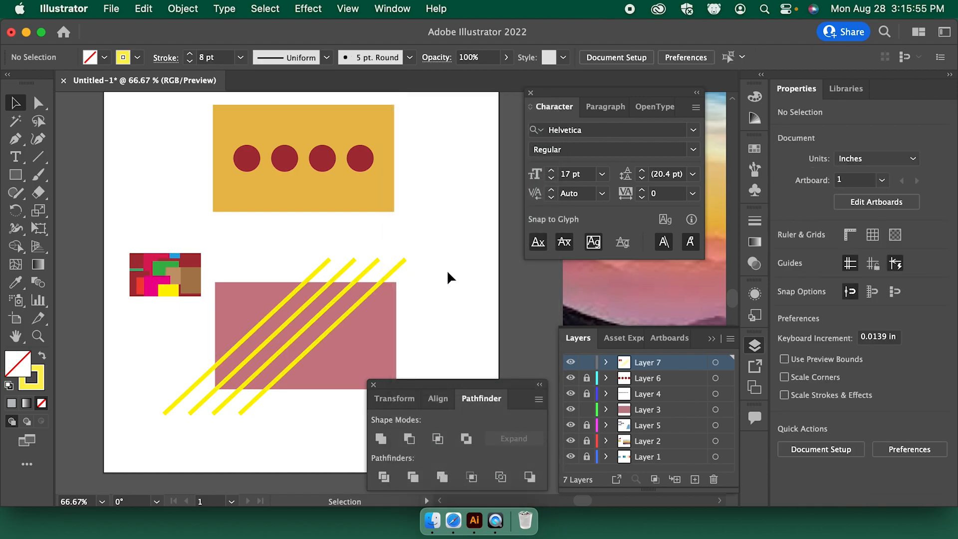
Duplicate the pink flag rectangle and place the copy level with the original, offset about 1.15 in to the right
{"action": "left_click", "coordinate": [390, 335]}
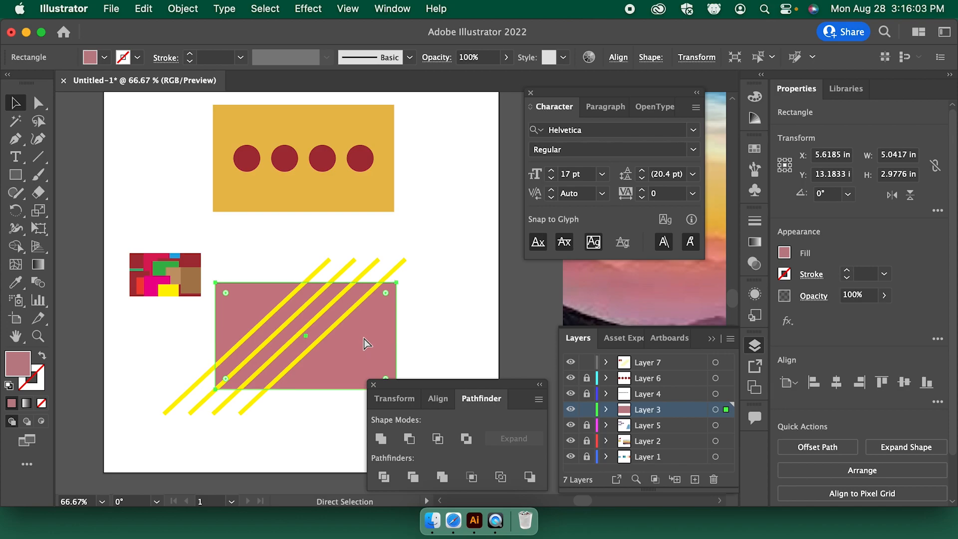
{"action": "left_click", "coordinate": [144, 8]}
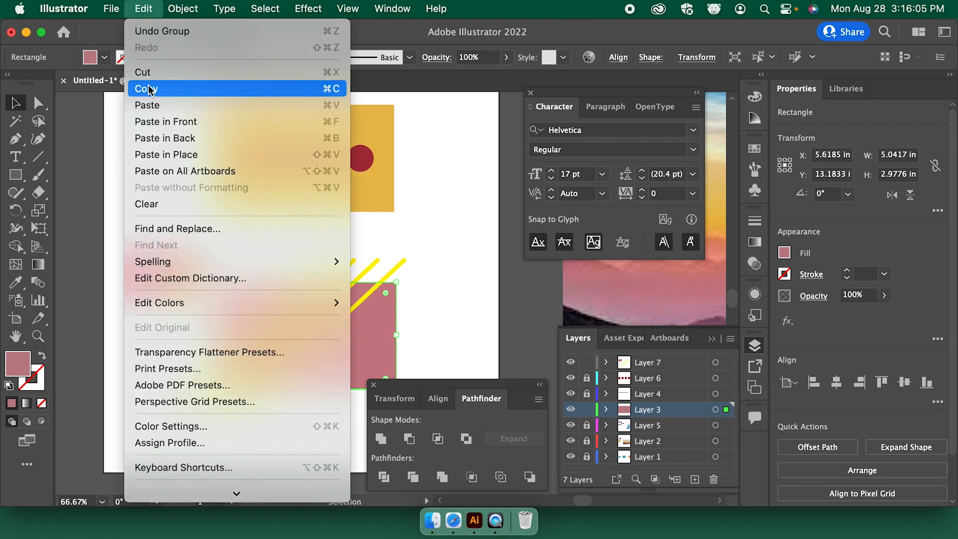
{"action": "left_click", "coordinate": [416, 176]}
{"action": "left_click_drag", "start_coordinate": [362, 326], "coordinate": [416, 270]}
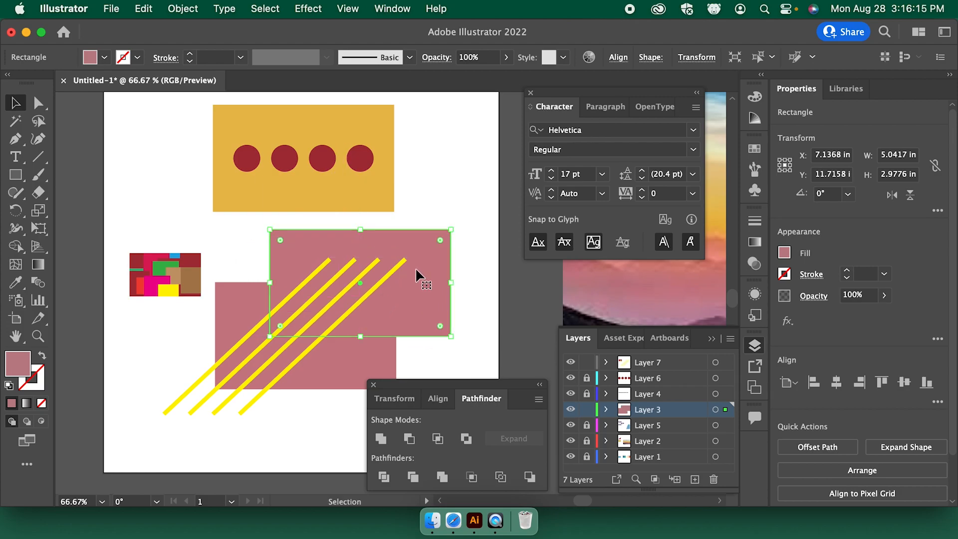
{"action": "left_click_drag", "start_coordinate": [415, 286], "coordinate": [412, 329]}
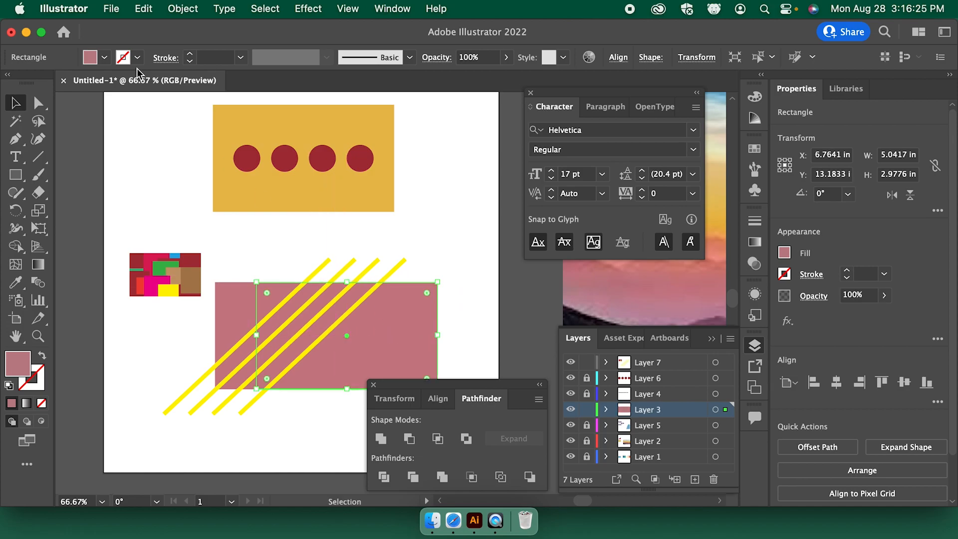
Fill the duplicate rectangle with green and align it exactly over the original pink flag
{"action": "left_click", "coordinate": [104, 57]}
{"action": "left_click", "coordinate": [31, 82]}
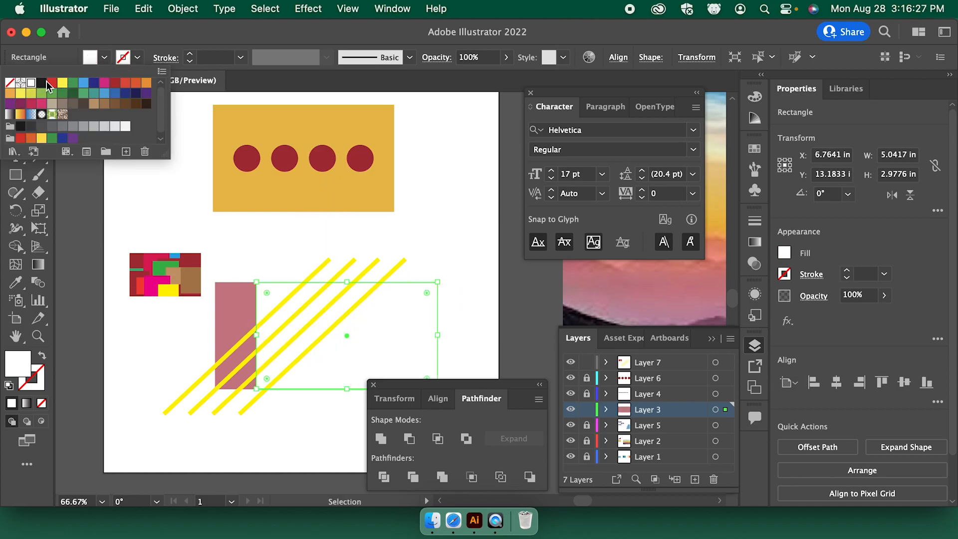
{"action": "left_click", "coordinate": [73, 84]}
{"action": "left_click", "coordinate": [322, 237]}
{"action": "left_click_drag", "start_coordinate": [405, 319], "coordinate": [364, 319]}
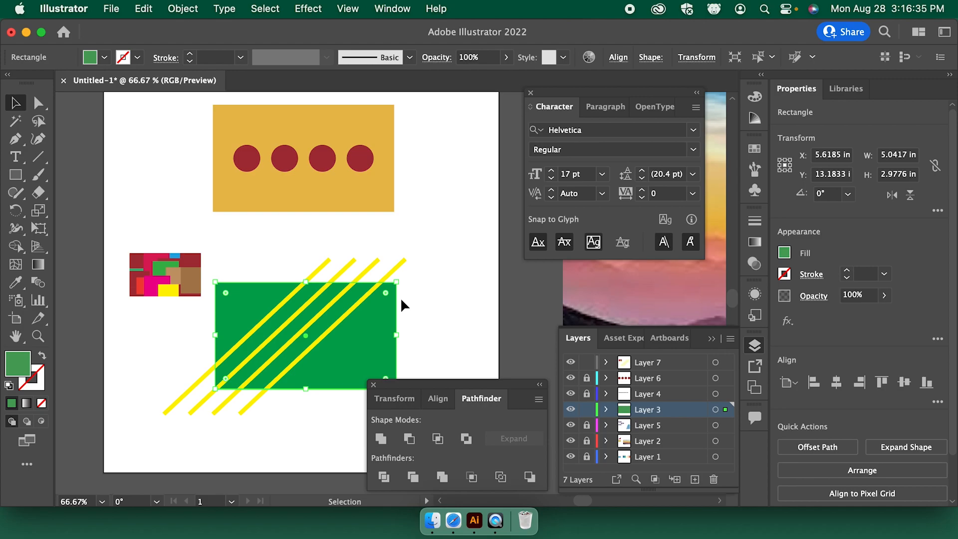
Cut the green rectangle from Layer 3 and paste it into Layer 7
{"action": "key", "text": "super"}
{"action": "left_click", "coordinate": [571, 362]}
{"action": "left_click", "coordinate": [571, 363]}
{"action": "left_click", "coordinate": [571, 362]}
{"action": "left_click", "coordinate": [571, 362]}
{"action": "key", "text": "Delete"}
{"action": "left_click", "coordinate": [658, 363]}
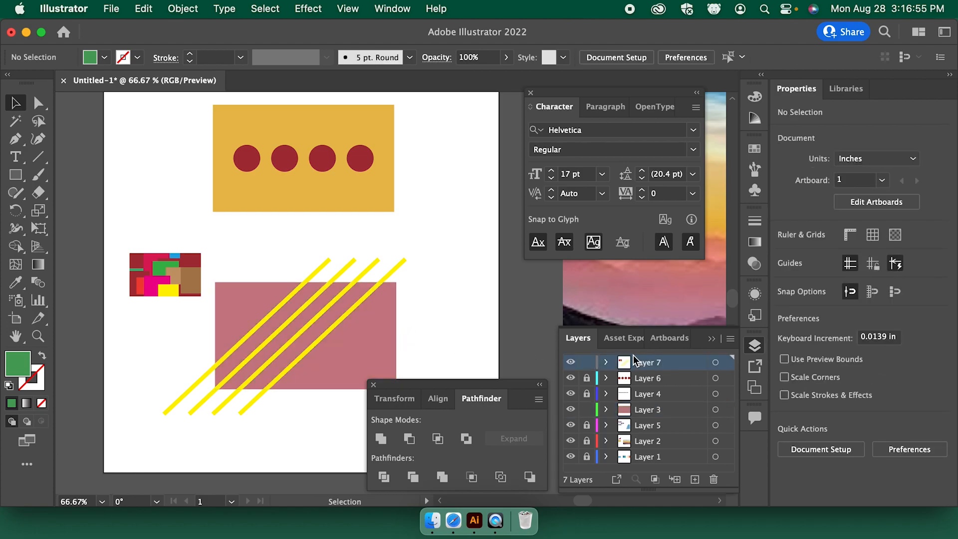
{"action": "key", "text": "super+z"}
Align the green rectangle over the pink flag, bring it forward above the yellow stripes and deselect it
{"action": "left_click_drag", "start_coordinate": [439, 292], "coordinate": [360, 326]}
{"action": "key", "text": "super+bracketleft"}
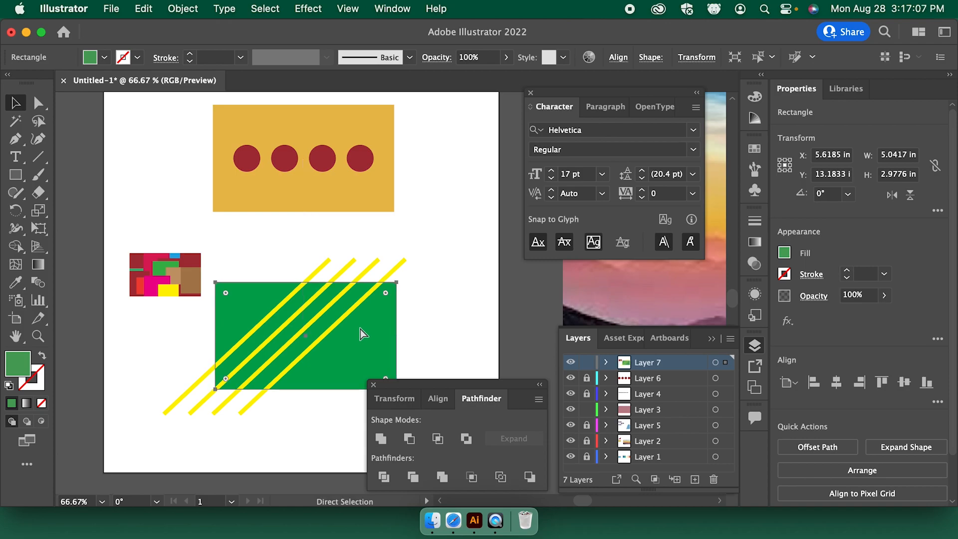
{"action": "key", "text": "super+bracketright"}
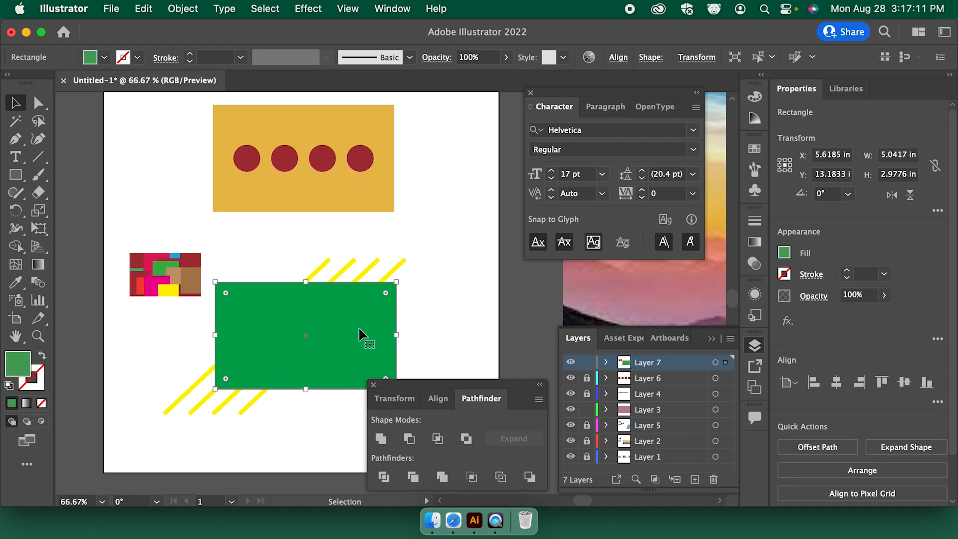
{"action": "left_click", "coordinate": [443, 301]}
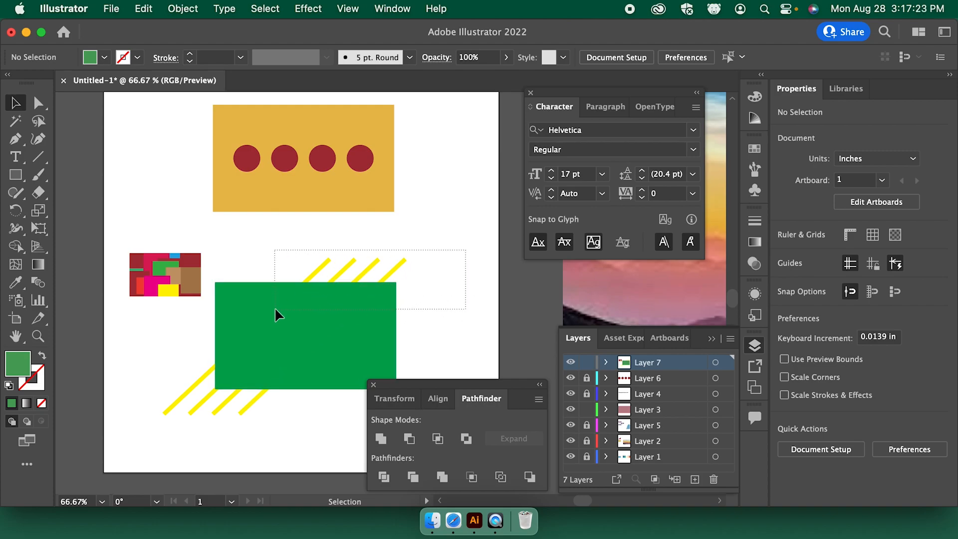
Select the green rectangle with the stripes and pink flag beneath it, make a clipping mask and deselect
{"action": "key", "text": "super+a"}
{"action": "right_click", "coordinate": [359, 328]}
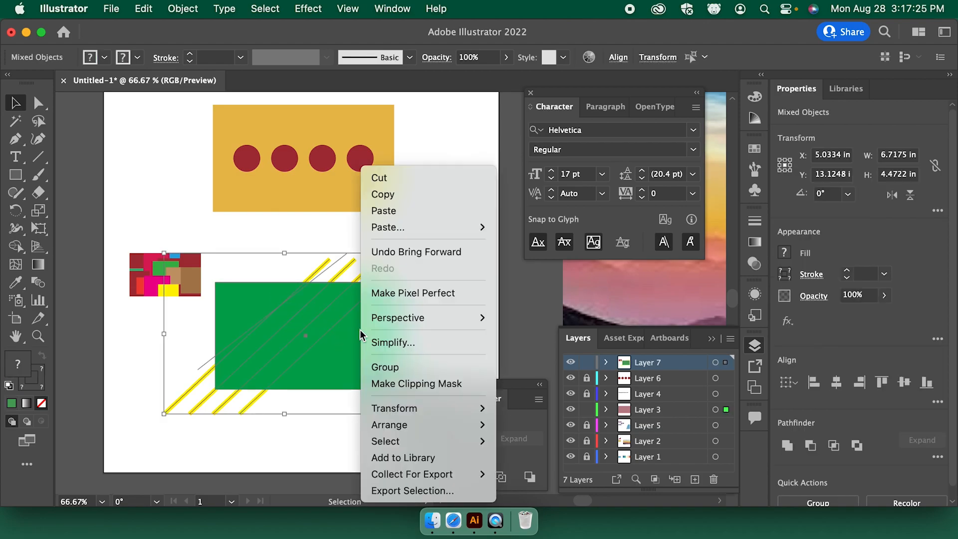
{"action": "left_click", "coordinate": [420, 384]}
{"action": "left_click", "coordinate": [442, 310]}
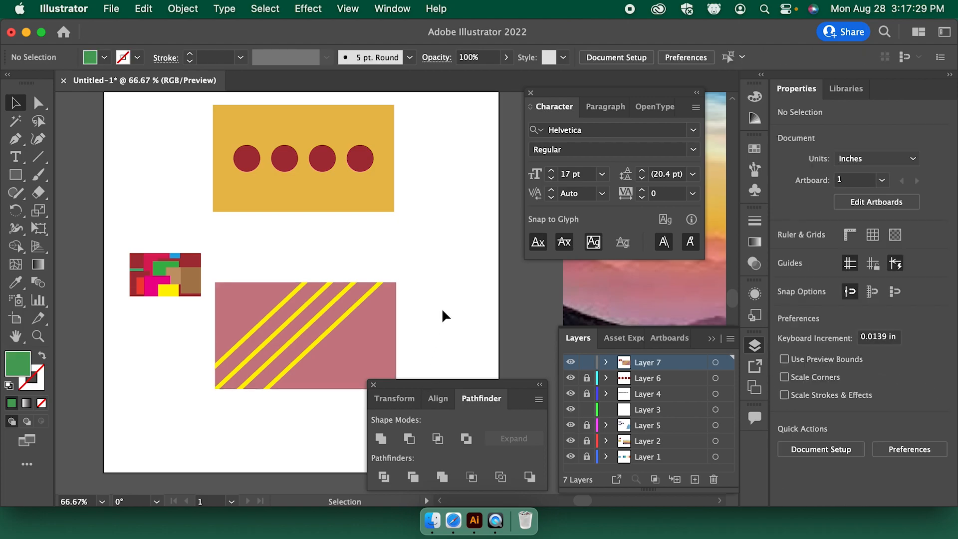
Examine at 300% zoom how the yellow stripes are clipped along the pink flag's edges
{"action": "scroll", "coordinate": [445, 348], "scroll_direction": "down", "scroll_amount": 2}
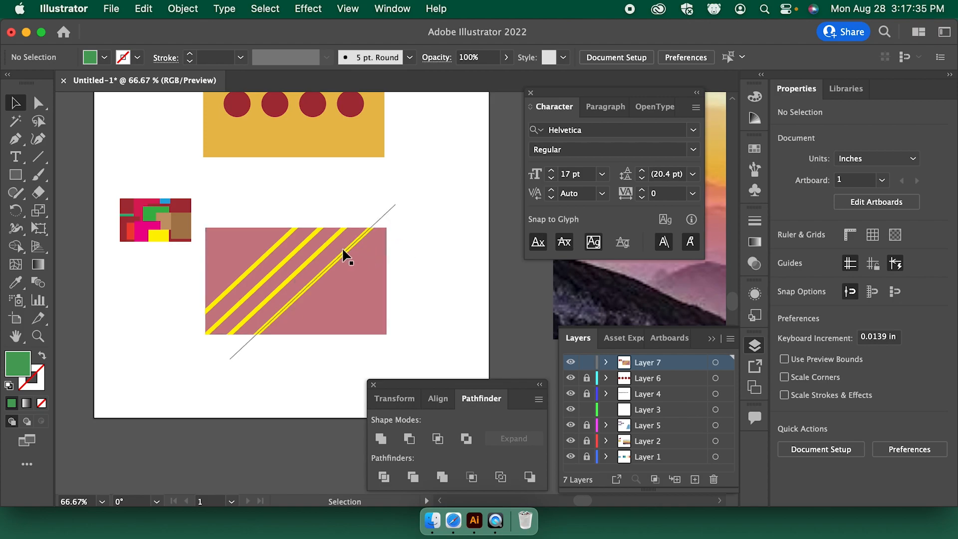
{"action": "key", "text": "super+equal"}
{"action": "key", "text": "super+equal"}
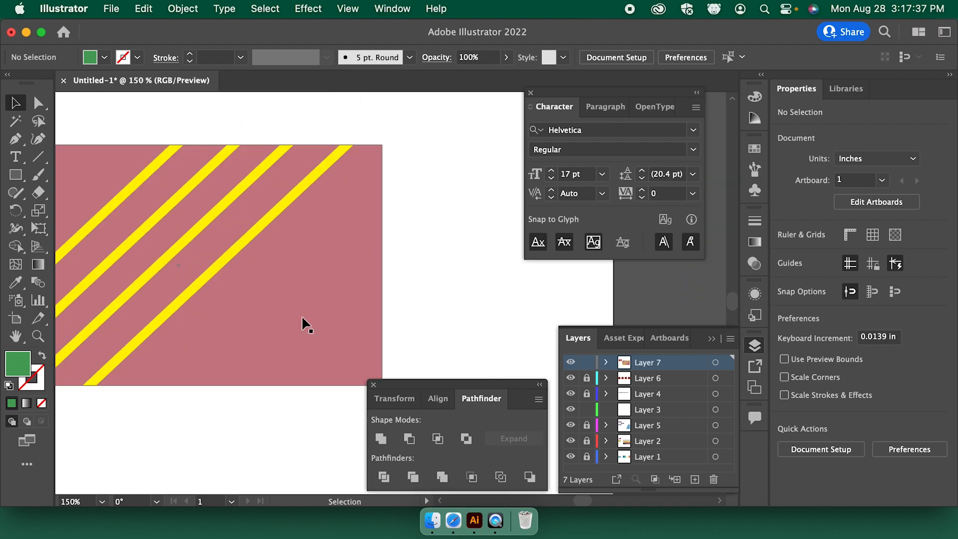
{"action": "key", "text": "super+equal"}
{"action": "key", "text": "super+equal"}
{"action": "key", "text": "space"}
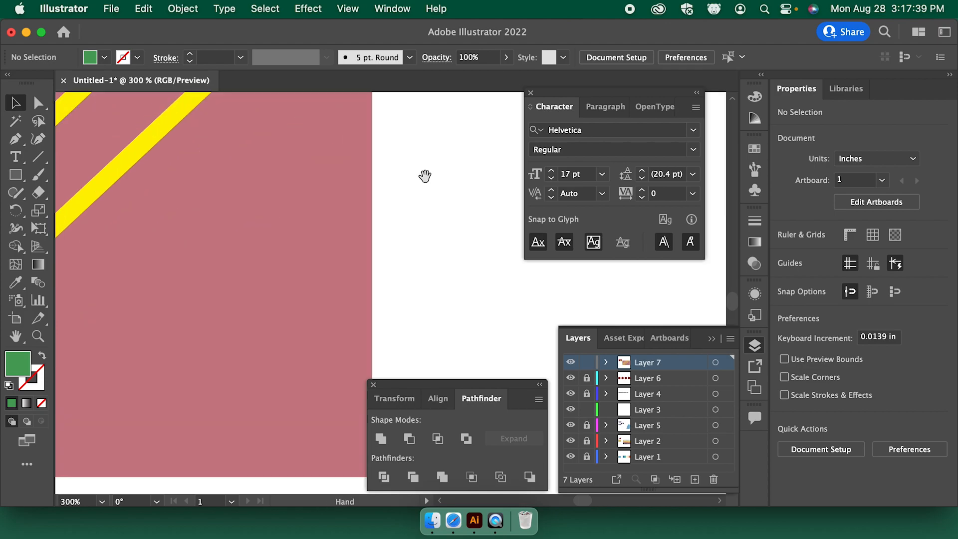
{"action": "left_click_drag", "start_coordinate": [214, 199], "coordinate": [320, 283]}
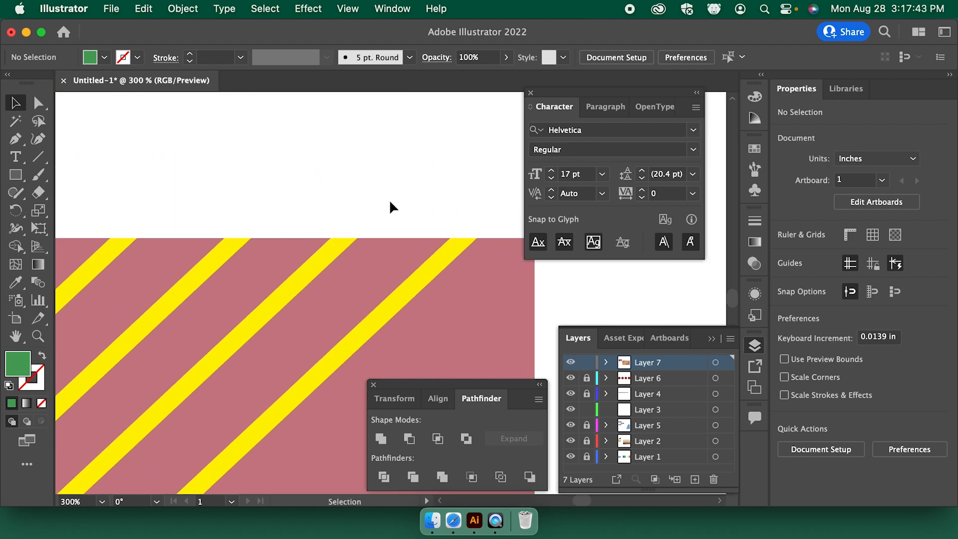
{"action": "key", "text": "super+minus"}
{"action": "key", "text": "super+minus"}
{"action": "key", "text": "super+minus"}
{"action": "key", "text": "super+minus"}
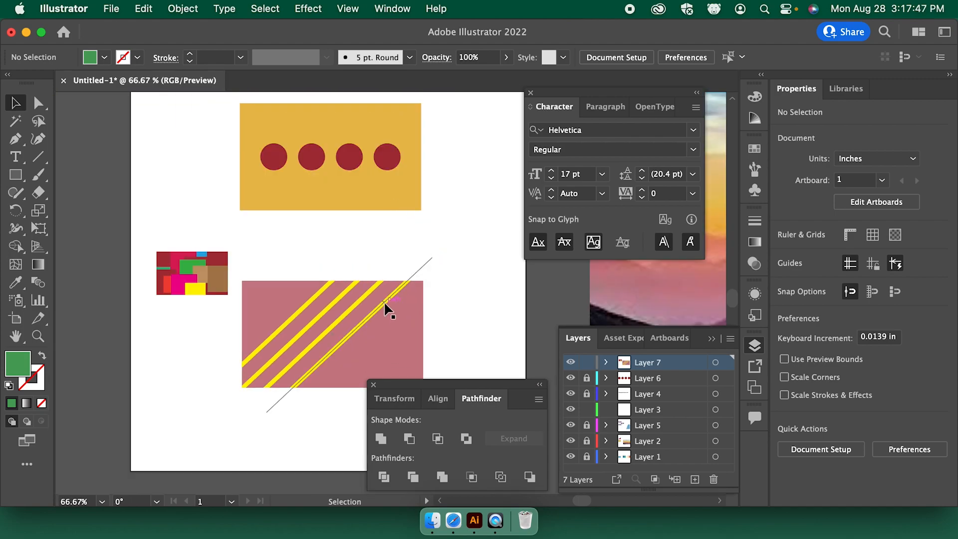
{"action": "scroll", "coordinate": [381, 294], "scroll_direction": "down", "scroll_amount": 3}
{"action": "scroll", "coordinate": [382, 295], "scroll_direction": "right", "scroll_amount": 1}
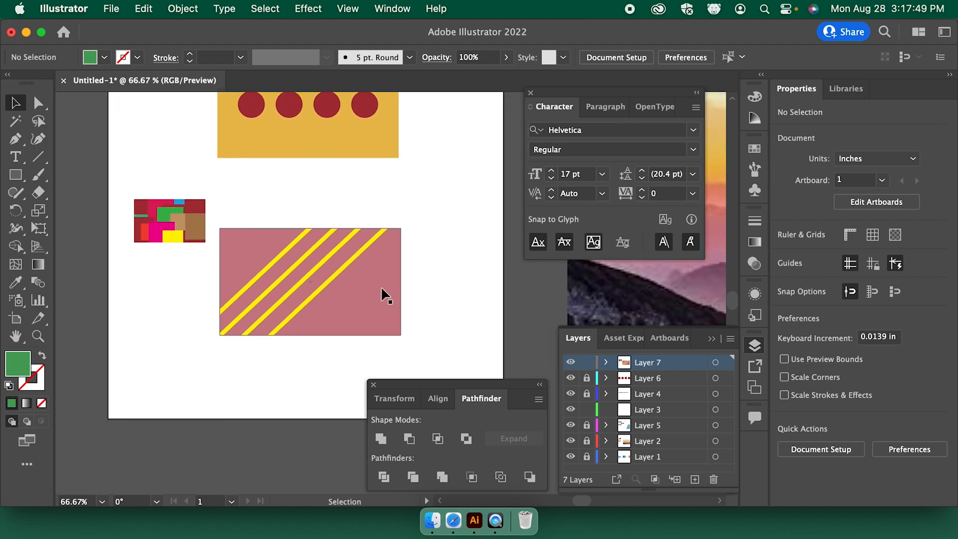
Isolate the clip group, try shifting its yellow stripes about 0.7 in to the right, and exit isolation mode
{"action": "double_click", "coordinate": [351, 259]}
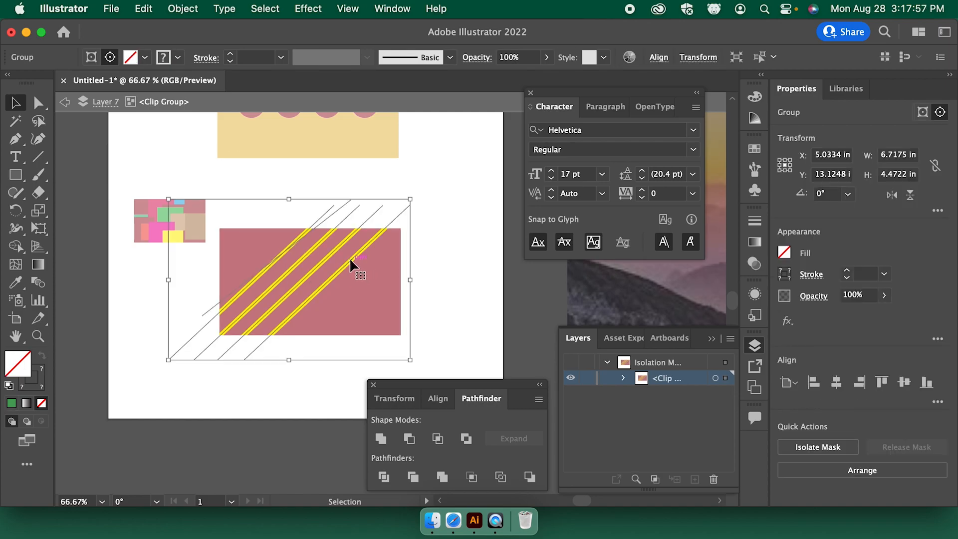
{"action": "left_click_drag", "start_coordinate": [352, 258], "coordinate": [377, 253]}
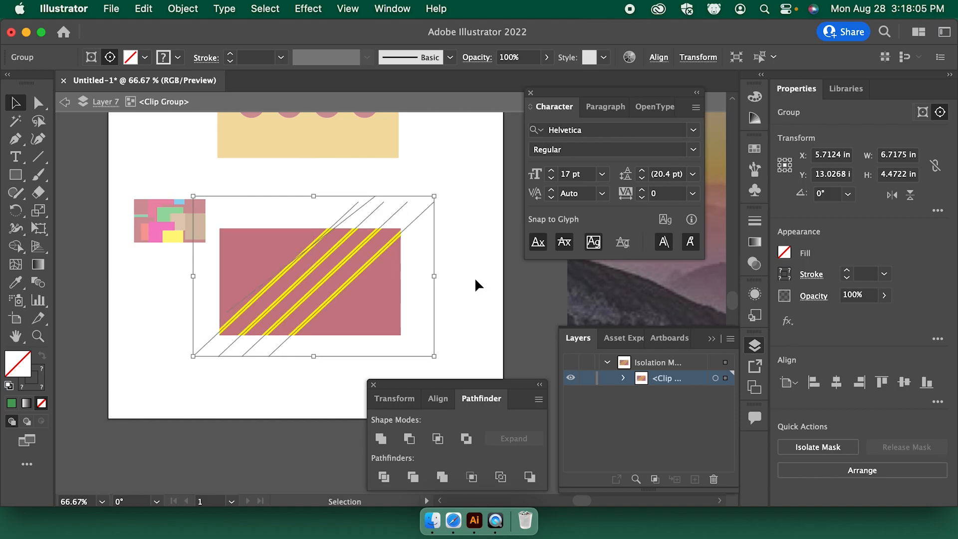
{"action": "double_click", "coordinate": [525, 282]}
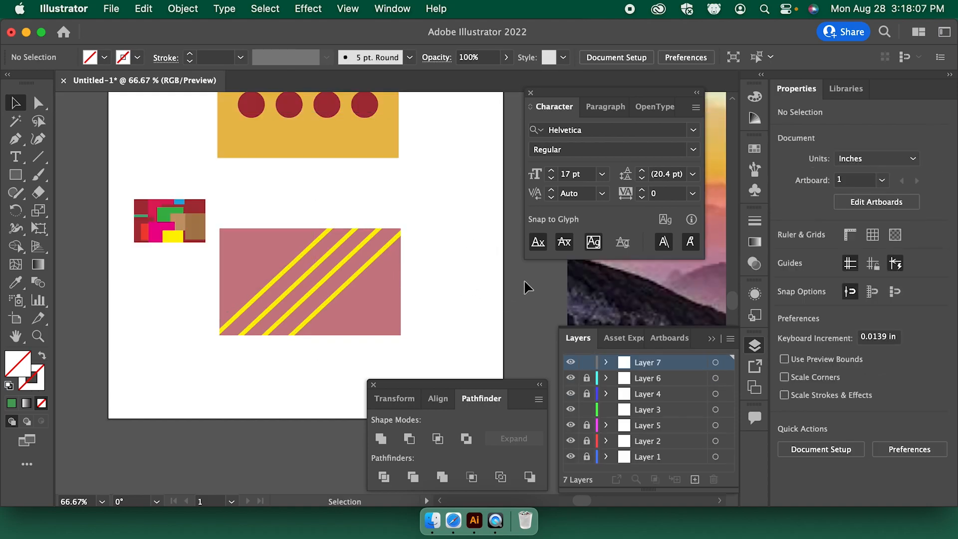
{"action": "left_click_drag", "start_coordinate": [408, 214], "coordinate": [449, 179]}
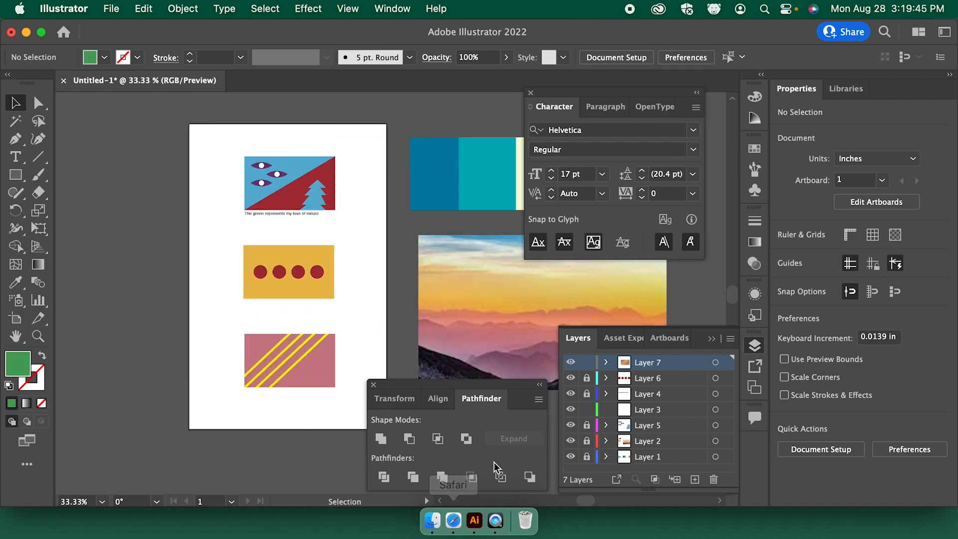
Switch to Safari to check the goals of the Project 2 flags assignment and return to Illustrator
{"action": "left_click", "coordinate": [453, 521]}
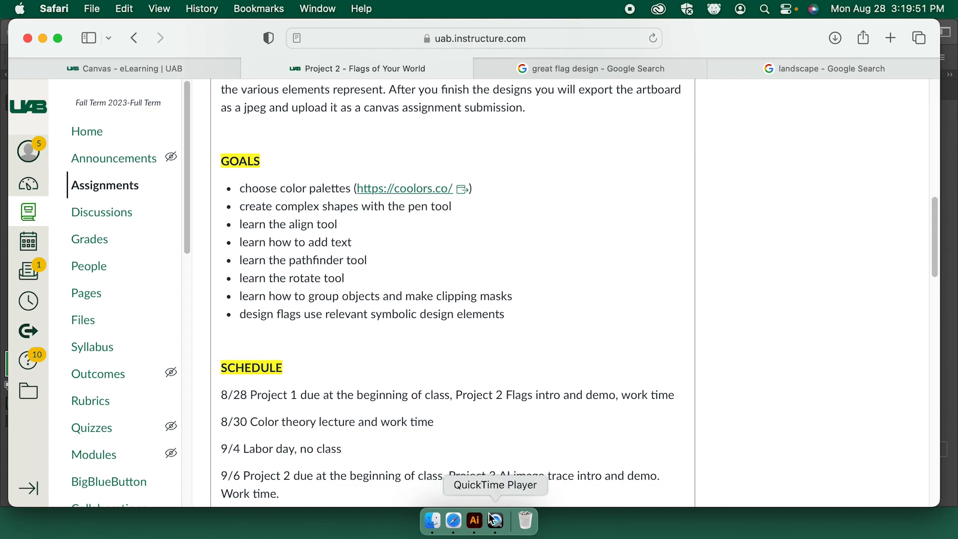
{"action": "left_click", "coordinate": [475, 521]}
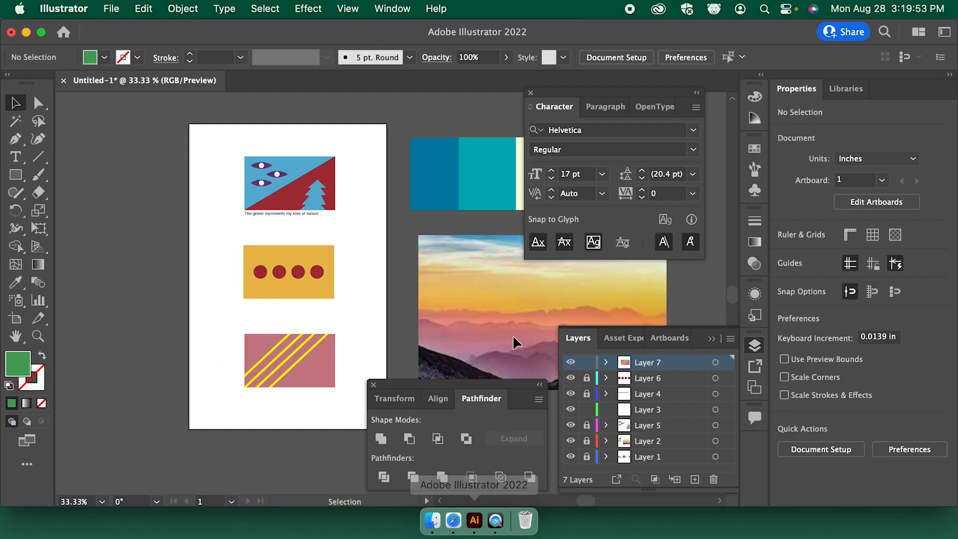
Close the floating Pathfinder panel and bring the whole artboard with all three flags into clear view
{"action": "left_click", "coordinate": [373, 383]}
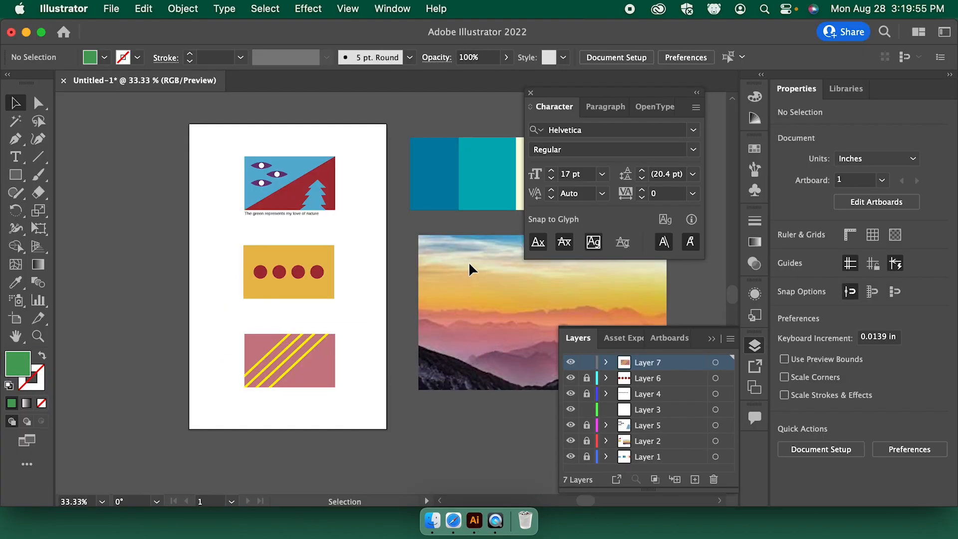
{"action": "key", "text": "space"}
{"action": "left_click_drag", "start_coordinate": [400, 271], "coordinate": [478, 302]}
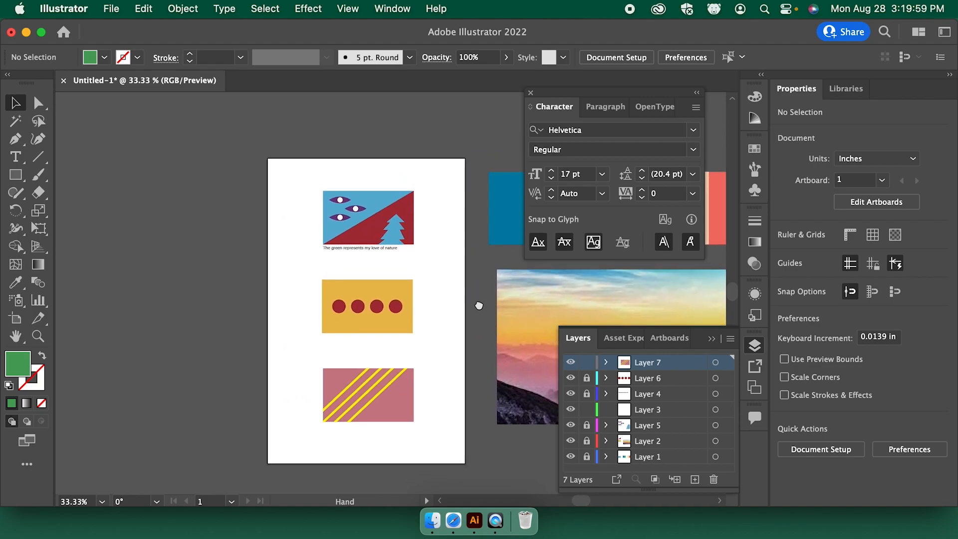